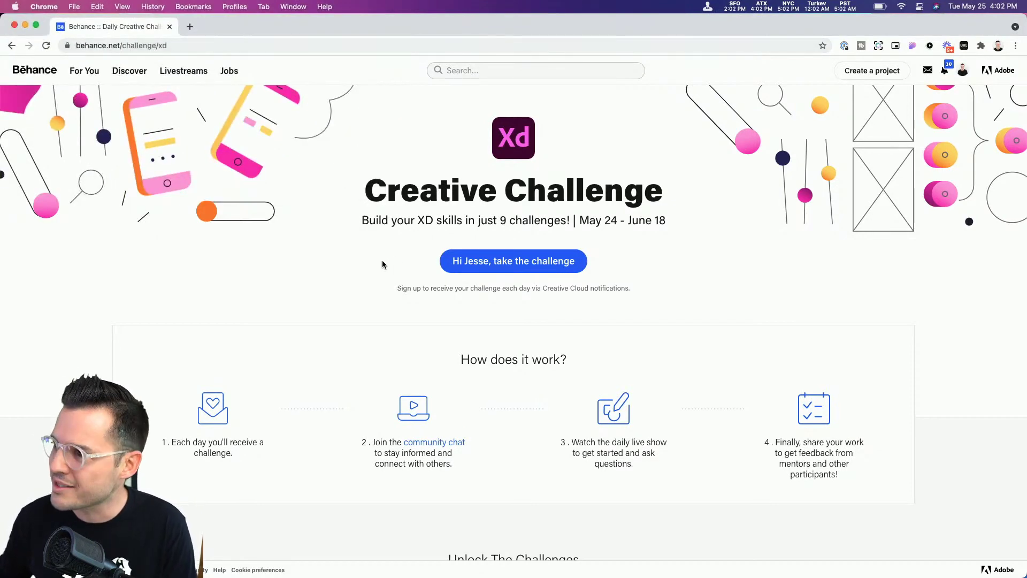
- Look over the XD Creative Challenge page on Behance, switch to the life coaching file in Adobe XD and clear the selection
scroll(380, 262, down, 10)
scroll(532, 250, up, 10)
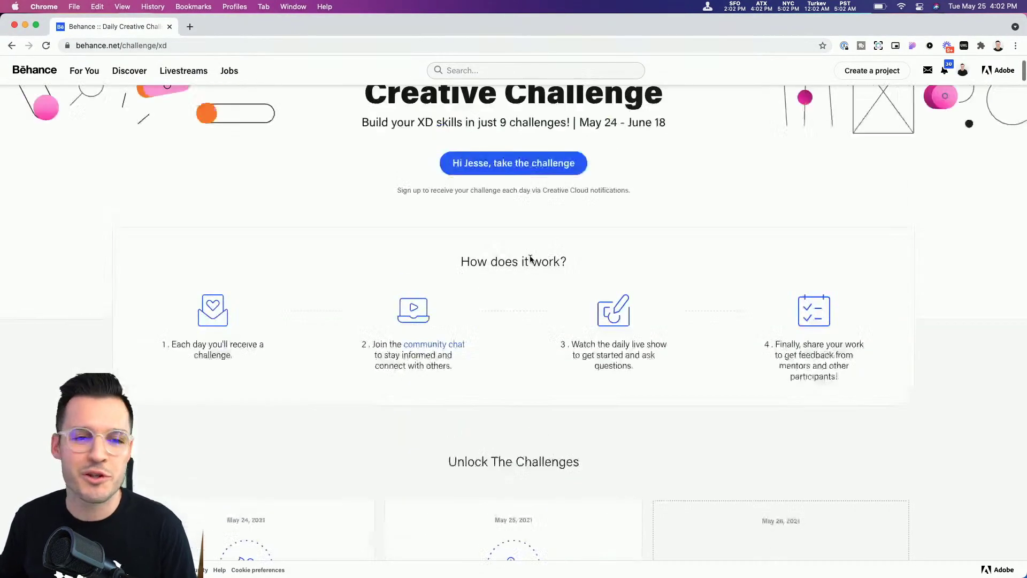
key(ctrl+Right)
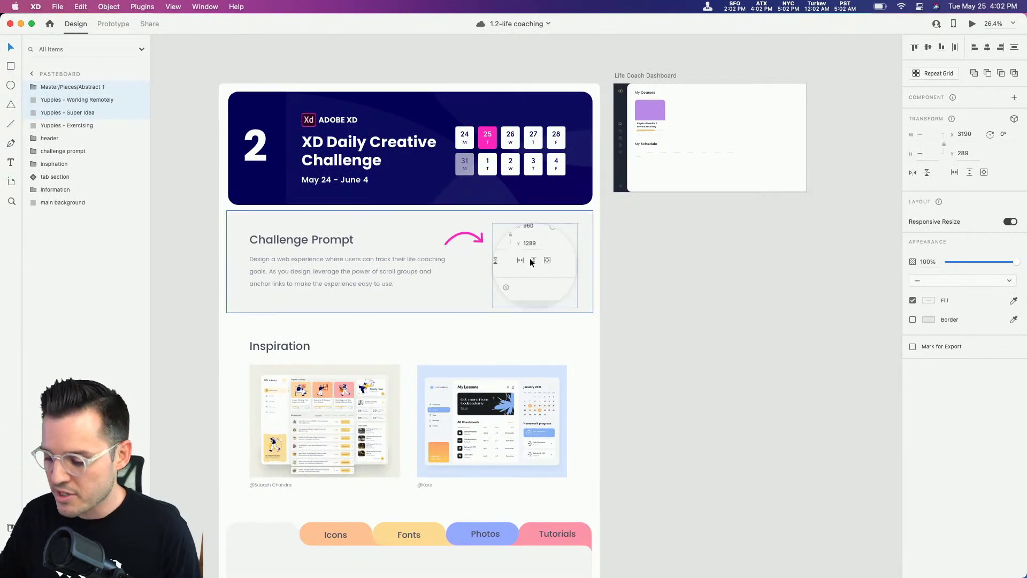
click(663, 258)
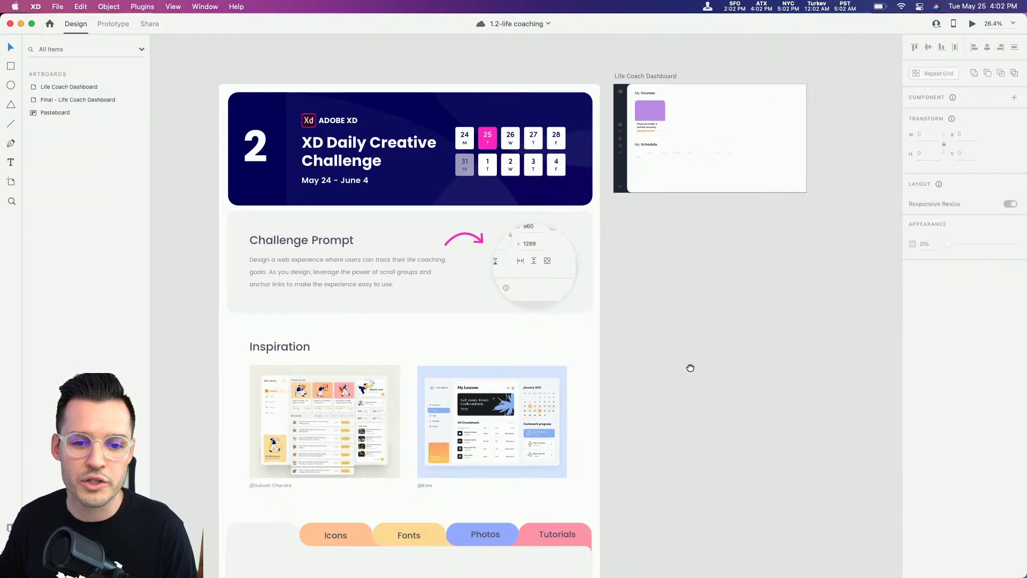
- Read the Discord sharing link, the inspiration images and the Challenge Prompt on the pasteboard
scroll(688, 367, down, 10)
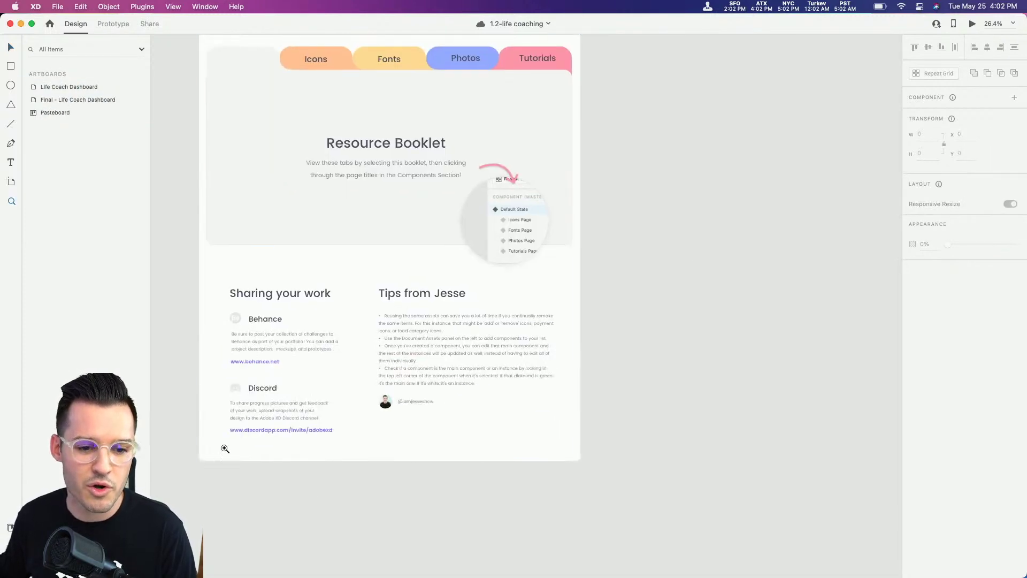
drag(225, 449, 379, 406)
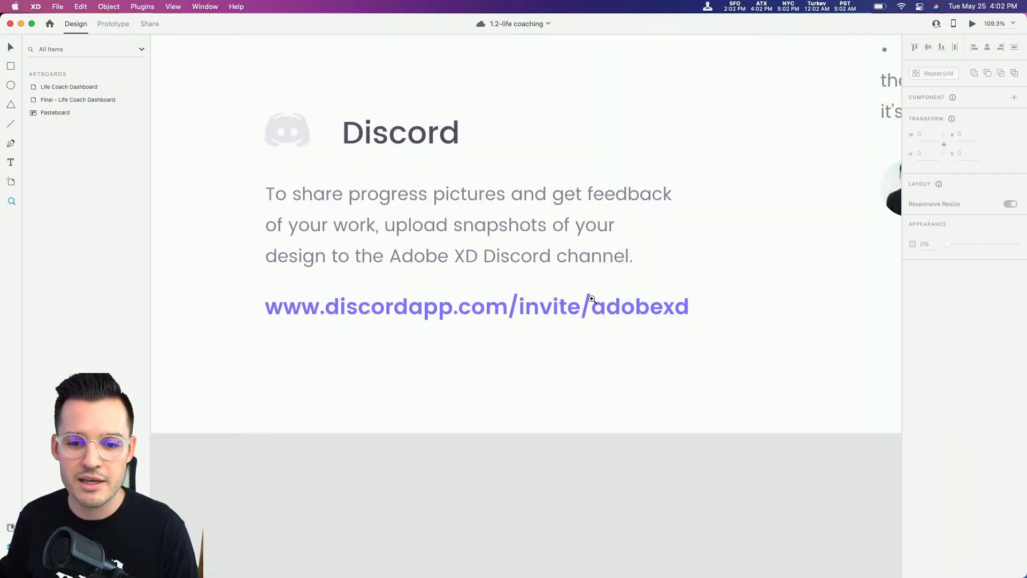
scroll(602, 297, down, 5)
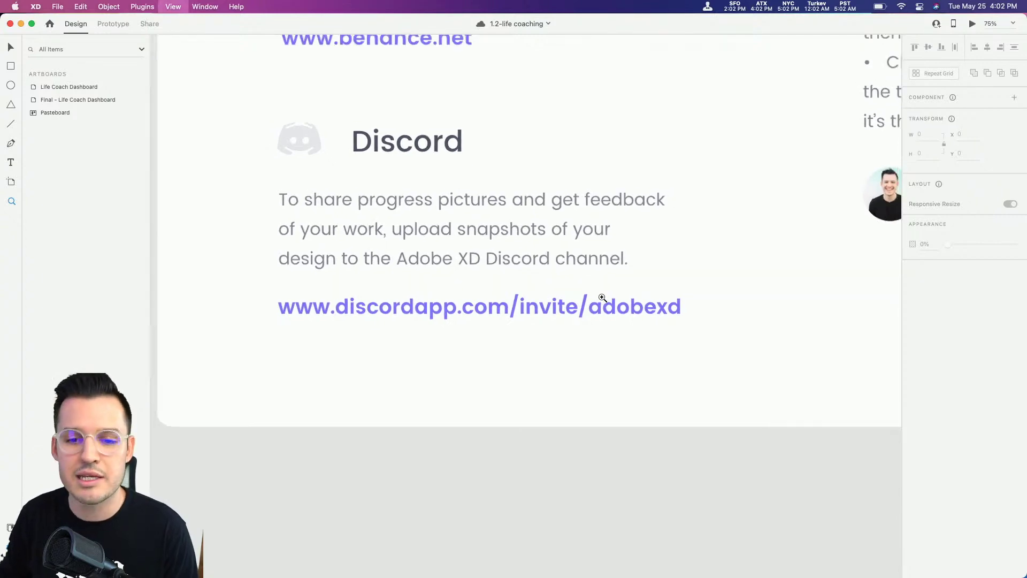
scroll(615, 291, up, 2)
scroll(551, 281, up, 15)
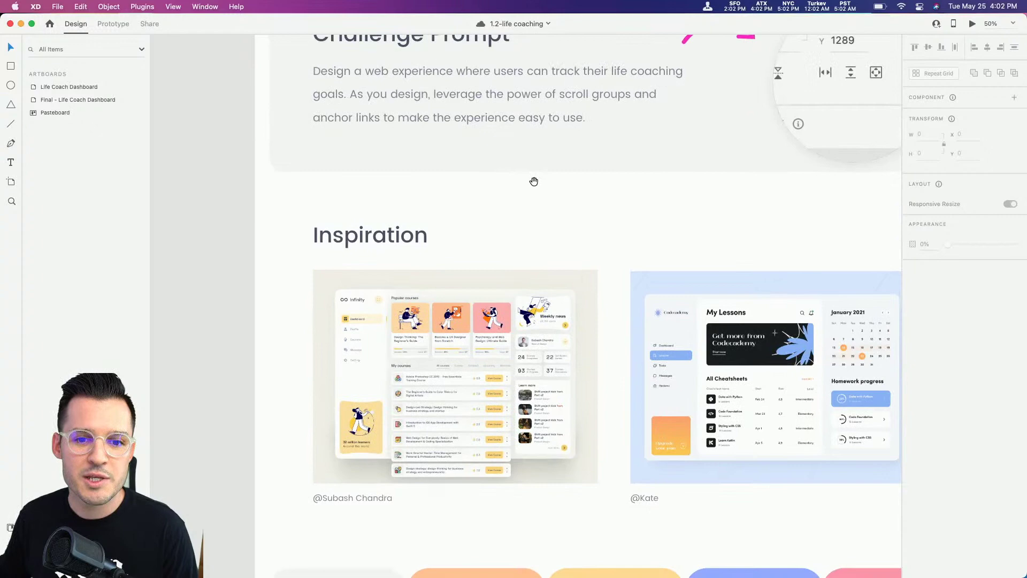
drag(534, 181, 453, 406)
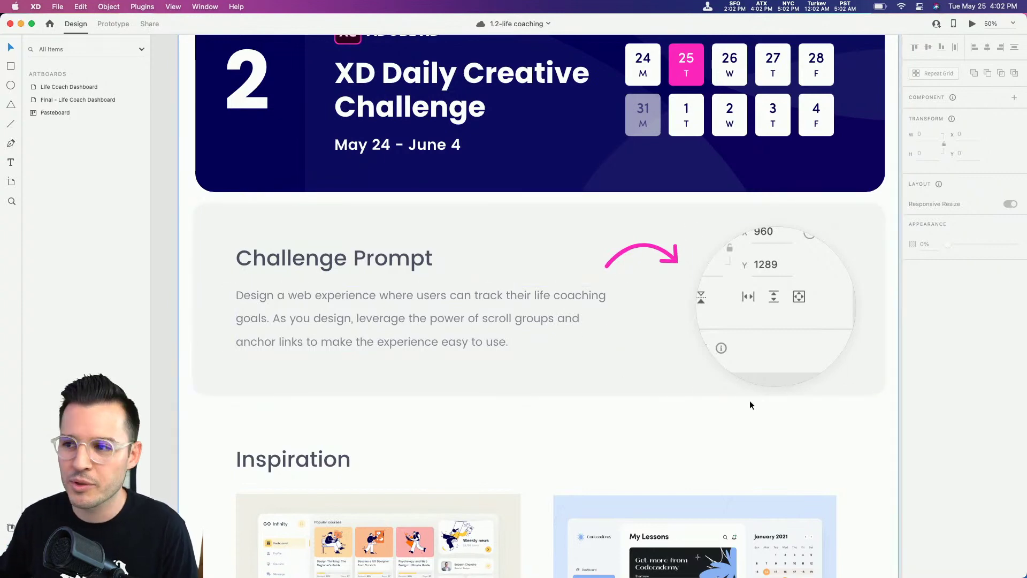
key(super+minus)
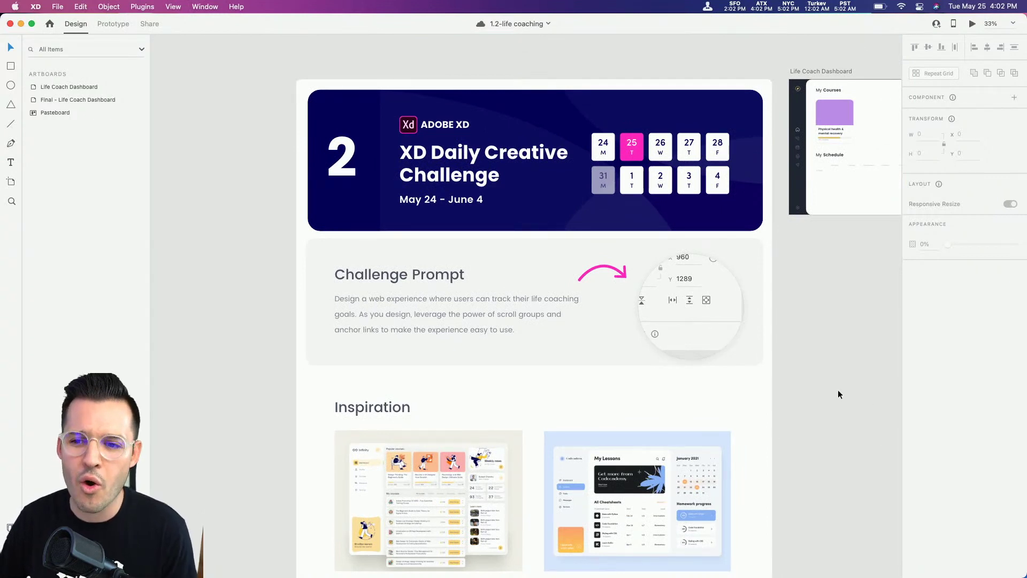
- Examine the Life Coach Dashboard artboard up close, including its sidebar navigation and the My Courses card
drag(838, 390, 545, 371)
drag(687, 319, 645, 339)
drag(447, 111, 752, 303)
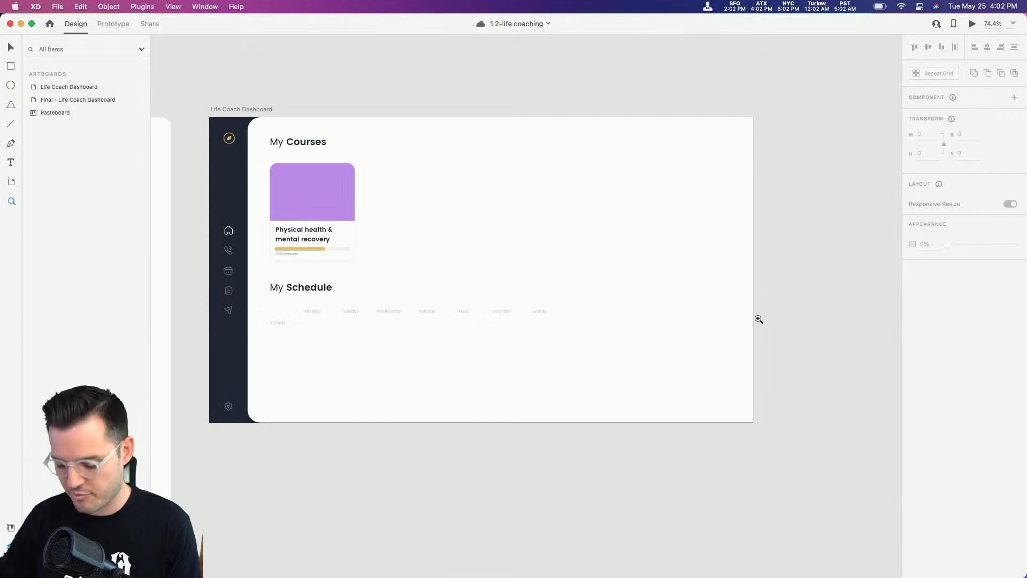
key(v)
scroll(487, 117, down, 1)
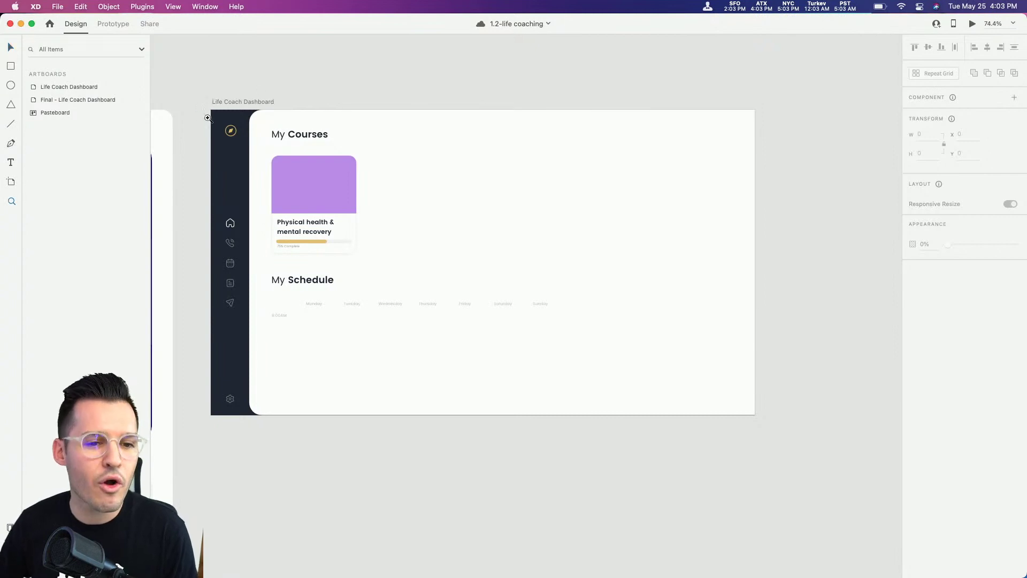
drag(207, 118, 315, 336)
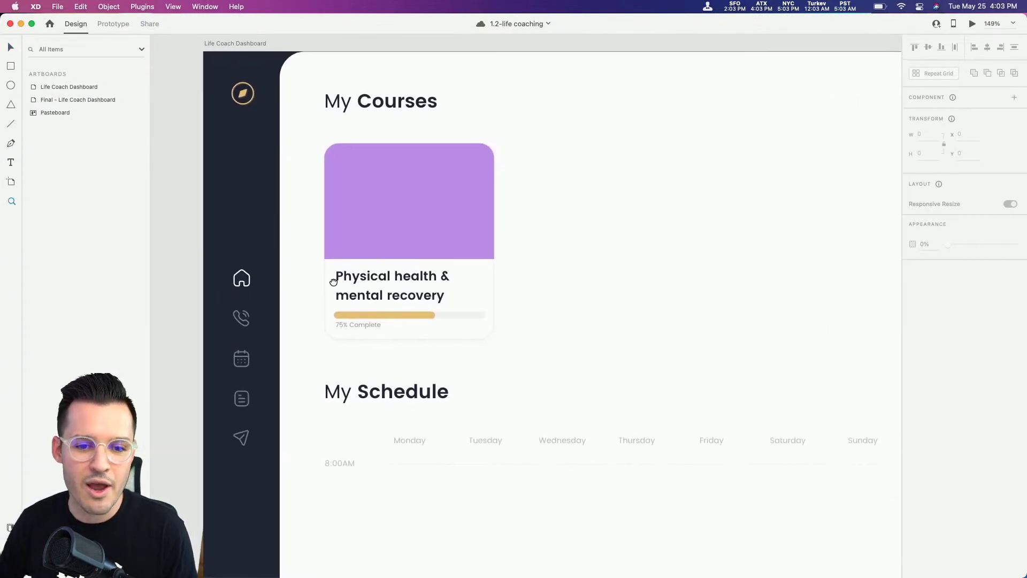
key(super+1)
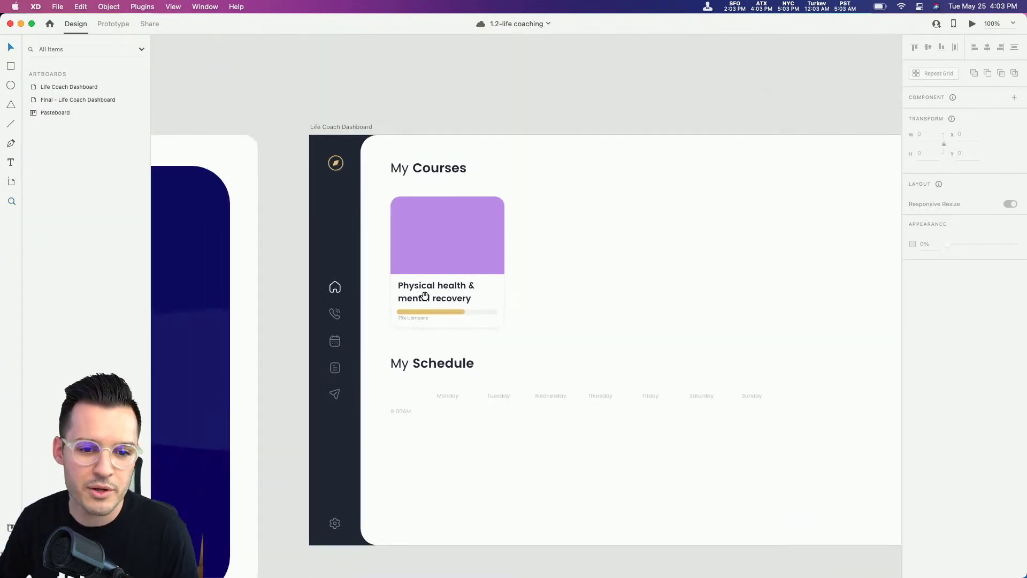
drag(424, 295, 325, 245)
click(327, 250)
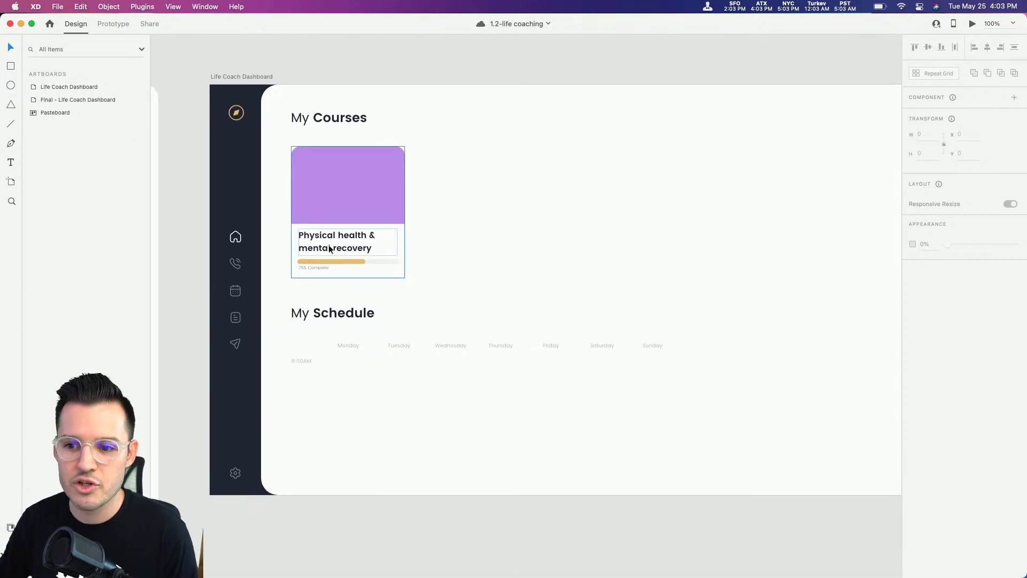
key(z)
click(323, 202)
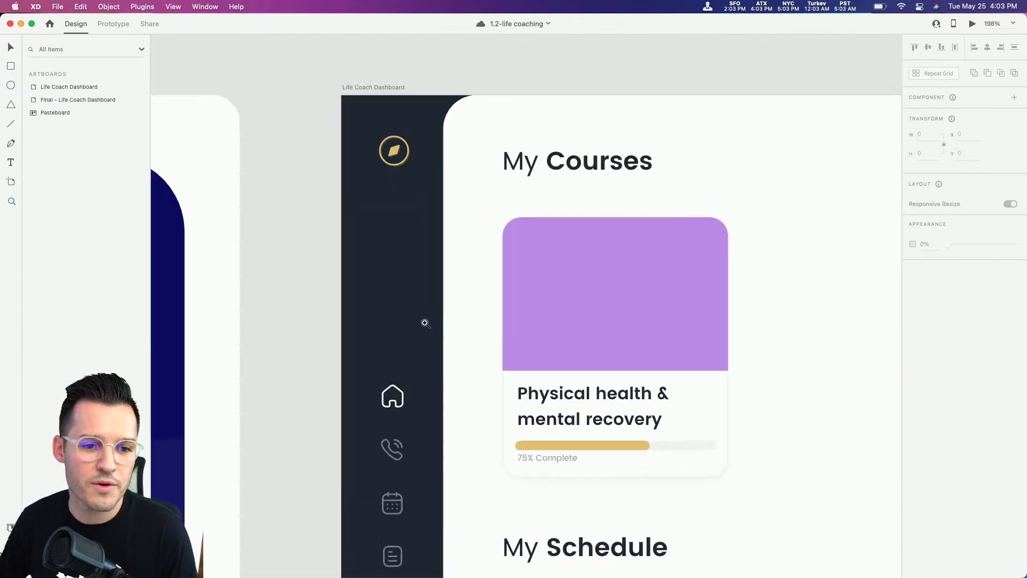
scroll(422, 321, right, 5)
scroll(422, 321, down, 3)
drag(376, 288, 417, 316)
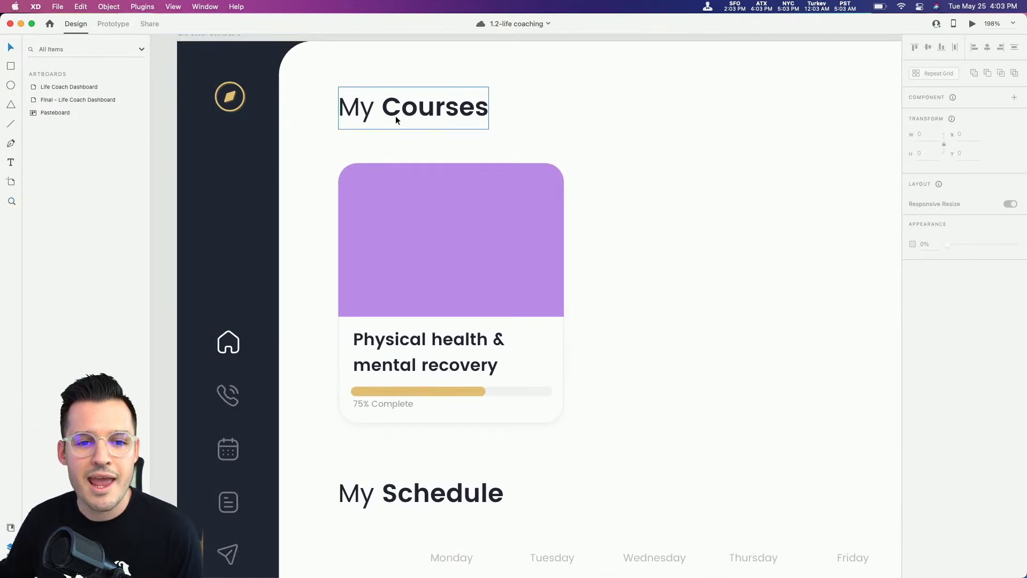
- Examine the My Schedule section with its weekday headings, then the whole dashboard layout
scroll(472, 257, down, 5)
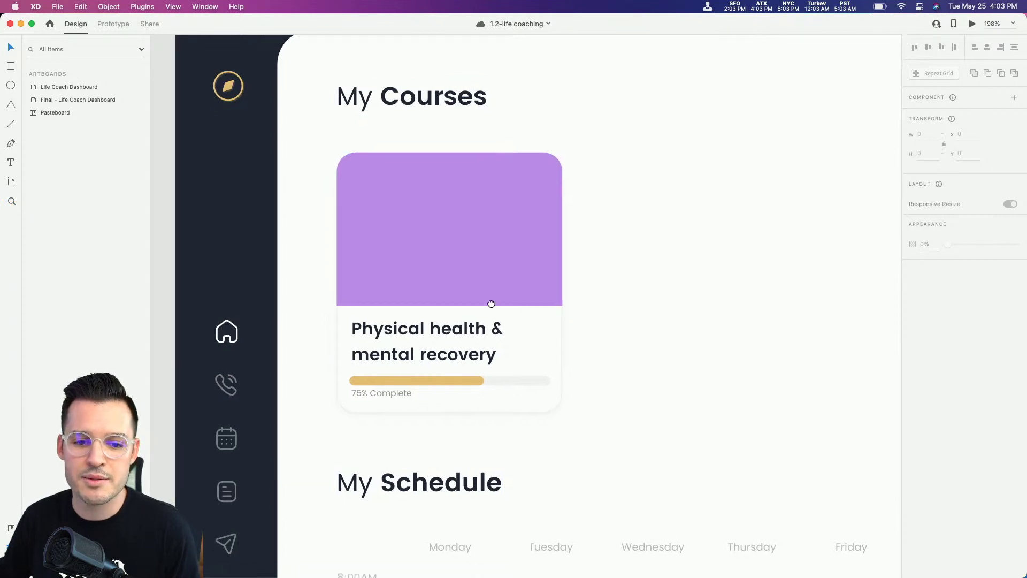
mouse_move(566, 328)
mouse_down()
mouse_move(555, 218)
mouse_move(393, 246)
mouse_move(561, 268)
mouse_up()
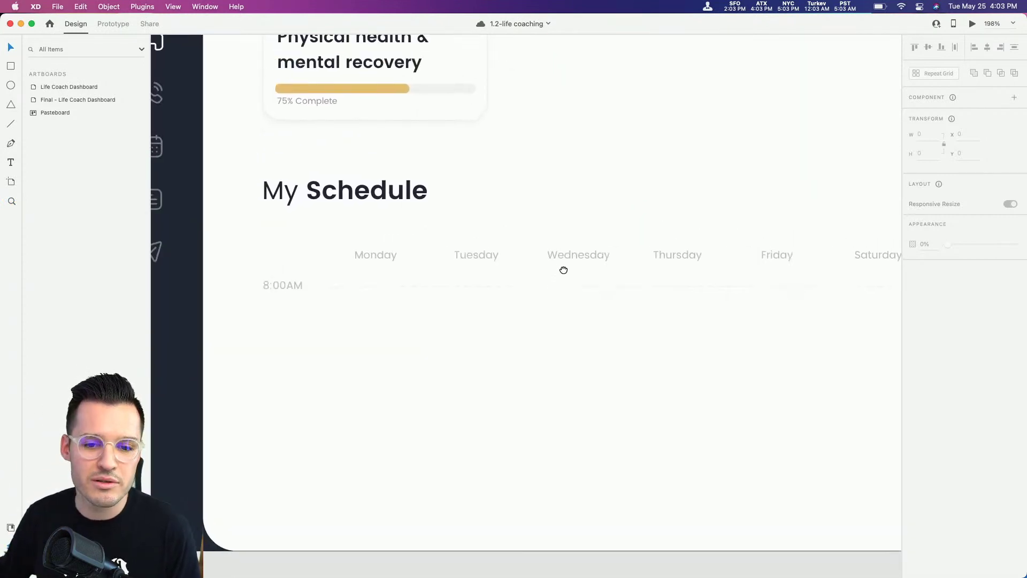
drag(671, 232, 588, 207)
scroll(588, 208, right, 5)
scroll(646, 209, up, 10)
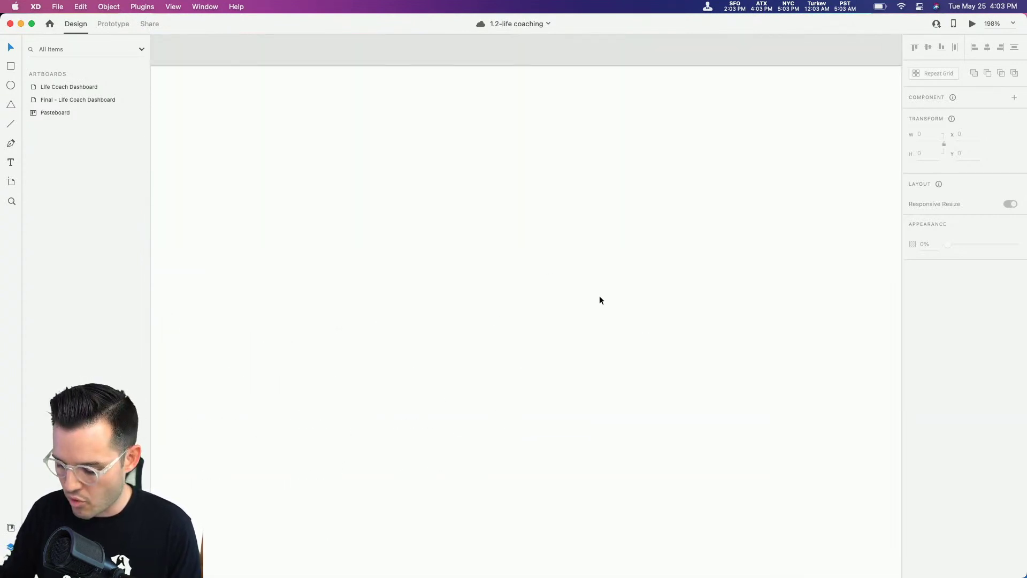
key(super+minus)
key(super+minus)
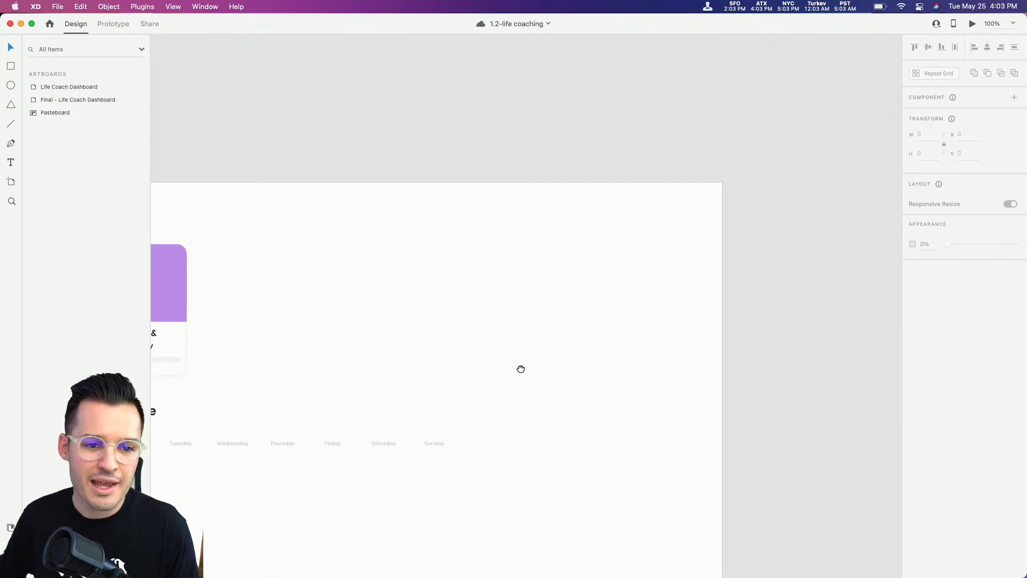
drag(520, 369, 662, 293)
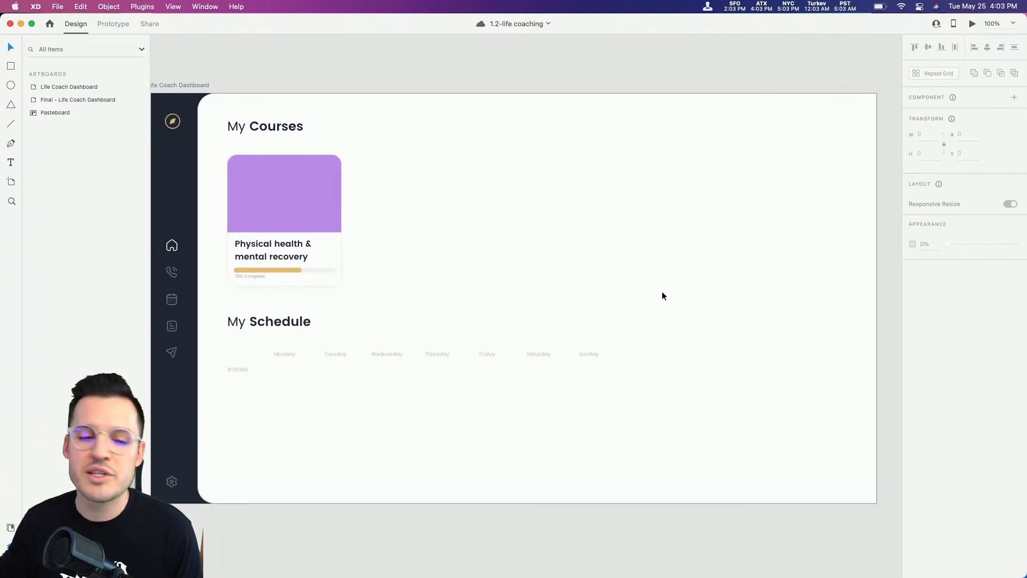
- Select the course card, open the unDraw plugin to browse its illustrations, and close it without inserting any
click(285, 195)
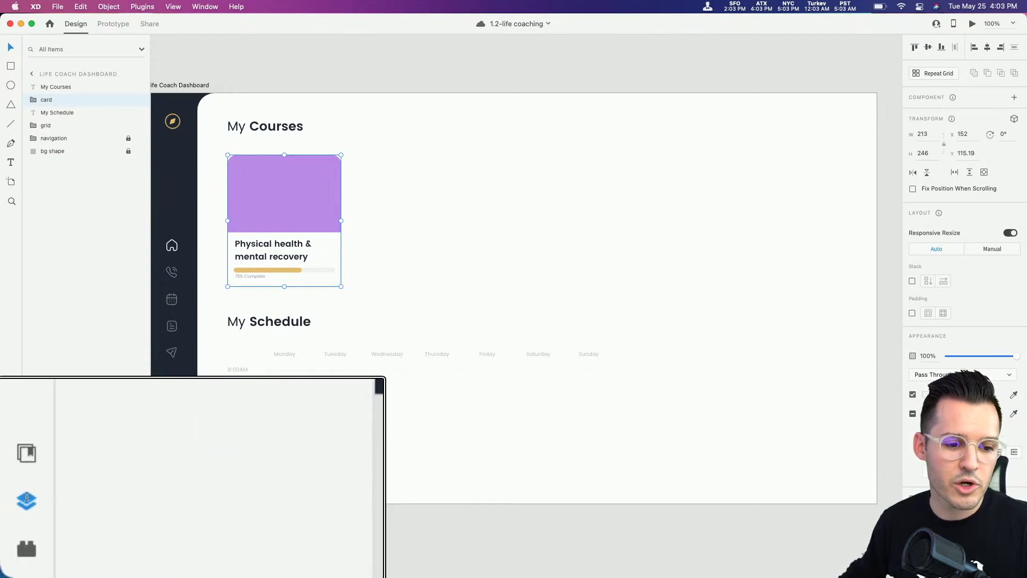
click(10, 566)
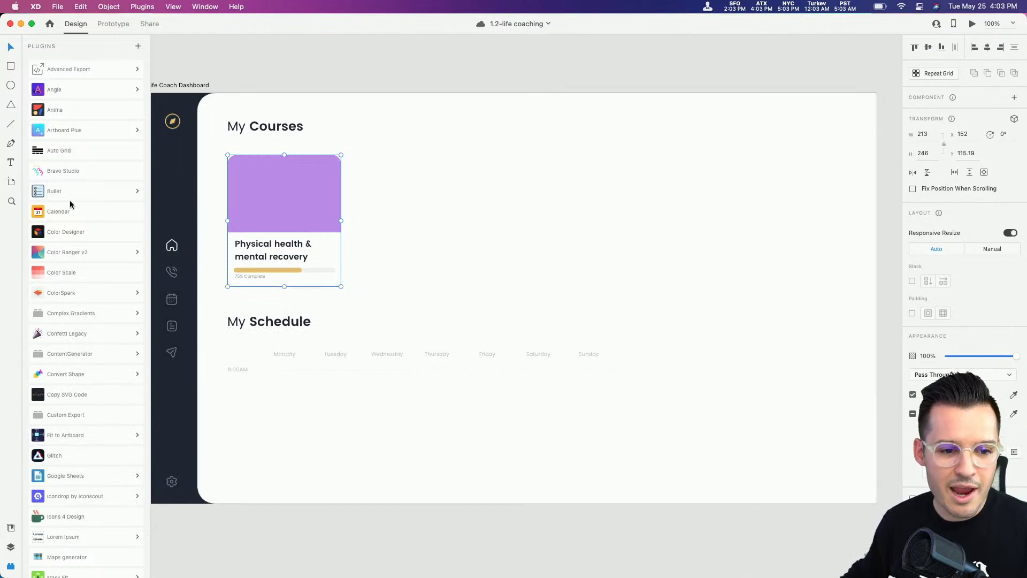
scroll(70, 203, down, 5)
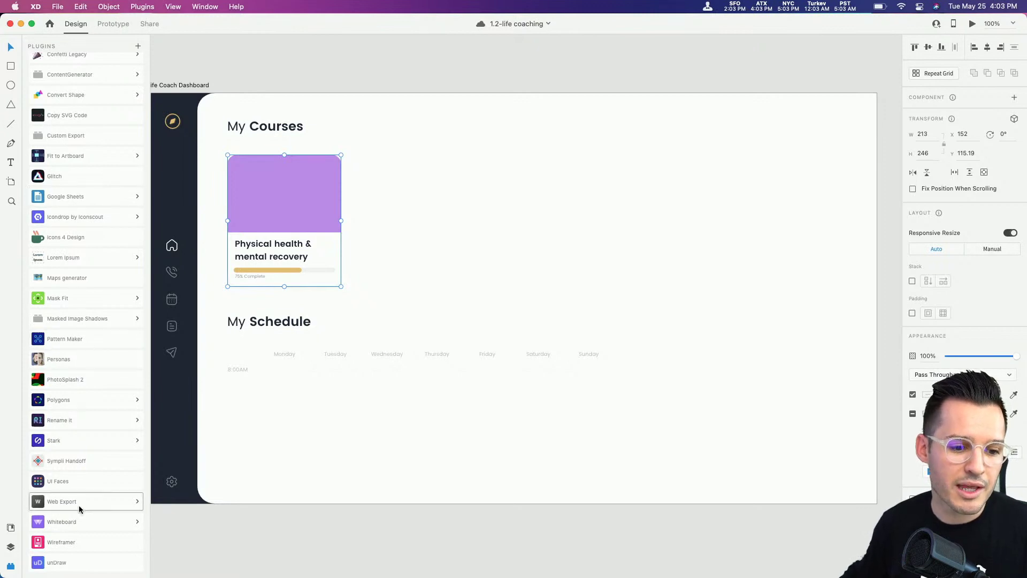
click(68, 568)
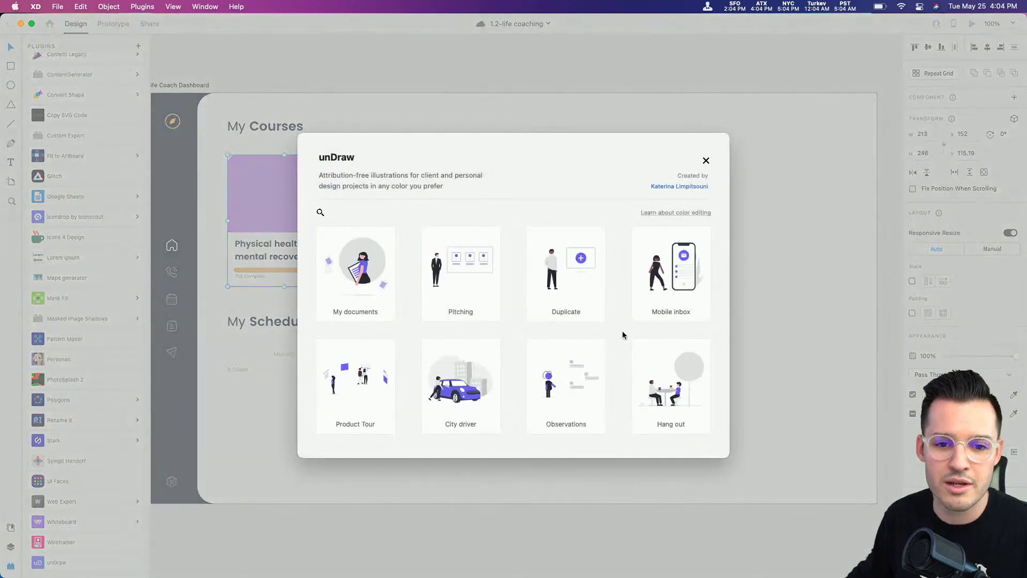
scroll(491, 317, down, 5)
scroll(490, 318, up, 5)
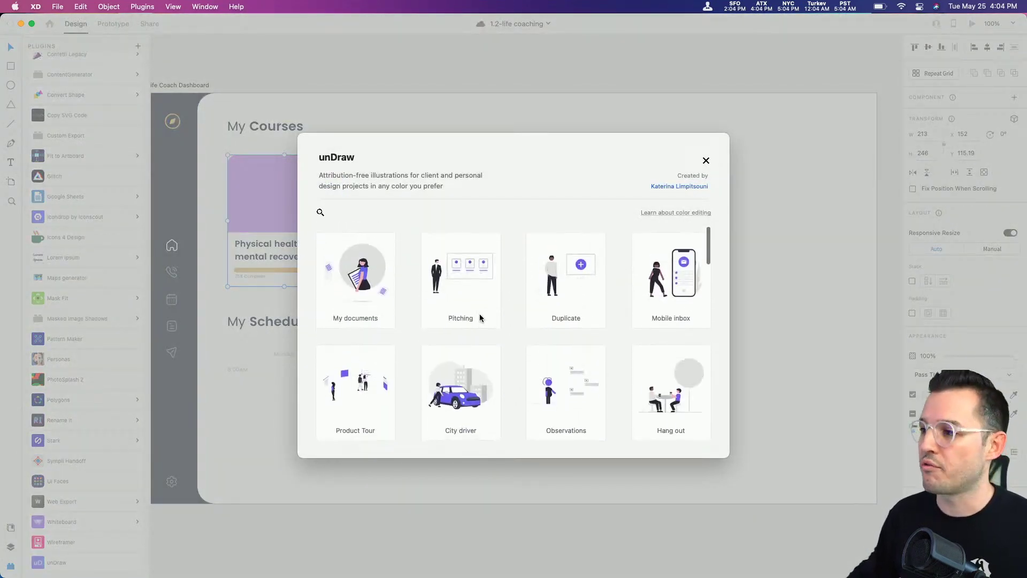
click(706, 161)
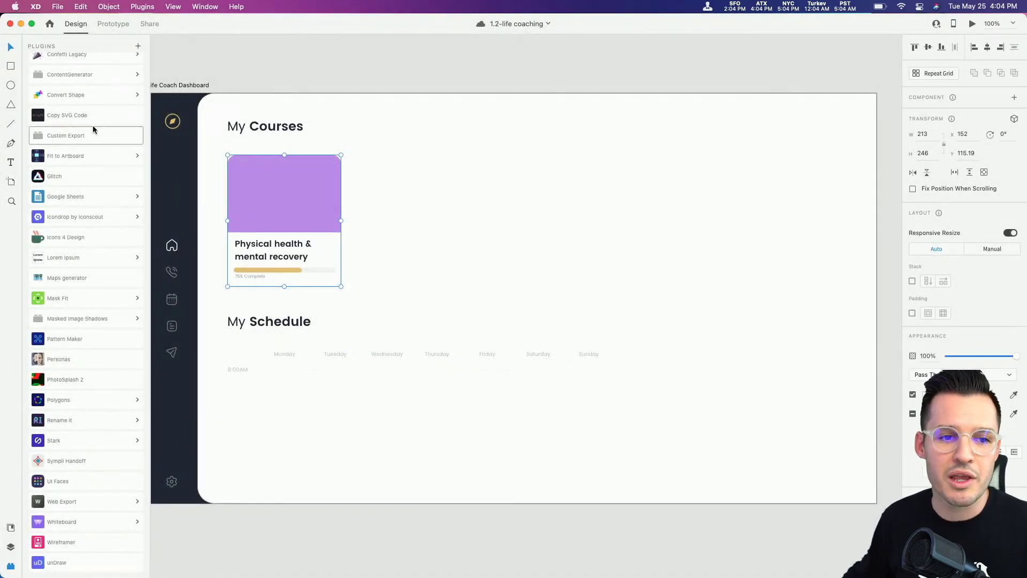
- View the plugin marketplace's Discover page, close it and return to the dashboard's layers
scroll(88, 152, up, 10)
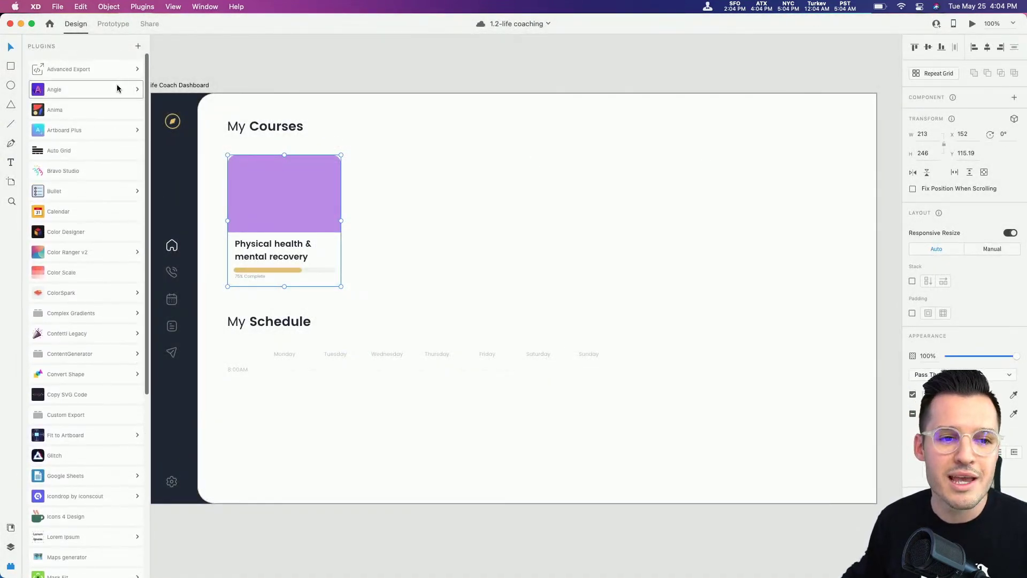
click(137, 46)
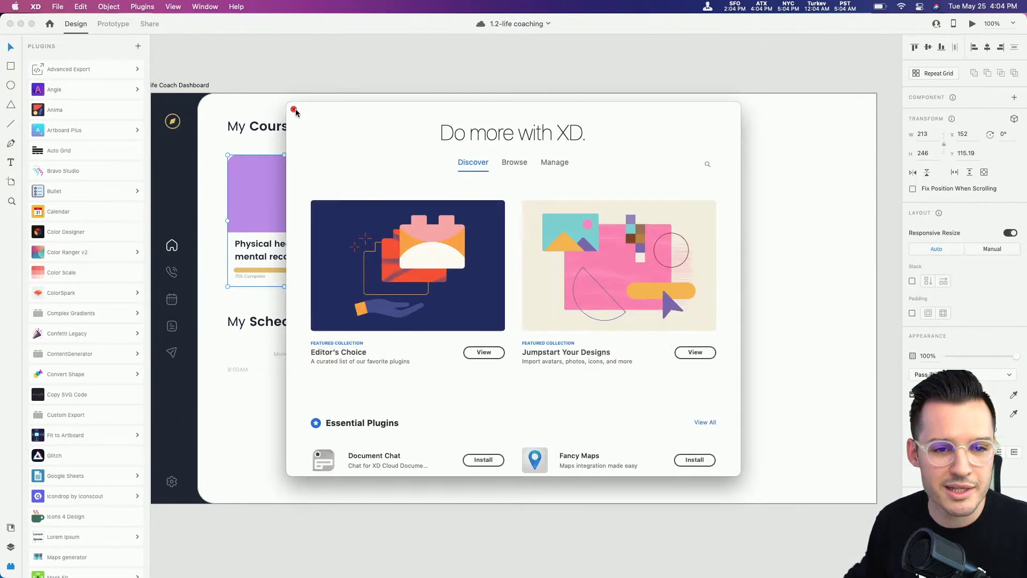
click(294, 110)
click(10, 546)
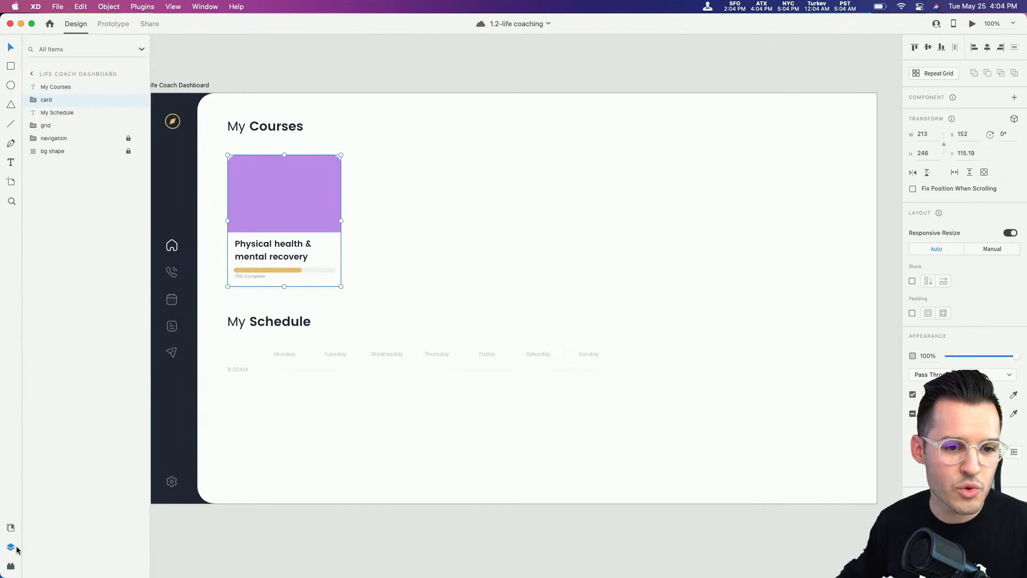
- Move the four pasteboard illustrations beside the Life Coach Dashboard artboard, aligned with its upper edge at about X 2212, Y 125
click(369, 64)
scroll(417, 60, left, 2)
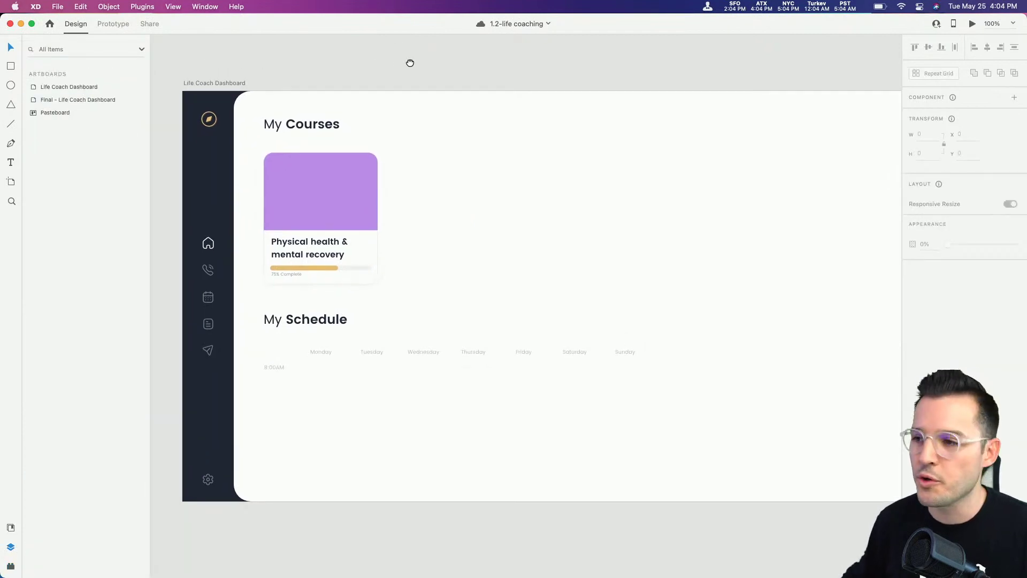
scroll(785, 80, right, 10)
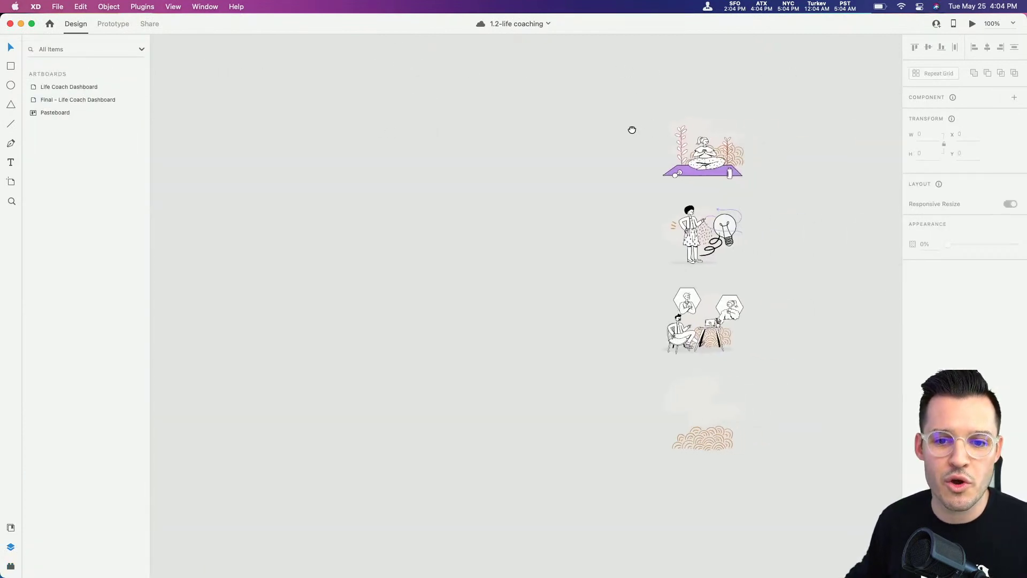
drag(631, 129, 703, 417)
drag(706, 230, 249, 230)
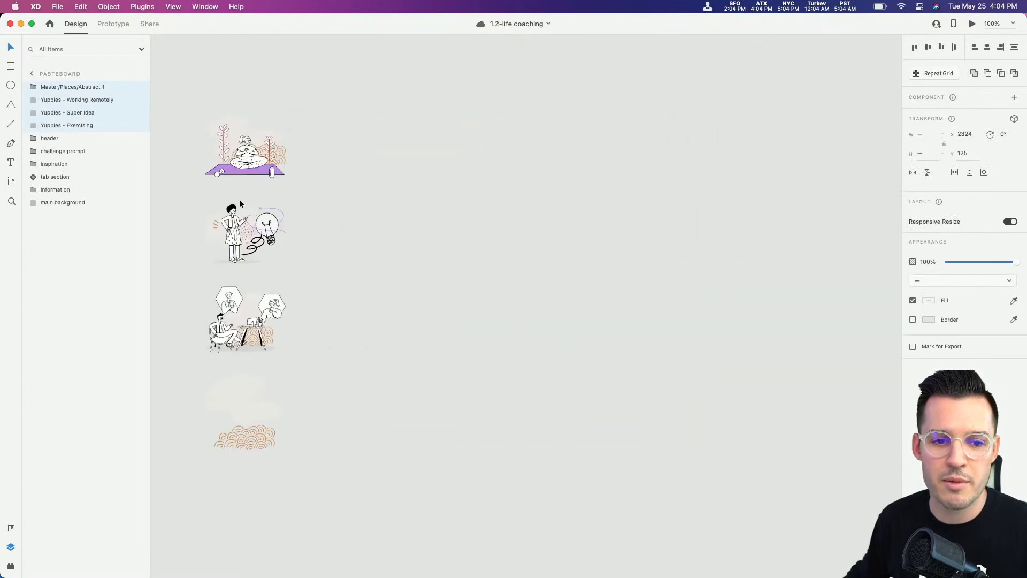
drag(251, 179, 824, 147)
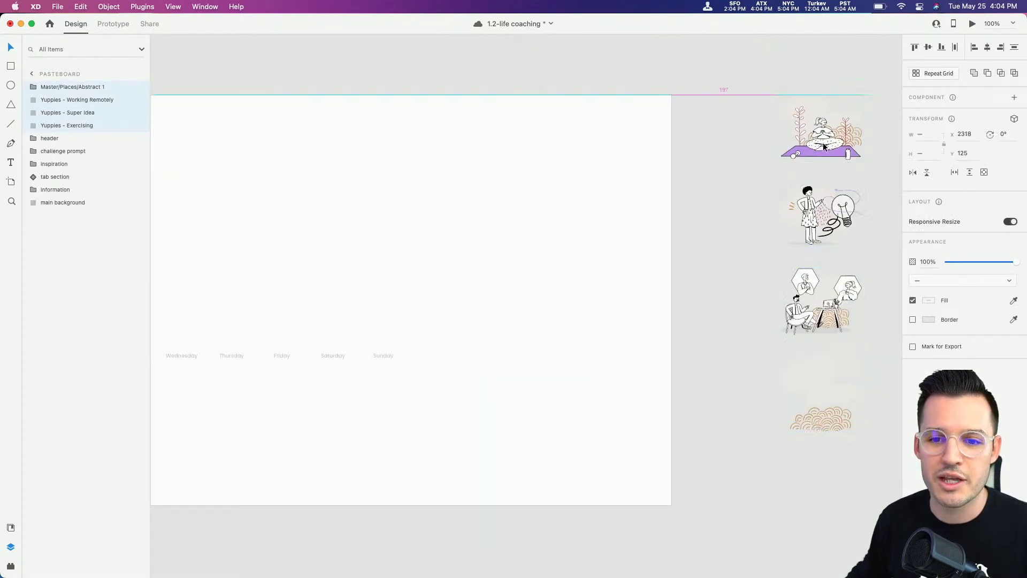
- Place the Yuppies - Exercising illustration on the course card's purple area at X 176, Y 125, and nest it in the card group
click(543, 79)
scroll(642, 87, left, 3)
click(872, 142)
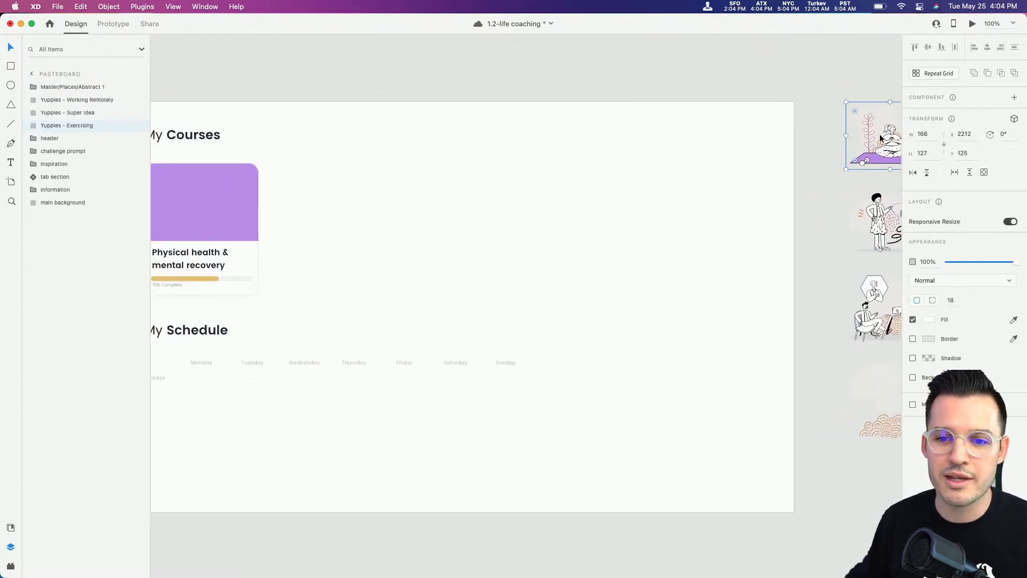
scroll(505, 185, down, 1)
drag(873, 140, 199, 207)
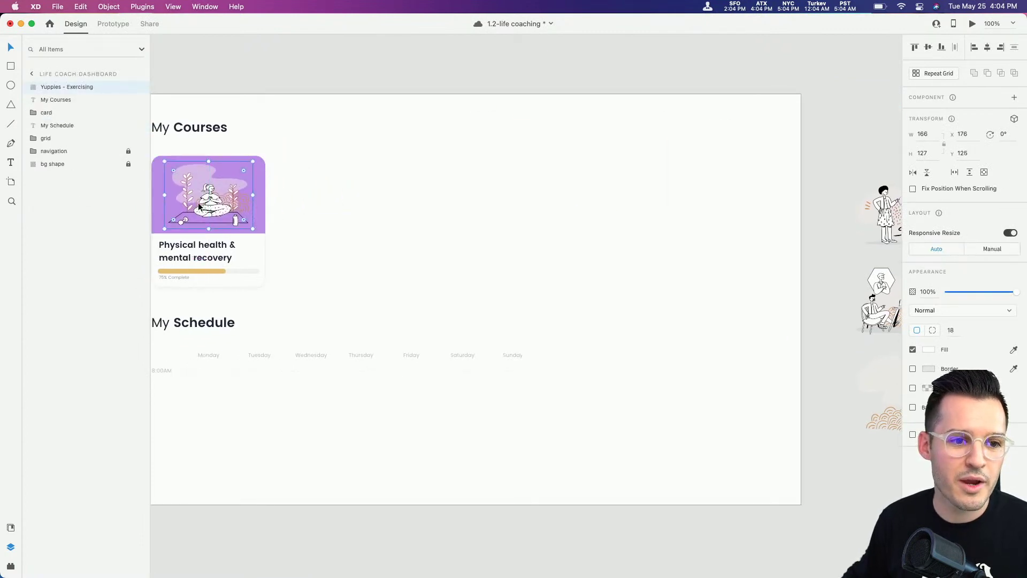
click(34, 113)
drag(59, 93, 52, 118)
click(317, 171)
- Move the "Physical health & mental recovery" title slightly down within the course card, to X 167, Y 272.19
click(243, 202)
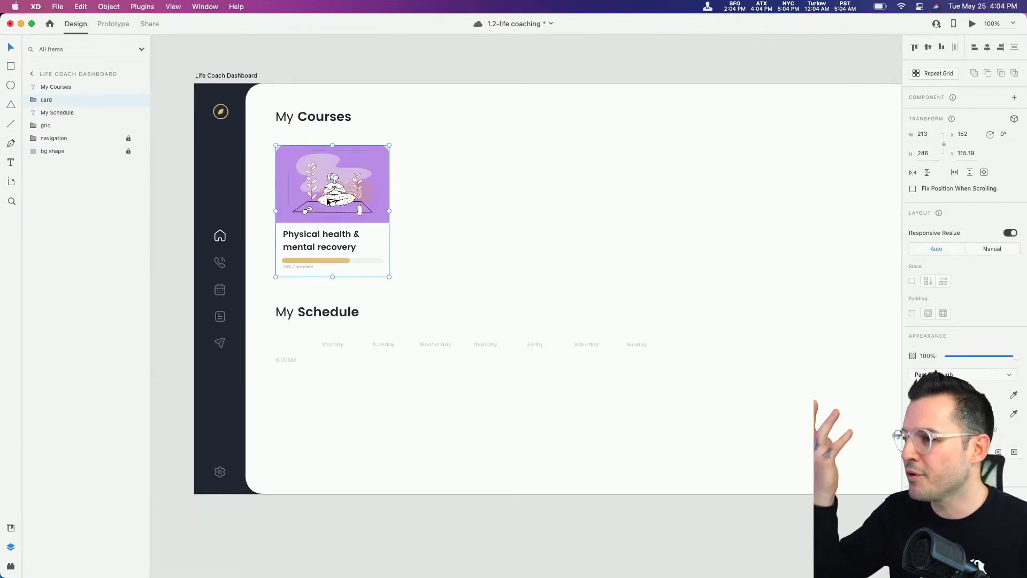
key(super+3)
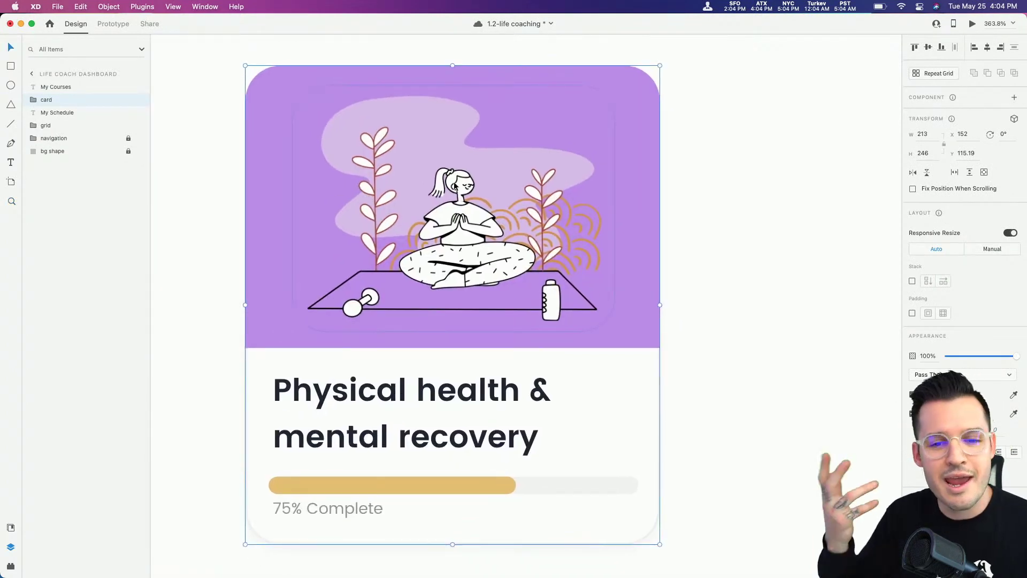
scroll(509, 317, left, 2)
scroll(509, 317, down, 2)
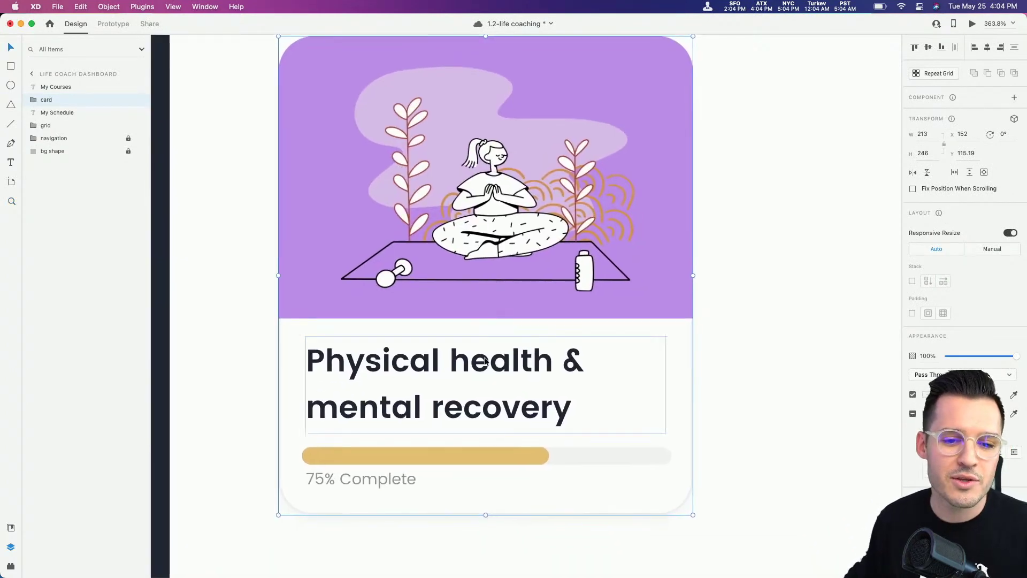
double_click(487, 370)
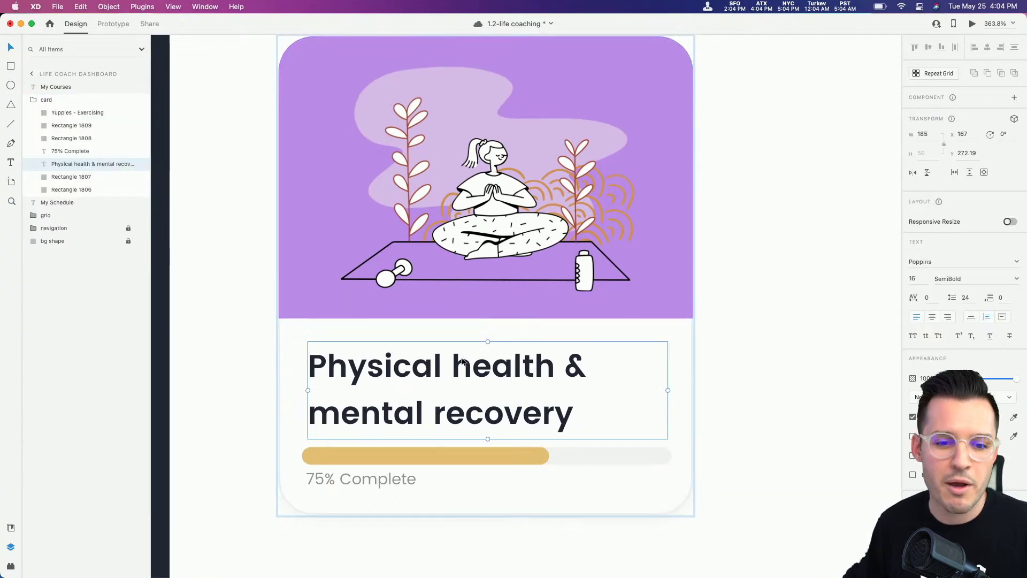
click(724, 380)
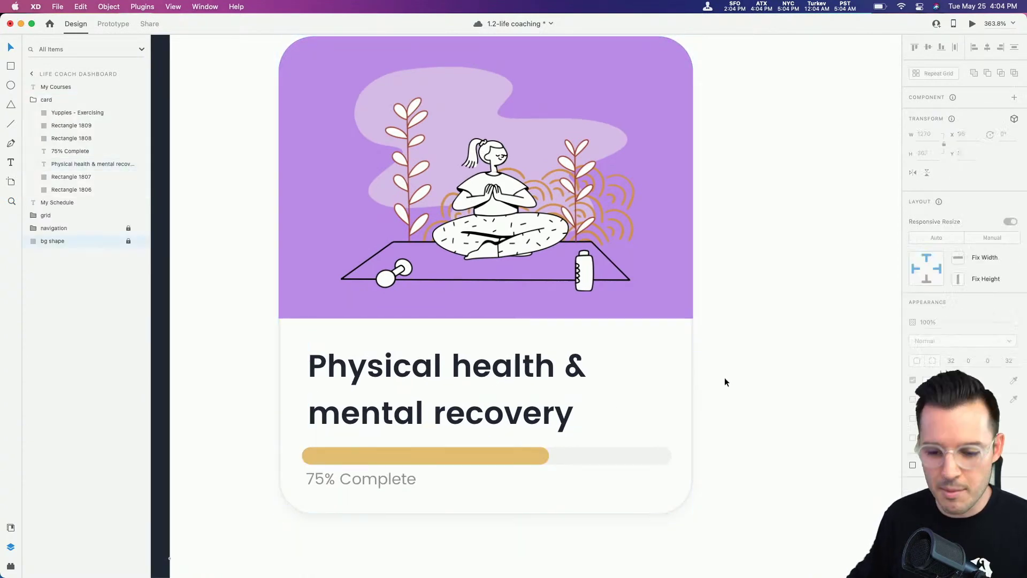
- Turn the course card into a horizontal repeat grid of three cards under My Courses
key(super+minus)
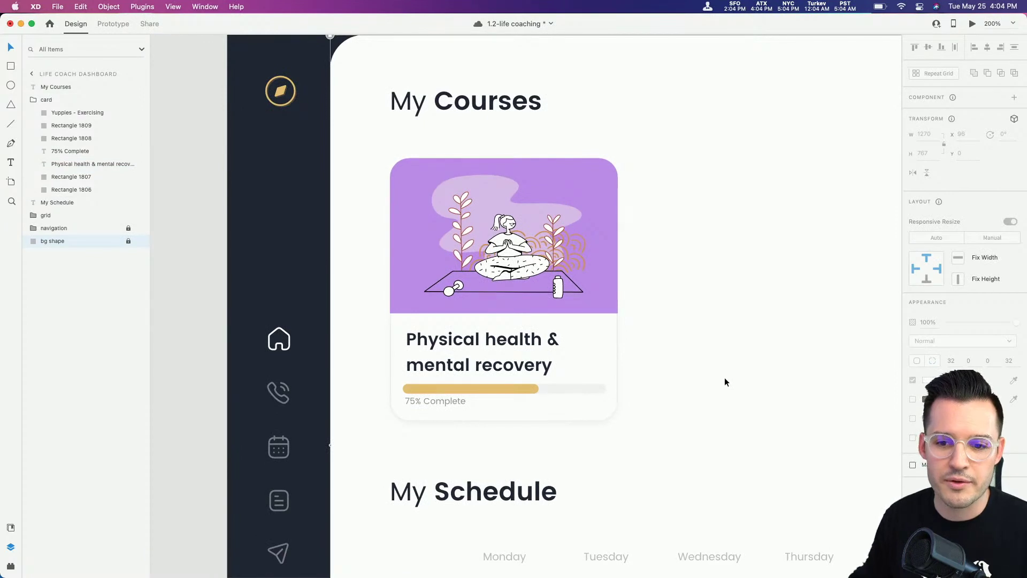
drag(791, 355, 683, 359)
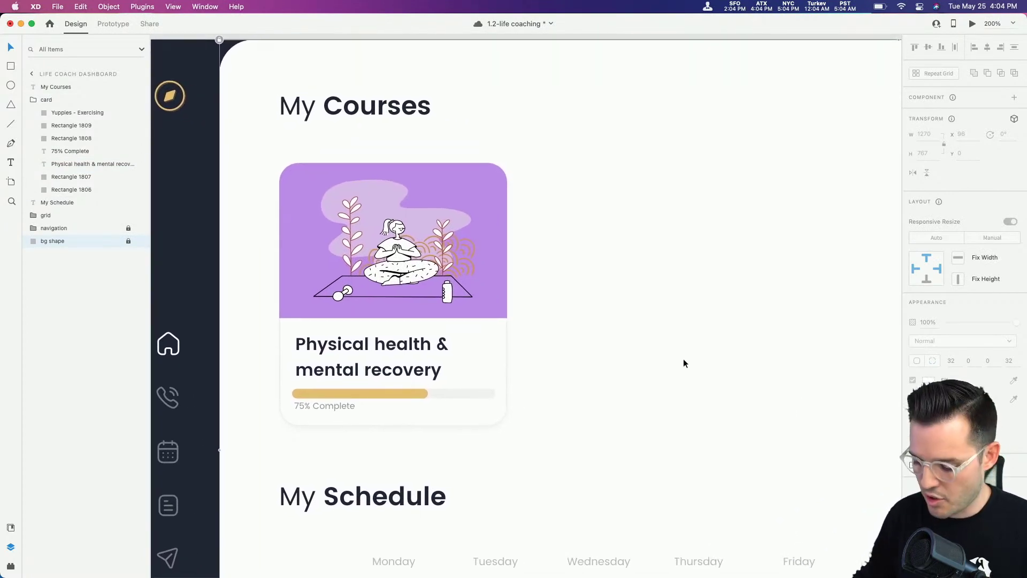
key(super+minus)
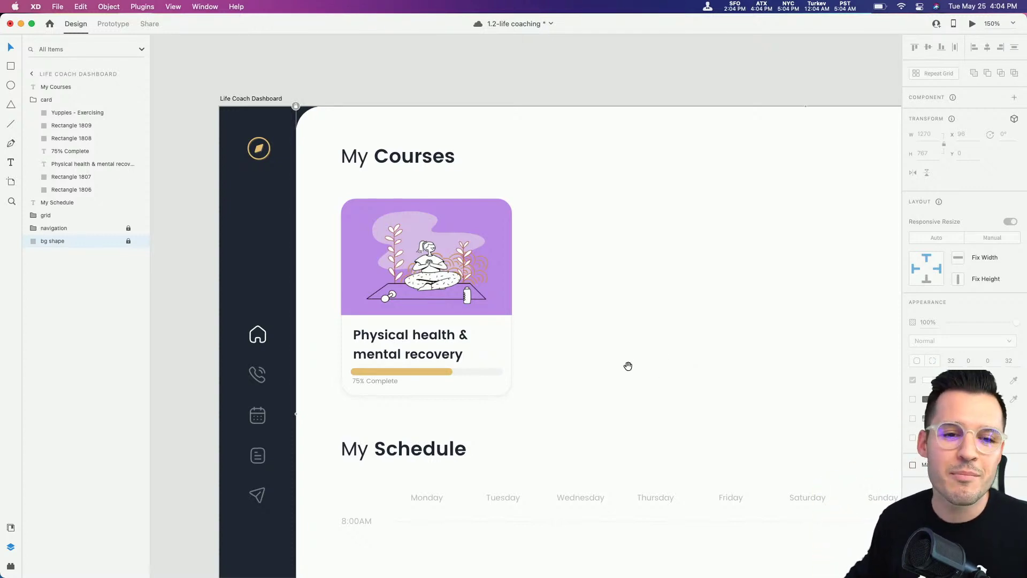
drag(627, 365, 572, 297)
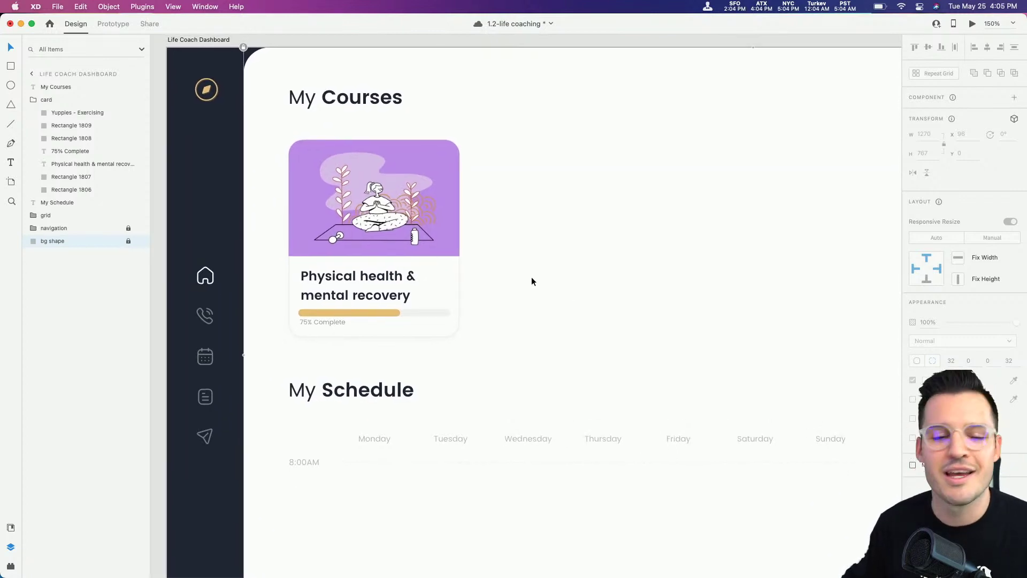
click(363, 225)
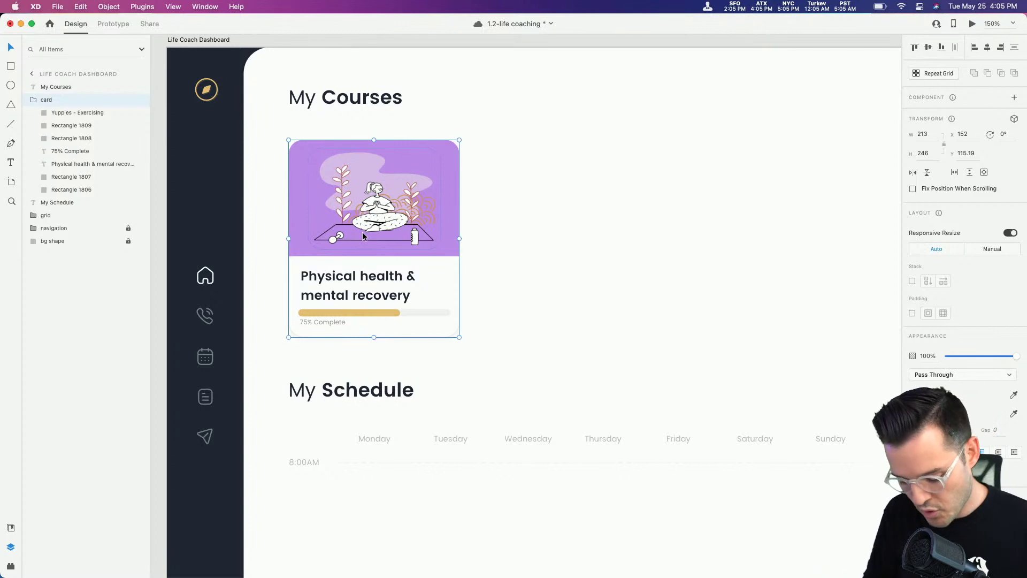
key(super+r)
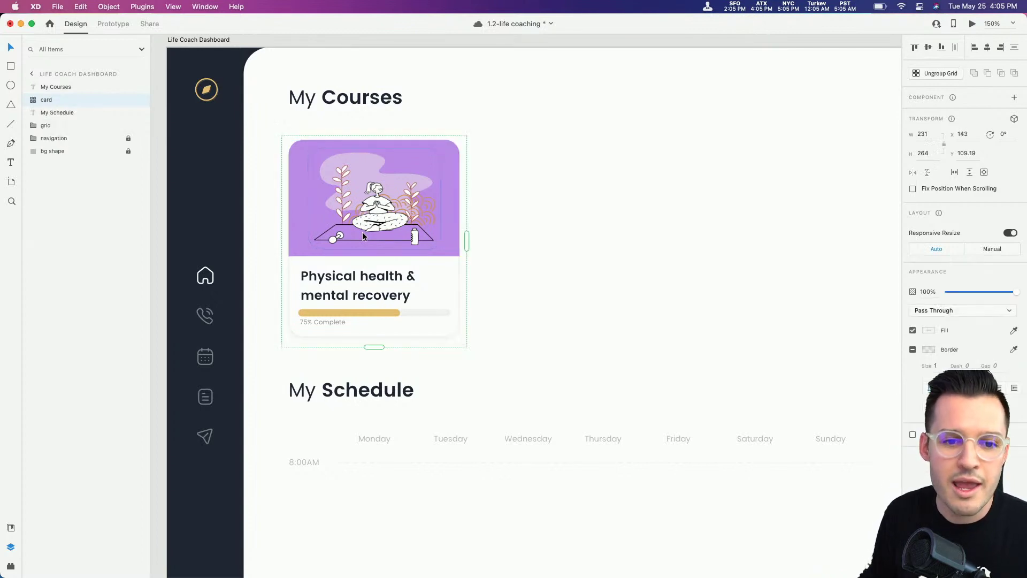
drag(467, 242, 852, 280)
key(super+minus)
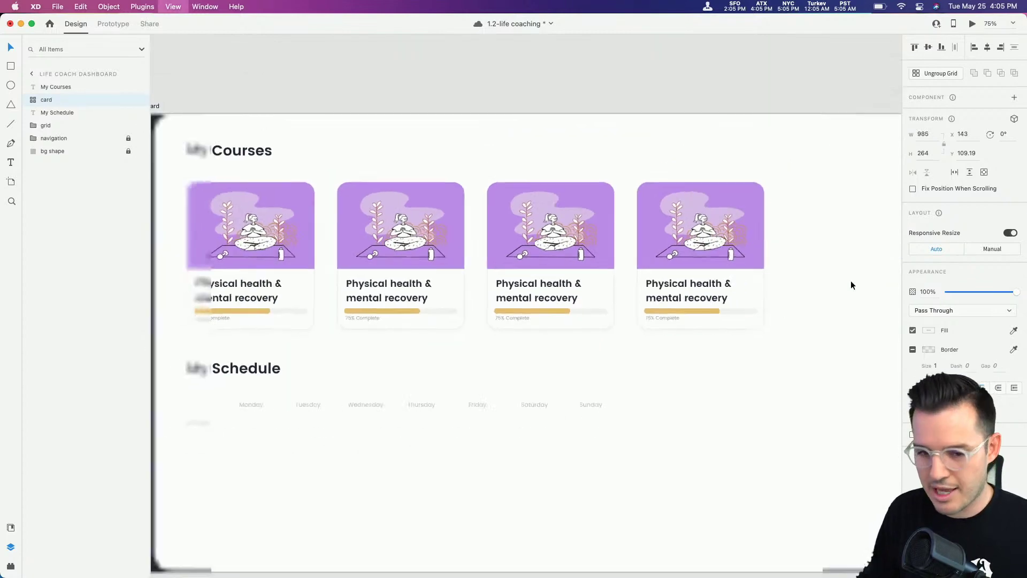
drag(688, 273, 597, 275)
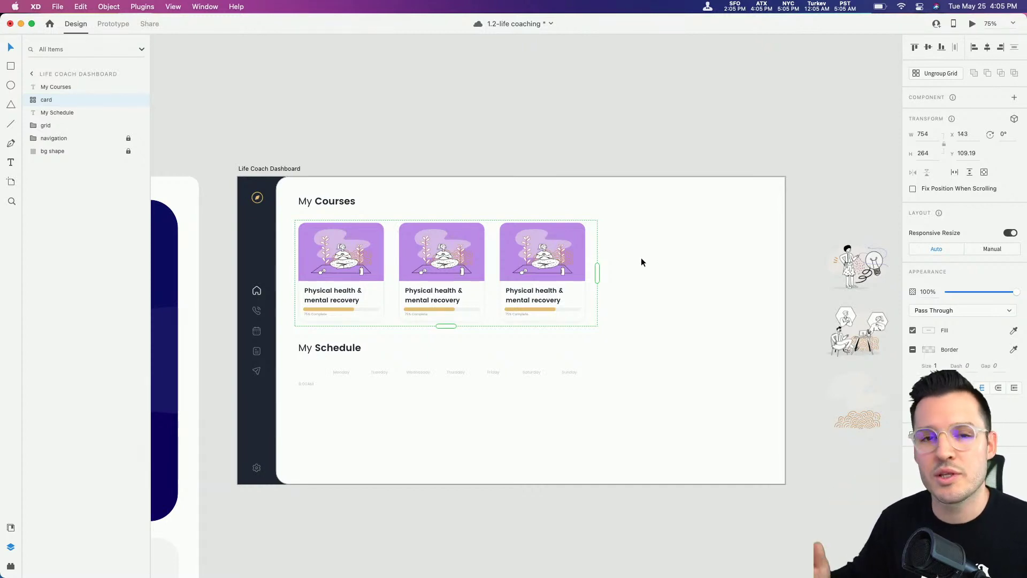
- Undo the repeat grid of course cards
click(659, 261)
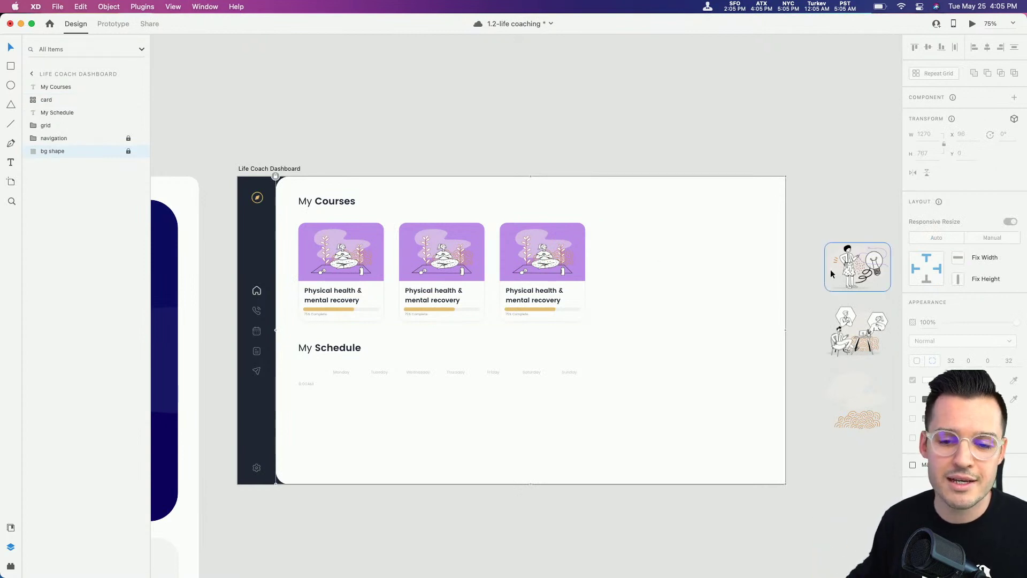
click(554, 265)
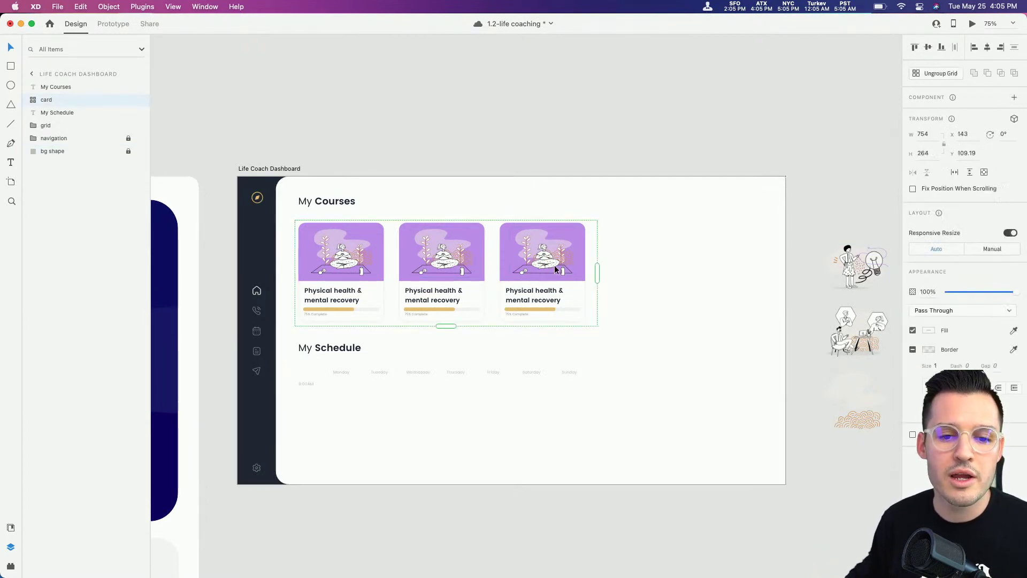
right_click(554, 265)
click(691, 226)
key(super+z)
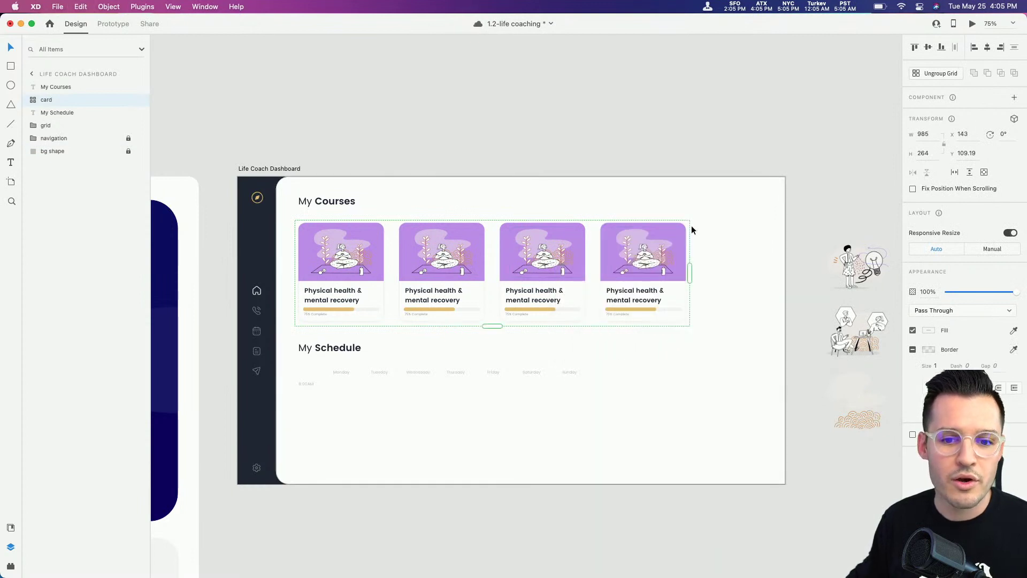
key(super+z)
- Duplicate the course card twice along the My Courses row, at X 389 and X 626, and delete the illustration from both copies
click(573, 306)
drag(355, 278, 528, 282)
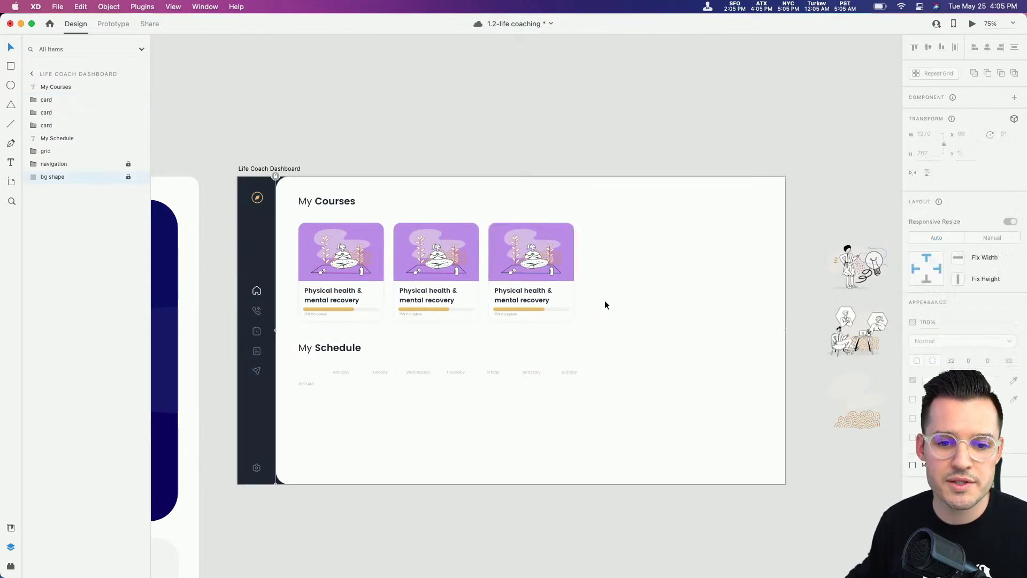
double_click(529, 252)
shift+click(416, 254)
key(0)
key(0)
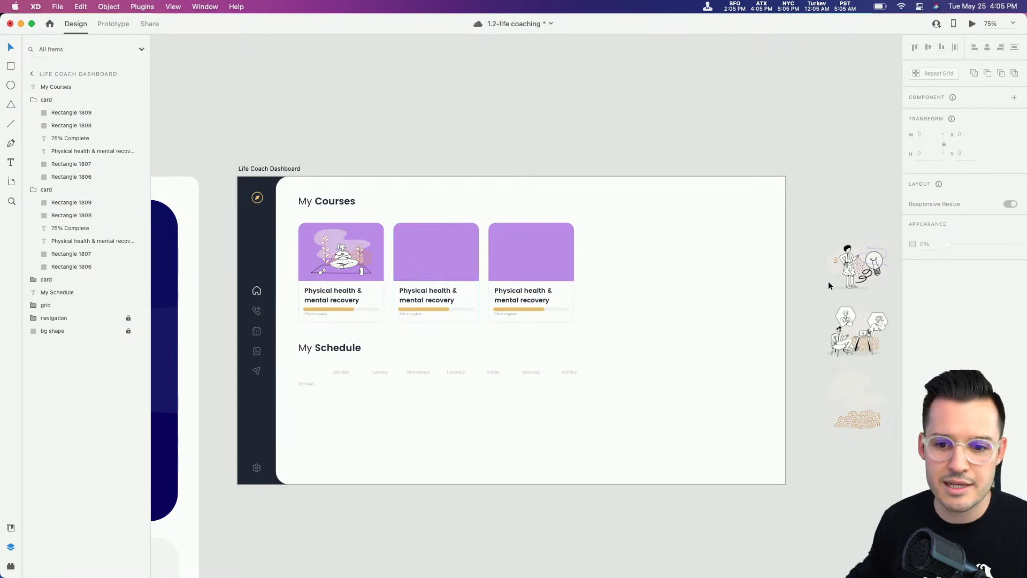
- Place the Yuppies - Super Idea illustration on the second course card's purple area and nest it inside that card's group
drag(848, 276, 424, 260)
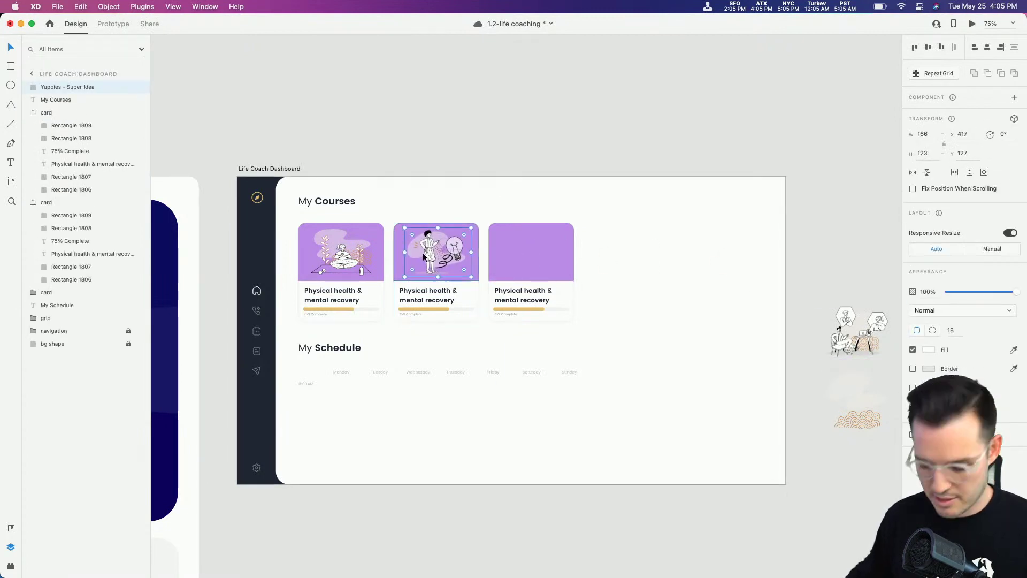
key(ctrl+z)
click(451, 258)
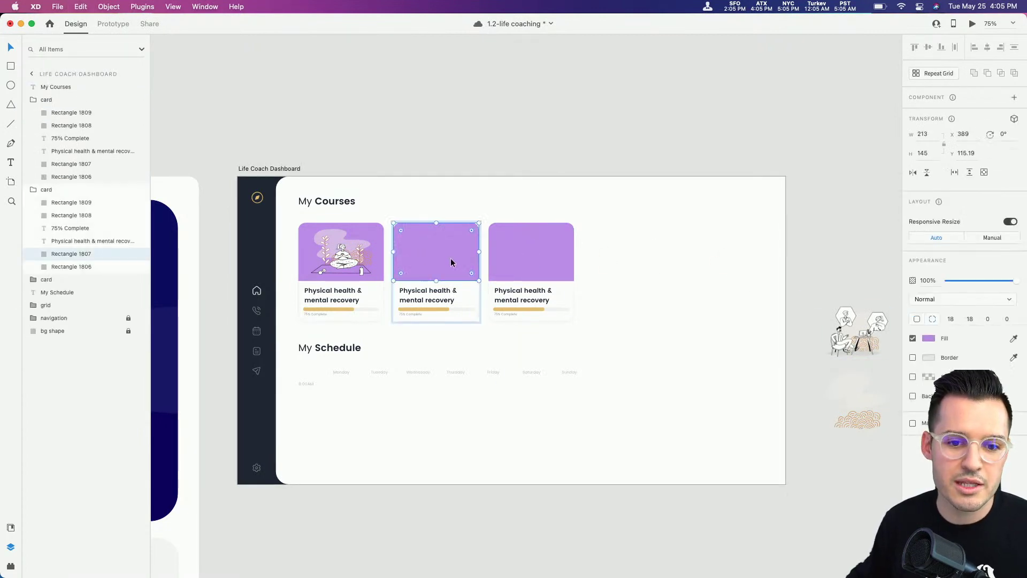
key(ctrl+v)
- Move the Yuppies - Working Remotely illustration into the third card's group and place it on the purple area at X 650, Y 124
click(865, 337)
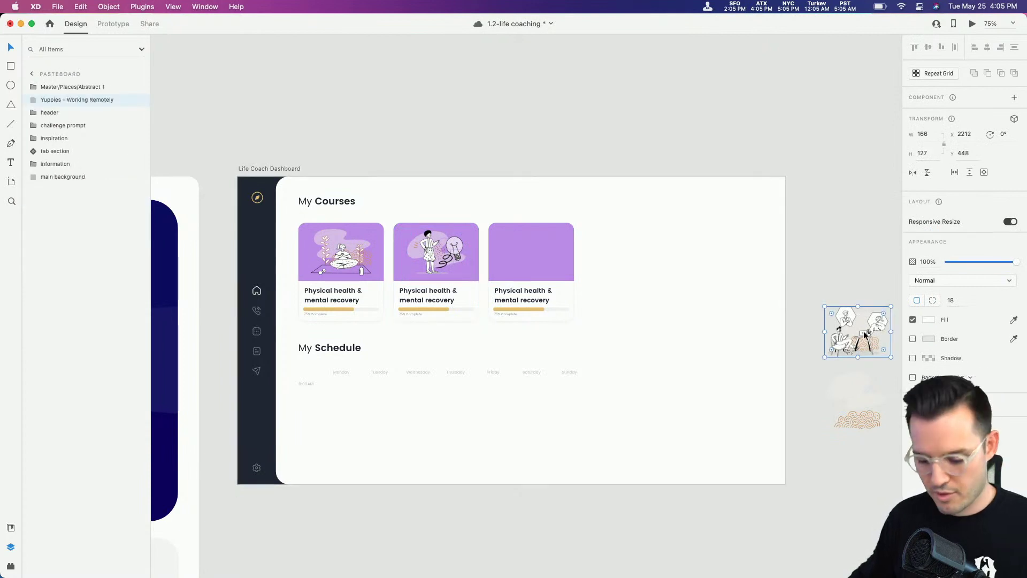
key(ctrl+x)
double_click(508, 245)
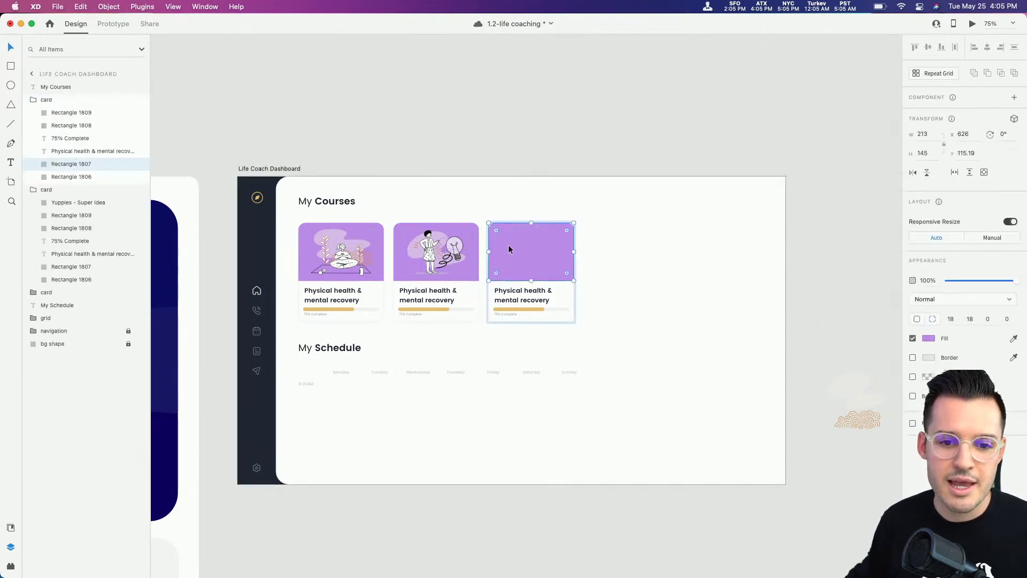
key(z)
drag(470, 214, 657, 325)
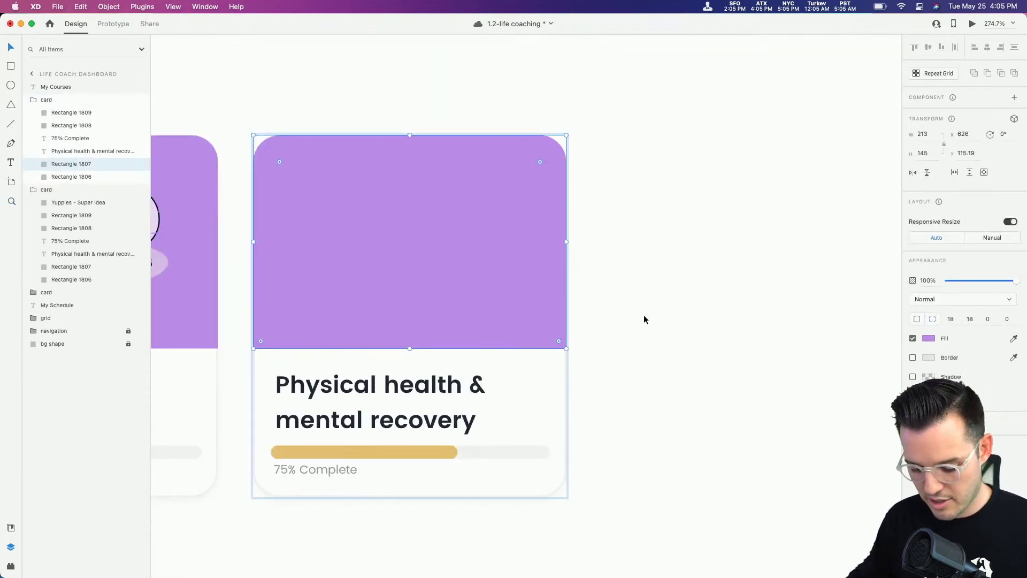
key(v)
key(ctrl+v)
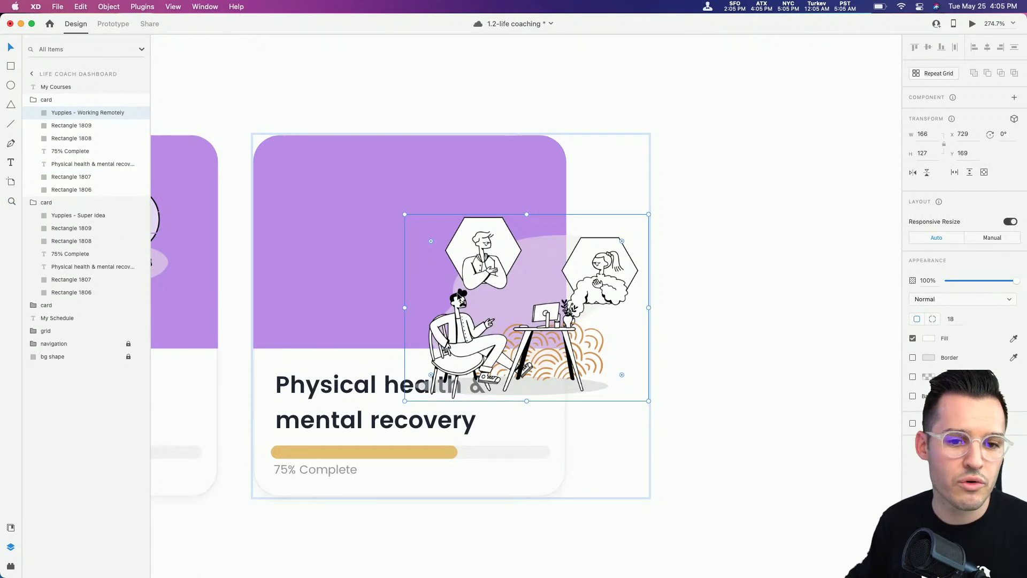
drag(481, 303, 368, 234)
scroll(299, 163, left, 10)
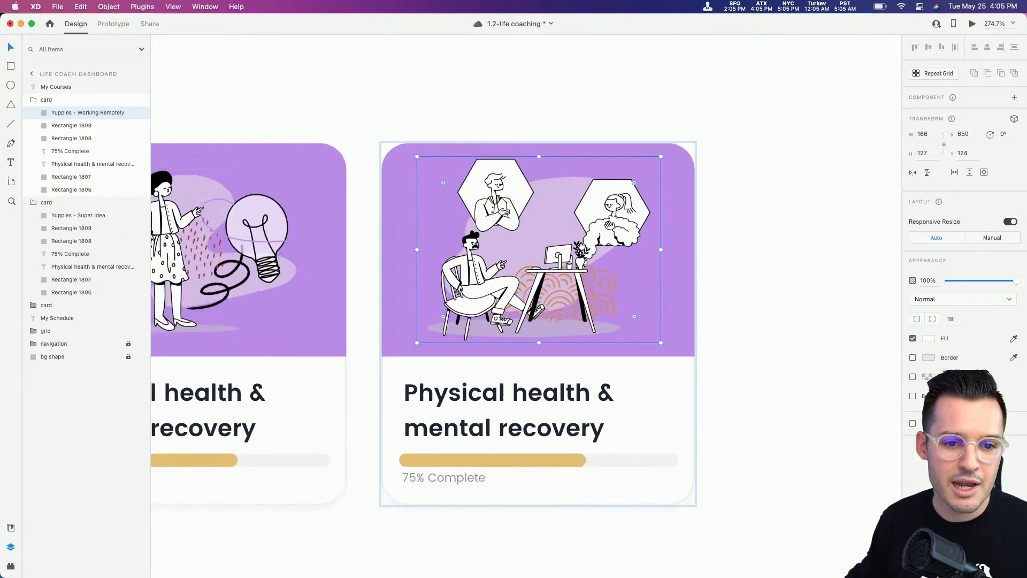
- Change the fill behind the second card's light bulb illustration to a light blue of similar lightness by shifting its hue
click(299, 164)
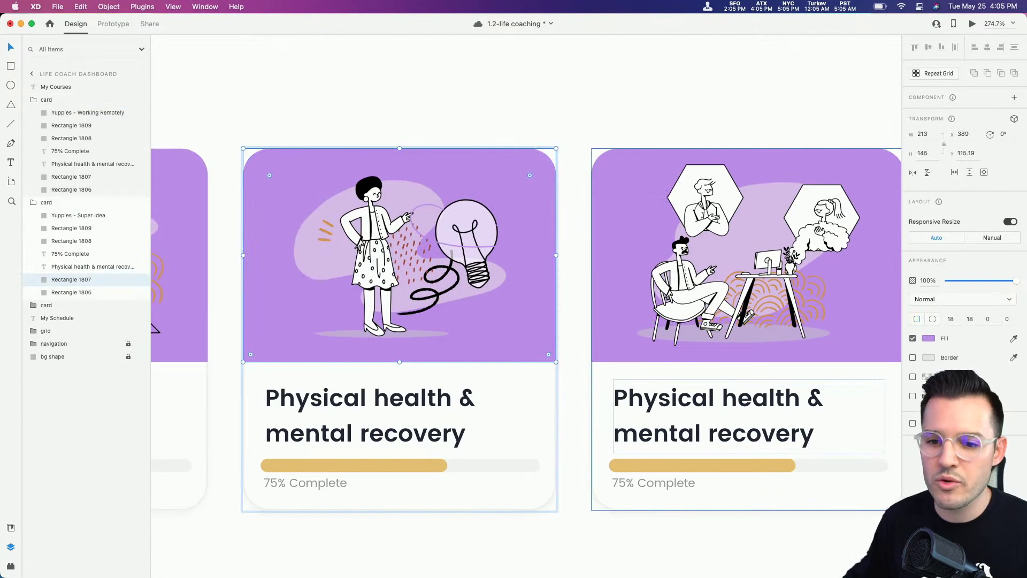
click(929, 339)
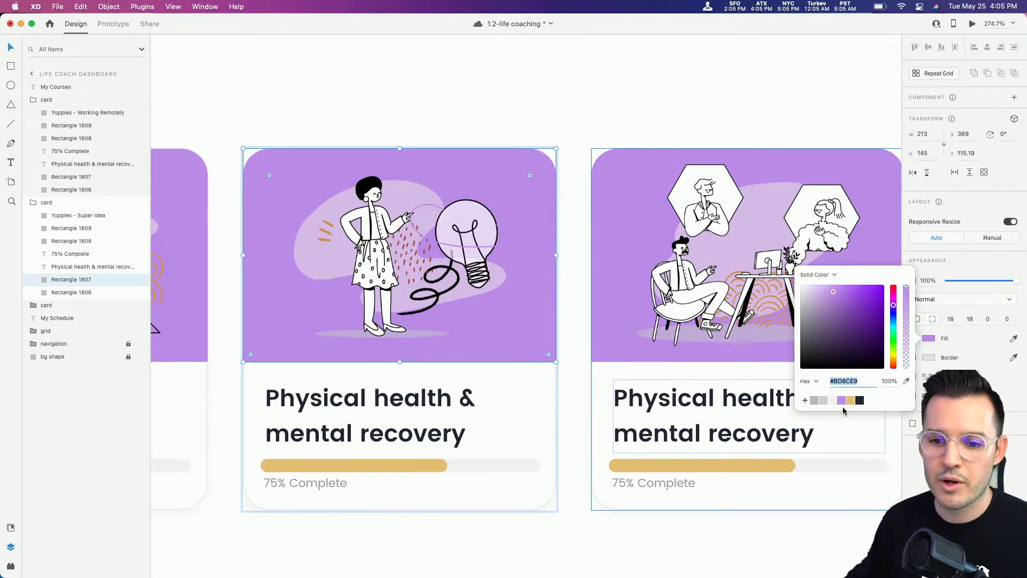
drag(894, 310, 893, 317)
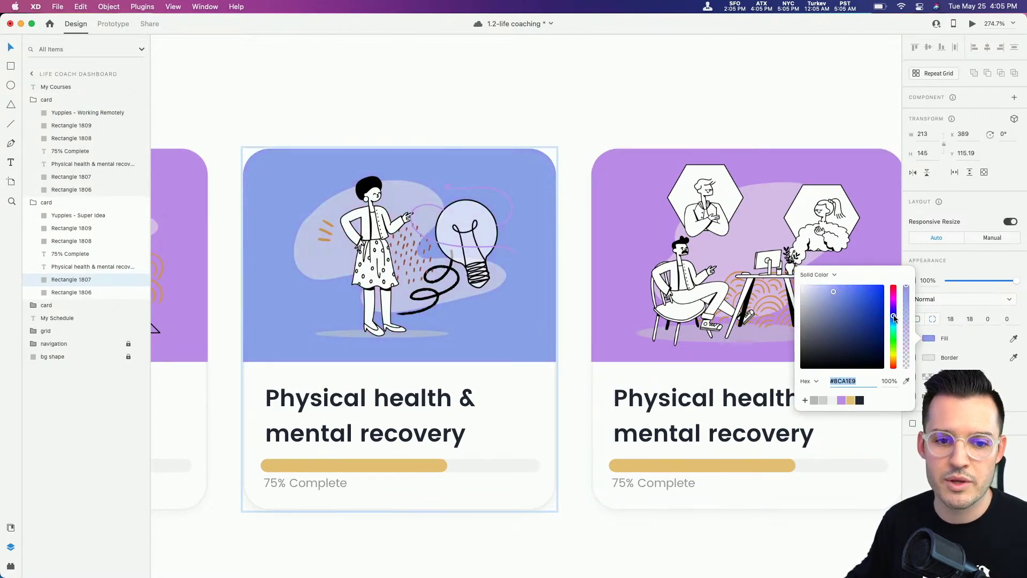
- Set the solid fill behind the third card's remote working illustration to turquoise #8CE9E2
click(607, 187)
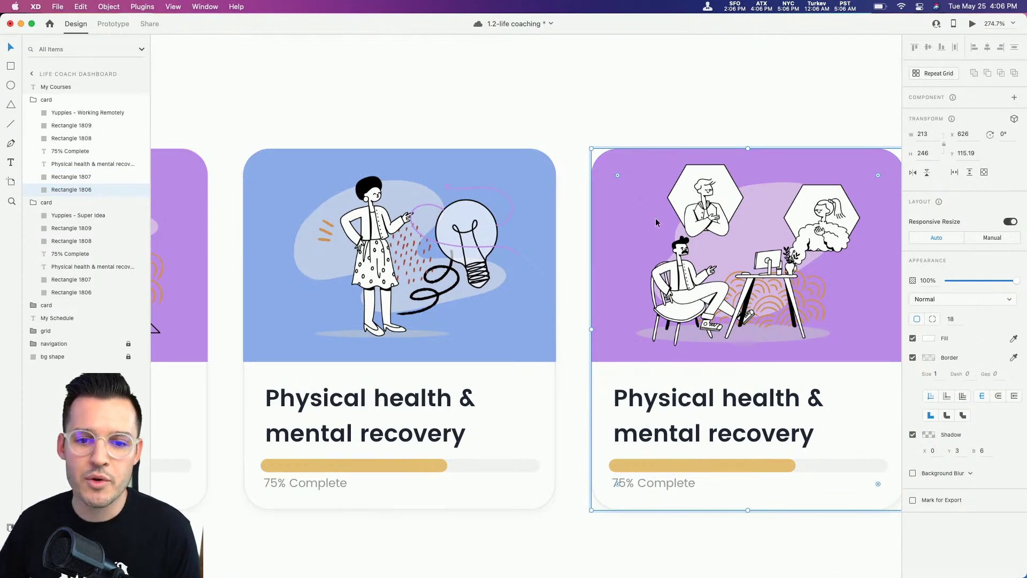
click(618, 200)
click(611, 255)
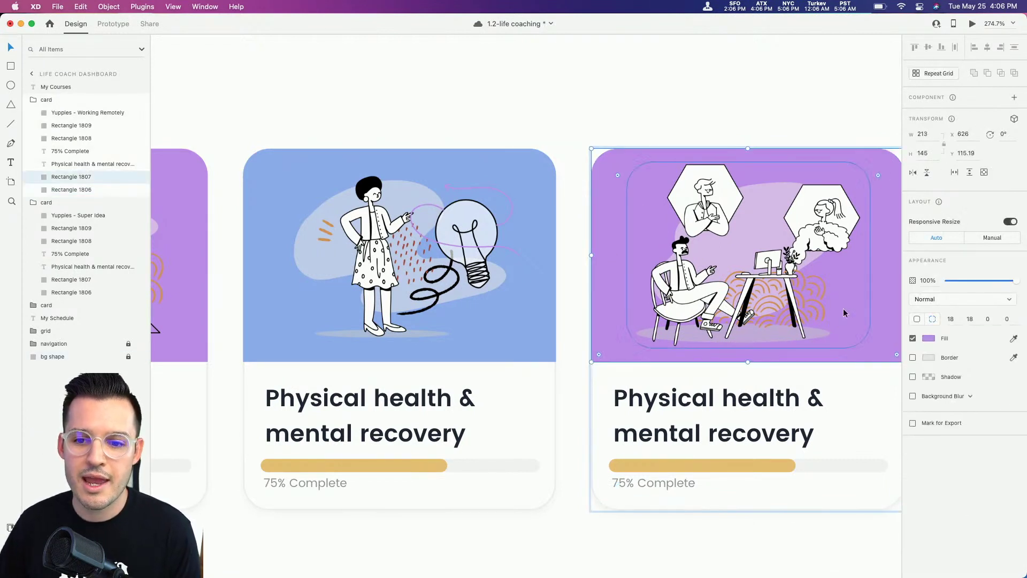
click(929, 338)
click(818, 274)
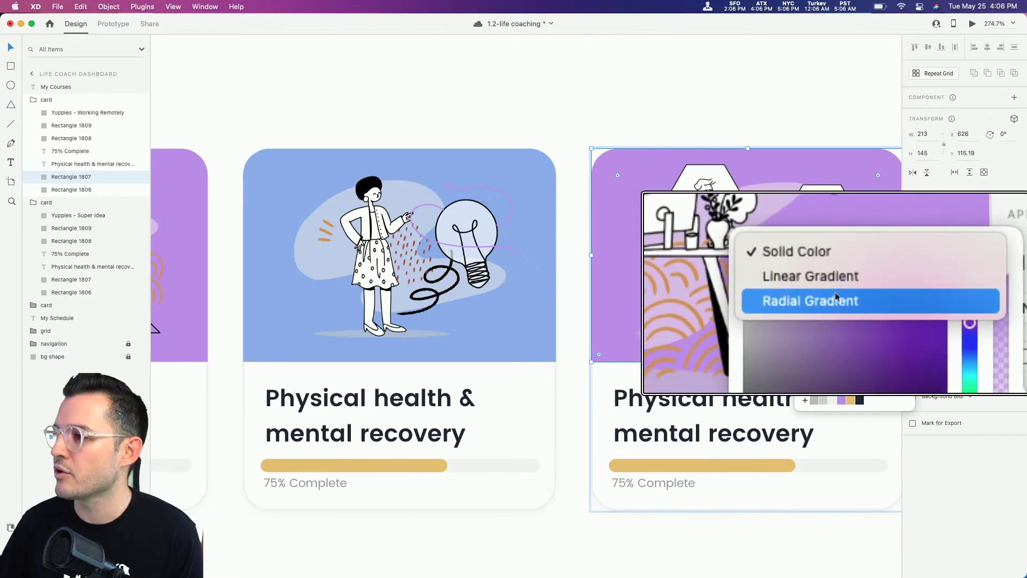
click(834, 280)
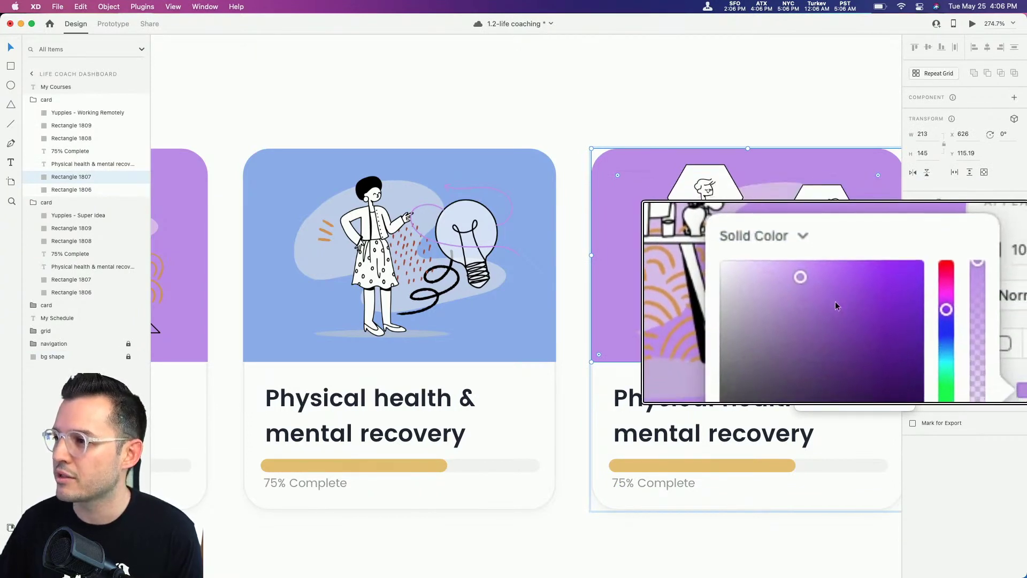
drag(892, 319, 890, 331)
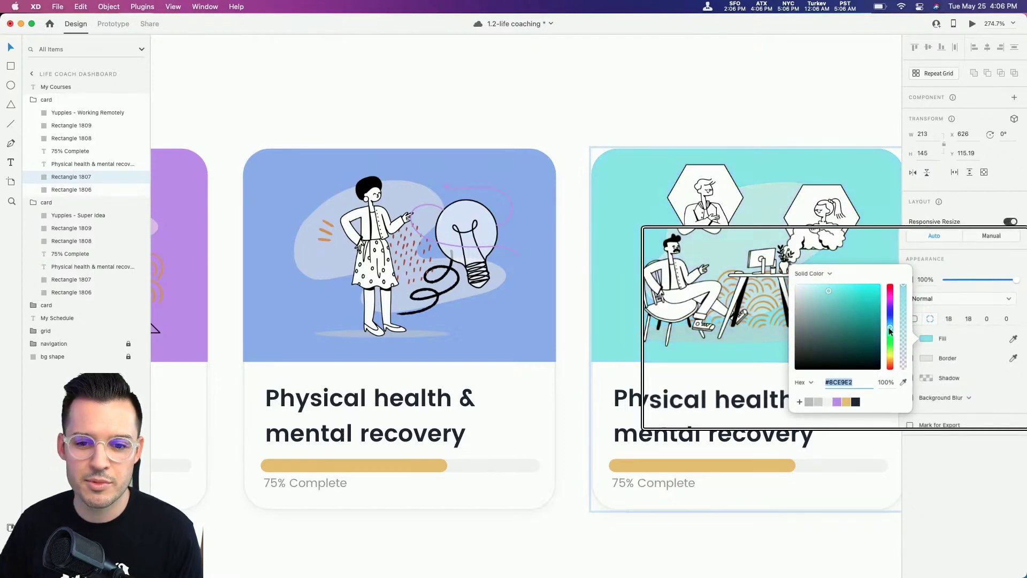
- Replace the title on the second course card with "Discovering new ideas"
click(714, 140)
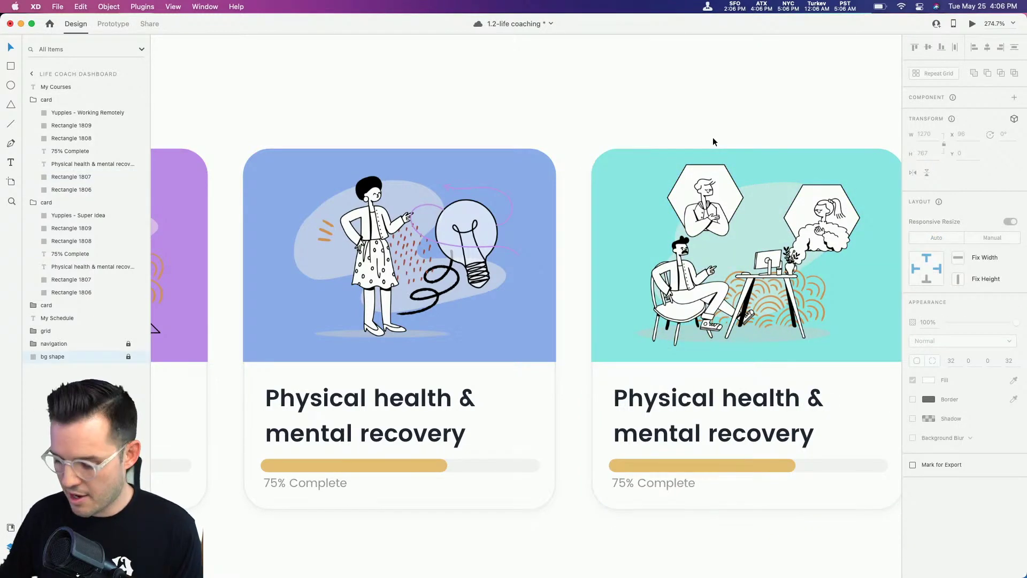
key(super+1)
drag(615, 313, 687, 187)
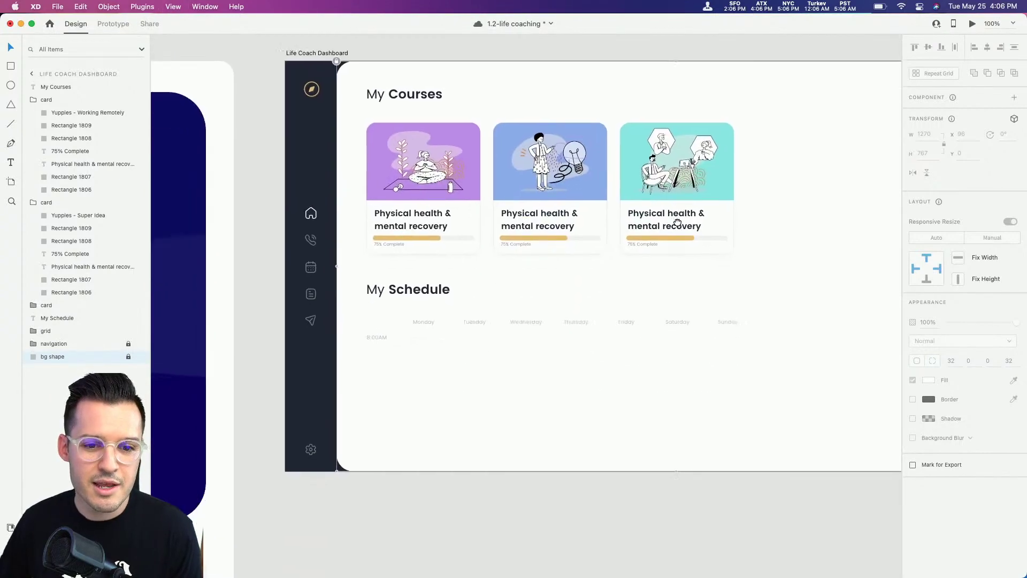
double_click(559, 226)
double_click(559, 226)
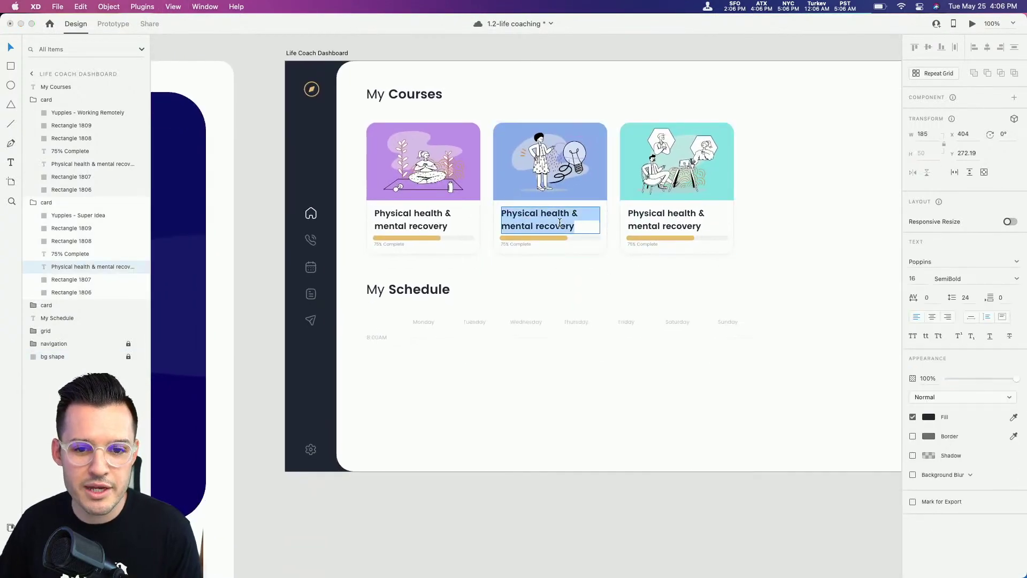
text(D)
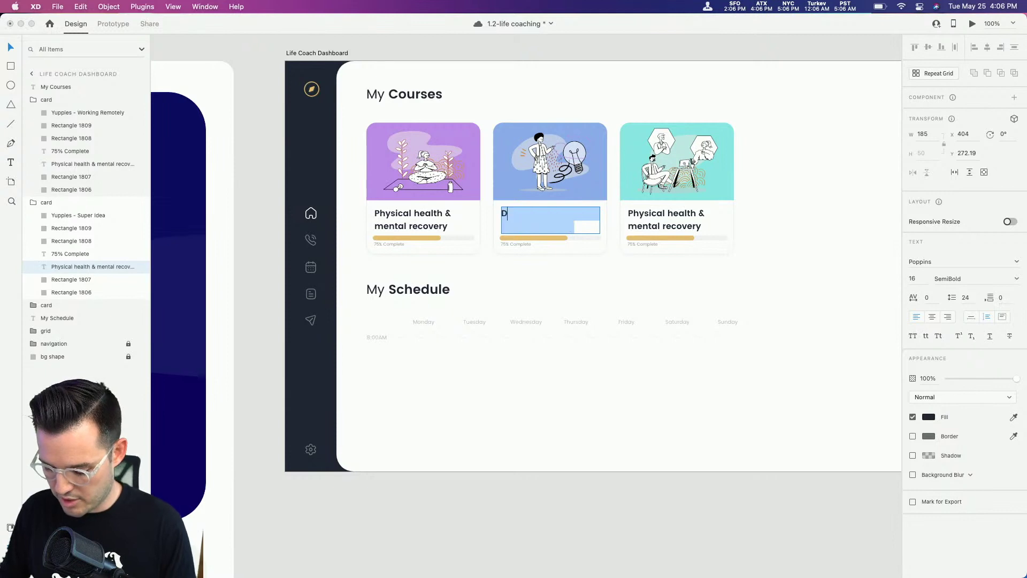
text(iscovering new i)
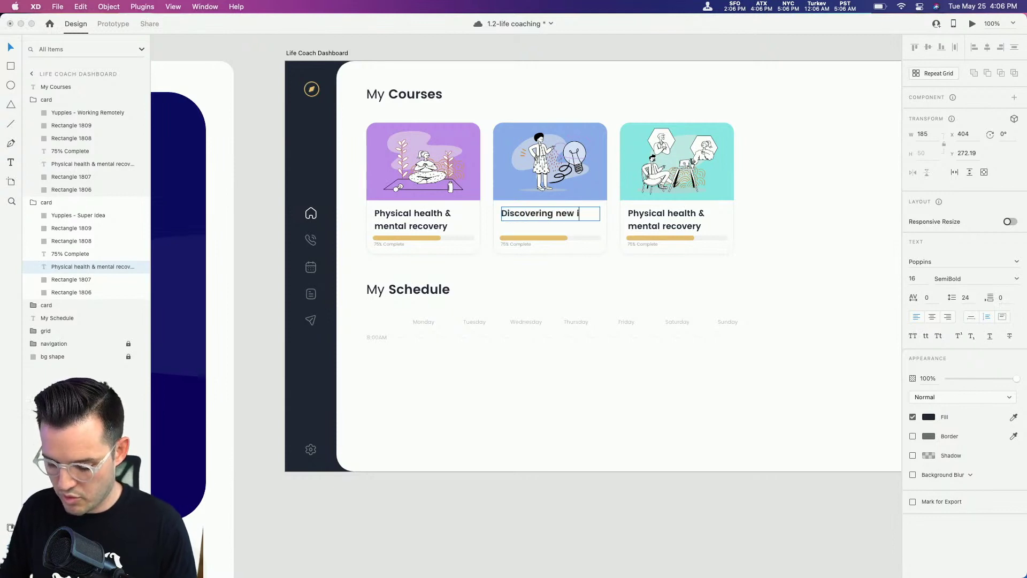
text(deas)
key(Escape)
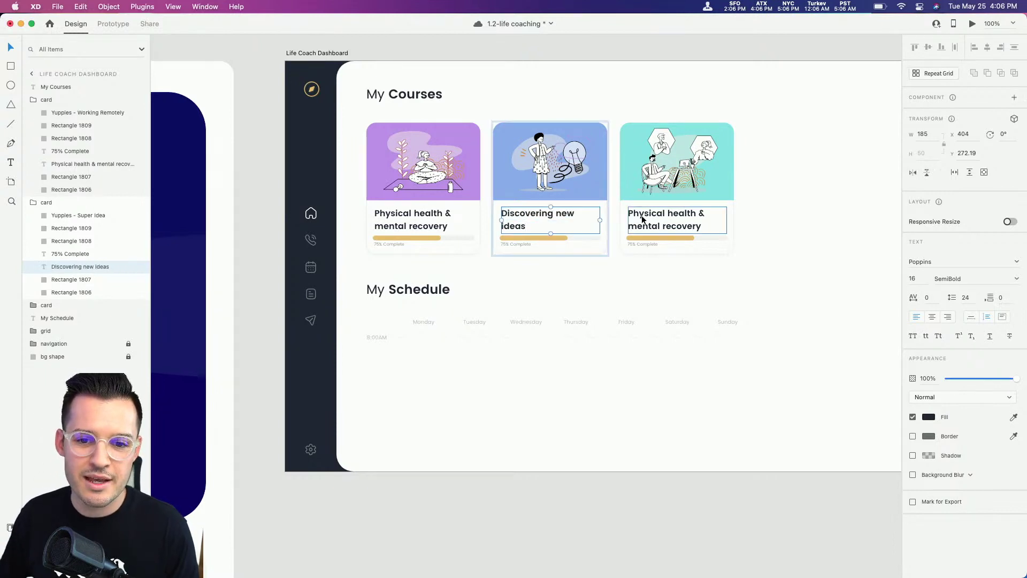
- Replace the title on the third course card with "Networking 101"
double_click(641, 215)
double_click(644, 215)
text(Networking 101)
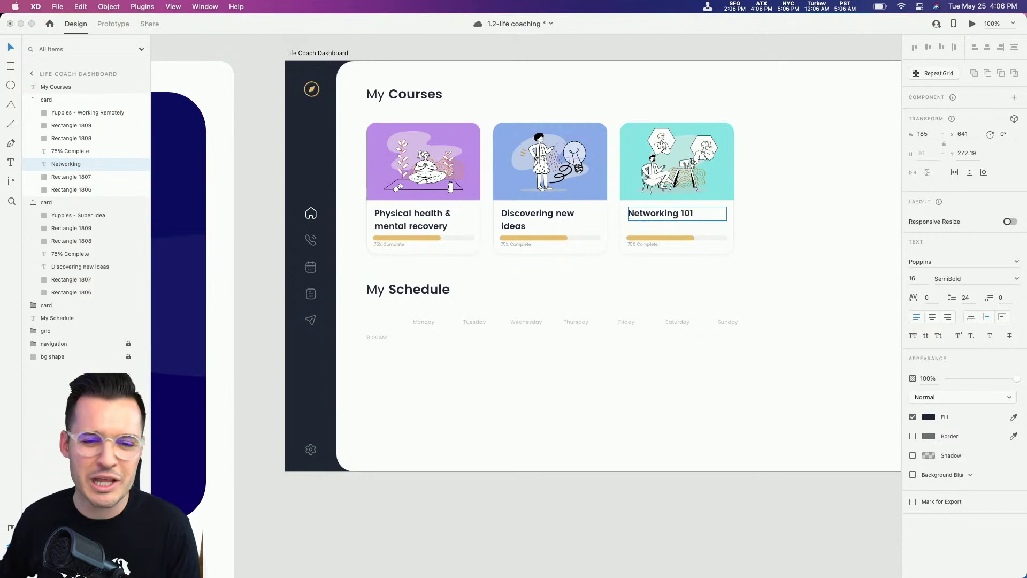
click(768, 224)
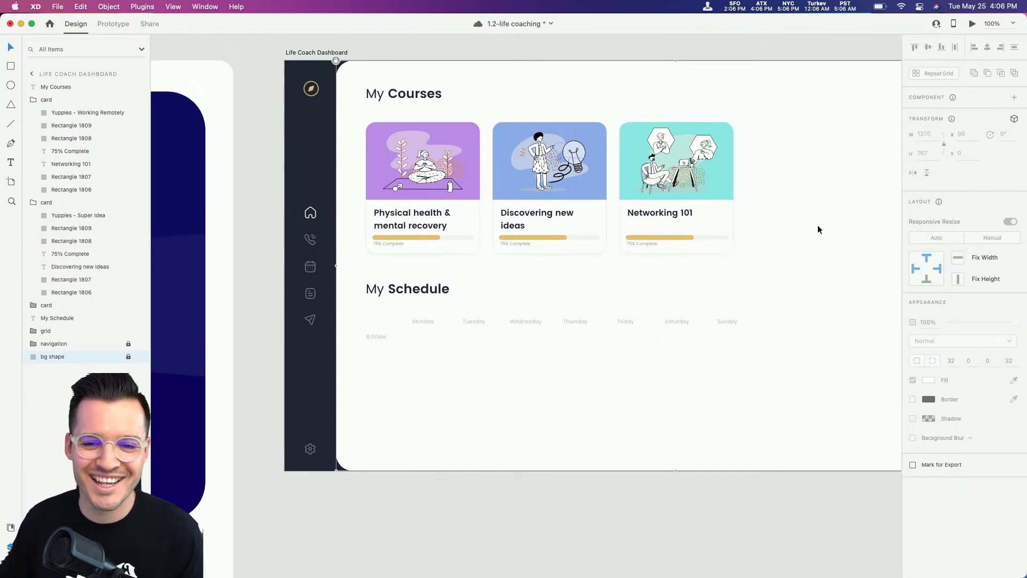
- Select the Life Coach Dashboard artboard, dismiss the productivity tip and save the document
drag(818, 227, 658, 230)
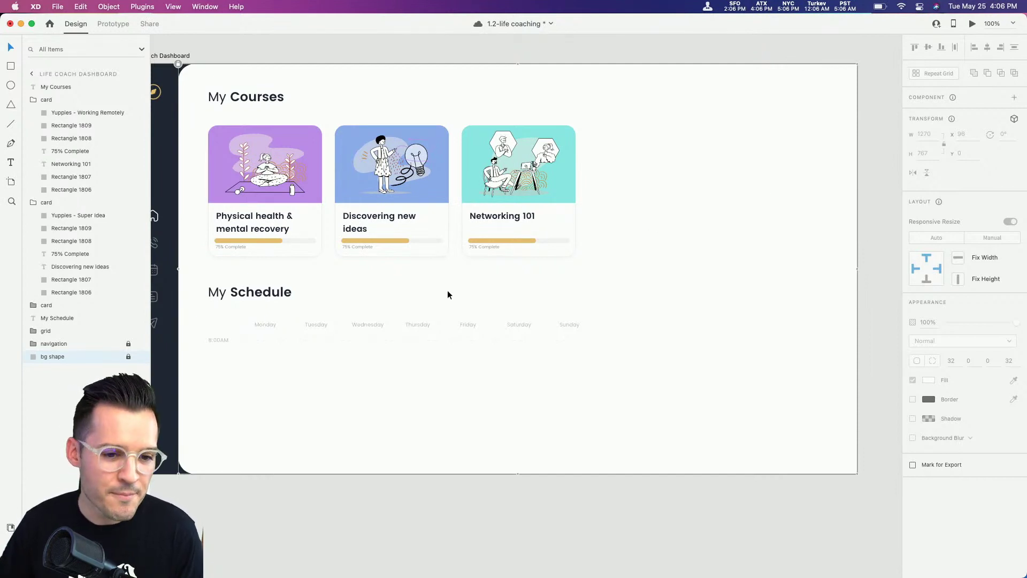
drag(405, 297, 476, 292)
click(243, 47)
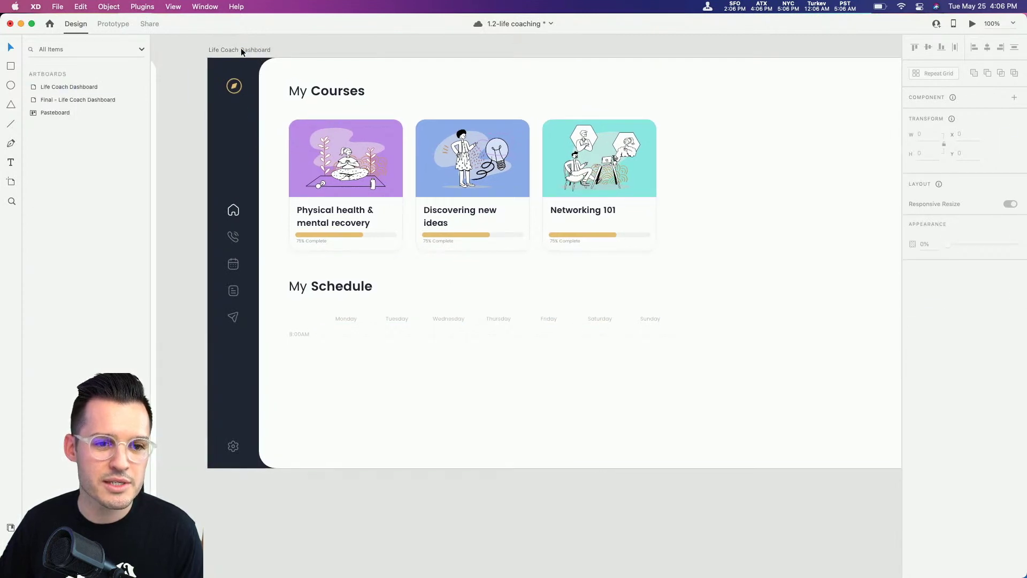
scroll(298, 69, up, 2)
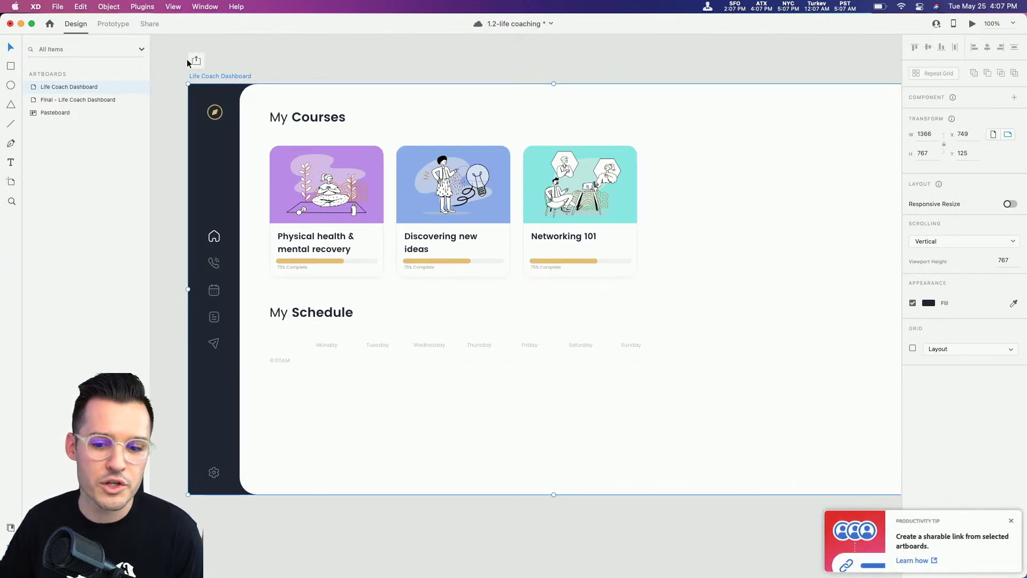
click(1011, 521)
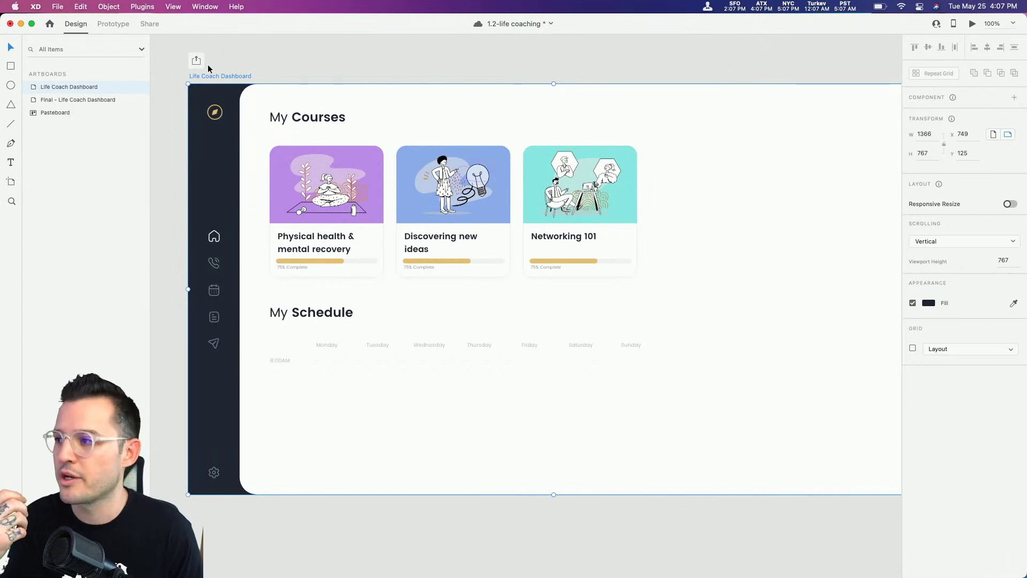
key(super+s)
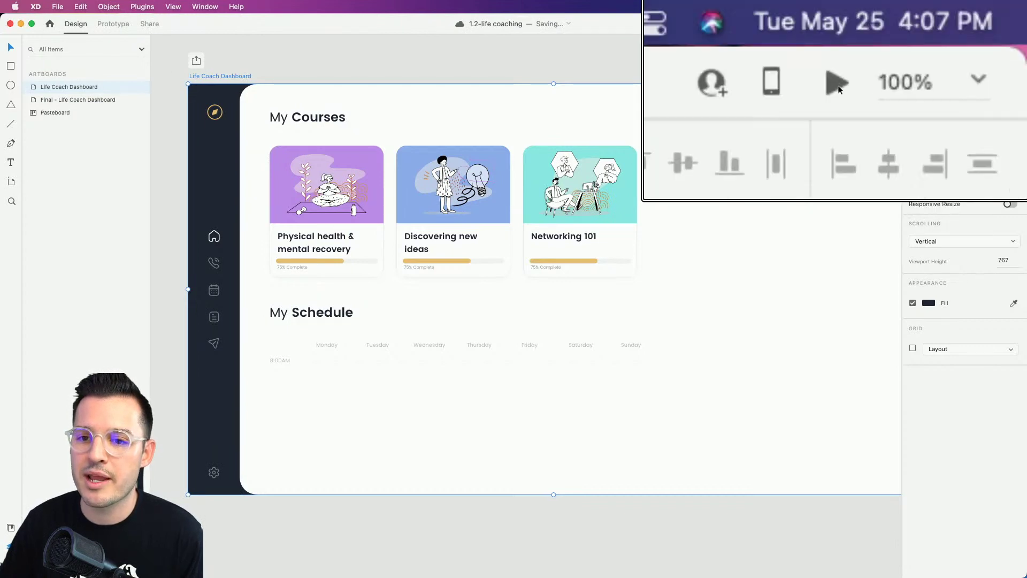
- Preview the Life Coach Dashboard artboard in its own window, then close the preview
click(973, 25)
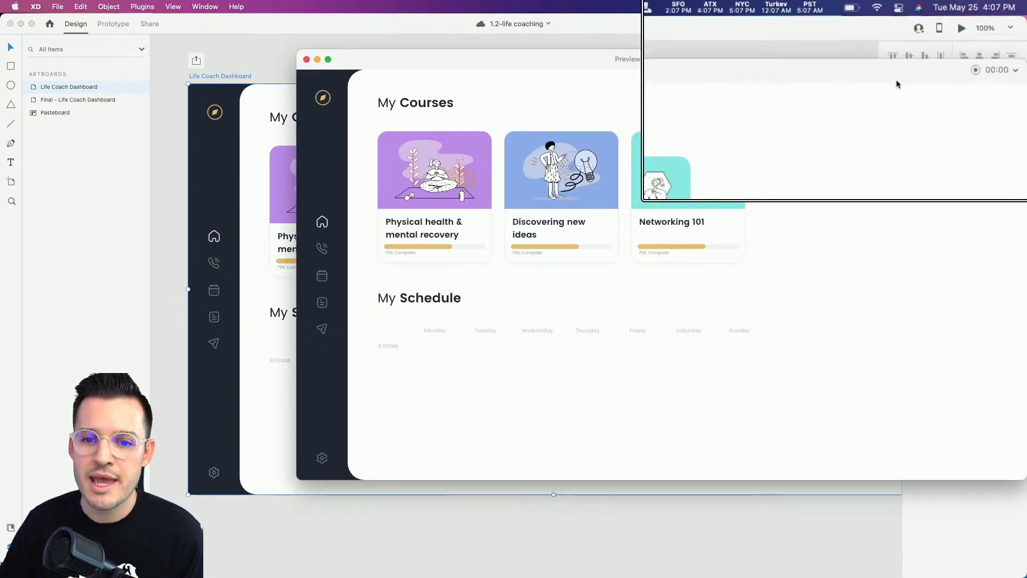
drag(886, 58, 762, 79)
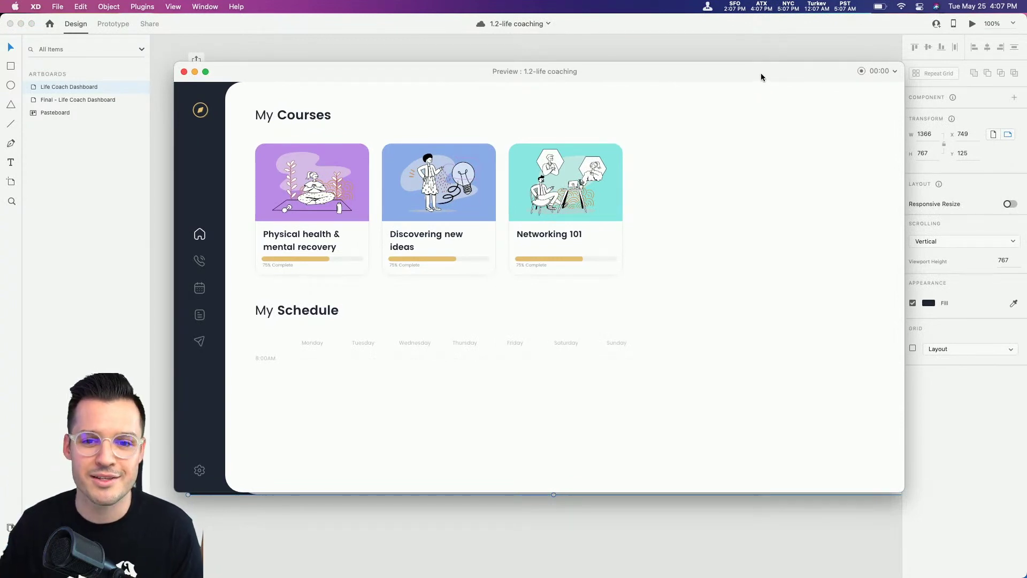
drag(762, 77, 759, 66)
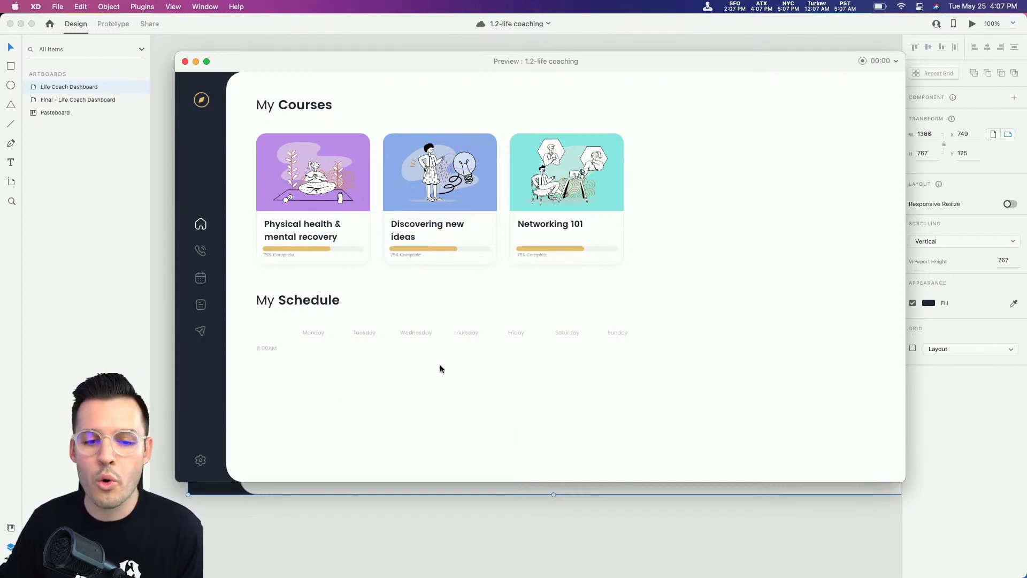
click(185, 61)
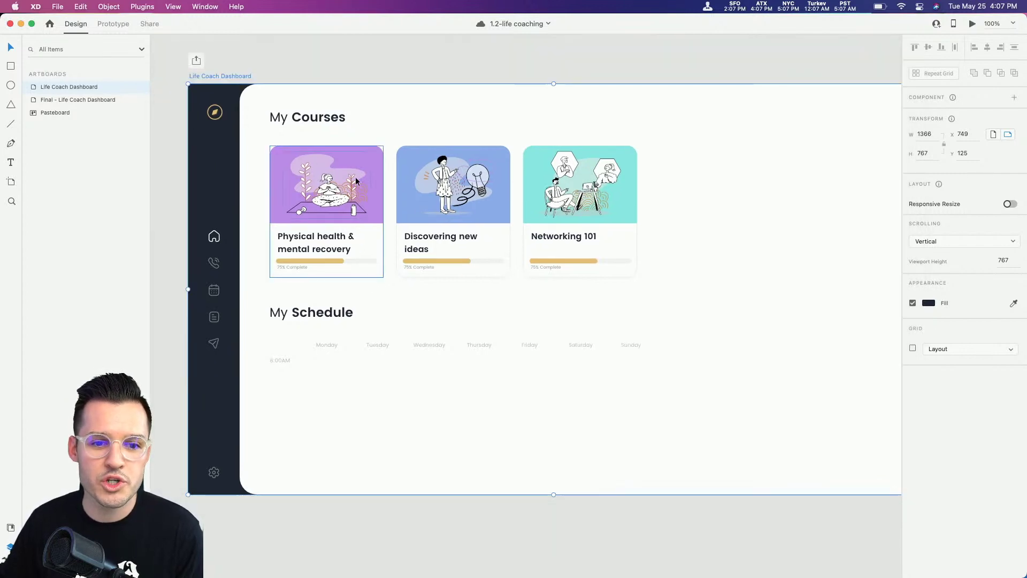
- Draw a vertical divider line about 598 px tall beside the third course card, starting level with the cards' top edge at X 924.5
drag(731, 271, 698, 277)
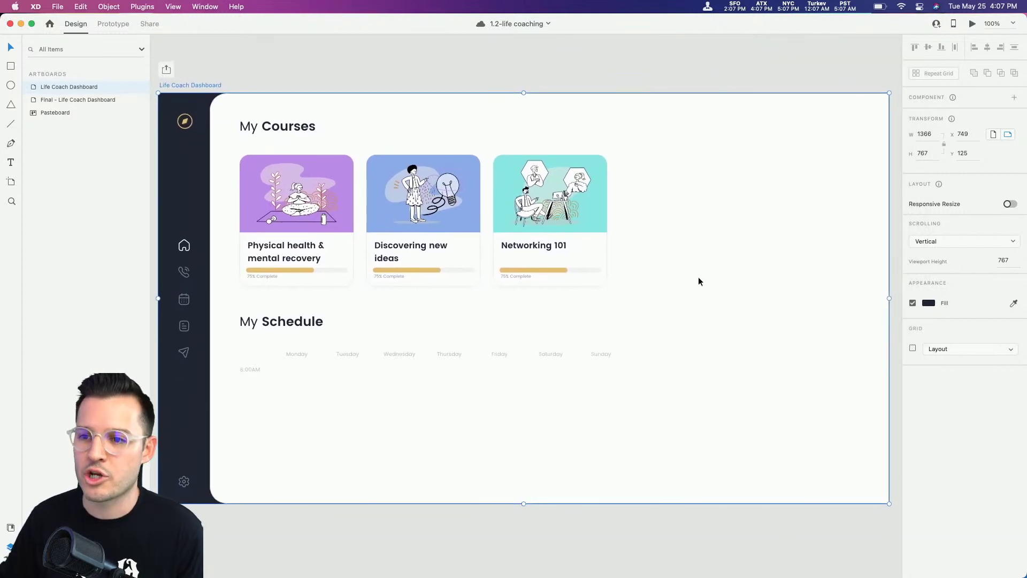
scroll(566, 258, left, 1)
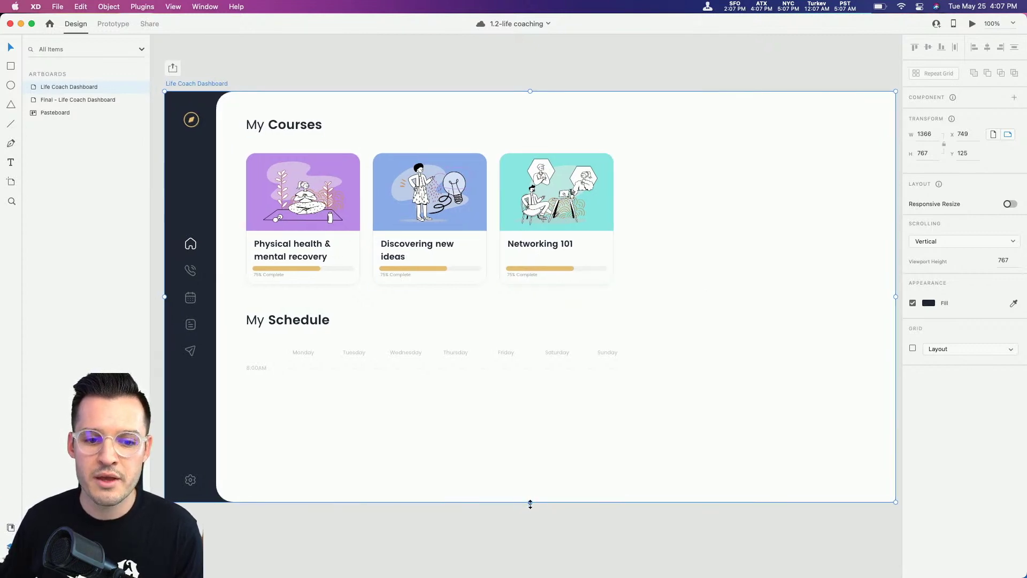
scroll(530, 504, down, 5)
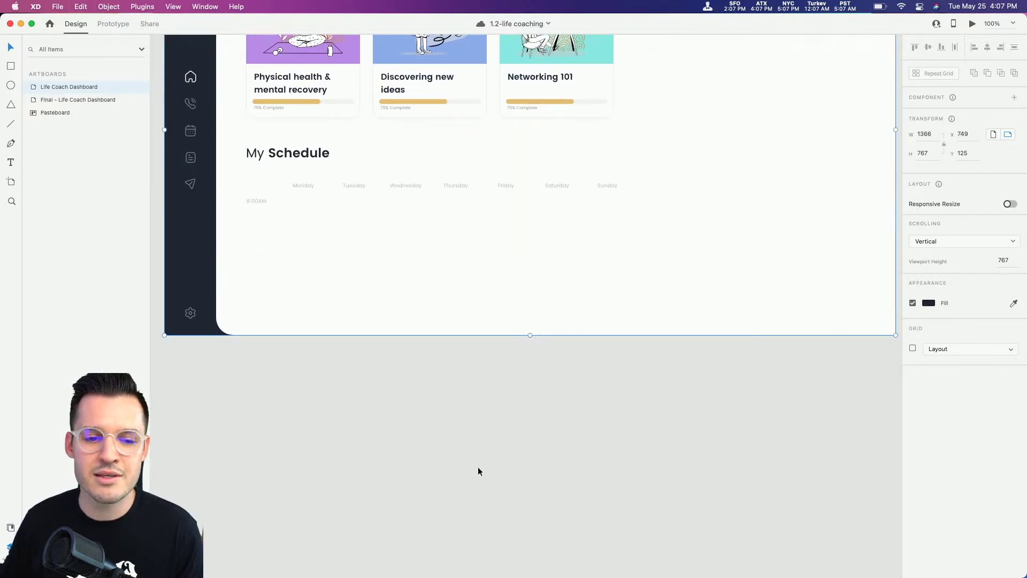
scroll(470, 455, up, 4)
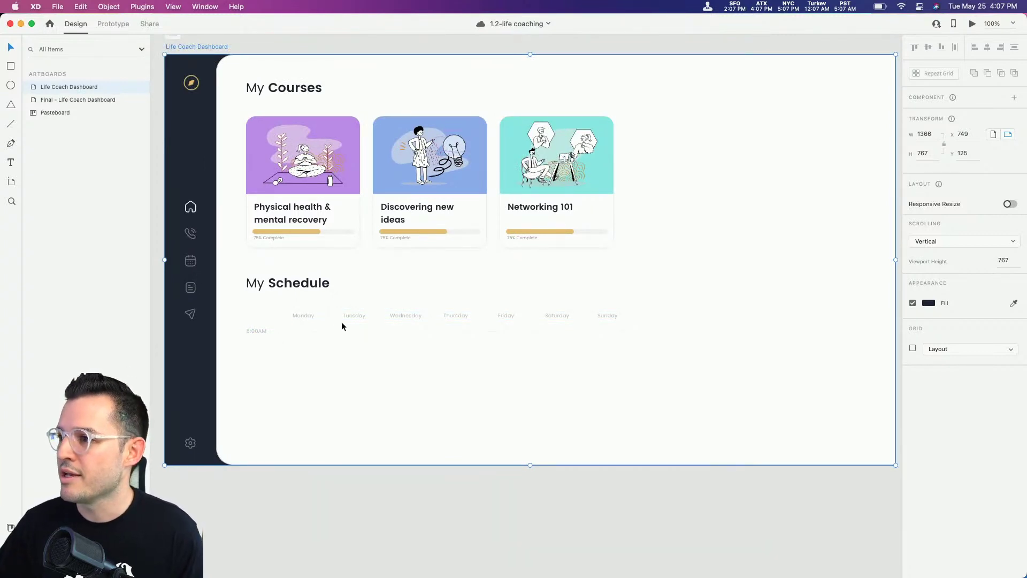
click(392, 392)
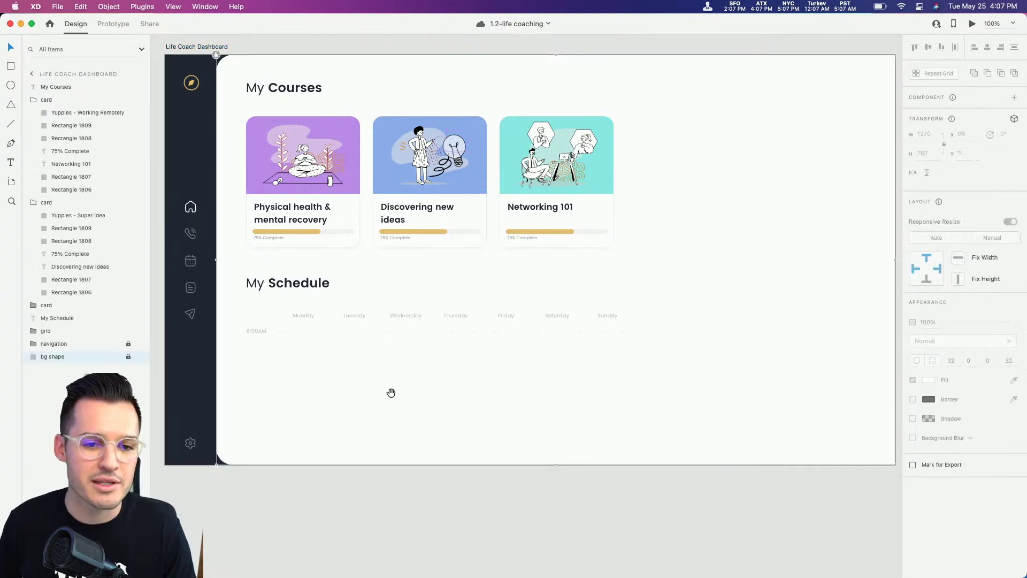
scroll(374, 401, right, 1)
scroll(374, 401, up, 1)
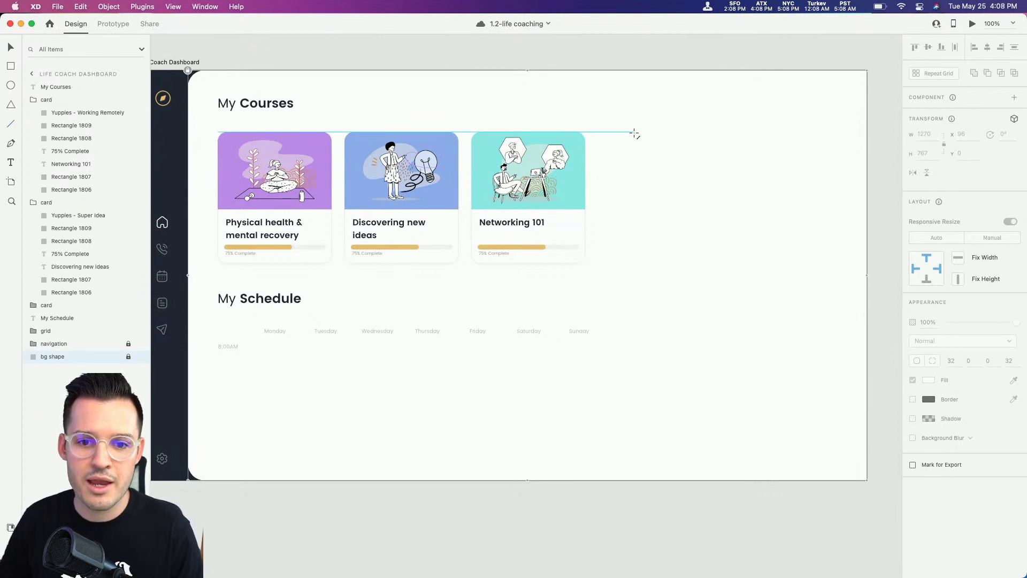
drag(631, 132, 631, 362)
drag(640, 452, 634, 452)
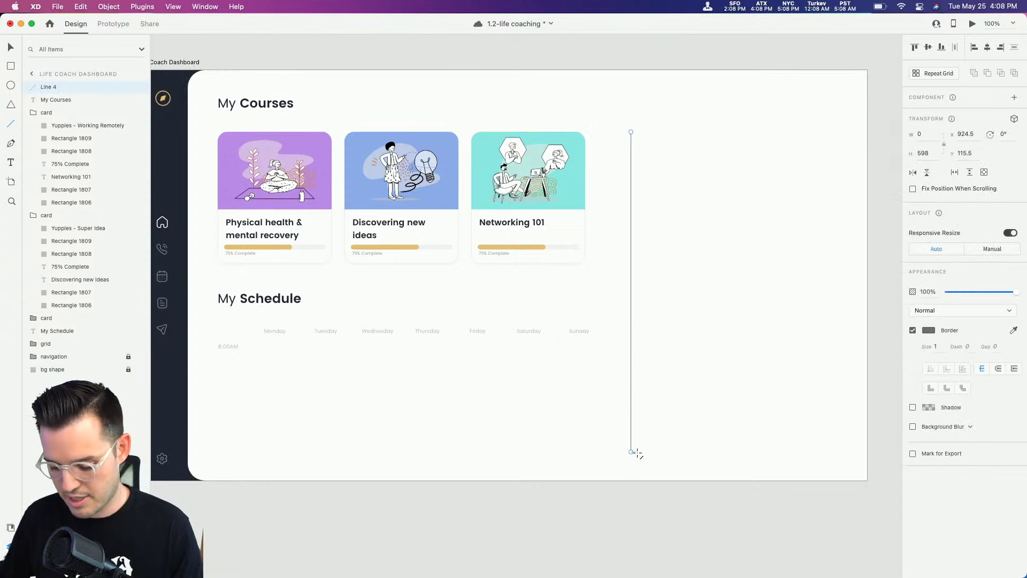
- Lower the vertical divider line's opacity to 18% and deselect it
click(967, 292)
drag(968, 291, 958, 298)
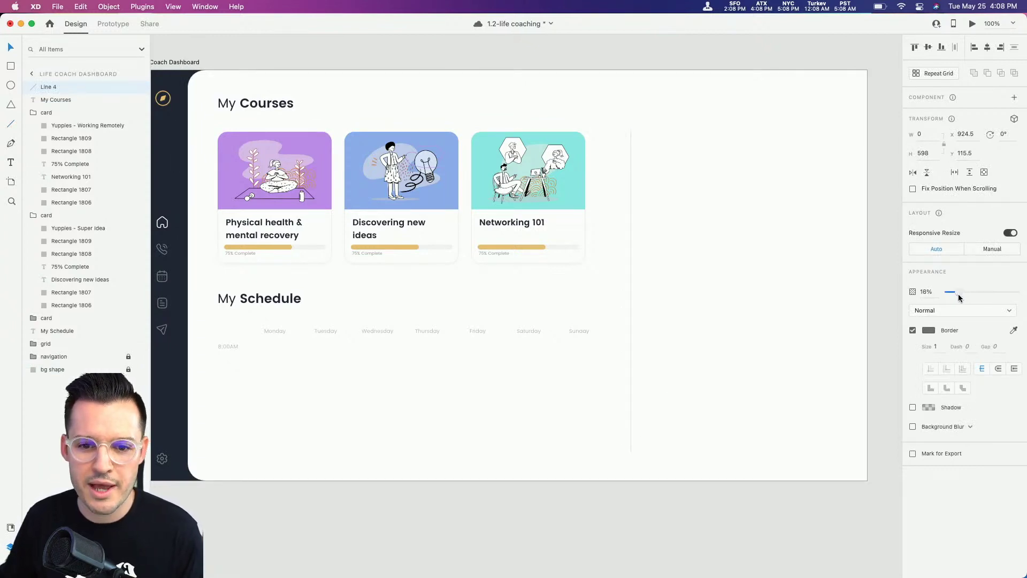
click(717, 216)
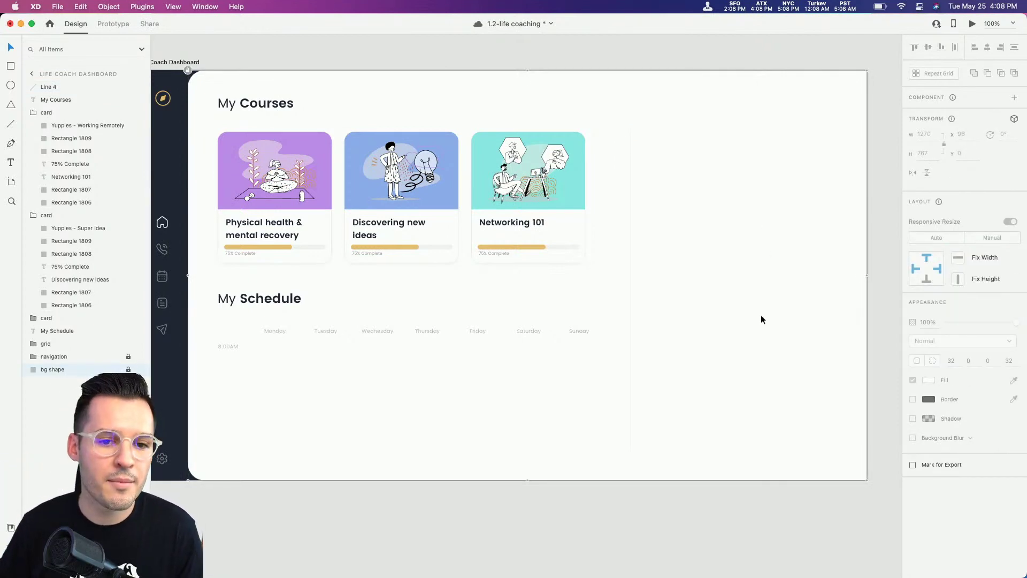
- Select the grid group under My Schedule and collapse the two expanded card groups in the layer list
scroll(587, 392, left, 2)
scroll(548, 335, up, 5)
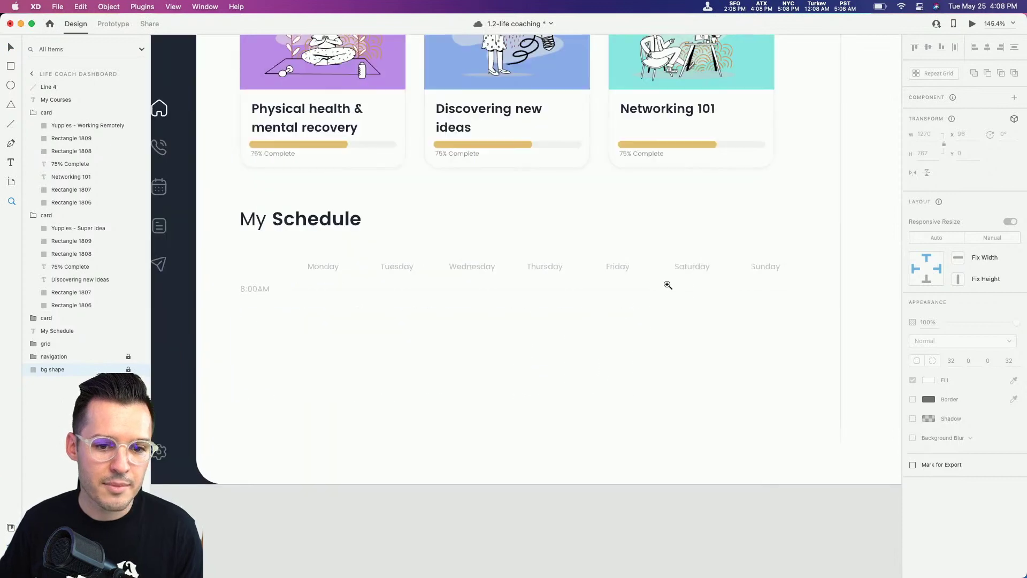
scroll(667, 284, left, 3)
scroll(609, 298, right, 3)
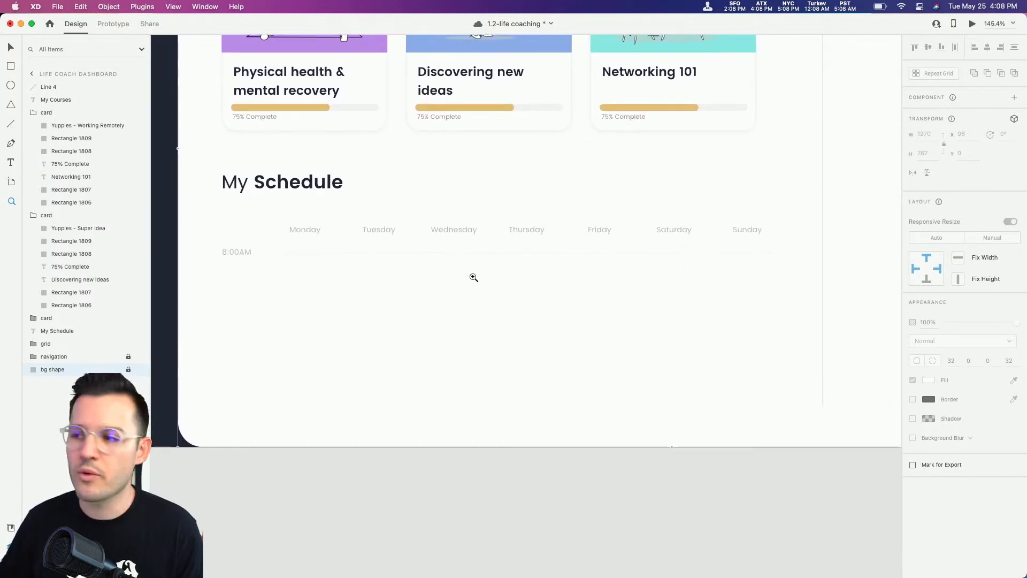
drag(460, 274, 456, 284)
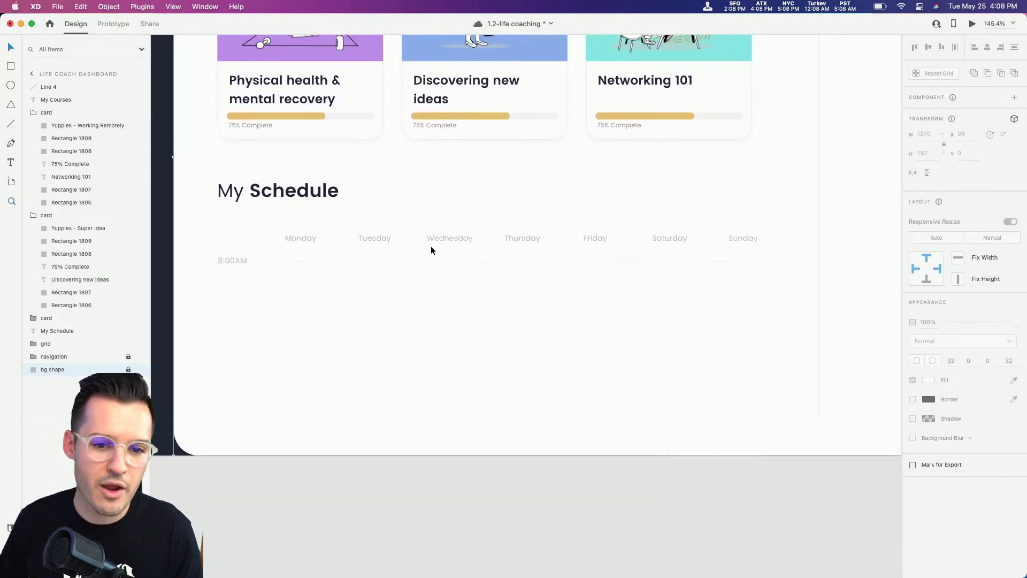
click(429, 260)
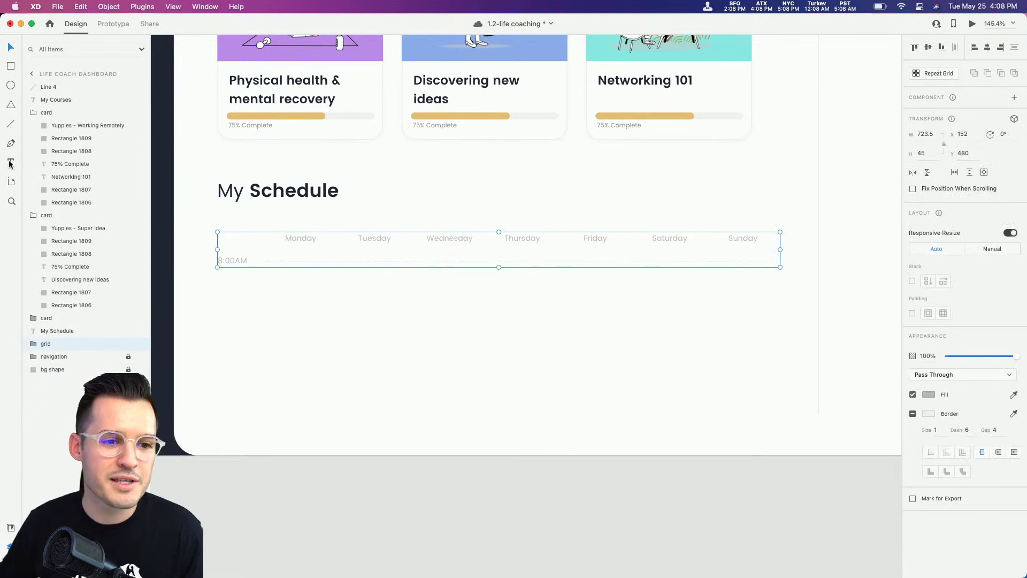
click(33, 113)
click(33, 126)
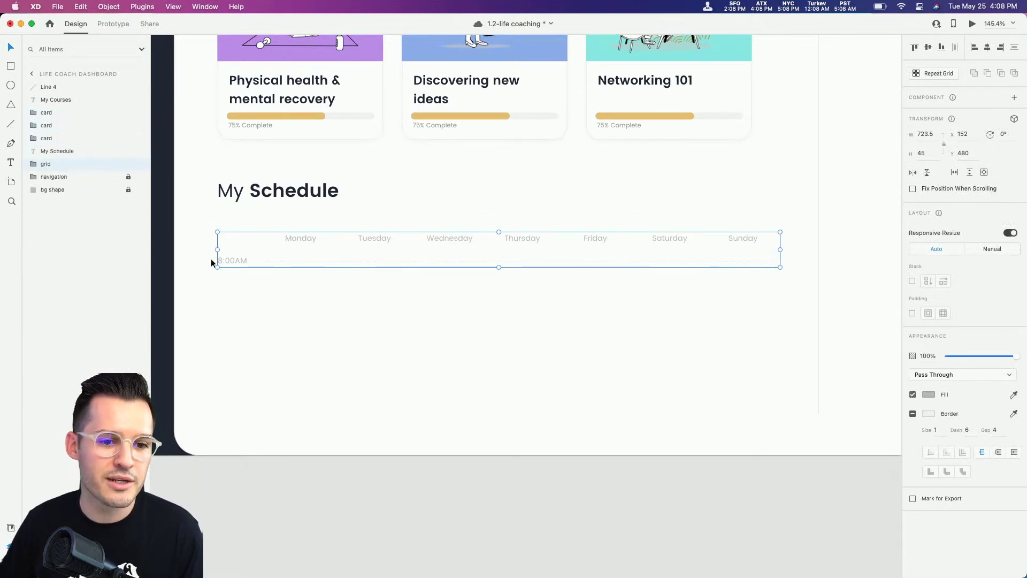
- Turn the 8:00AM time line row inside the schedule grid into a repeat grid and extend it downward to fourteen rows
double_click(273, 259)
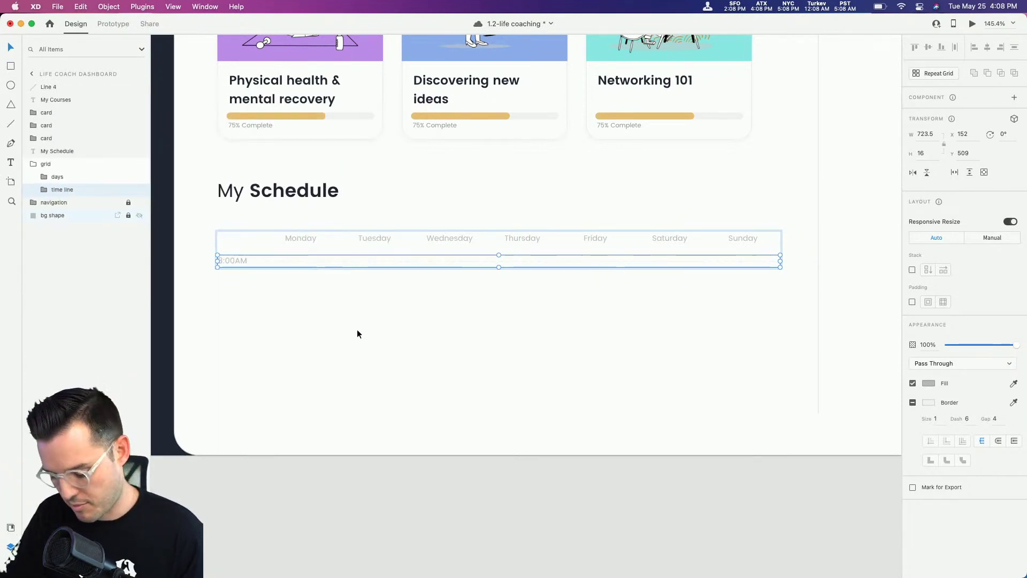
key(super+r)
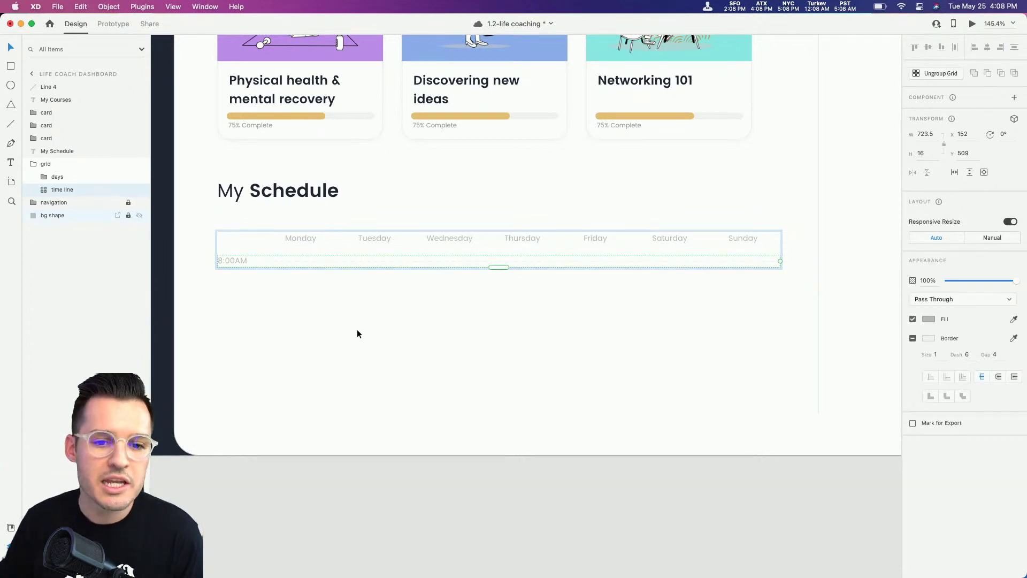
drag(498, 267, 519, 476)
- Change the second, third and fourth time labels in the schedule grid to 9:00AM, 10:00AM and 11:00AM
double_click(231, 129)
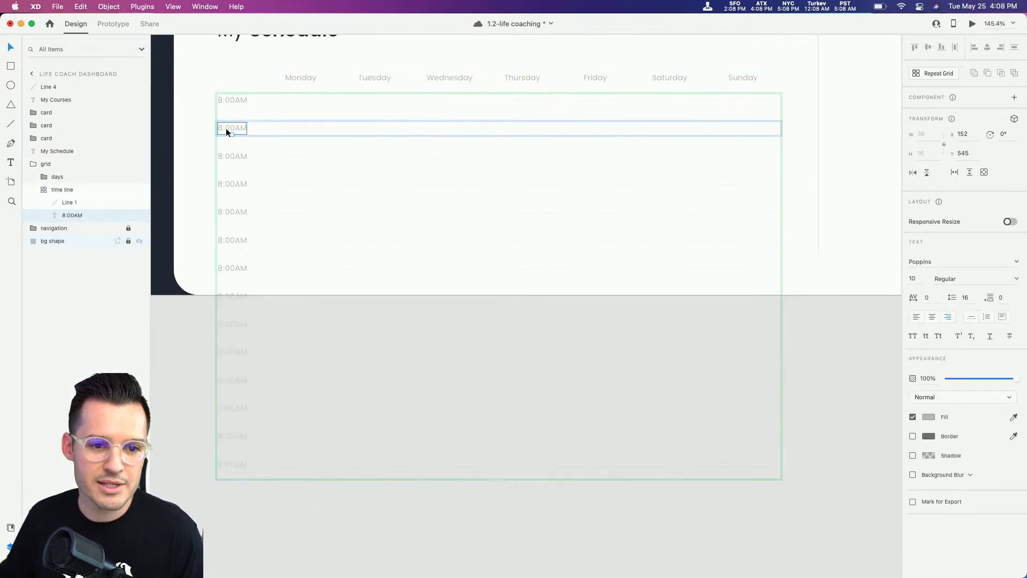
double_click(226, 127)
click(224, 127)
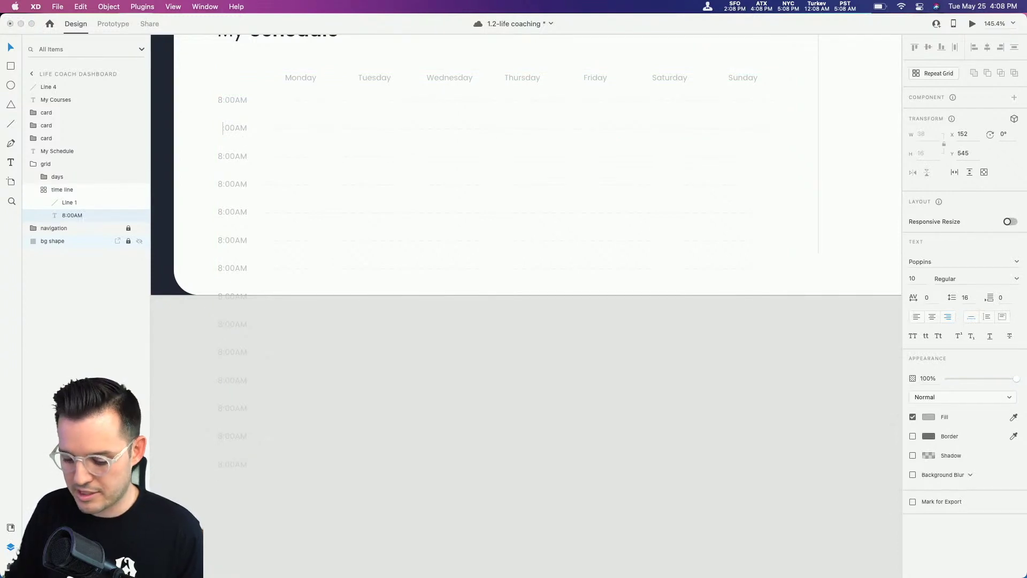
double_click(220, 157)
click(225, 156)
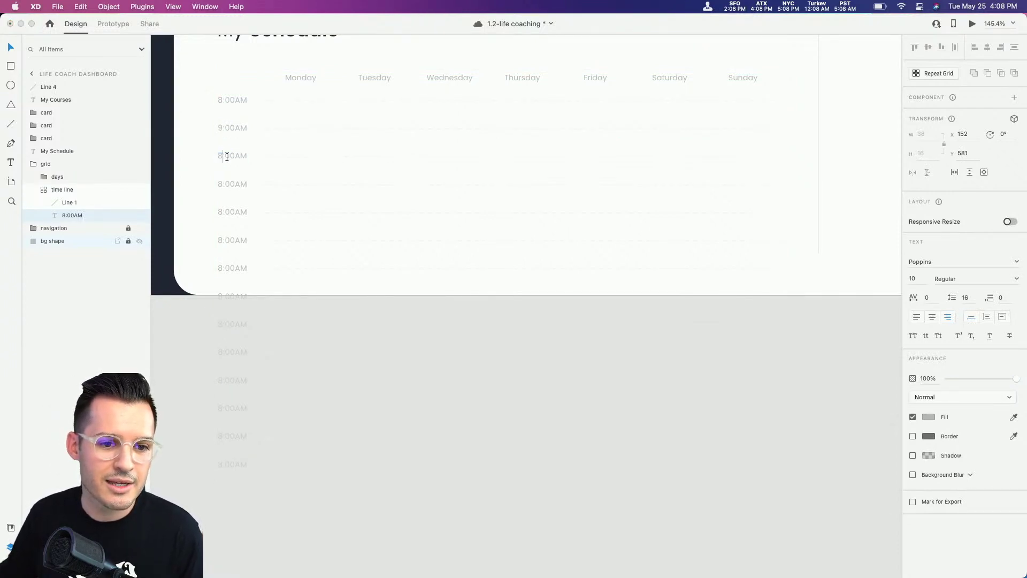
key(BackSpace)
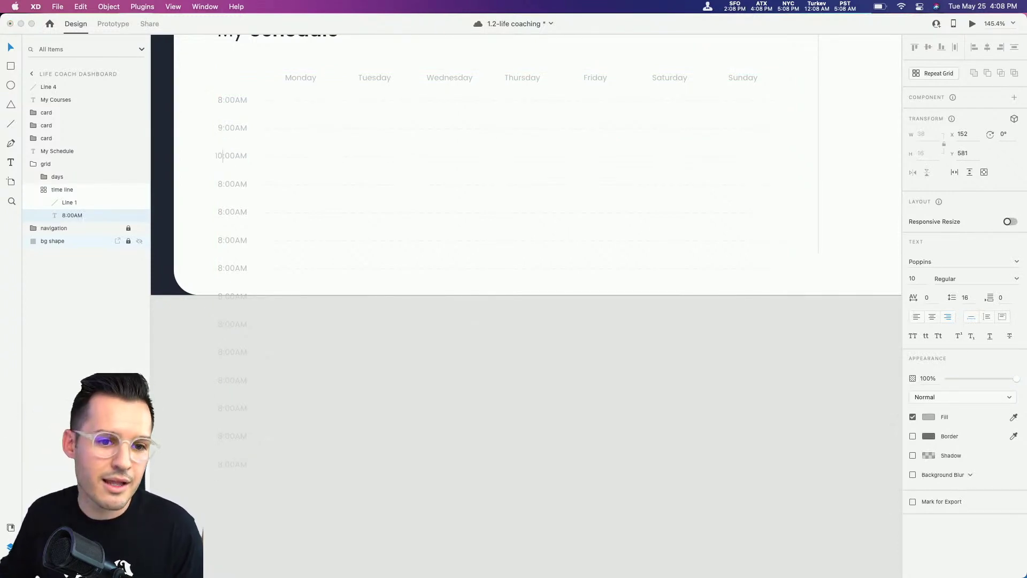
double_click(226, 183)
click(224, 184)
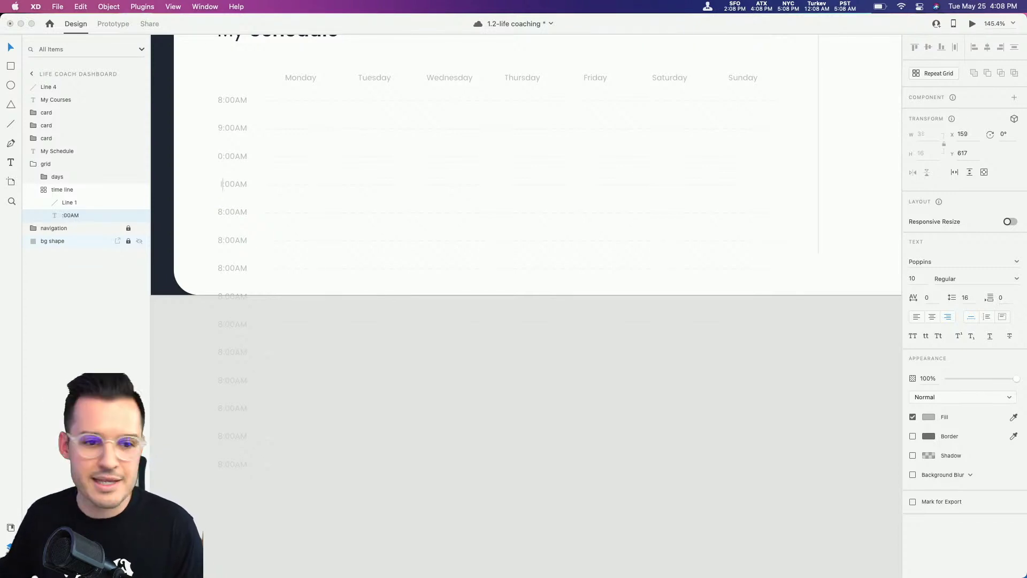
- Change the hour of the fifth time label in the schedule grid to read 12:00AM
double_click(232, 214)
click(226, 214)
key(Return)
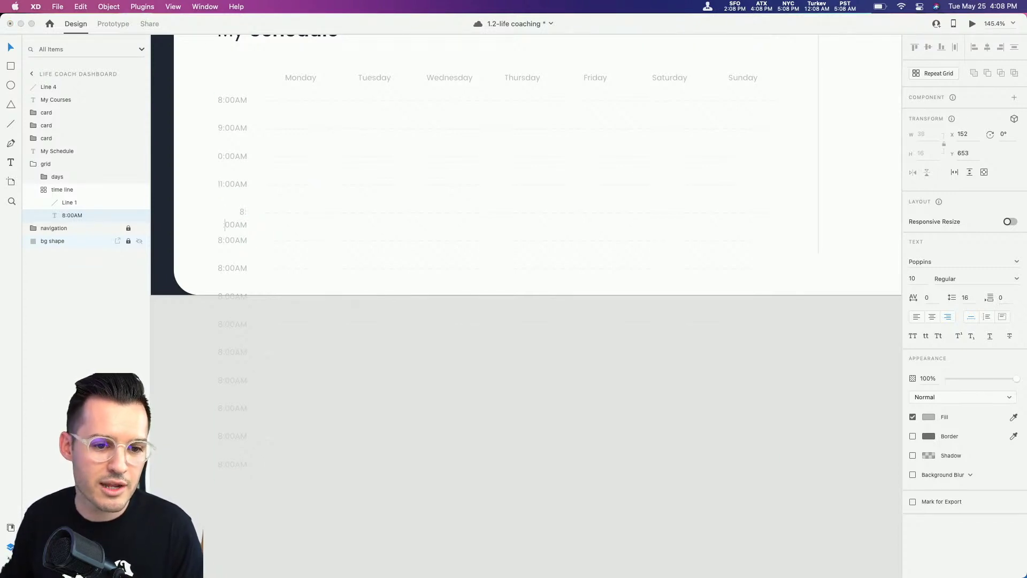
key(BackSpace)
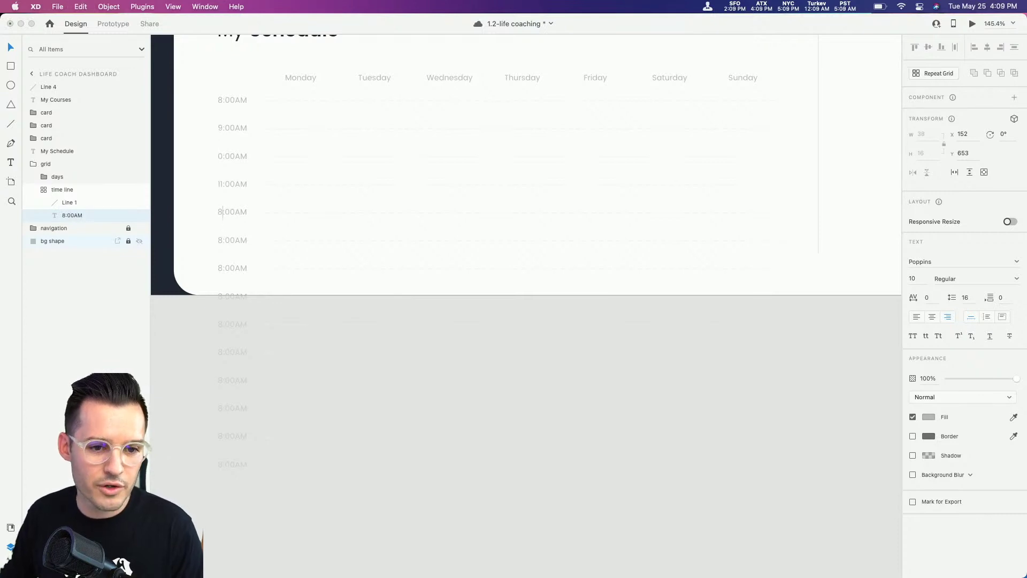
key(BackSpace)
text(12)
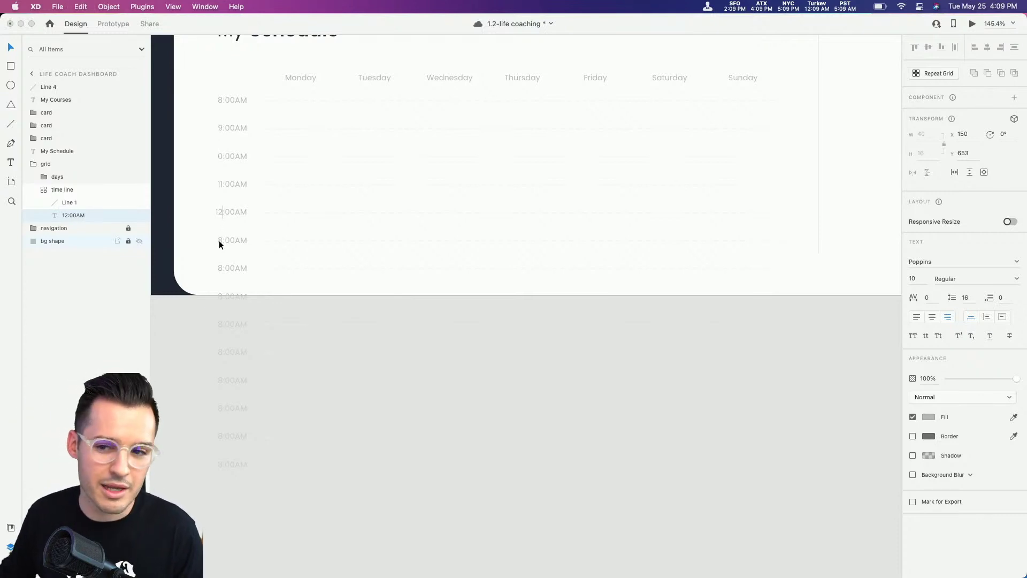
- Set the sixth time label to 2:00PM and re-enter the hour of the fifth label as 12
double_click(220, 240)
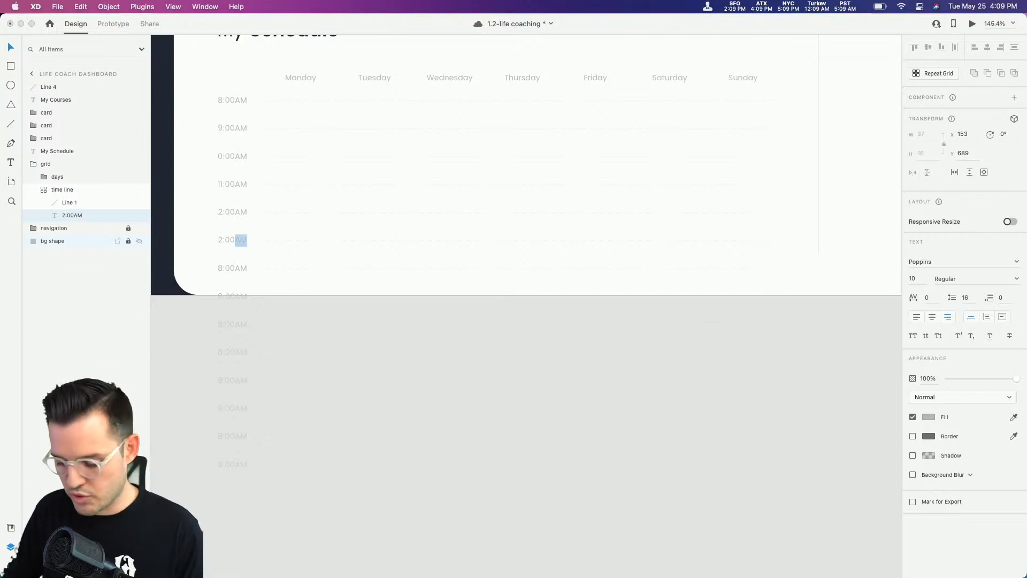
text(PM)
double_click(227, 211)
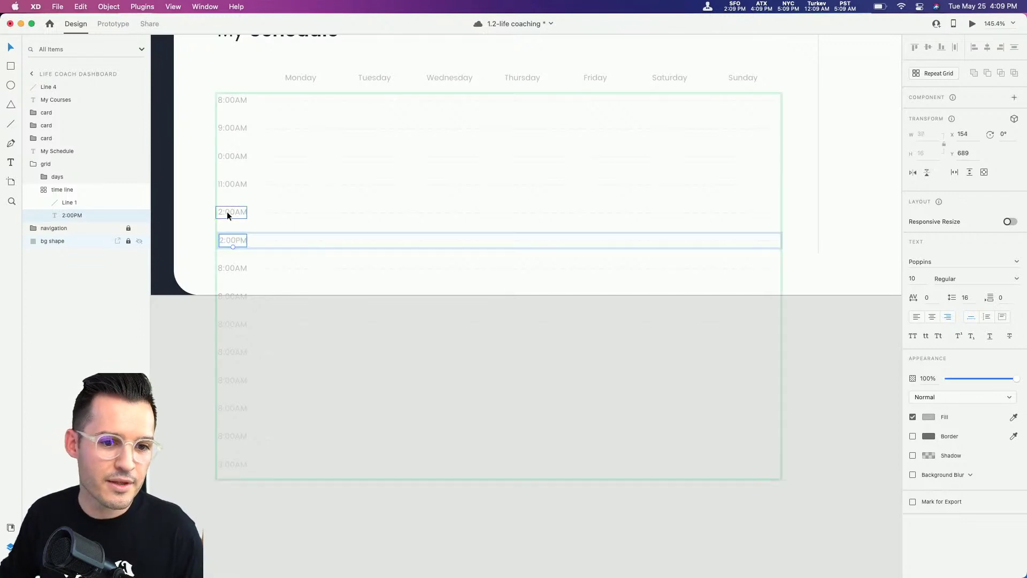
text(1)
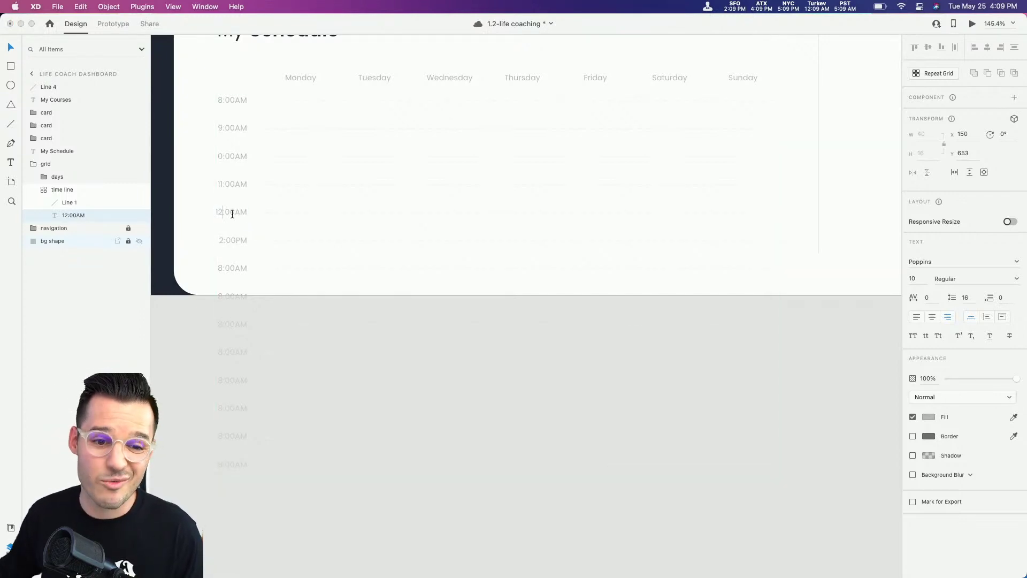
click(269, 180)
click(193, 191)
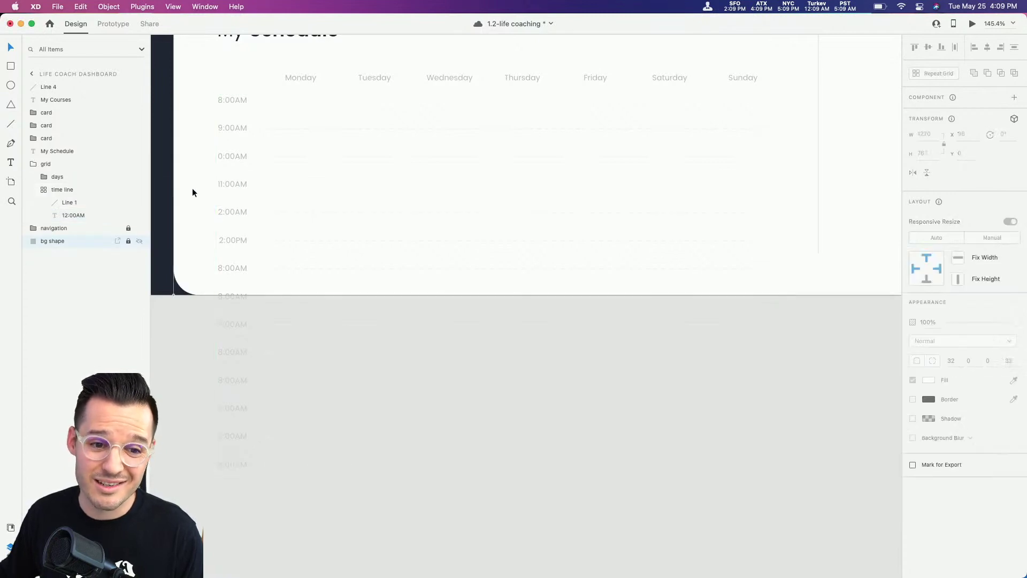
click(239, 212)
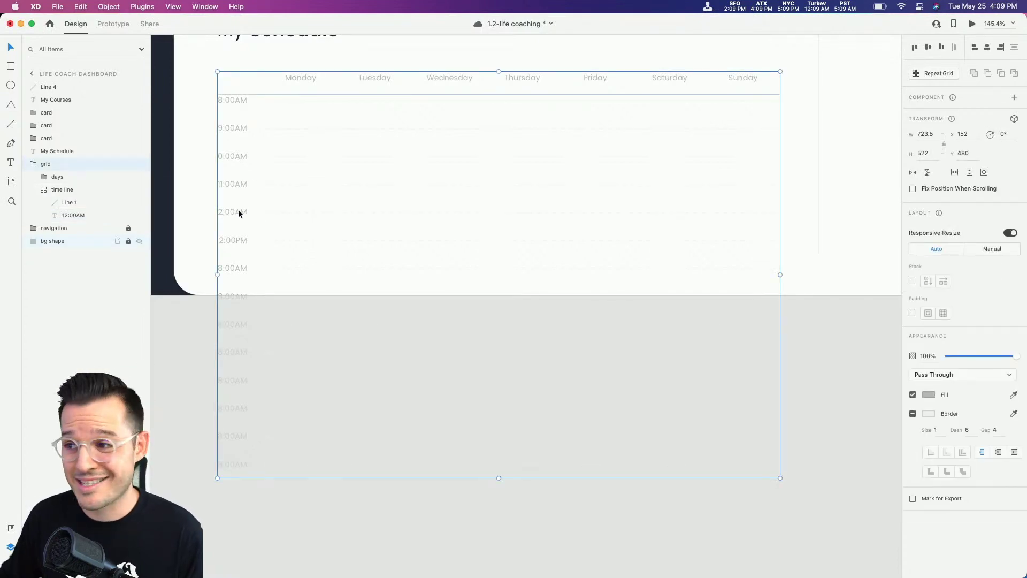
- Nudge the 8:00AM label right to X 157 so the two-digit hours fit inside the repeat grid
double_click(229, 101)
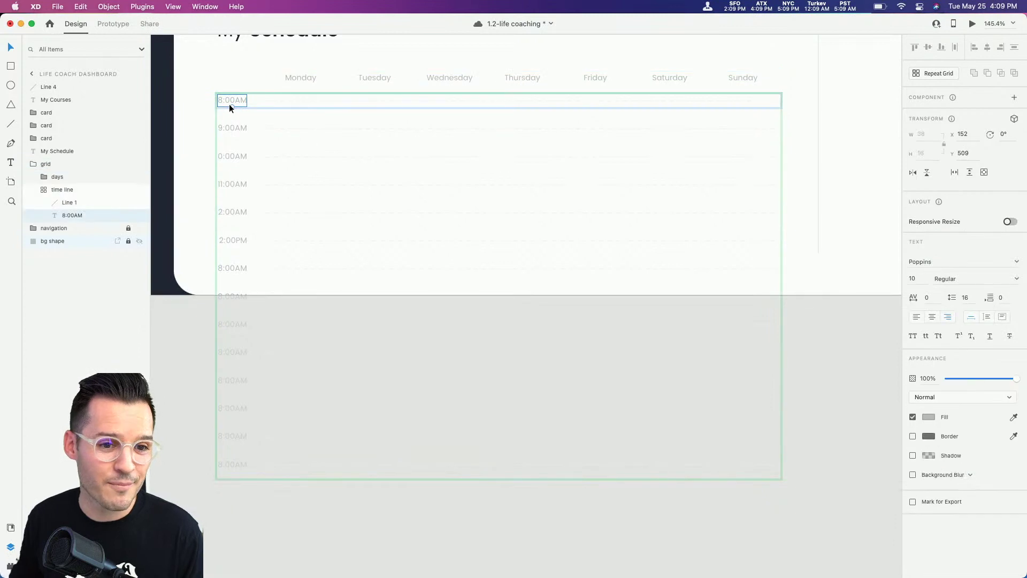
key(Right)
key(Right)
key(Right)
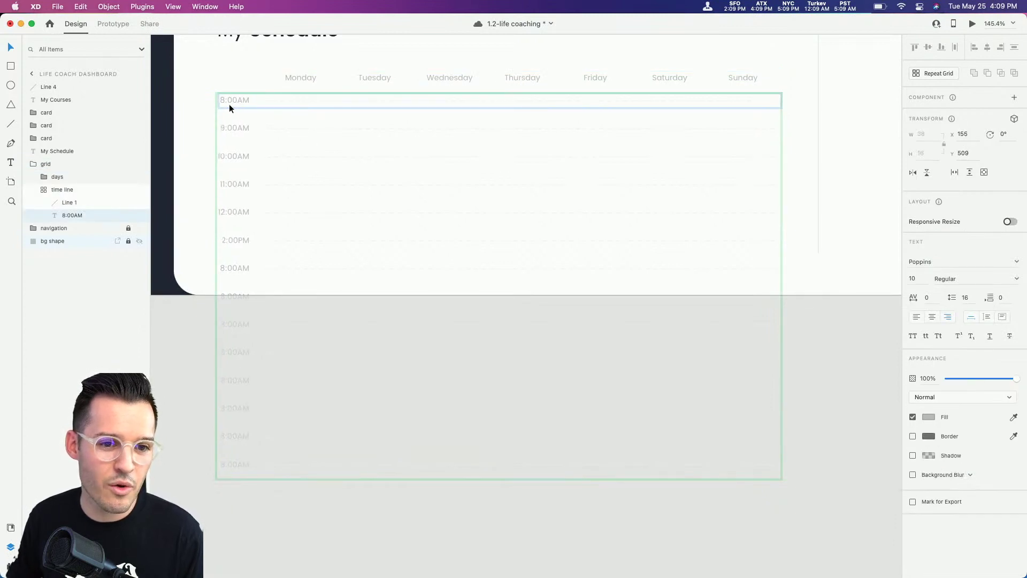
key(Right)
key(Right)
key(Right)
key(Right)
key(Right)
key(Right)
key(Right)
key(Right)
key(Right)
key(Right)
key(Right)
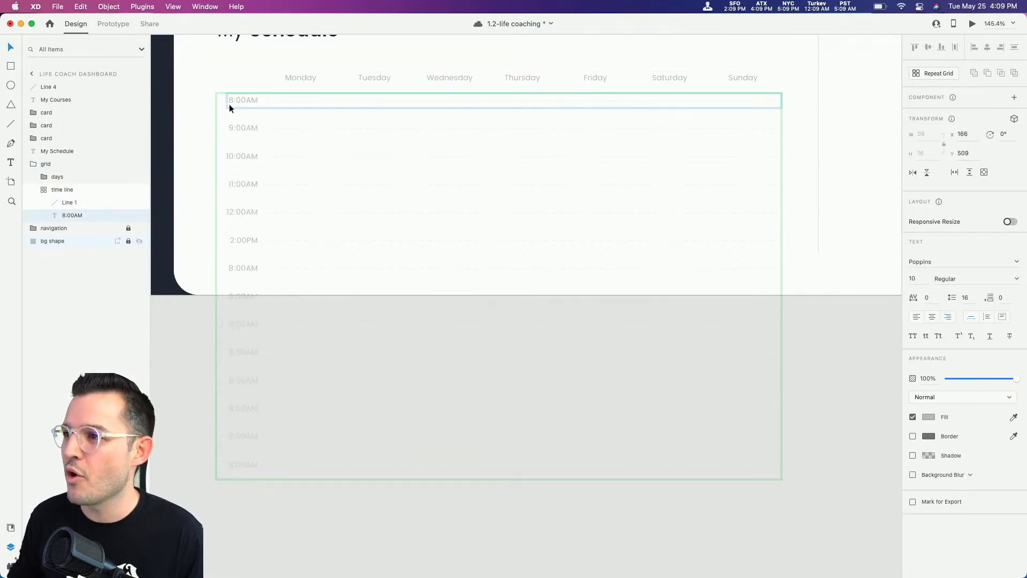
key(Left)
key(Left)
key(Left)
key(Left)
key(Left)
key(Left)
key(Left)
key(Left)
key(Left)
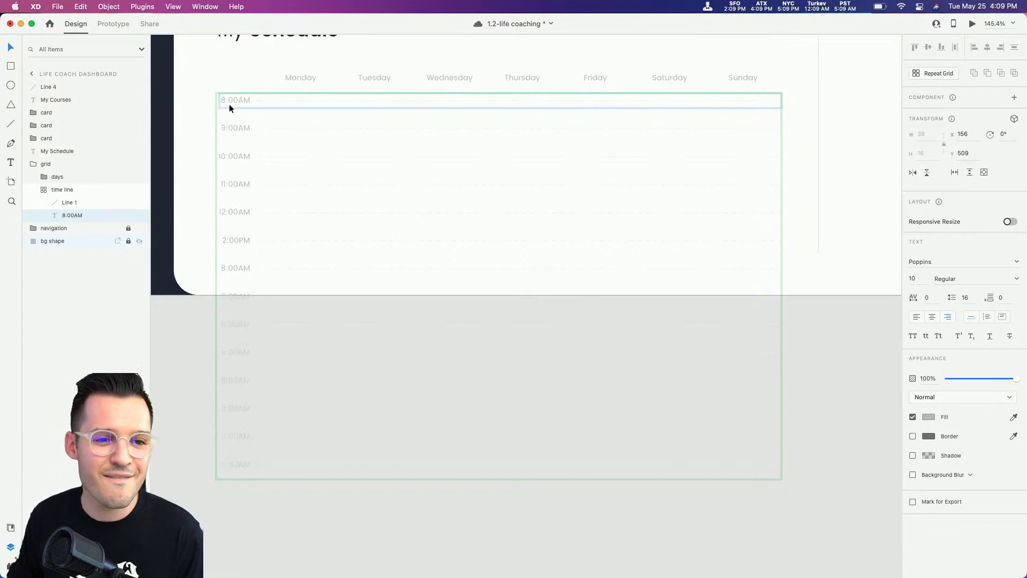
- Change the sixth time label to 1:00PM and set the hour of the seventh label to 2
click(226, 238)
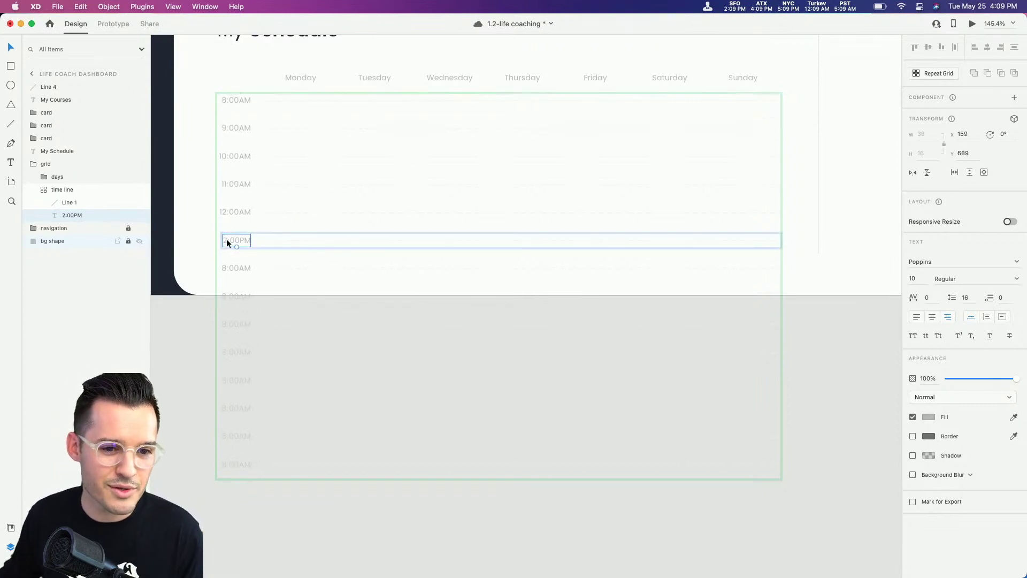
double_click(226, 238)
key(Left)
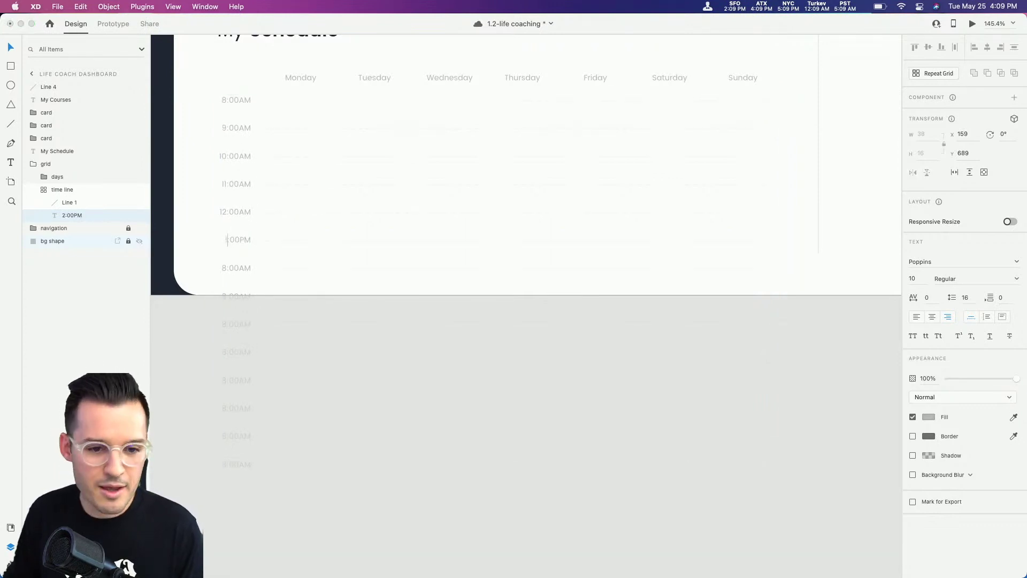
click(228, 268)
double_click(228, 267)
key(Left)
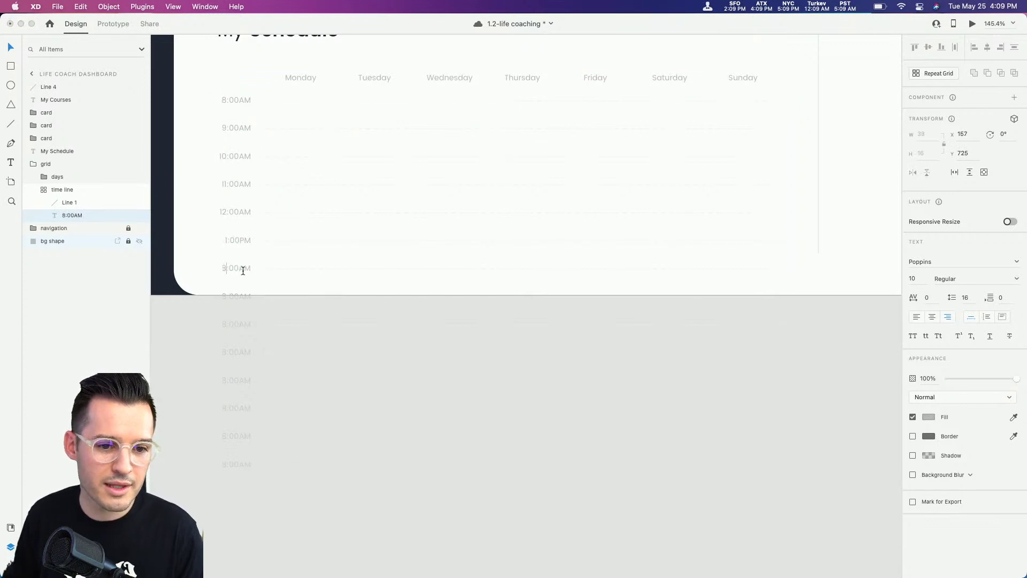
key(Delete)
text(2)
- Finish the seventh and eighth time labels as 2:00PM and 3:00PM, and leave text editing
click(225, 295)
double_click(225, 296)
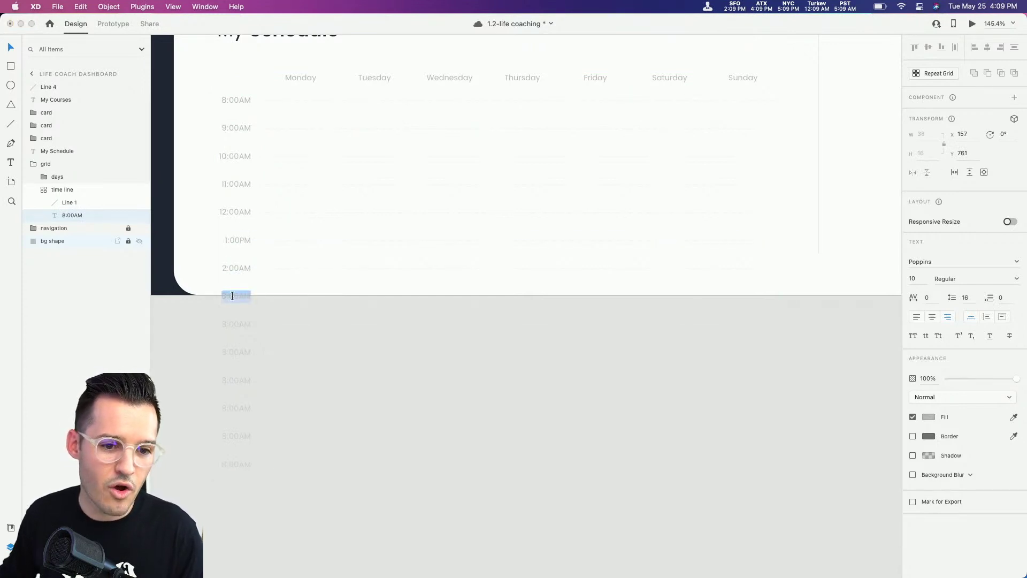
key(Left)
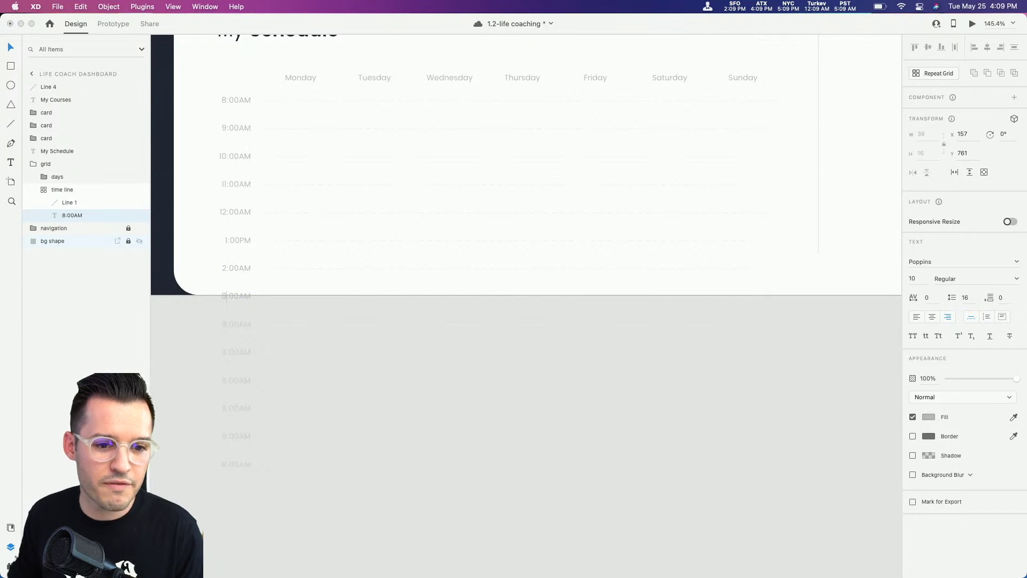
double_click(243, 268)
text(2:00PM)
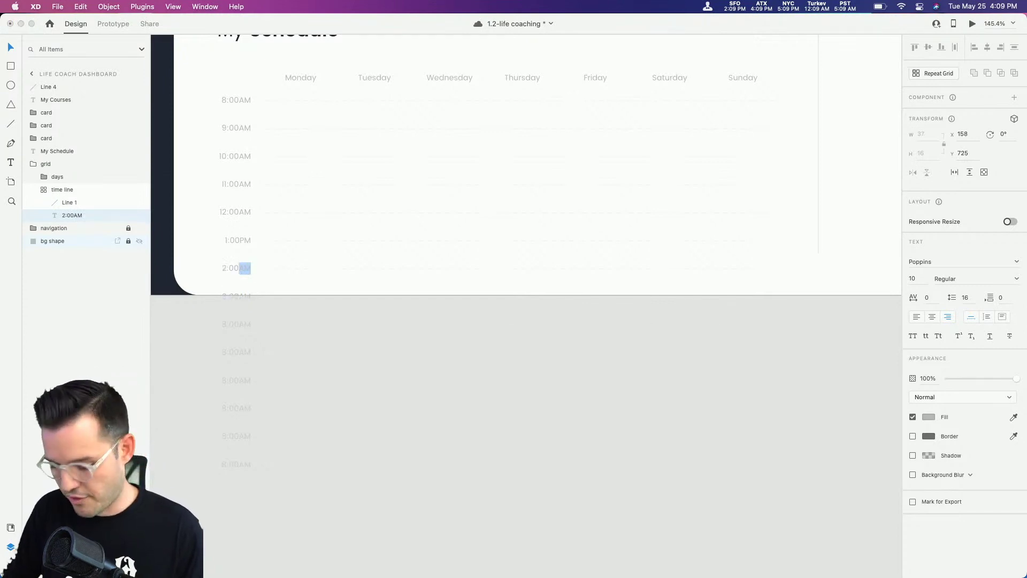
double_click(247, 296)
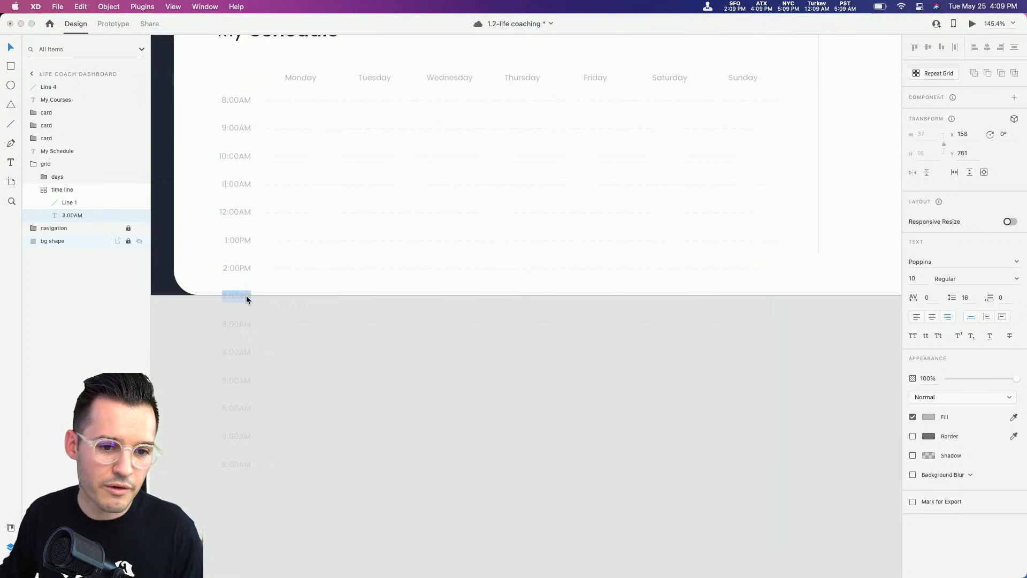
drag(251, 295, 239, 296)
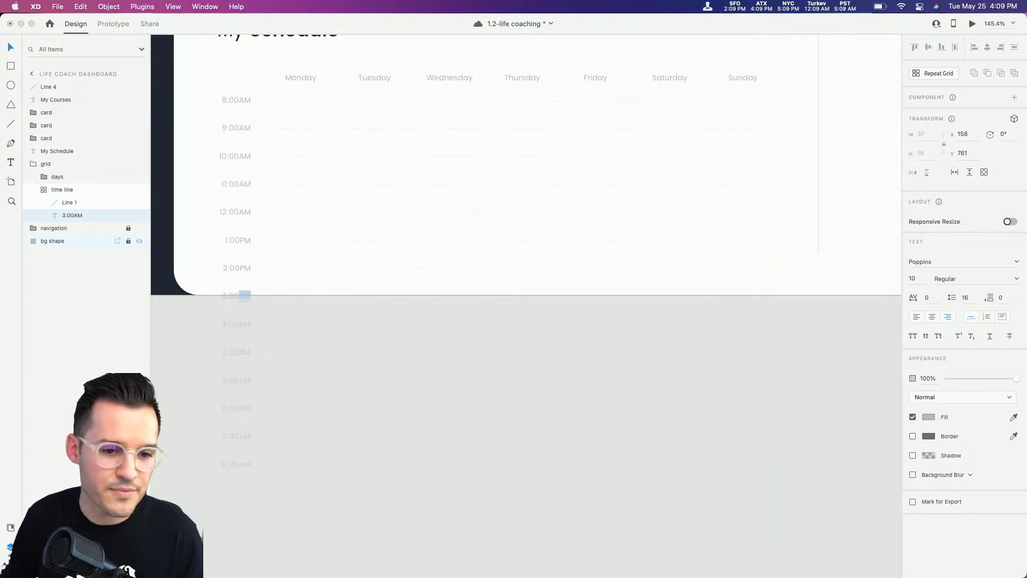
text(PM)
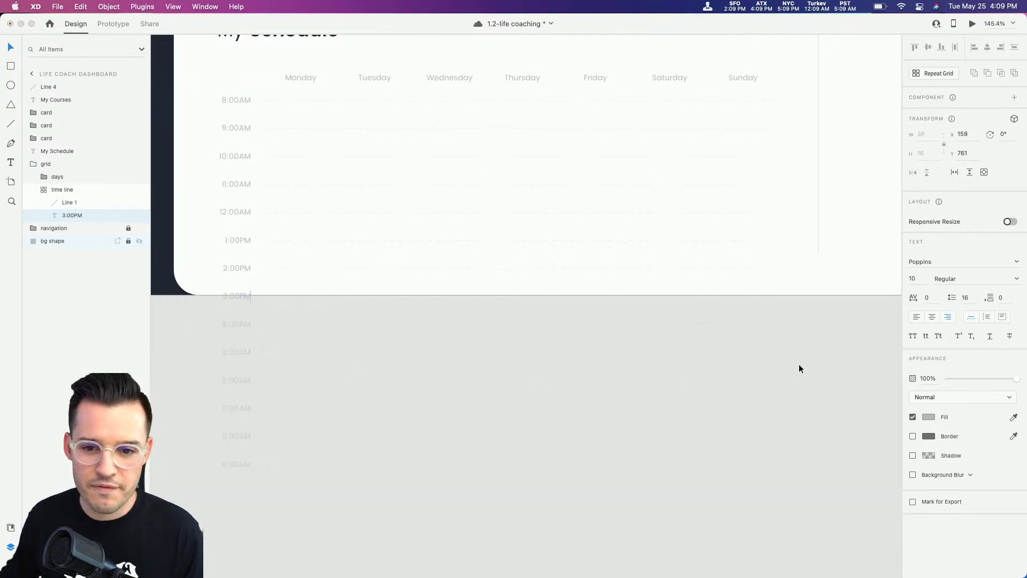
key(Escape)
click(195, 375)
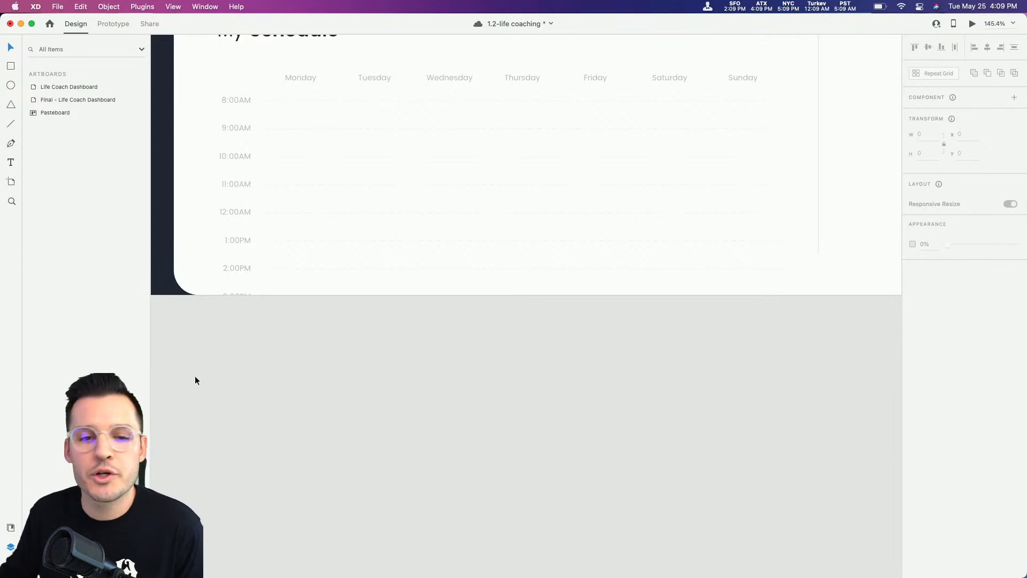
- Increase the vertical gap between the rows of the time line repeat grid to make it about 571 px tall
click(239, 215)
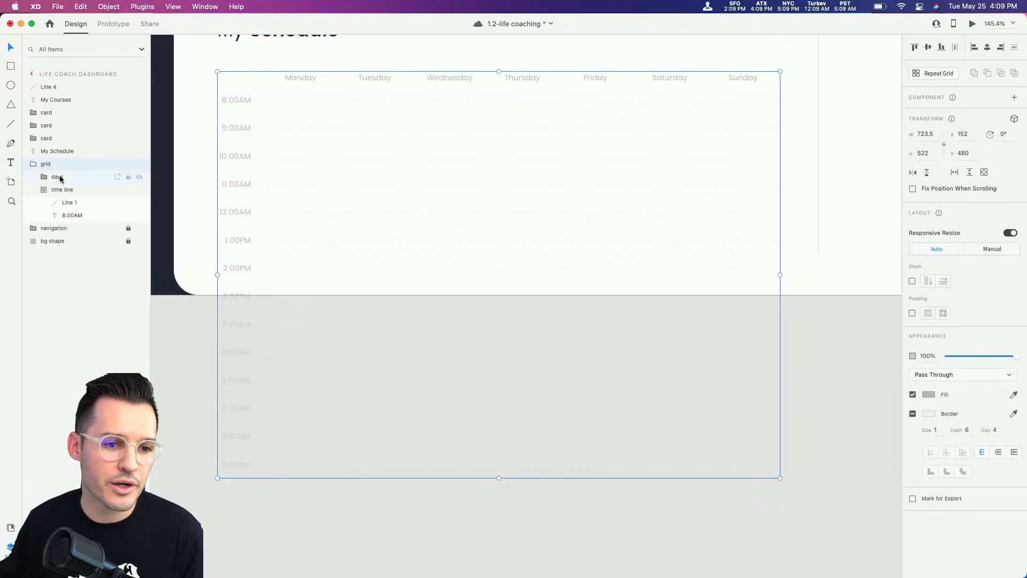
click(45, 192)
click(64, 191)
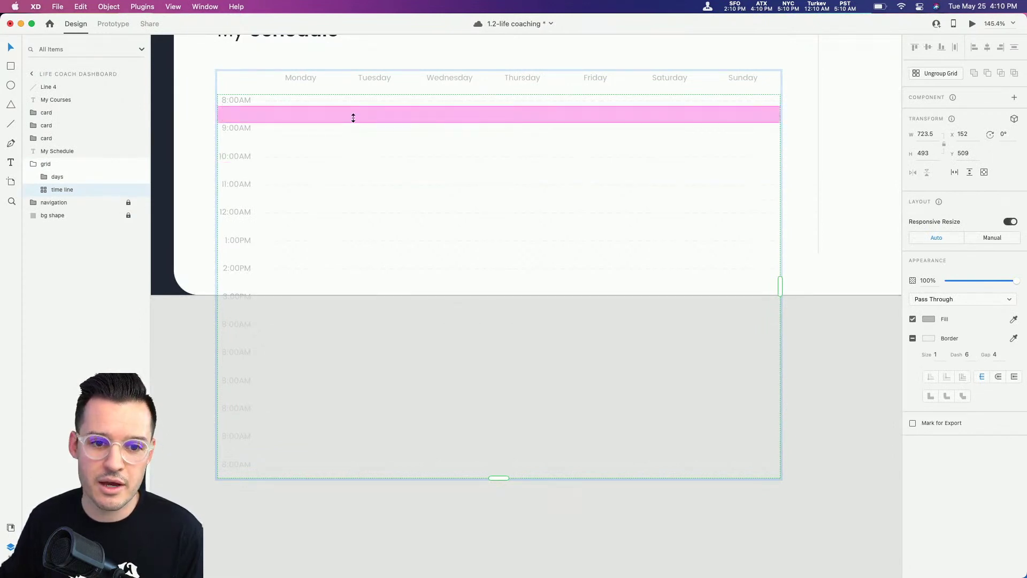
mouse_move(353, 114)
mouse_down()
mouse_move(351, 147)
mouse_move(353, 124)
mouse_up()
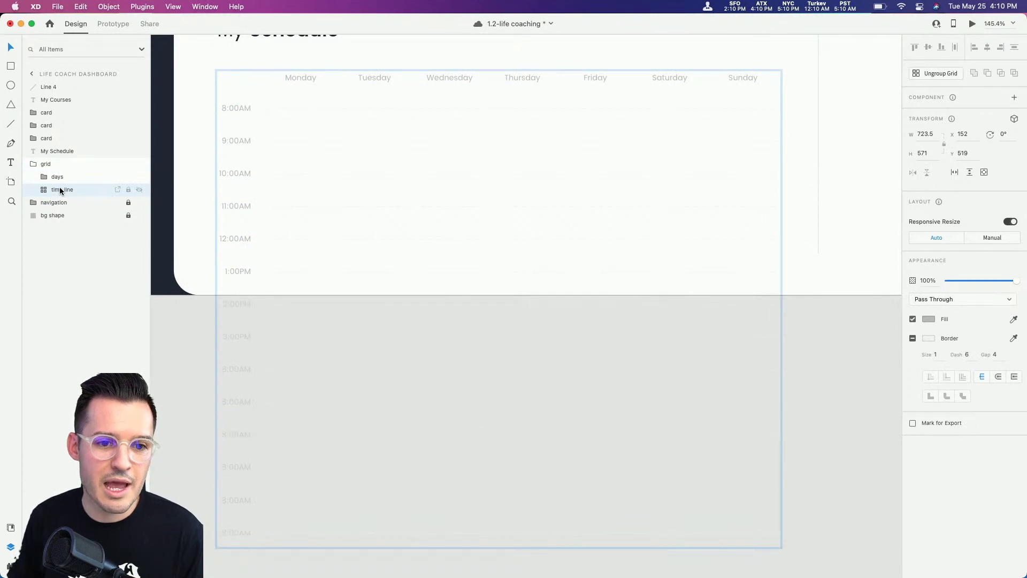
- Turn the time line repeat grid into a vertical scroll group with a 258 px high viewport ending at the artboard's bottom edge
click(59, 189)
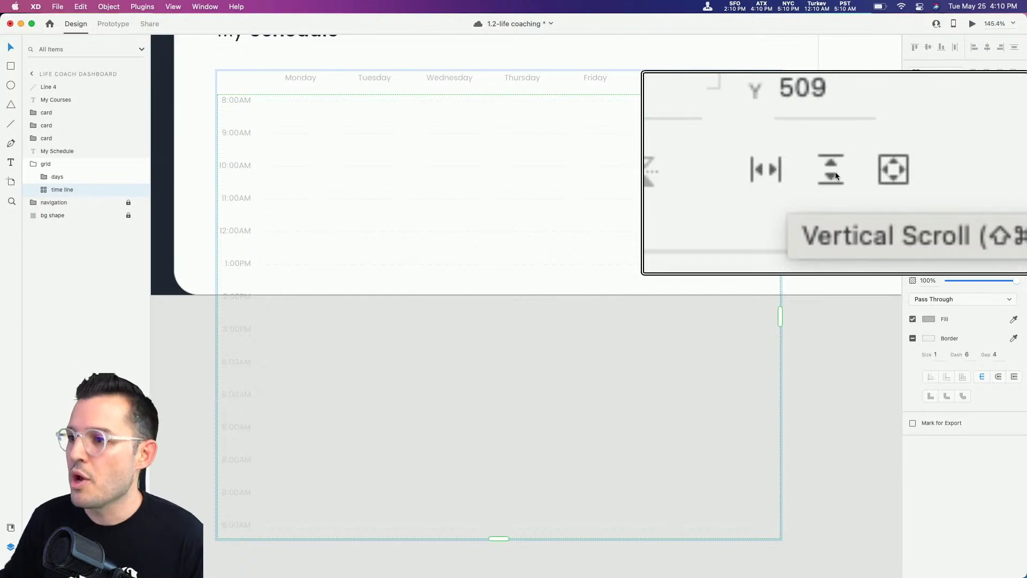
click(969, 172)
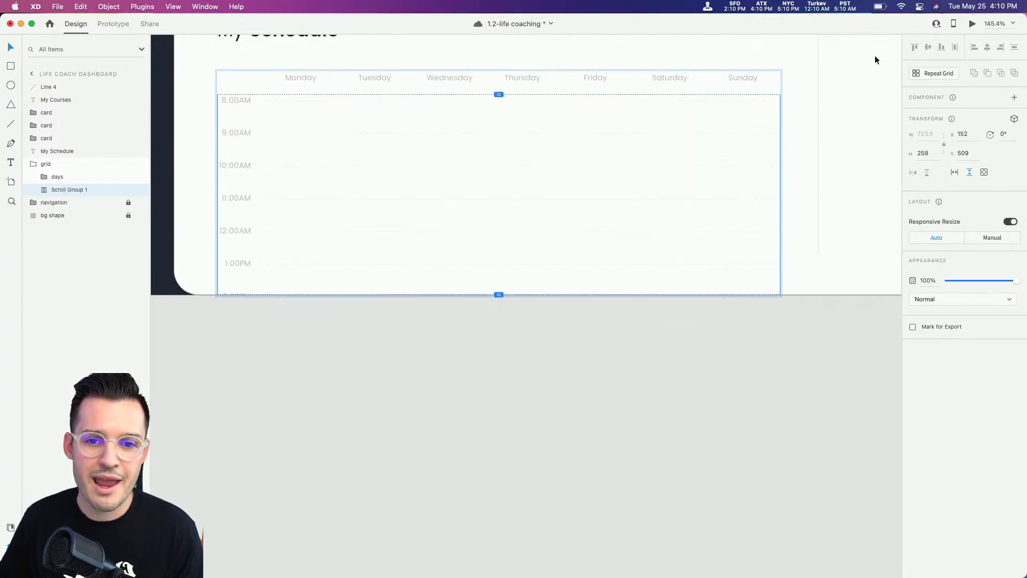
- Preview the Life Coach Dashboard artboard to check the scrolling schedule, and close the preview
scroll(505, 106, up, 10)
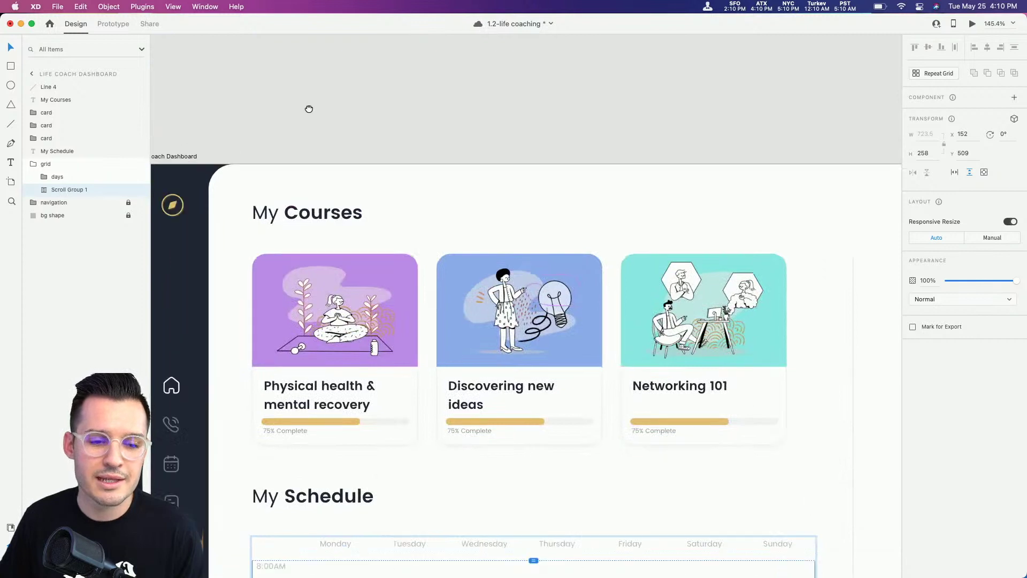
click(227, 134)
click(972, 26)
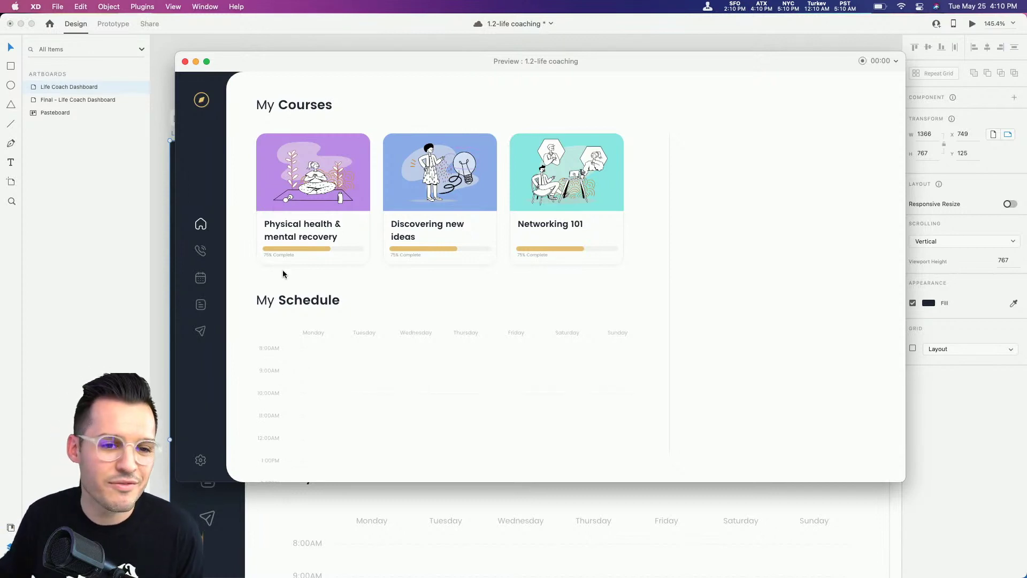
click(184, 62)
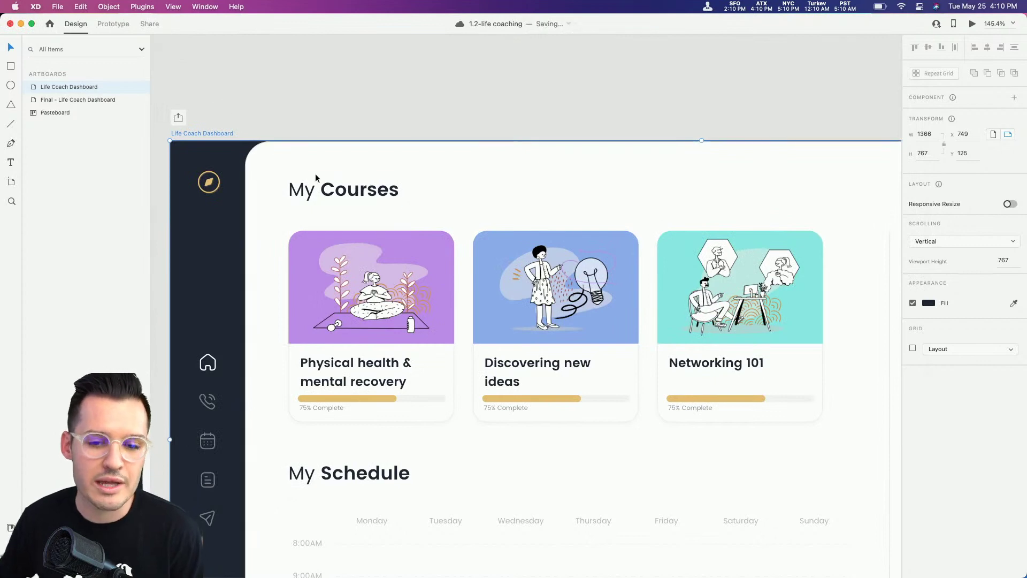
- Remove the scroll group around the time line repeat grid in the schedule's grid group
scroll(319, 182, down, 5)
scroll(535, 282, right, 3)
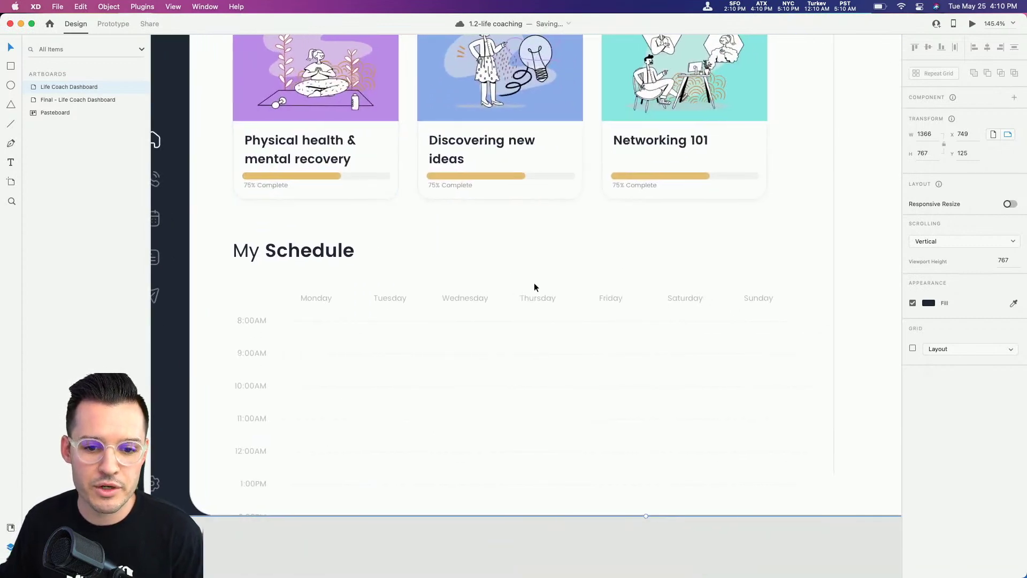
click(449, 353)
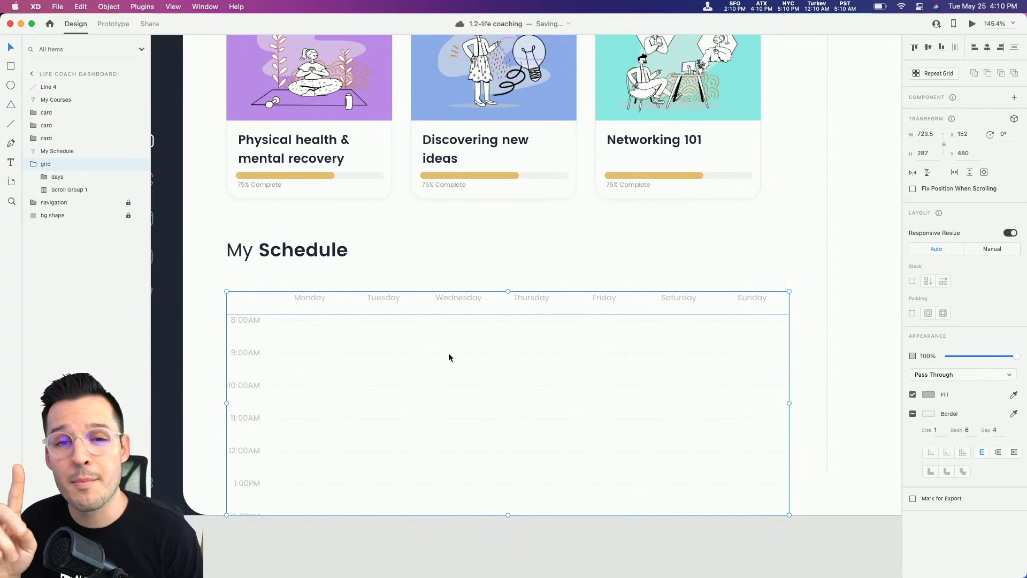
click(64, 190)
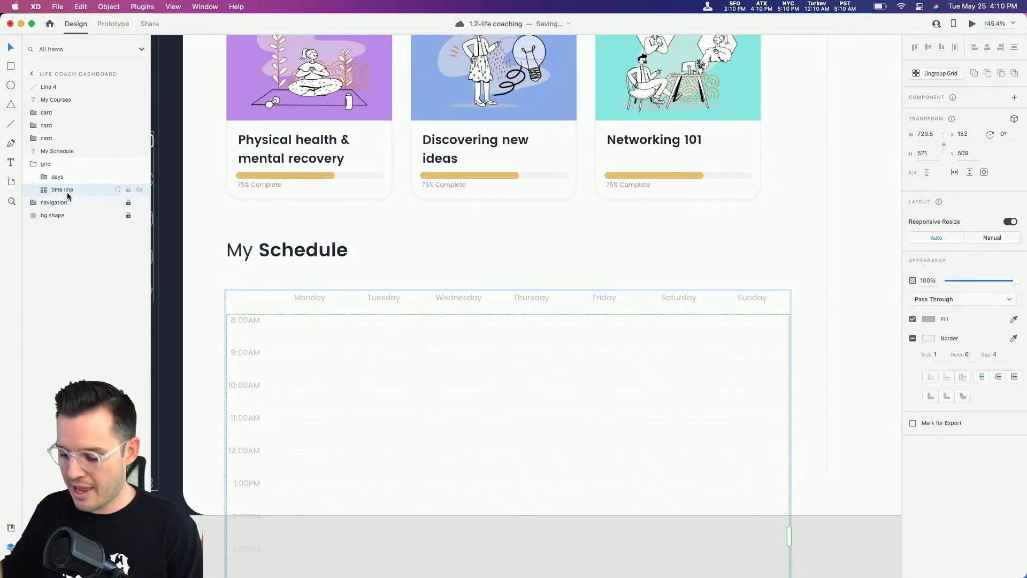
- Extend the Life Coach Dashboard artboard downward to a height of 1195 px
key(super+minus)
click(356, 97)
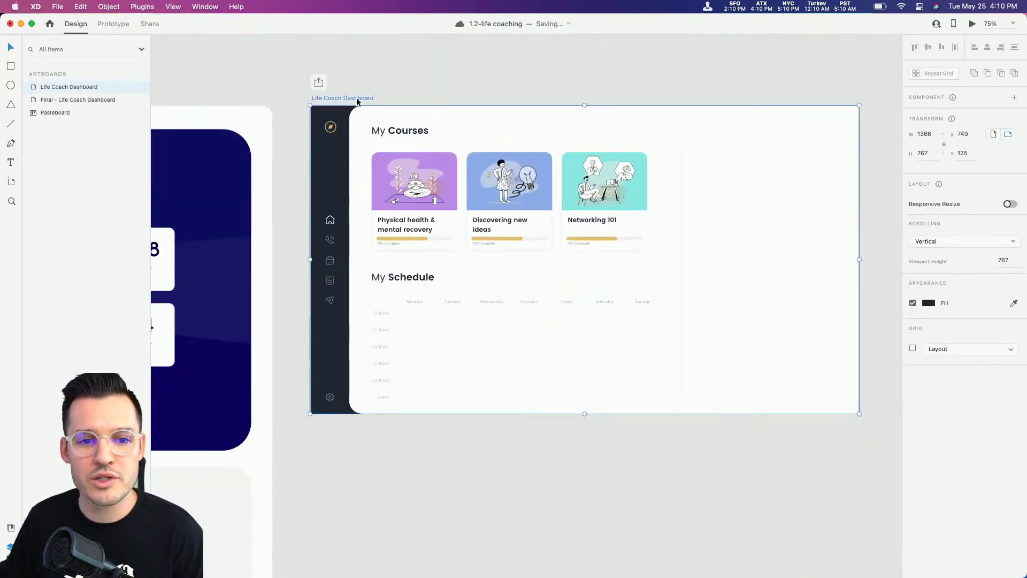
drag(510, 378, 450, 292)
drag(524, 327, 525, 497)
- Unlock the white bg shape and stretch it down to the artboard's bottom edge, 1195 px high
click(632, 324)
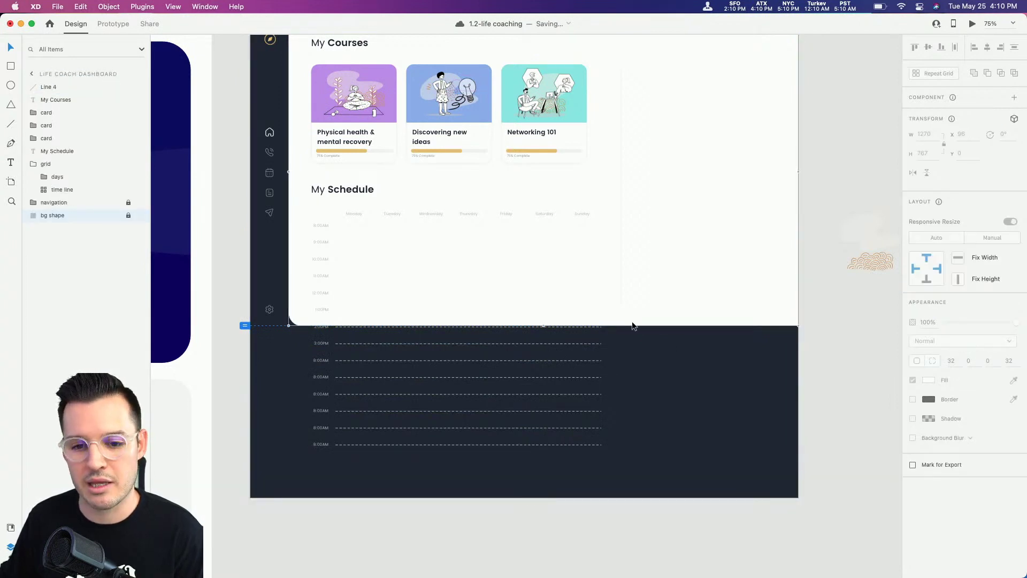
scroll(373, 159, up, 3)
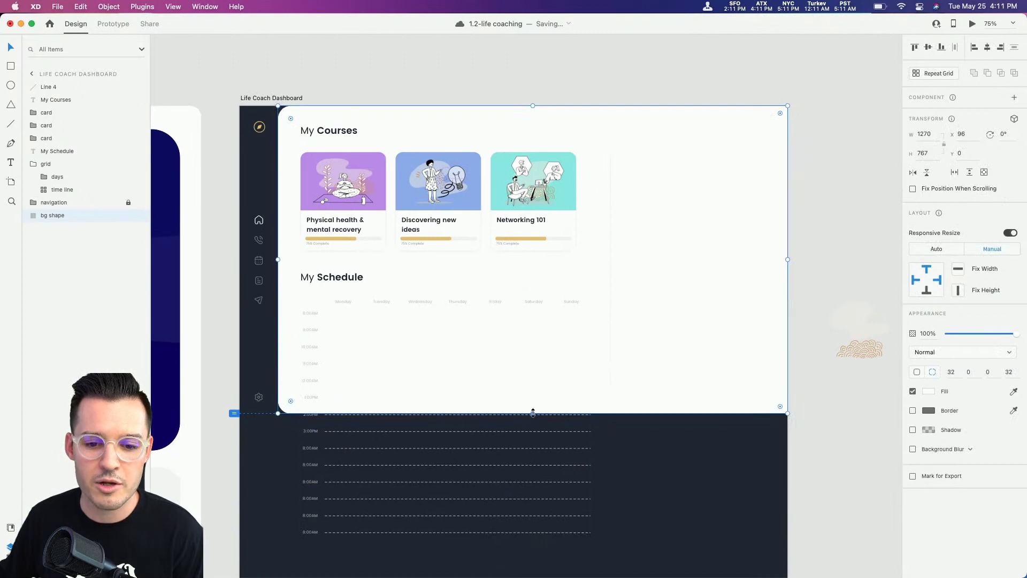
drag(532, 413, 541, 488)
drag(542, 500, 543, 500)
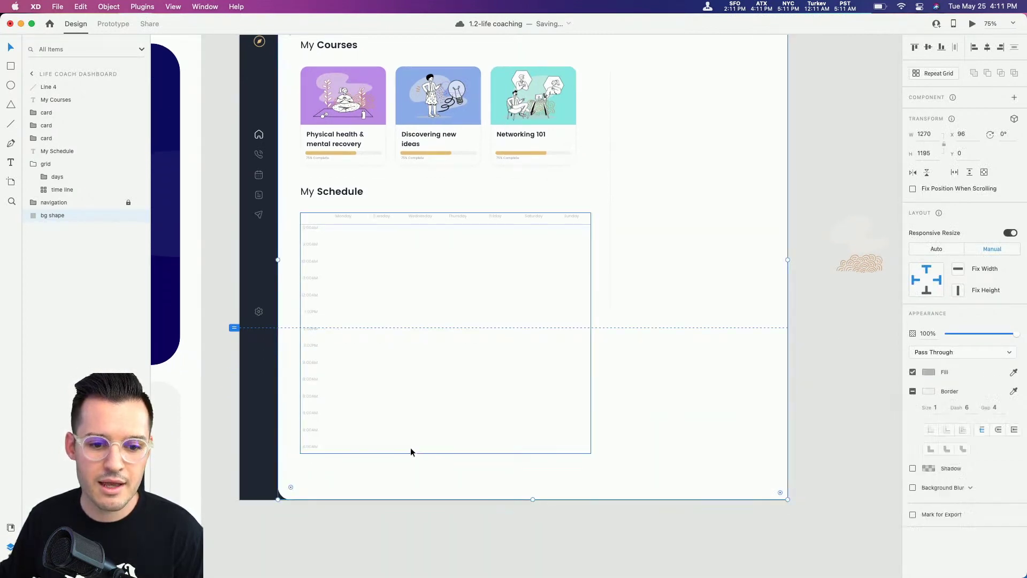
- Extend the time line repeat grid with more rows until the schedule's grid group is about 705 px tall
click(409, 449)
drag(446, 454, 447, 495)
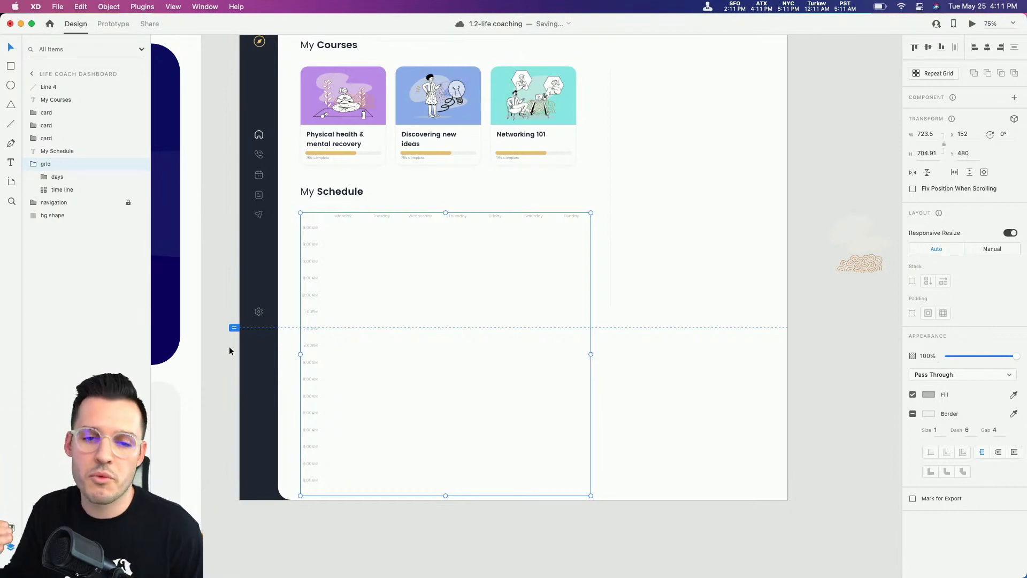
drag(395, 377, 412, 415)
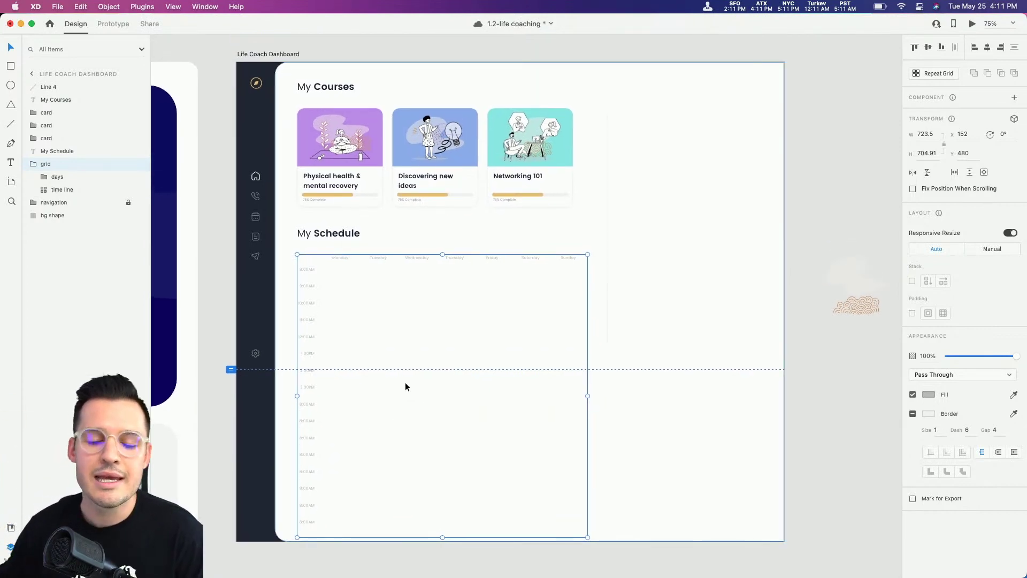
- Preview the lengthened dashboard and check how the whole page scrolls vertically
click(972, 24)
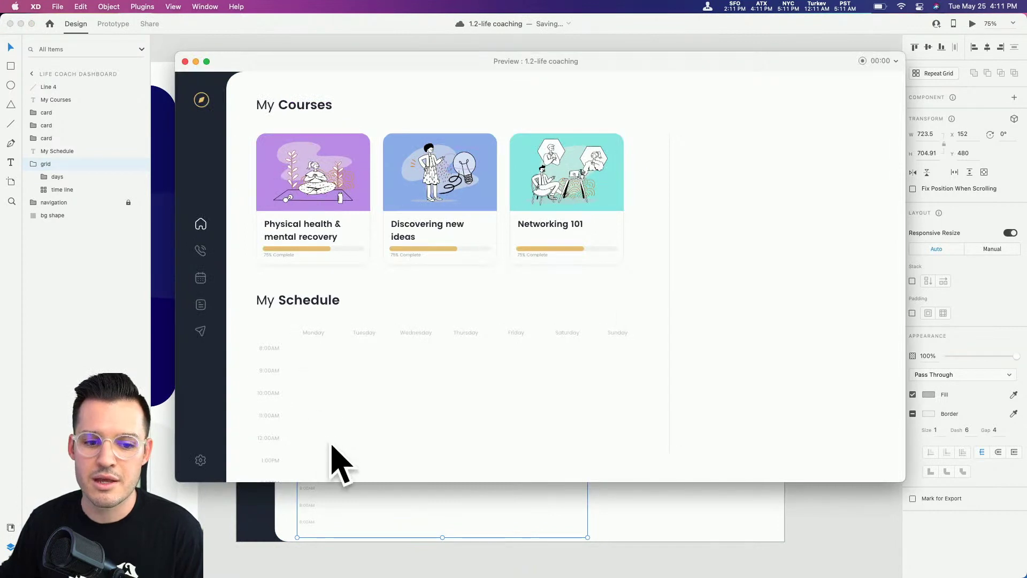
scroll(331, 443, down, 10)
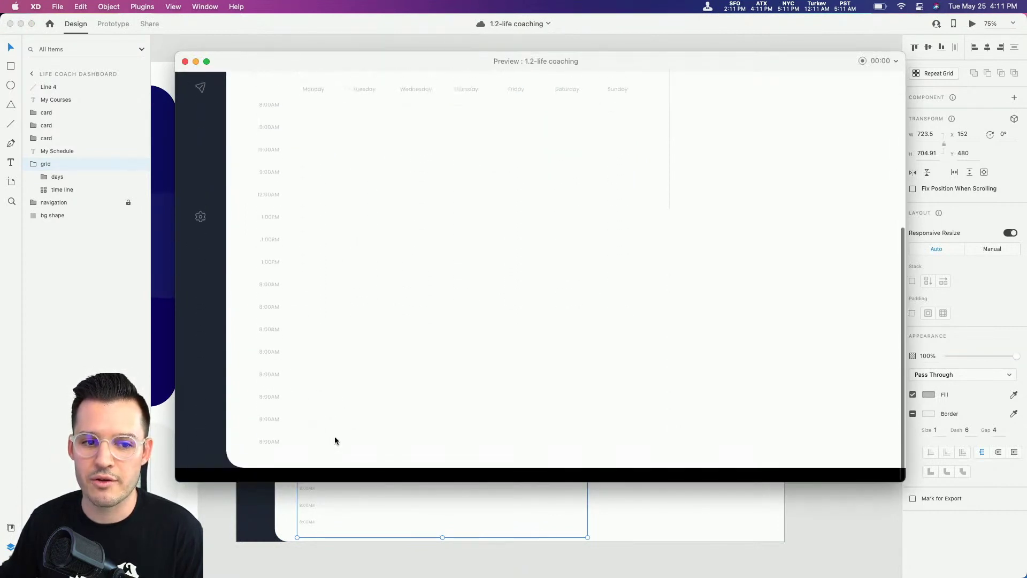
scroll(335, 435, up, 10)
scroll(332, 434, down, 3)
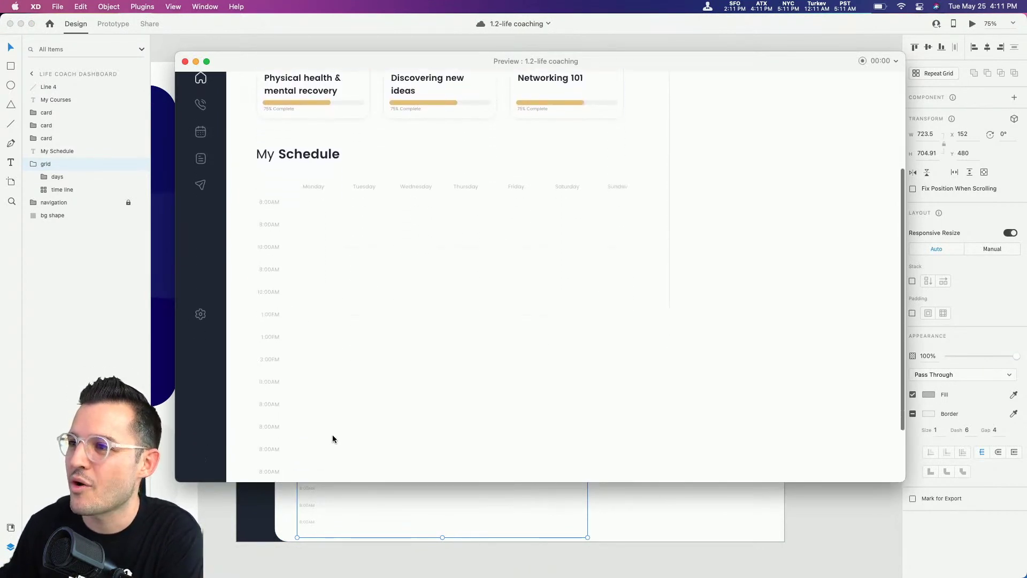
scroll(332, 435, down, 2)
scroll(332, 435, up, 5)
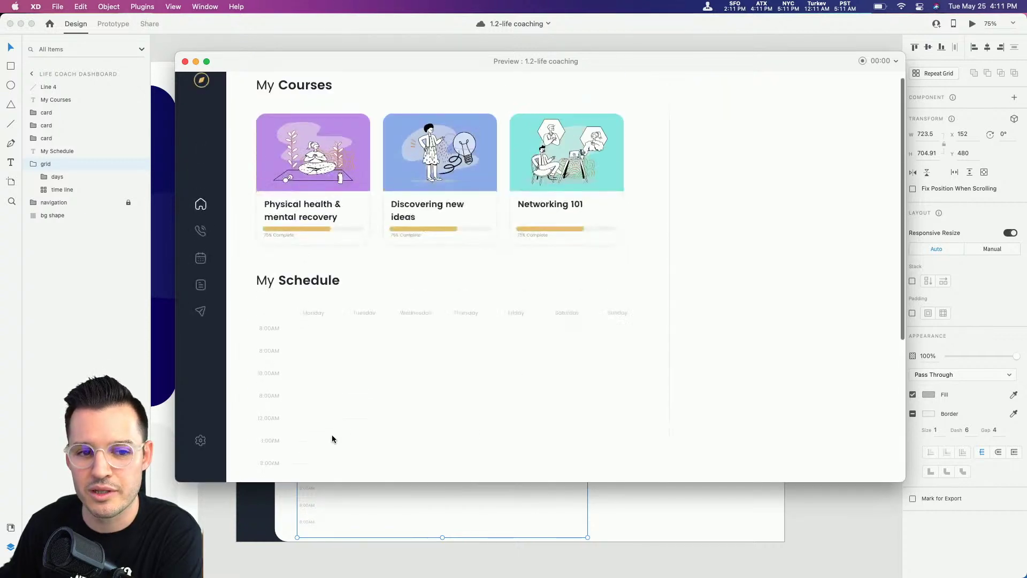
scroll(332, 435, up, 1)
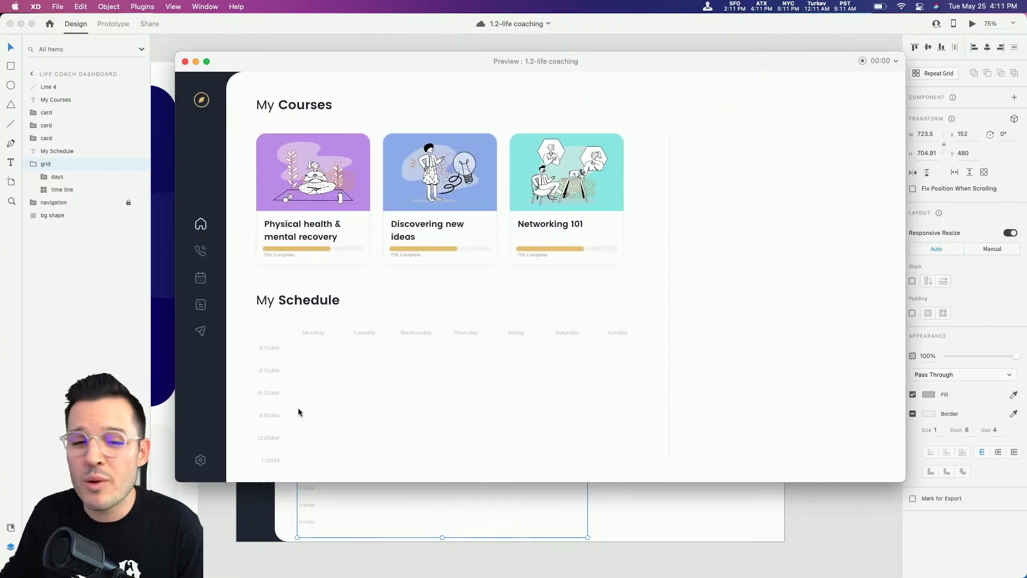
- Unlock the navigation group, close the preview, and fix the group's position when scrolling
drag(254, 69, 446, 79)
click(255, 202)
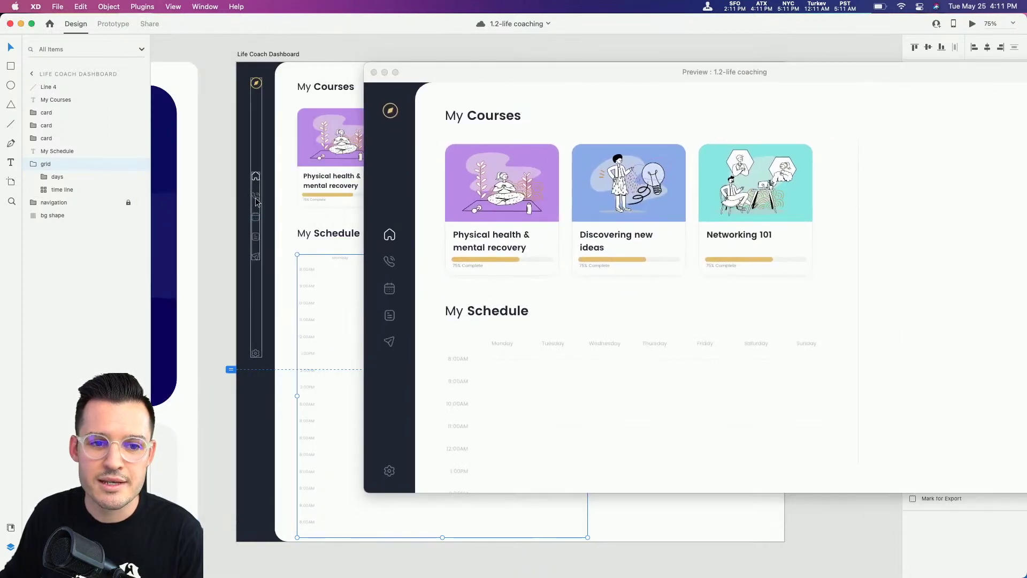
click(76, 206)
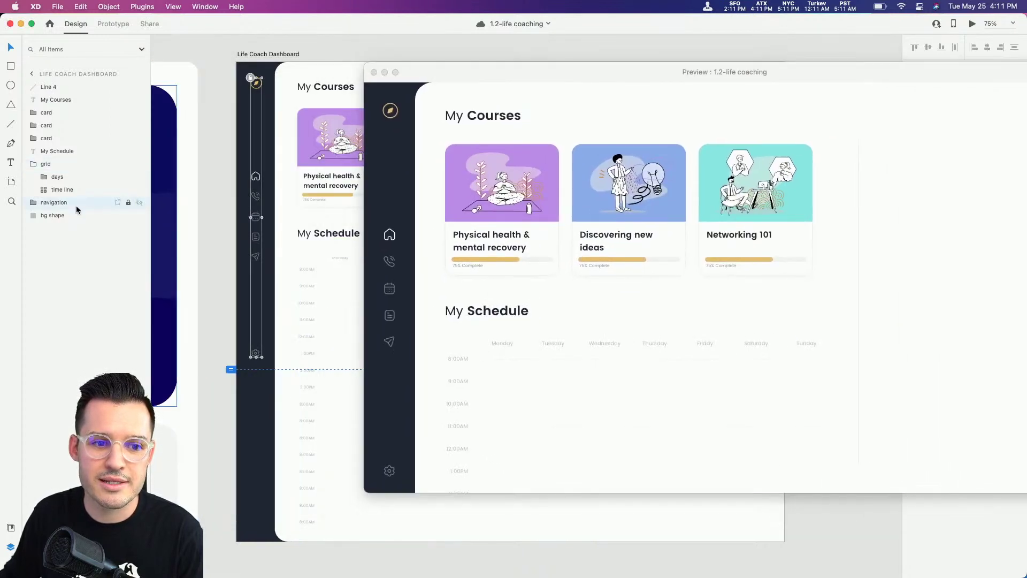
drag(566, 79, 390, 87)
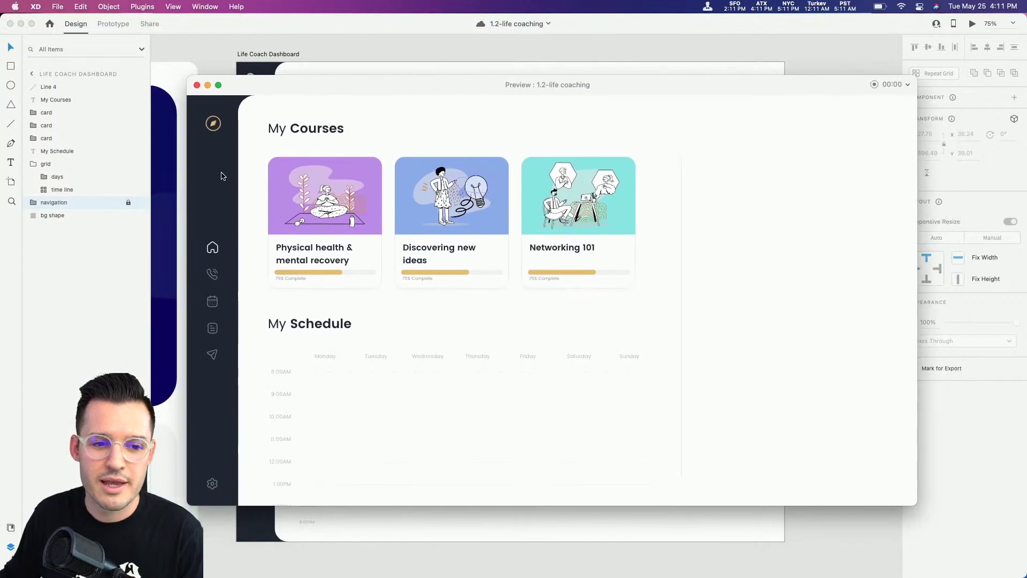
click(128, 202)
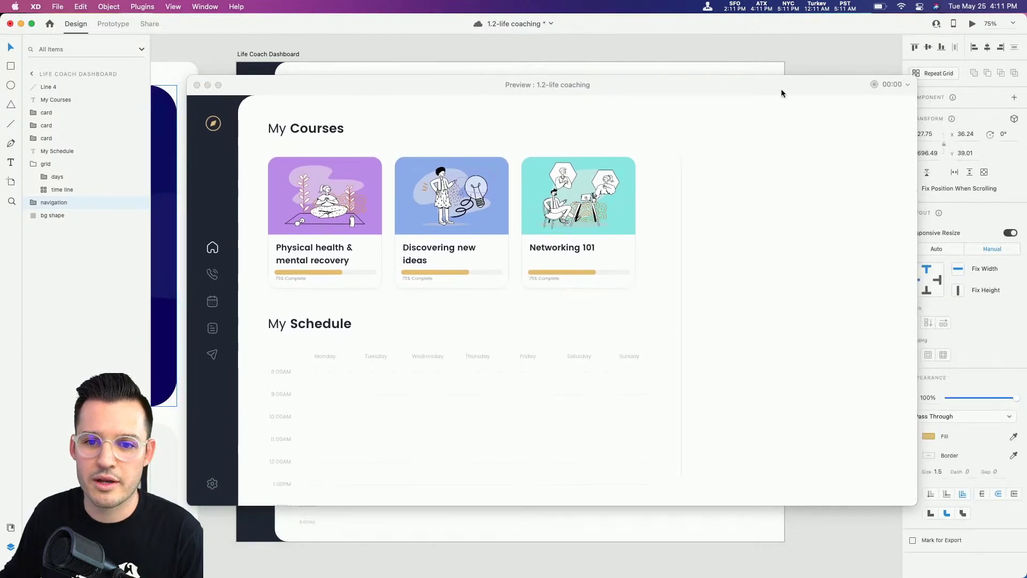
drag(781, 89, 764, 88)
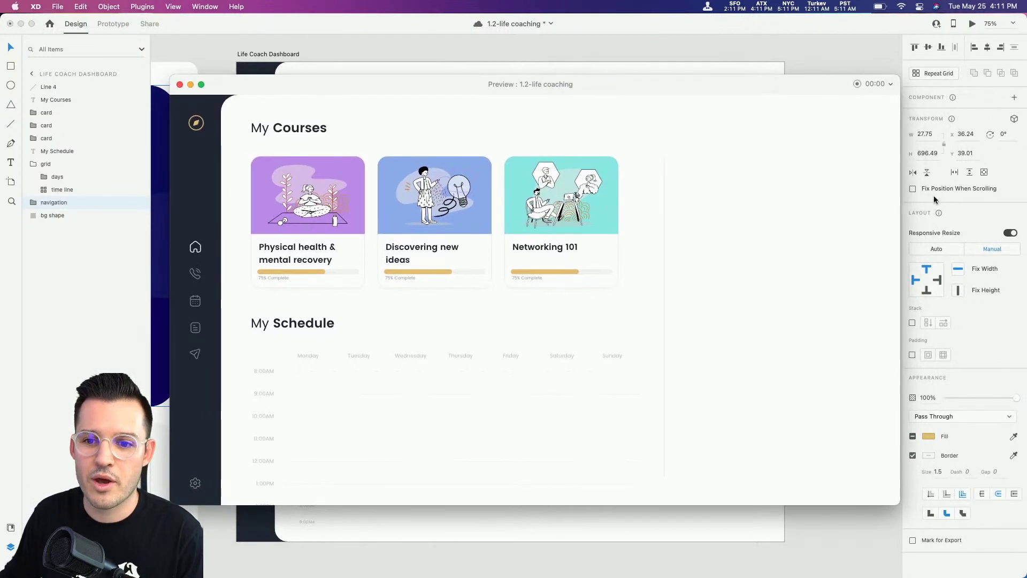
click(180, 85)
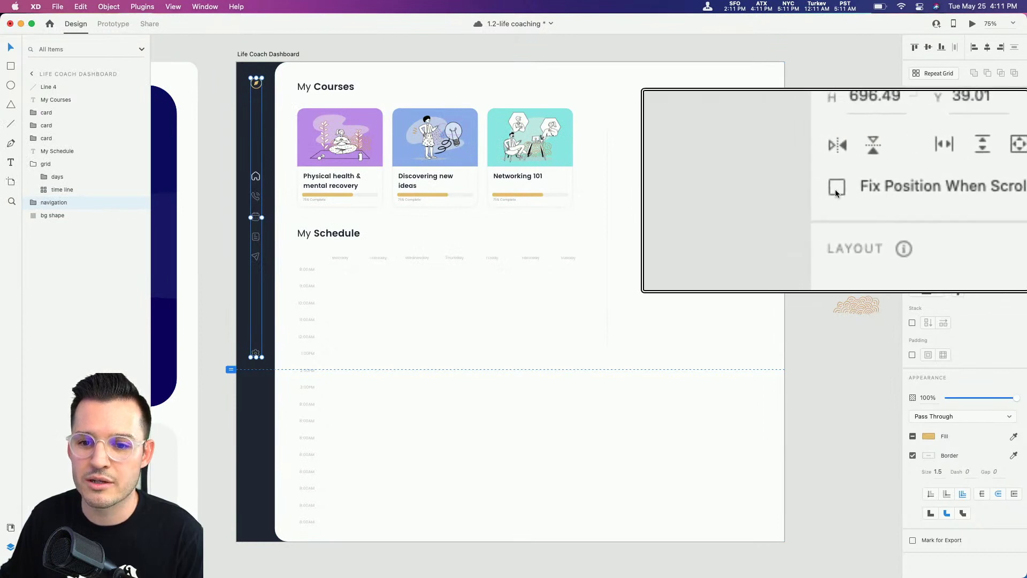
click(835, 189)
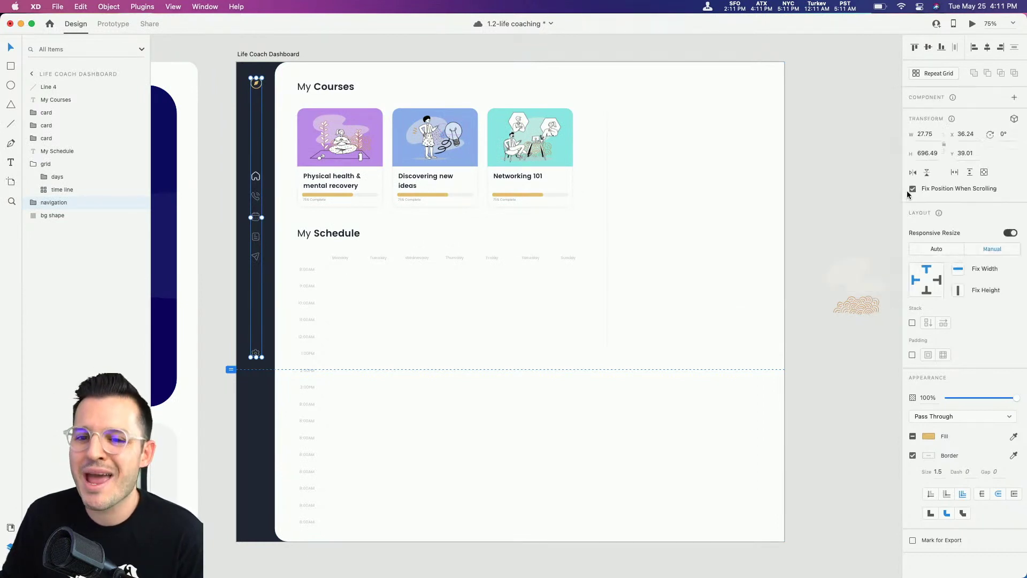
- Preview the dashboard again to check the fixed navigation while scrolling, and close the preview
click(972, 25)
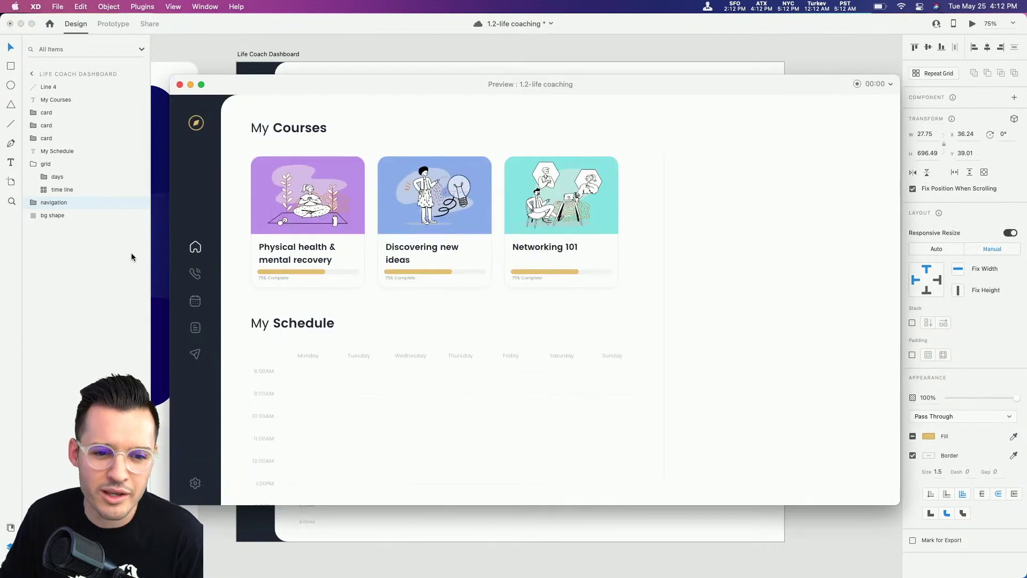
scroll(487, 295, down, 5)
scroll(488, 292, up, 5)
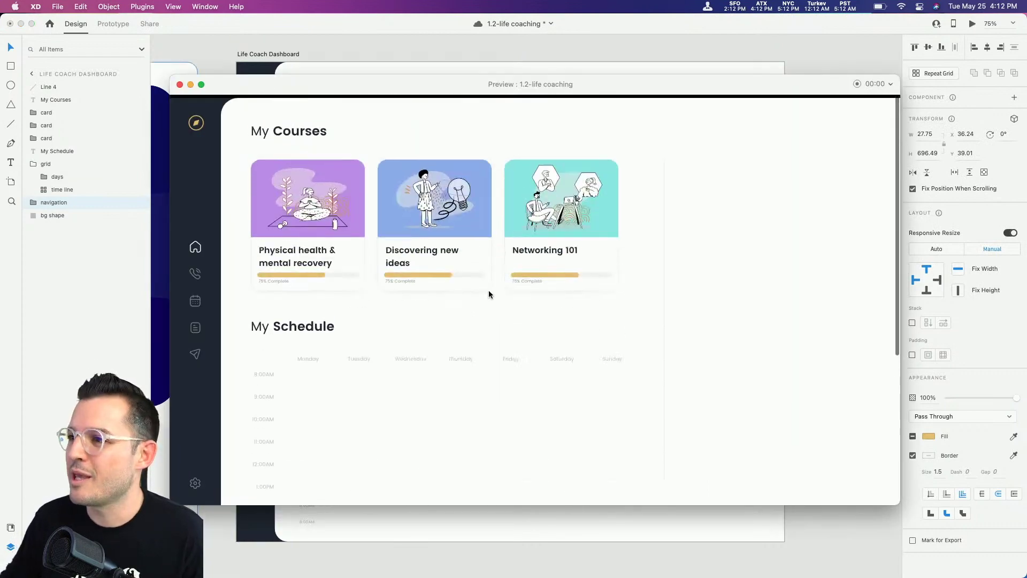
scroll(488, 293, down, 5)
scroll(488, 291, up, 5)
scroll(487, 291, down, 5)
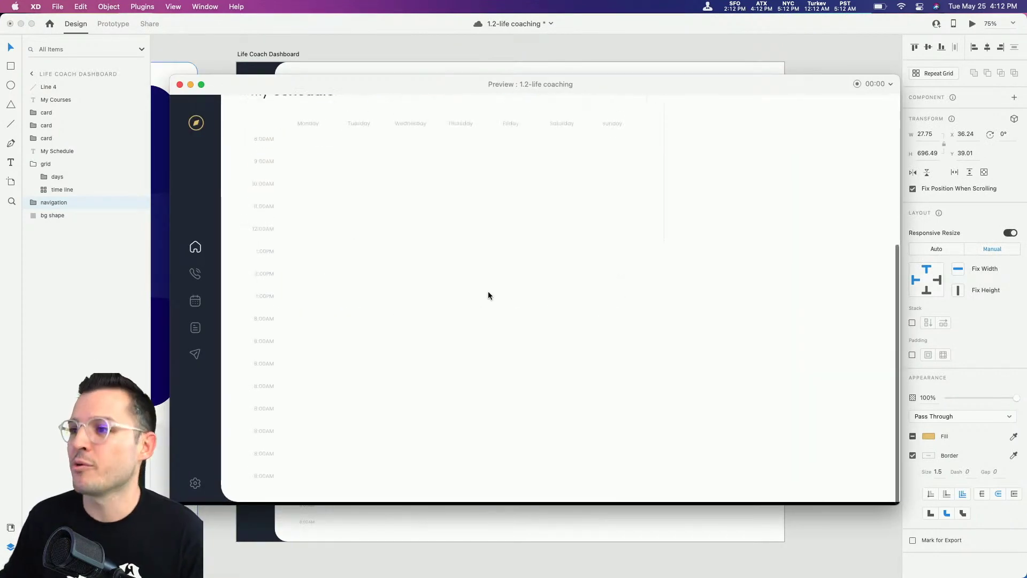
scroll(487, 291, up, 5)
click(180, 84)
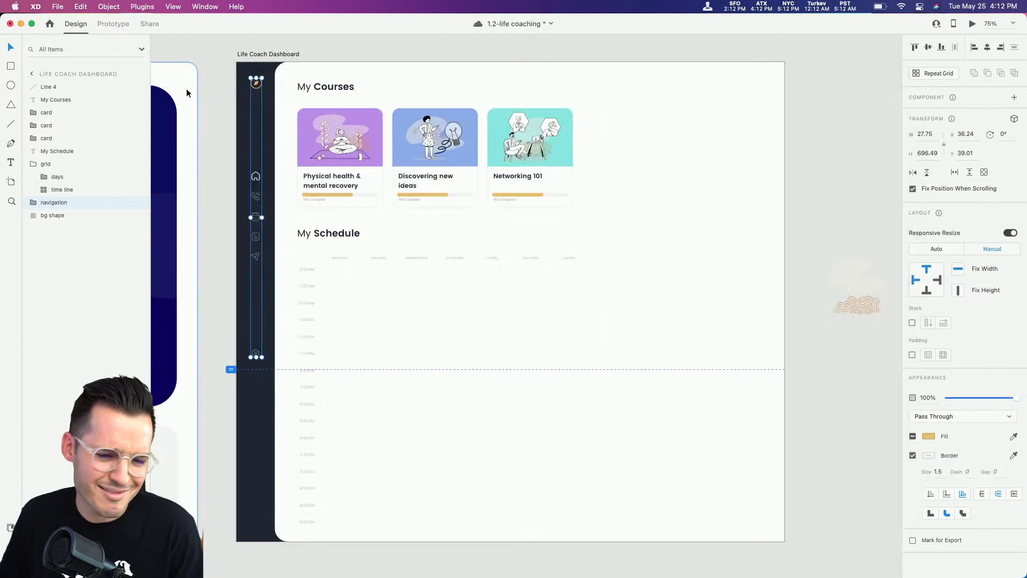
- Select the Life Coach Dashboard artboard and save the document
click(227, 119)
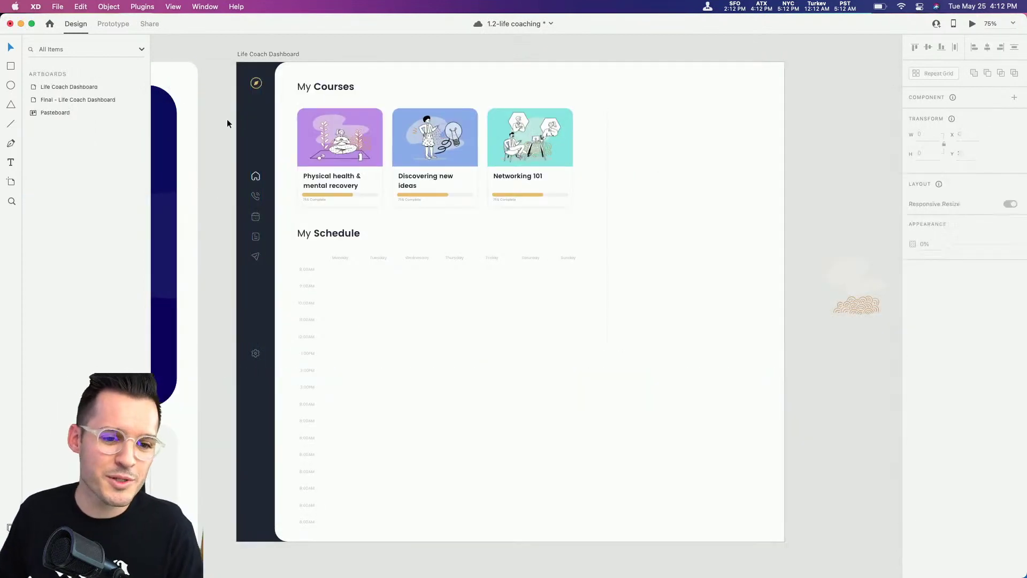
click(280, 86)
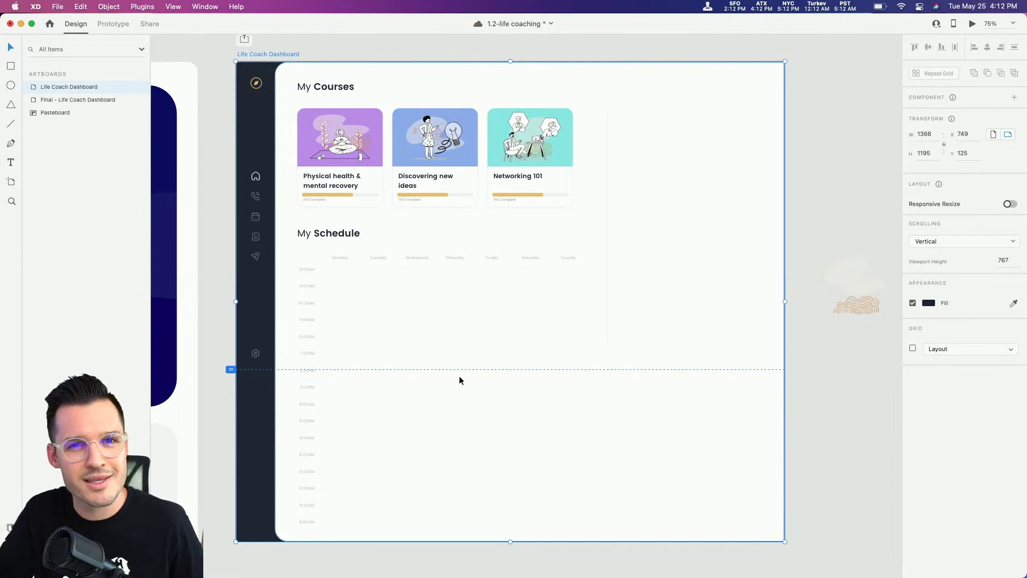
key(super+s)
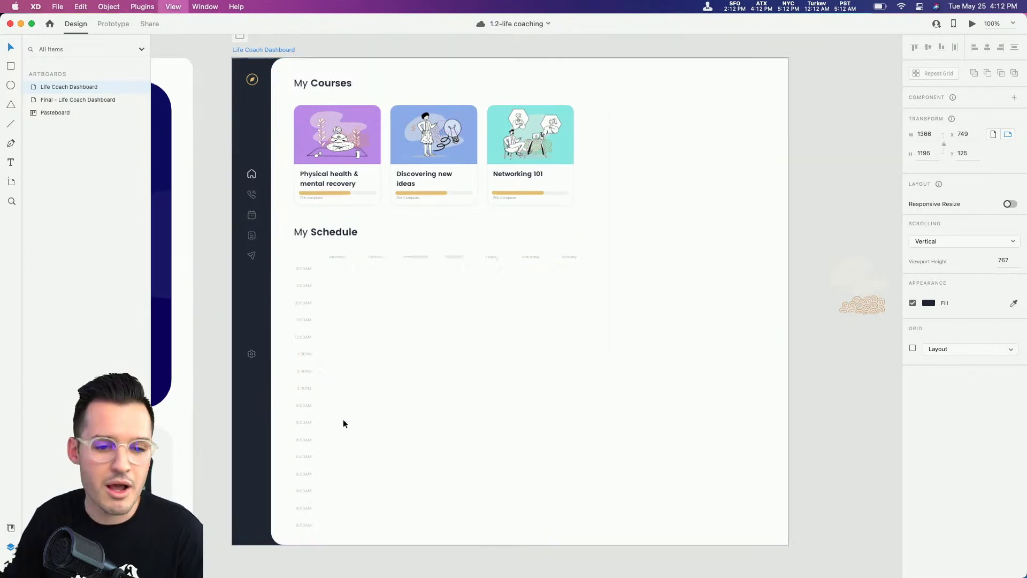
- Ungroup the time line repeat grid under My Schedule into separate time line rows
key(super+equal)
key(super+equal)
drag(342, 418, 481, 348)
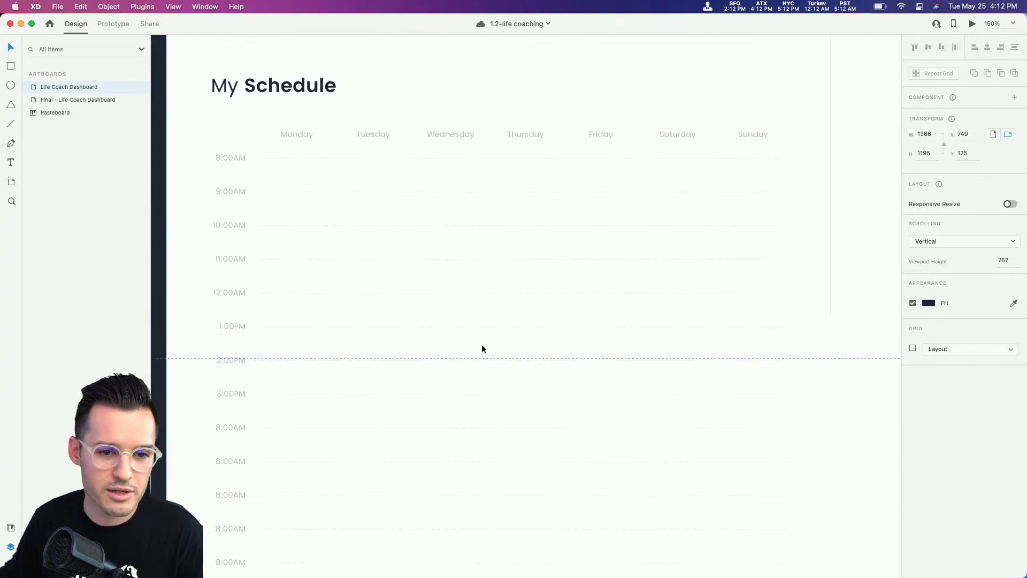
click(322, 227)
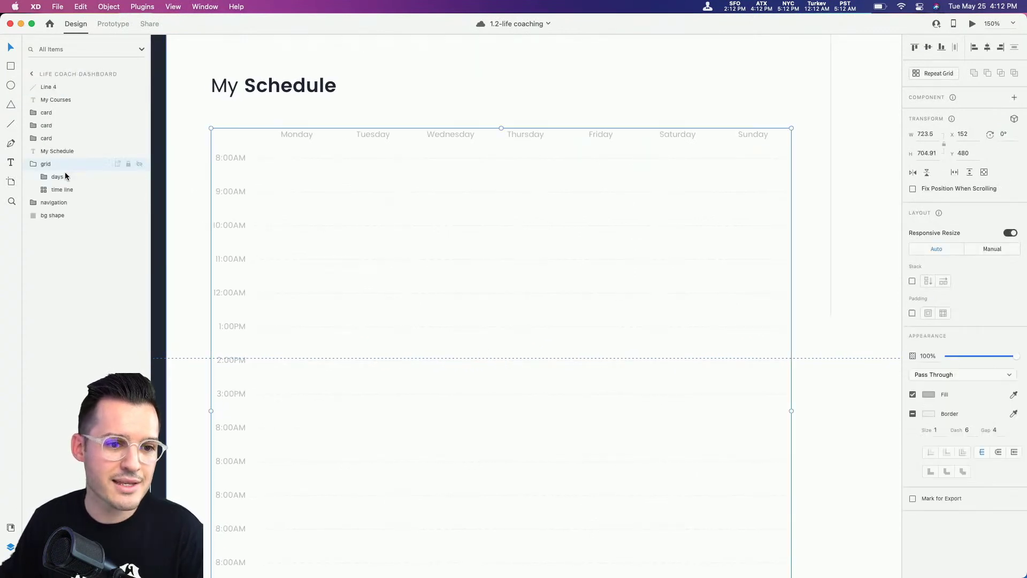
click(57, 190)
right_click(57, 191)
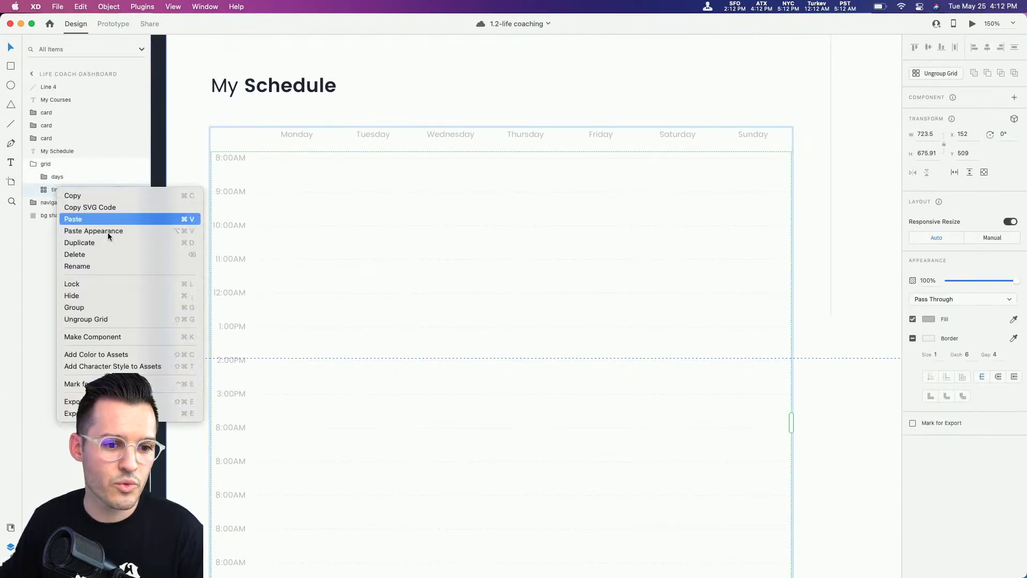
click(117, 317)
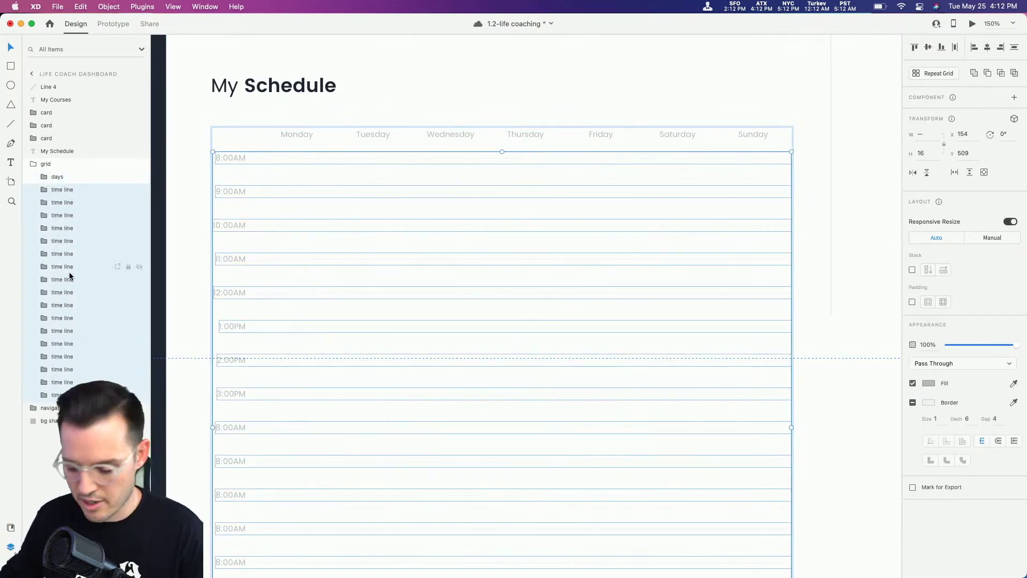
- Group all the separate time line rows and rename the group as timelines
key(super+g)
double_click(59, 191)
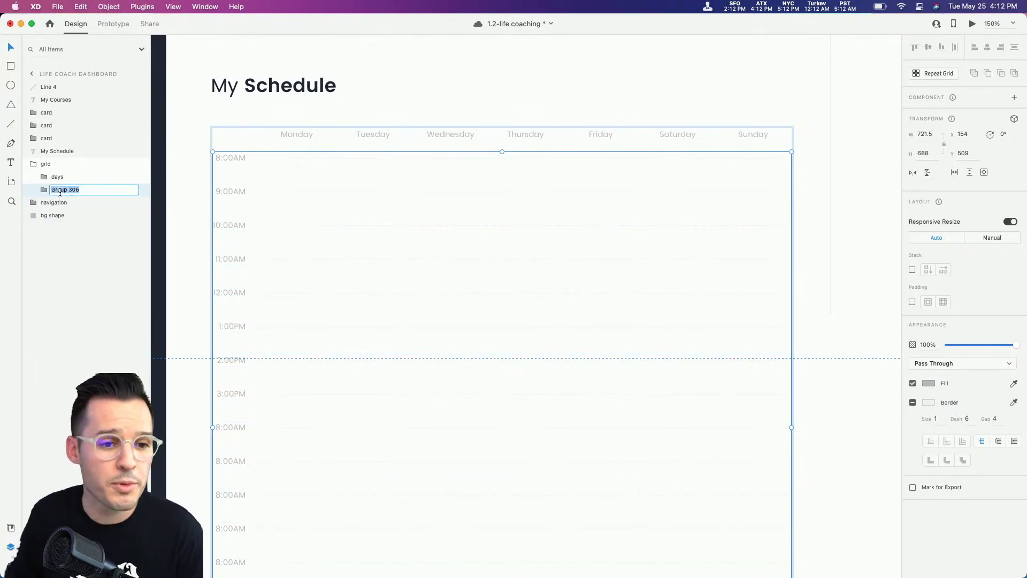
text(timelines)
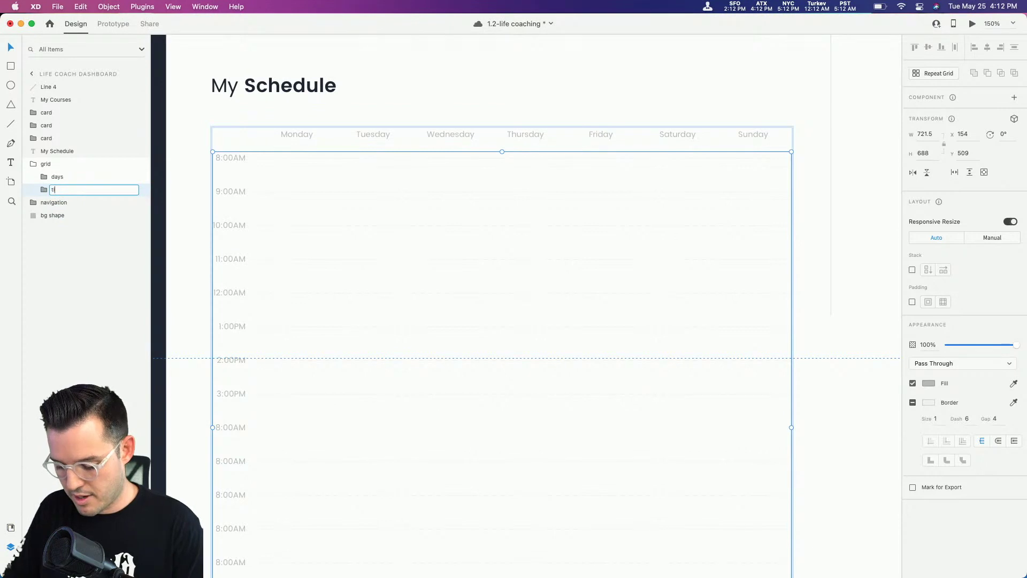
key(Return)
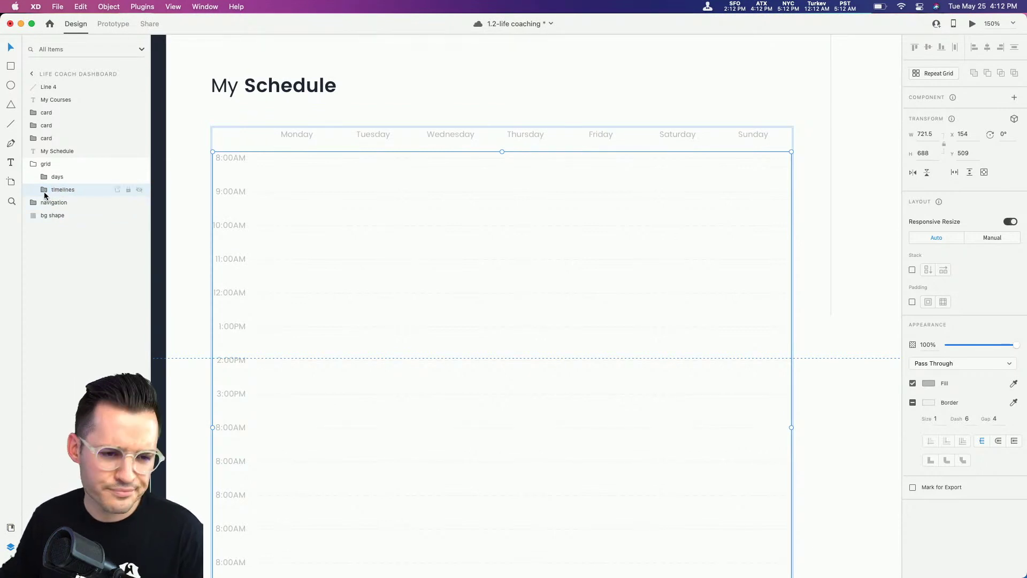
- Draw a rectangle about 161 by 41 between the 9:00AM and 10:00AM lines starting under Monday, and place it inside the timelines group
click(52, 215)
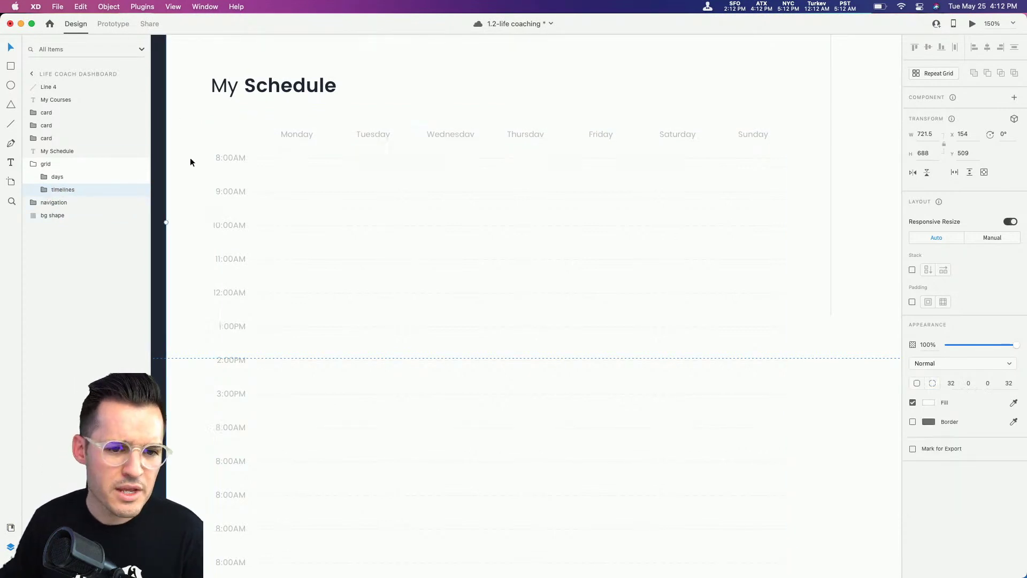
double_click(313, 192)
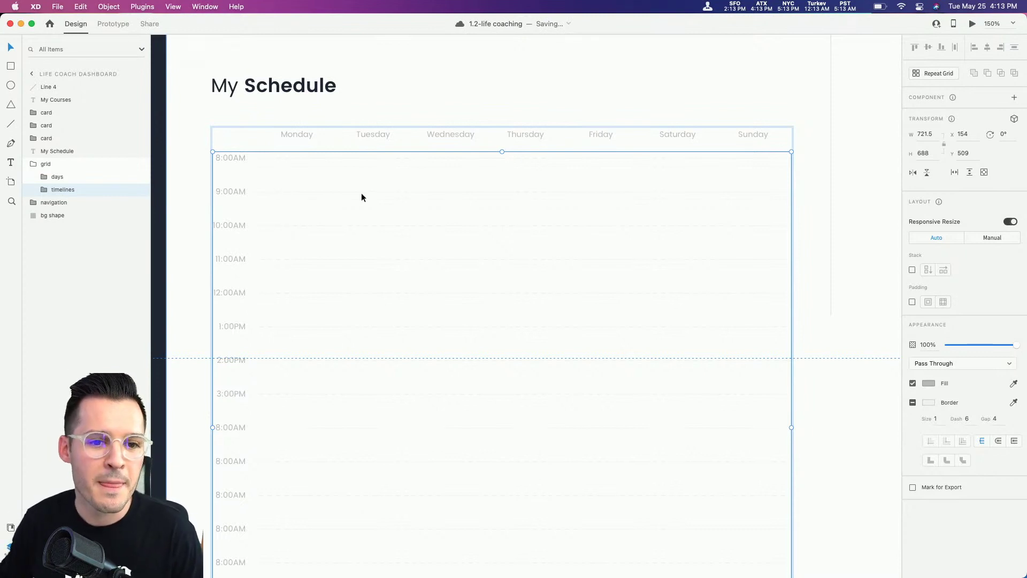
drag(360, 197, 348, 136)
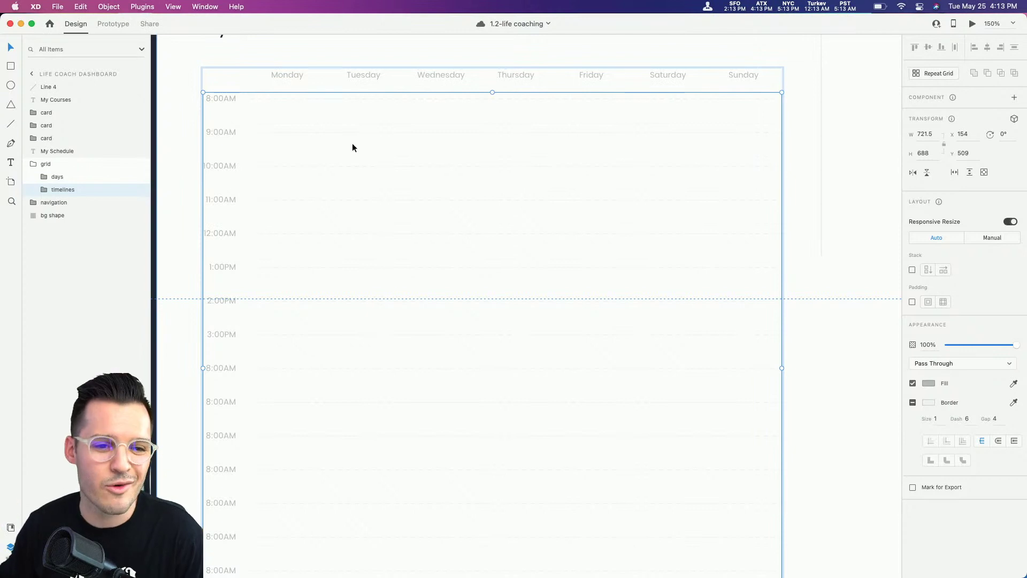
key(r)
drag(279, 134, 405, 165)
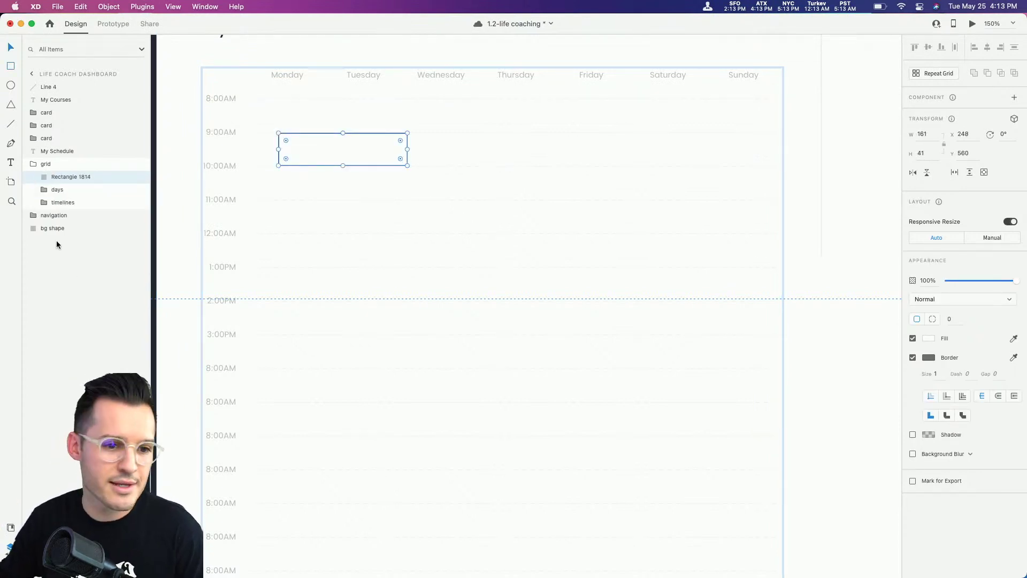
drag(70, 176, 71, 211)
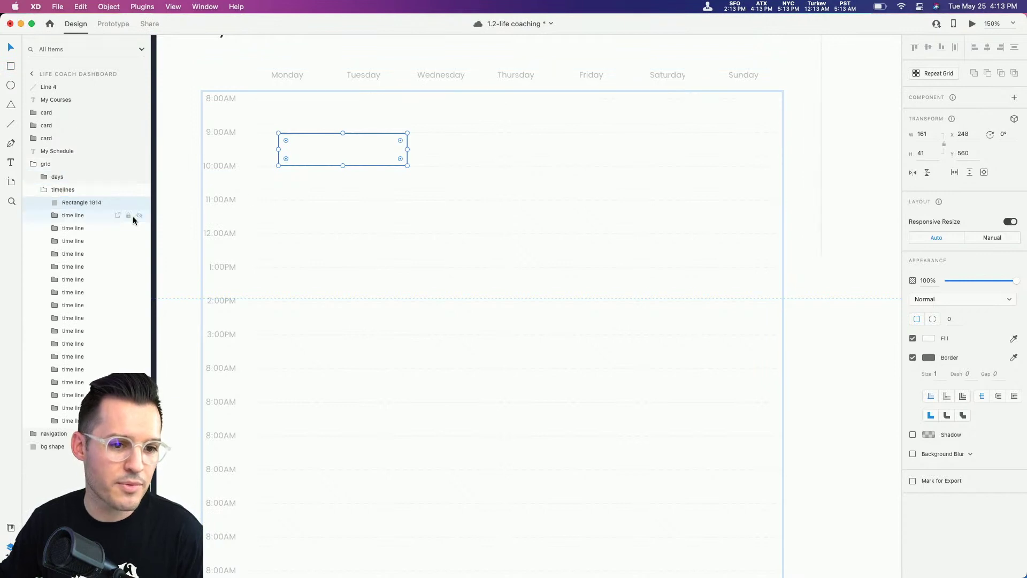
- Nudge the rectangle to X 247 and fit it between the 9:00AM and 10:00AM time lines
mouse_move(313, 152)
mouse_down()
mouse_move(313, 166)
mouse_move(313, 155)
mouse_up()
key(z)
drag(250, 122, 447, 189)
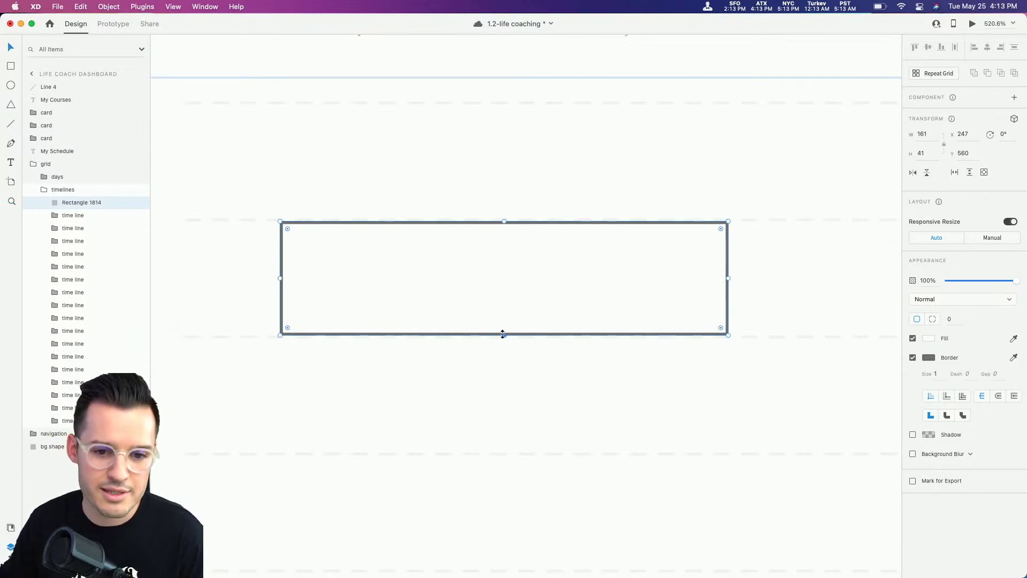
mouse_move(501, 334)
mouse_down()
mouse_move(502, 298)
mouse_move(506, 335)
mouse_up()
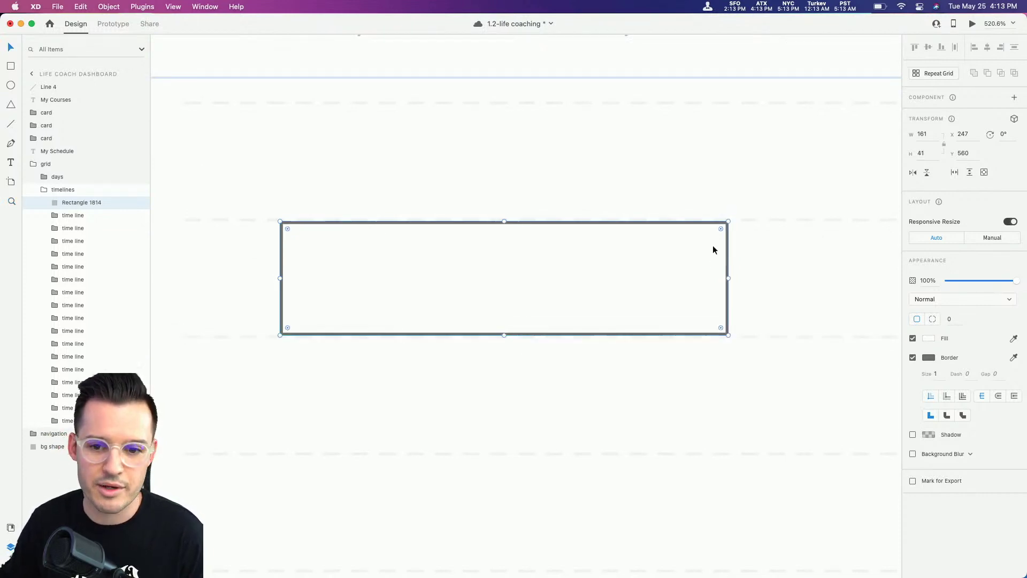
- Round all four corners of the rectangle with a radius of 8 and remove its border
drag(720, 229, 708, 252)
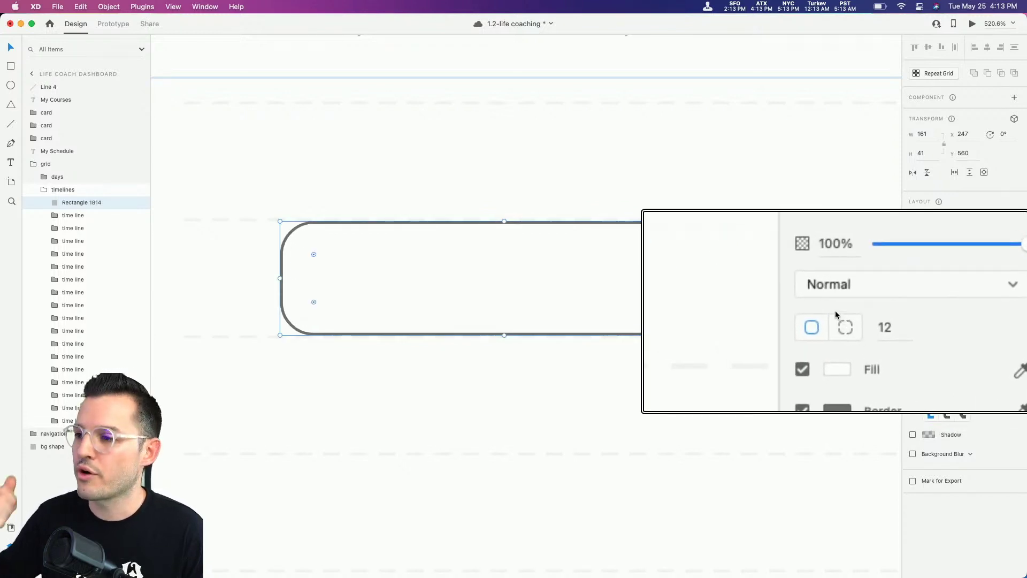
click(891, 324)
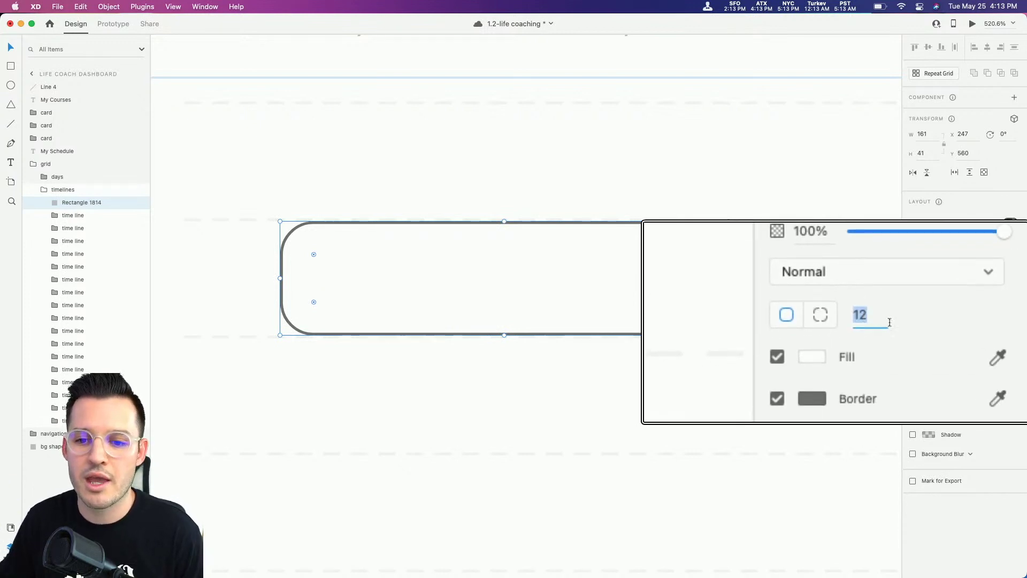
text(8)
key(Return)
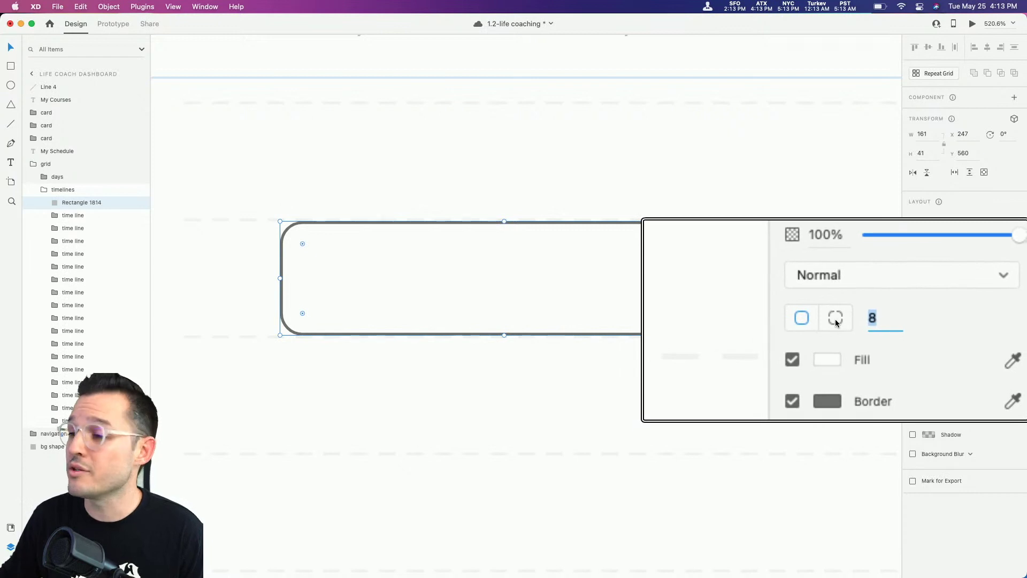
click(833, 320)
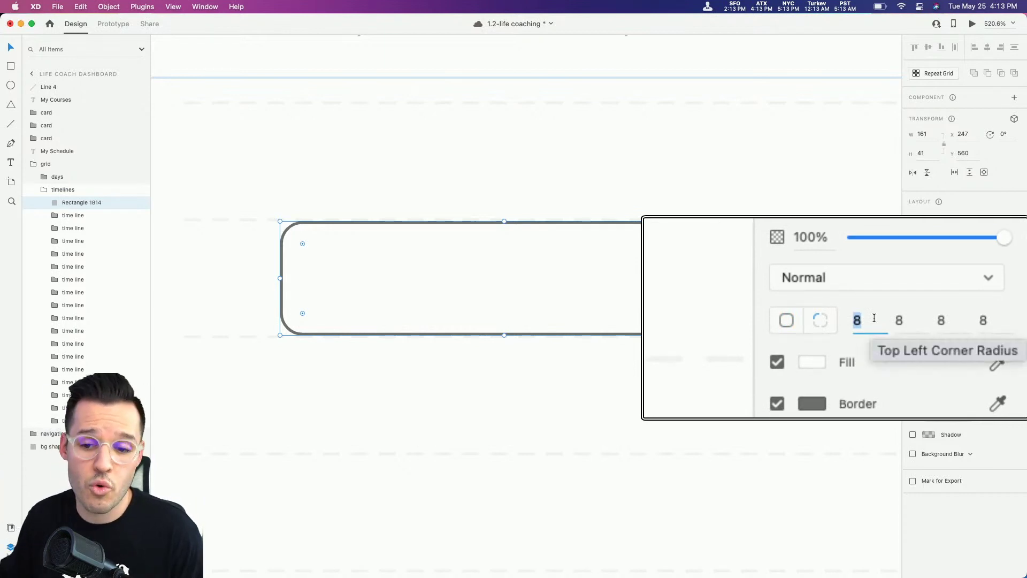
click(786, 320)
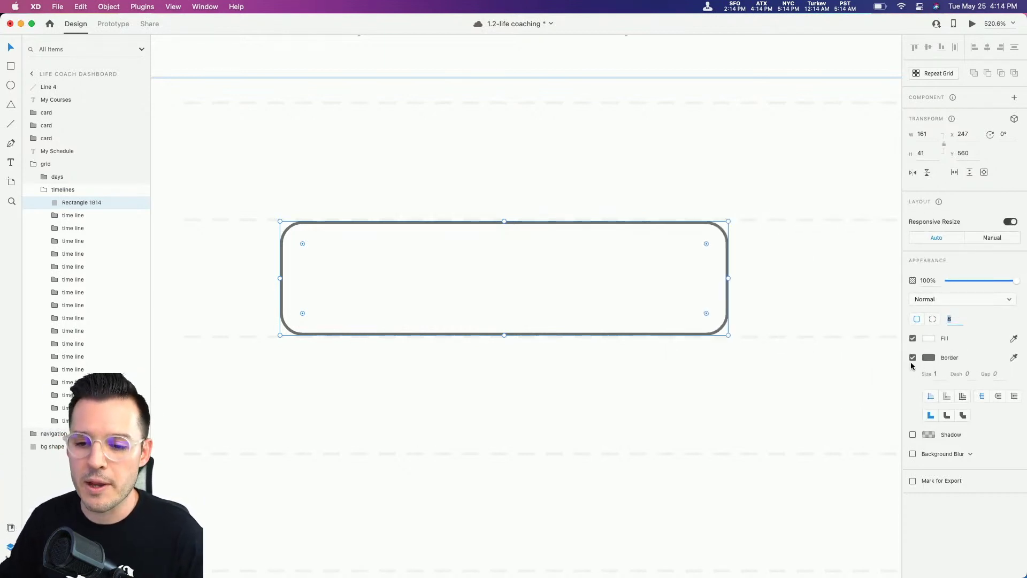
click(913, 358)
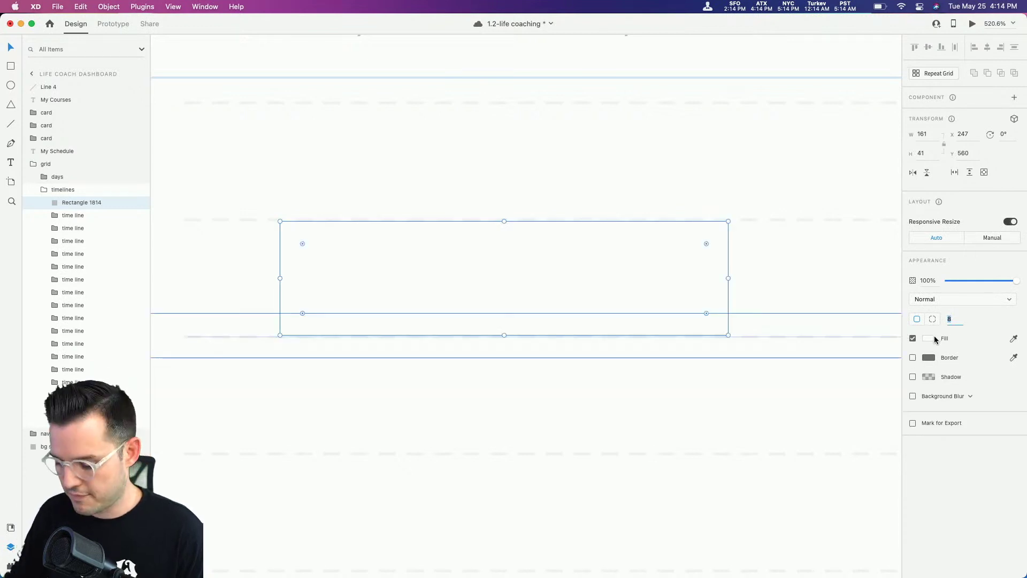
- Fill the rectangle with the purple of the Physical health & mental recovery card and extend it down to 12:00AM, 125 high
key(super+2)
click(776, 482)
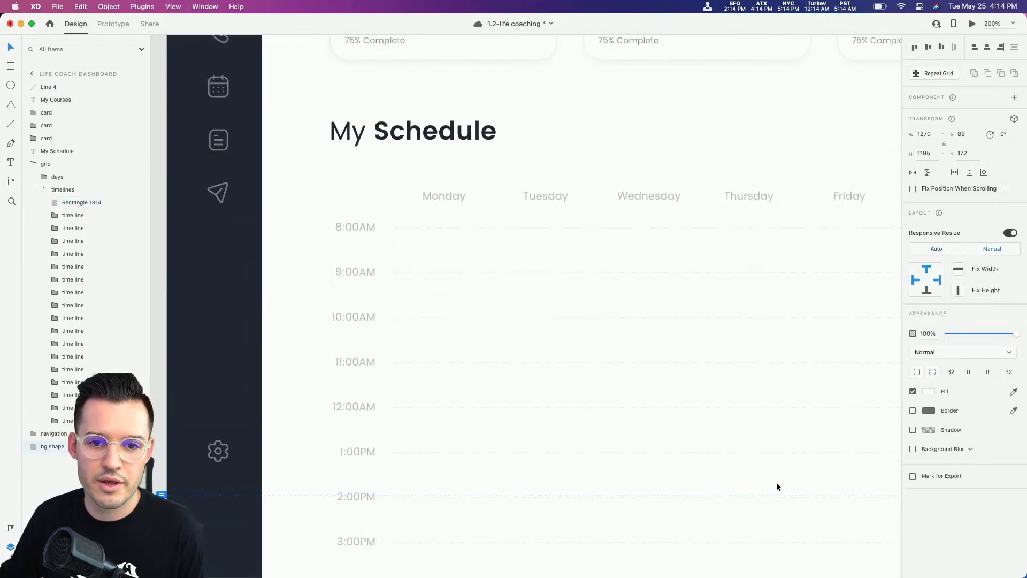
super+click(525, 298)
drag(640, 145, 650, 276)
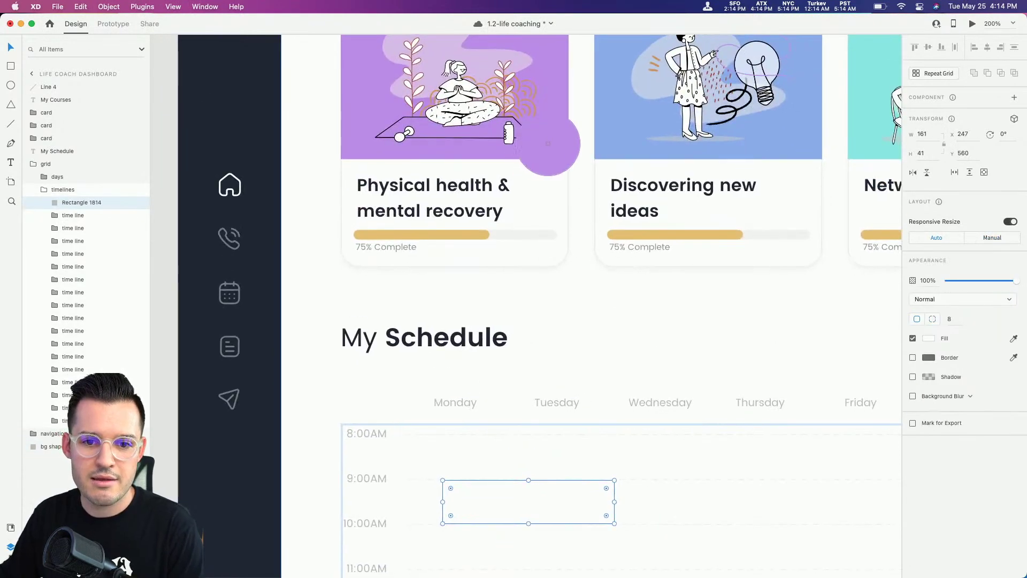
click(551, 145)
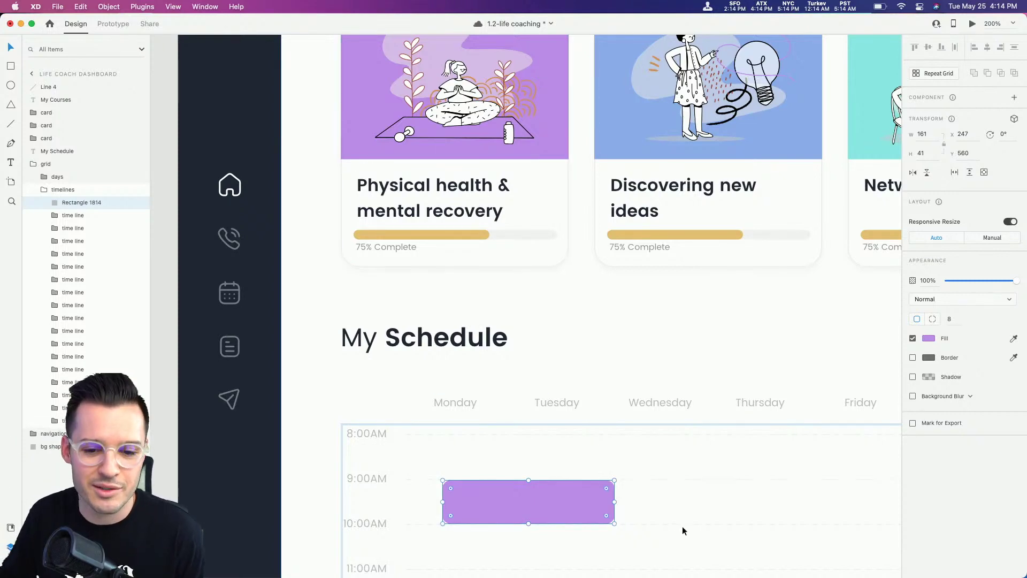
drag(670, 493, 618, 369)
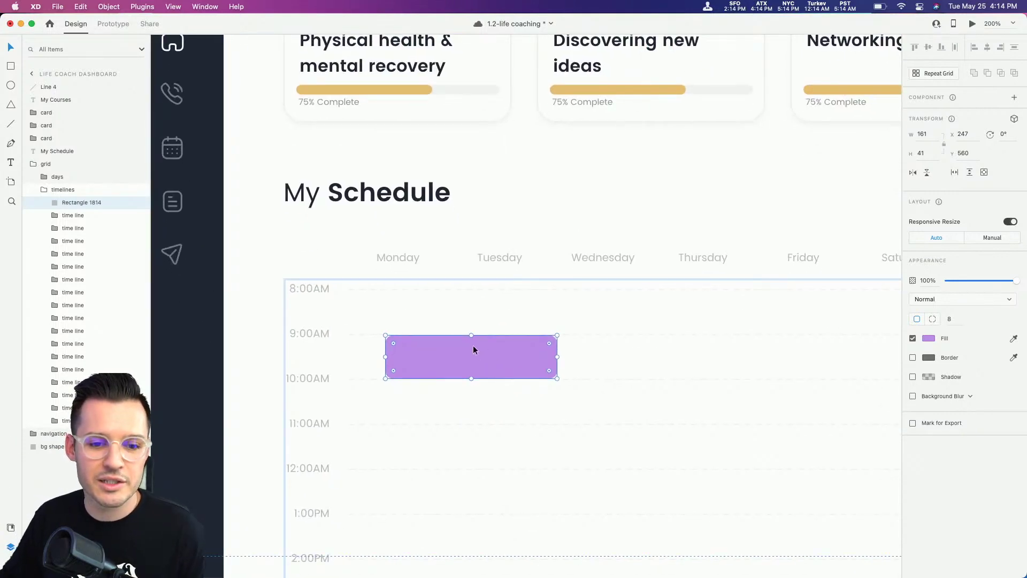
drag(472, 379, 479, 468)
- Copy the title and 75% Complete texts from the Physical health & mental recovery card and paste them over the purple schedule block
scroll(451, 146, up, 3)
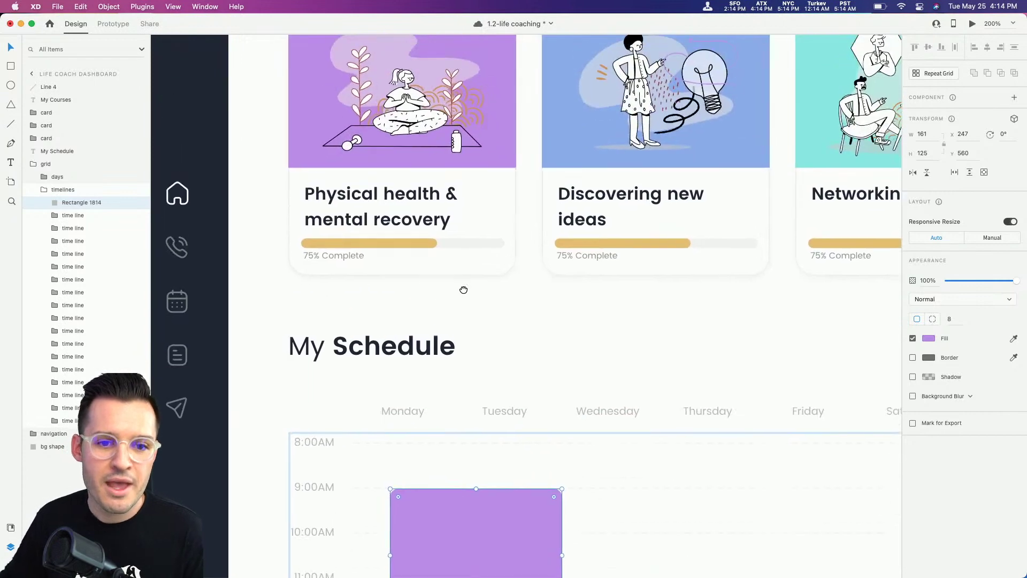
double_click(374, 214)
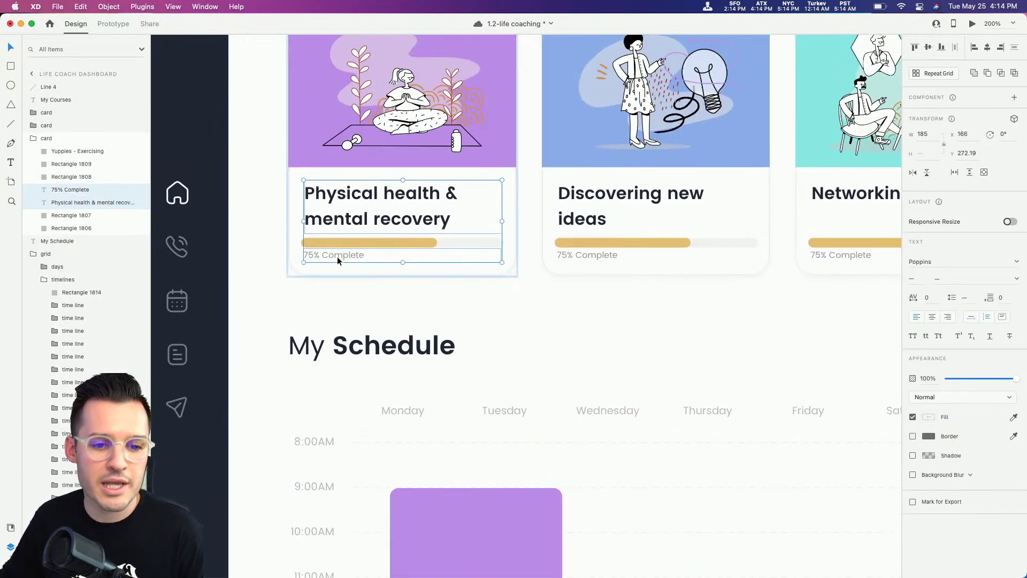
click(534, 387)
drag(535, 326, 535, 318)
scroll(428, 344, down, 5)
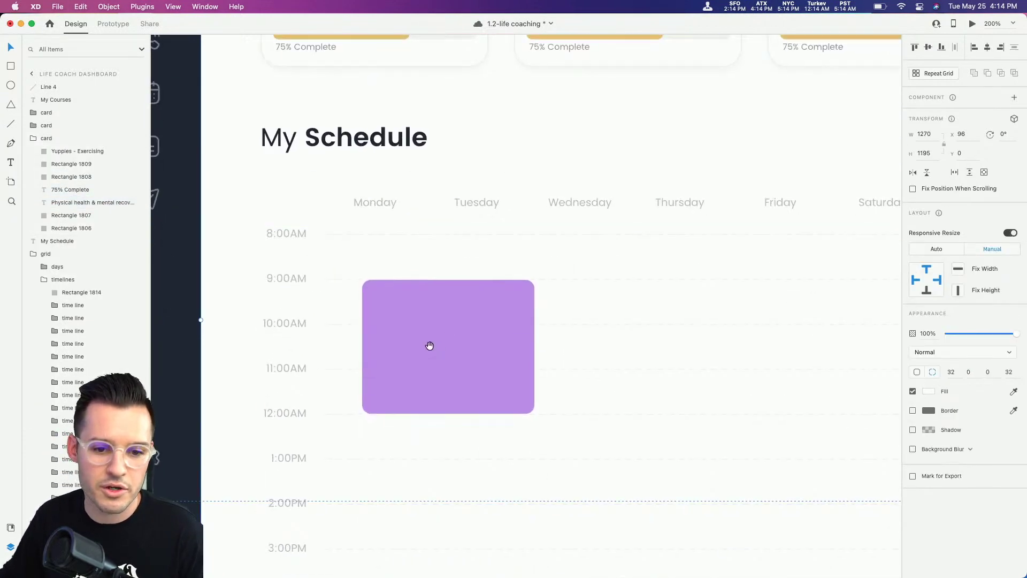
key(z)
drag(360, 243, 537, 387)
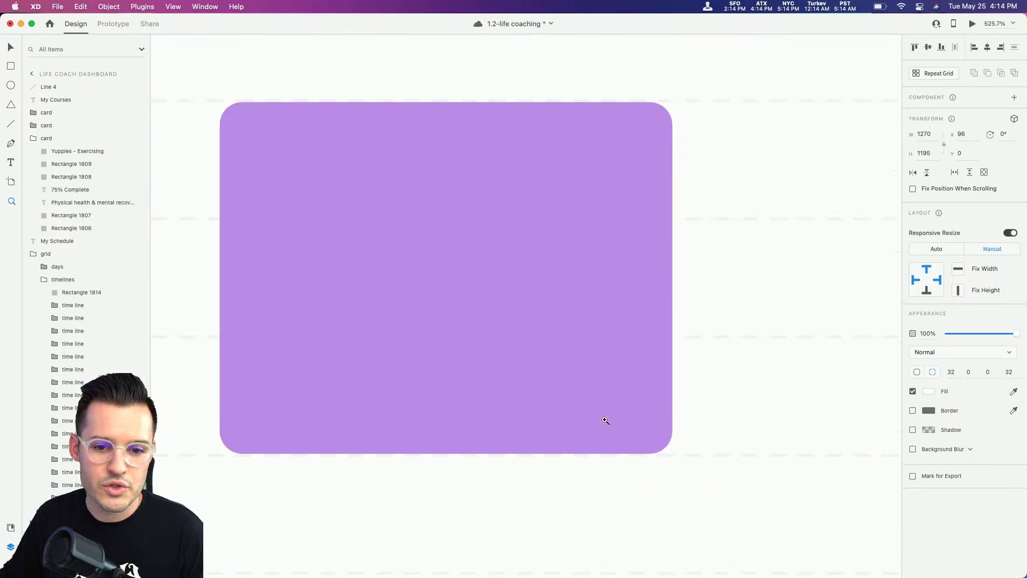
click(497, 268)
click(480, 261)
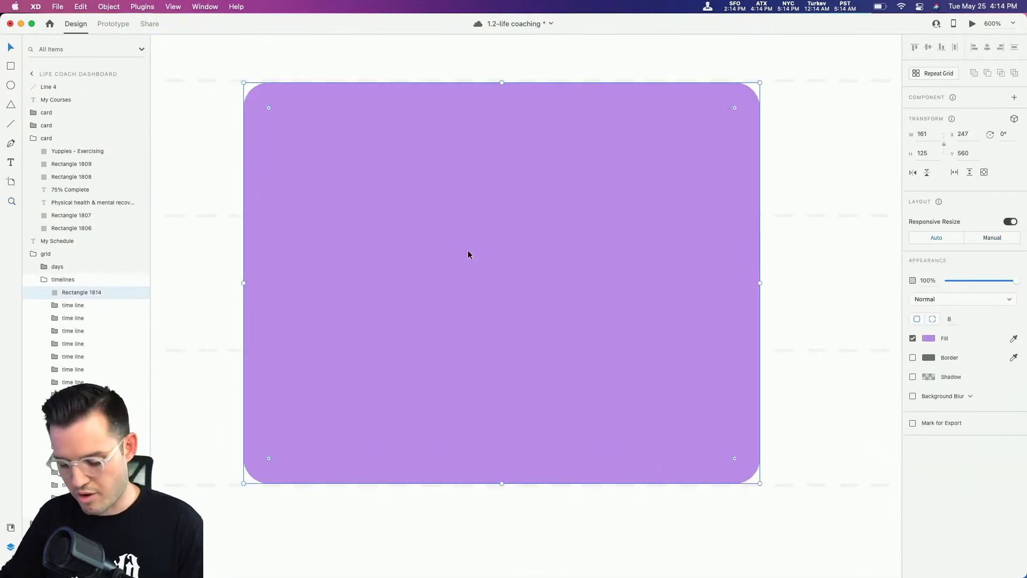
key(super+v)
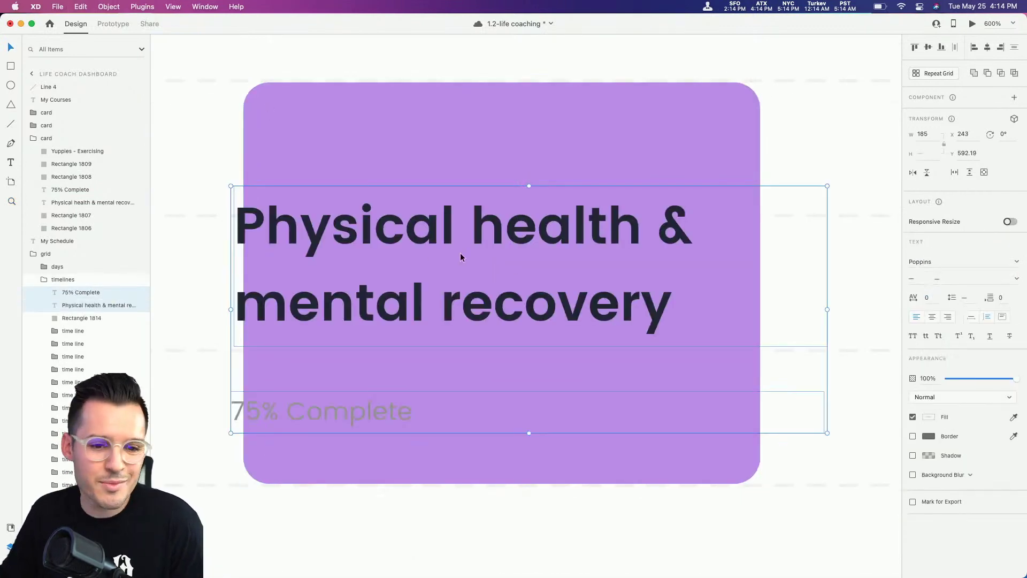
- Set the fill of both pasted texts to white, #FFFFFF
click(929, 417)
text(ffffff)
key(Return)
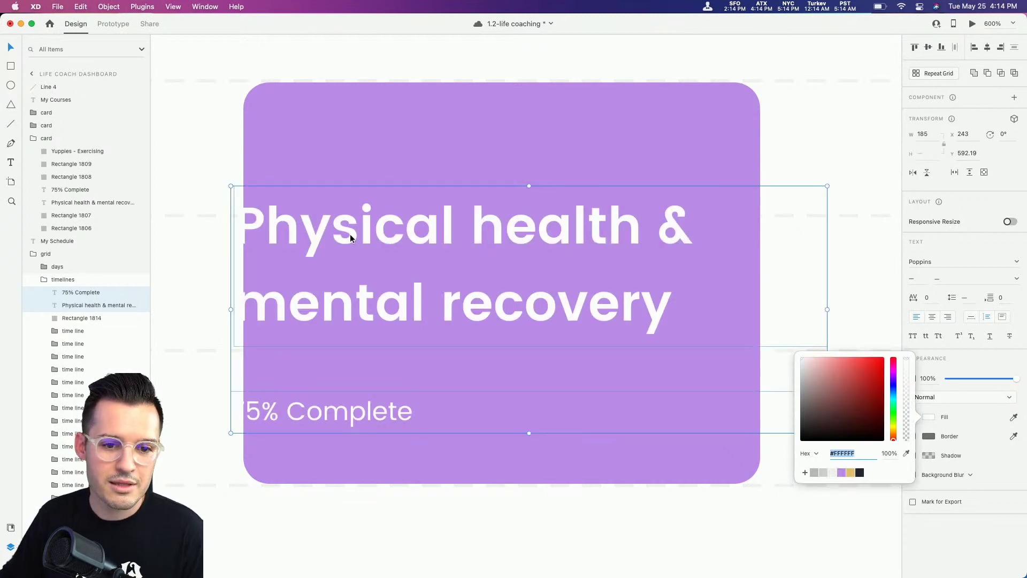
- Move both texts to the upper part of the purple block and narrow them to a width of 145
drag(350, 234, 382, 156)
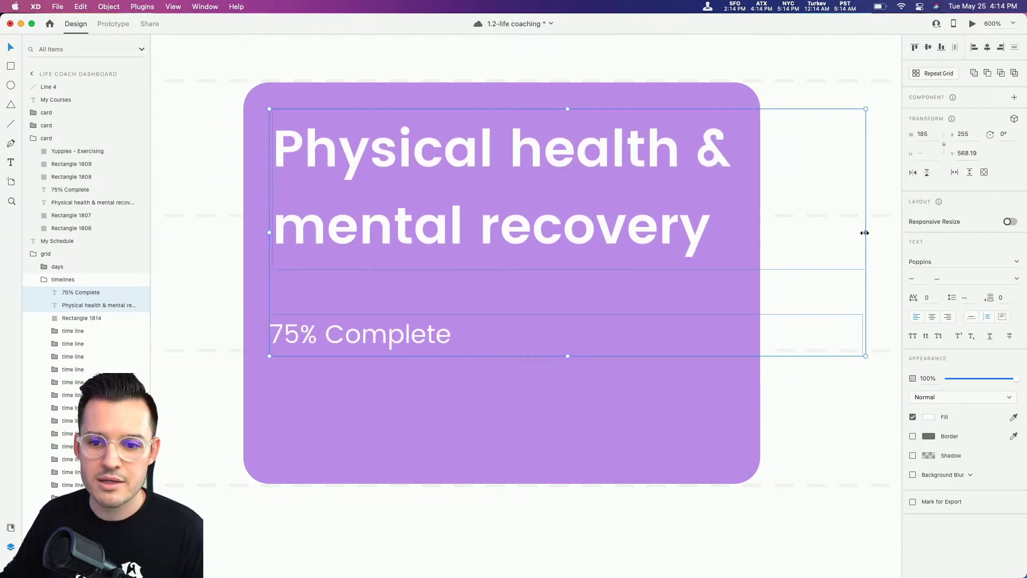
drag(864, 232, 736, 232)
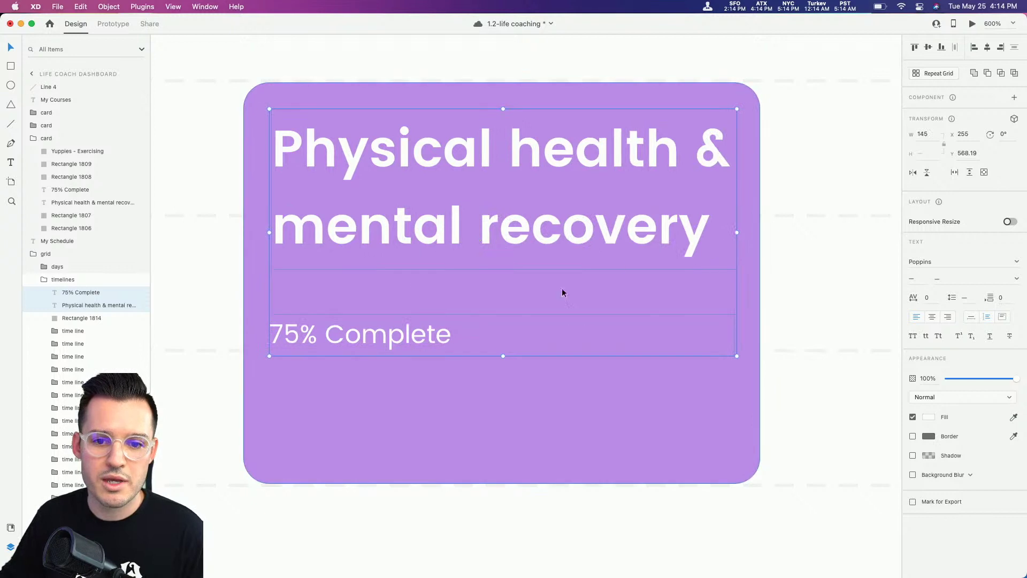
key(Escape)
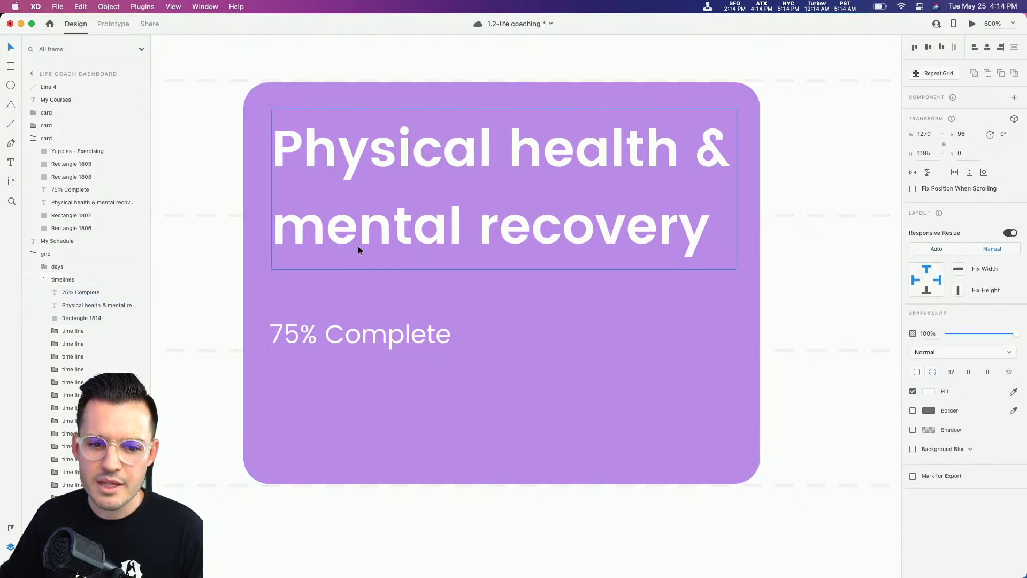
- Set the font size of the purple block's title to 14
click(412, 250)
click(915, 279)
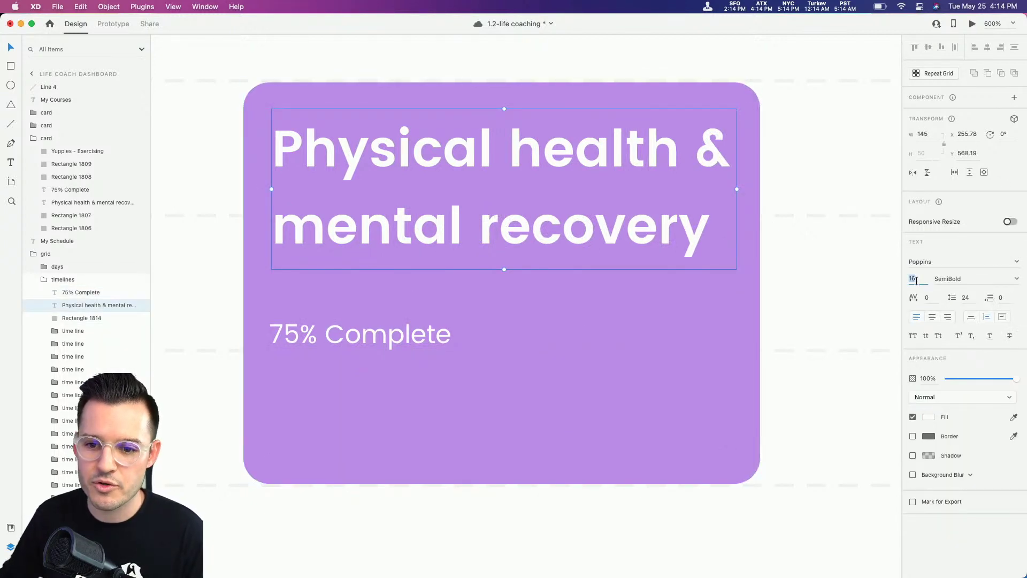
text(14)
key(Return)
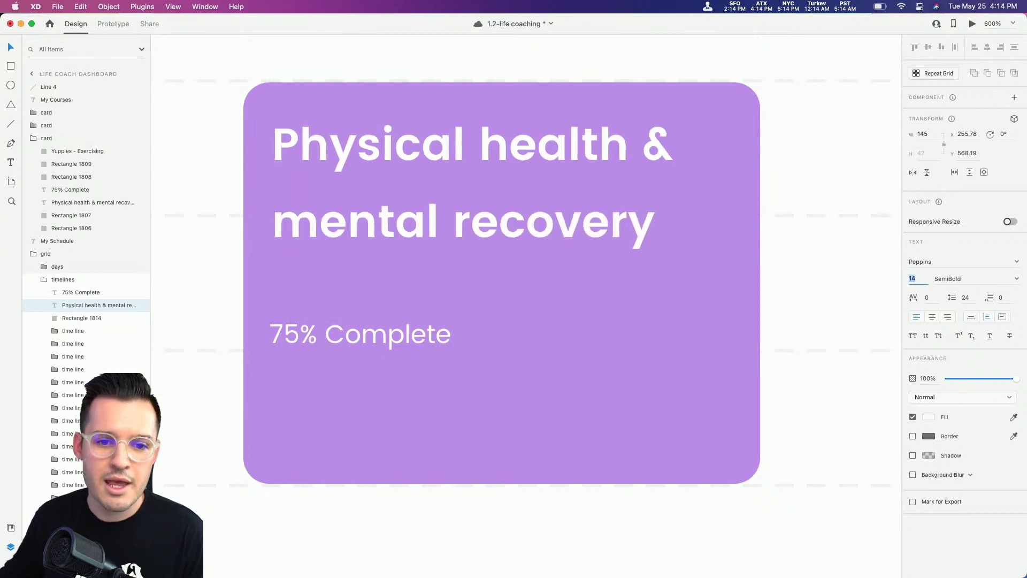
- Replace the purple block's title text with "Course work"
double_click(541, 227)
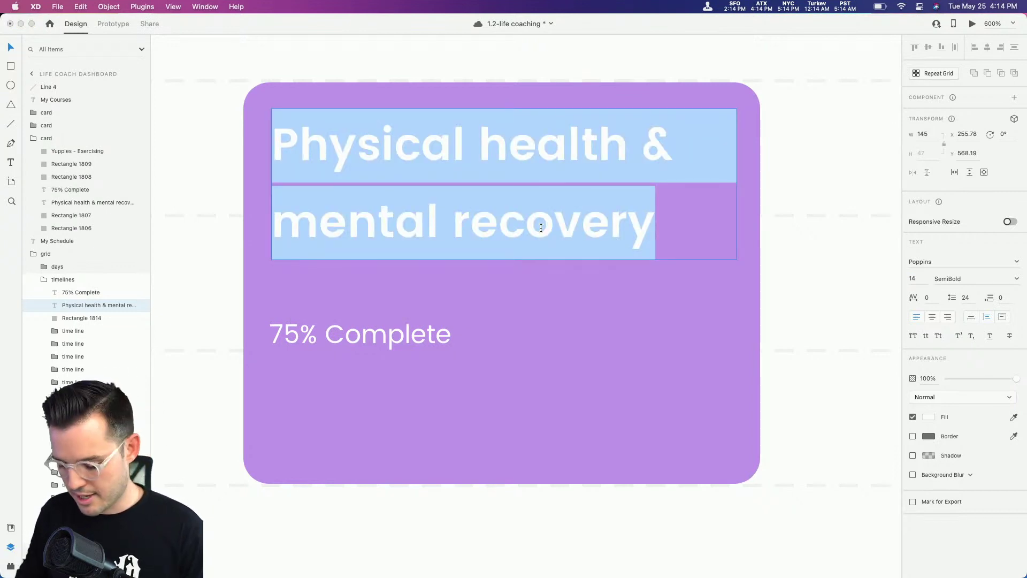
text(Work)
key(super+a)
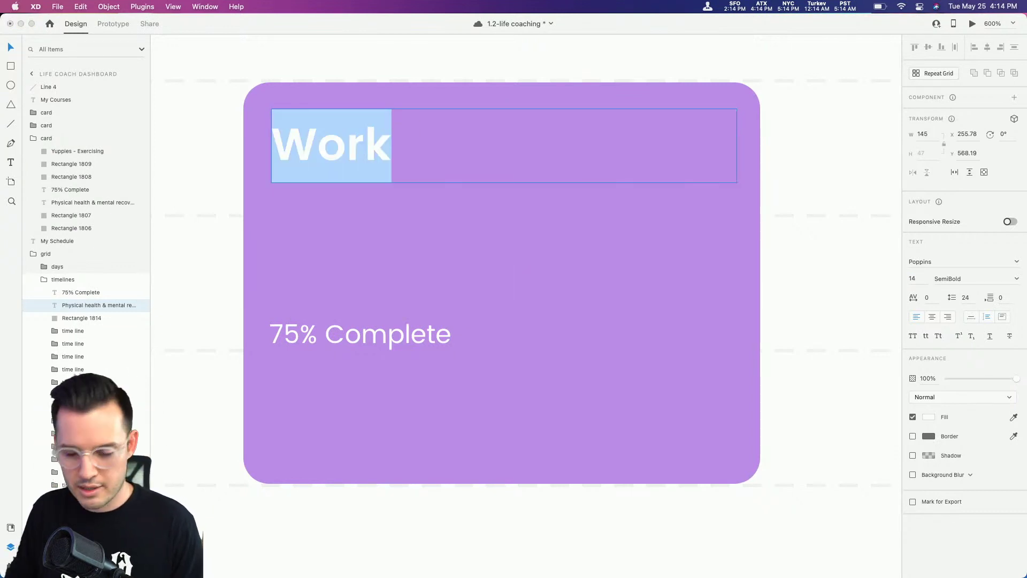
text(Course work)
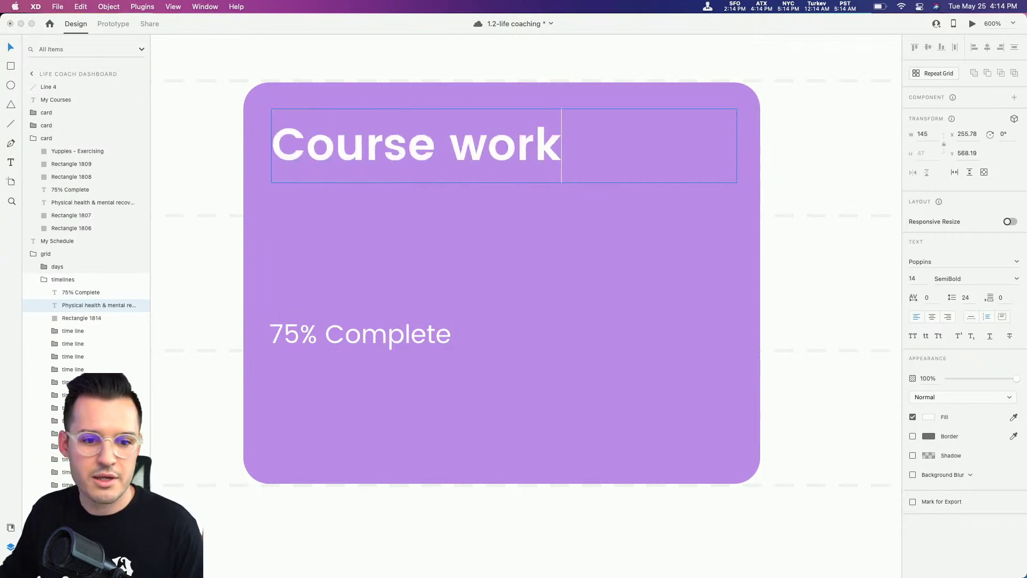
key(Escape)
- Move the 75% Complete text up directly beneath the Course work title
click(371, 339)
double_click(372, 339)
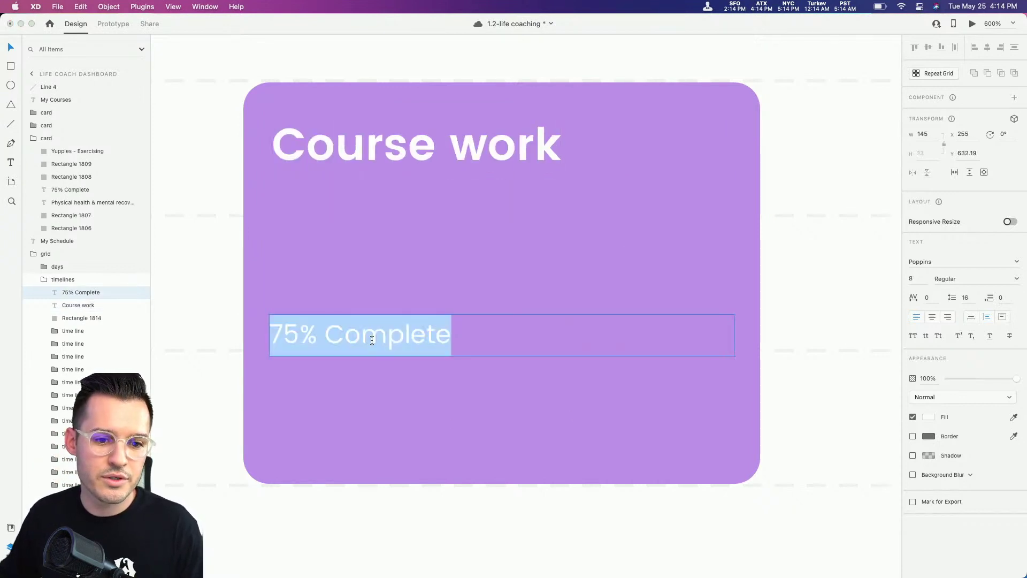
click(207, 278)
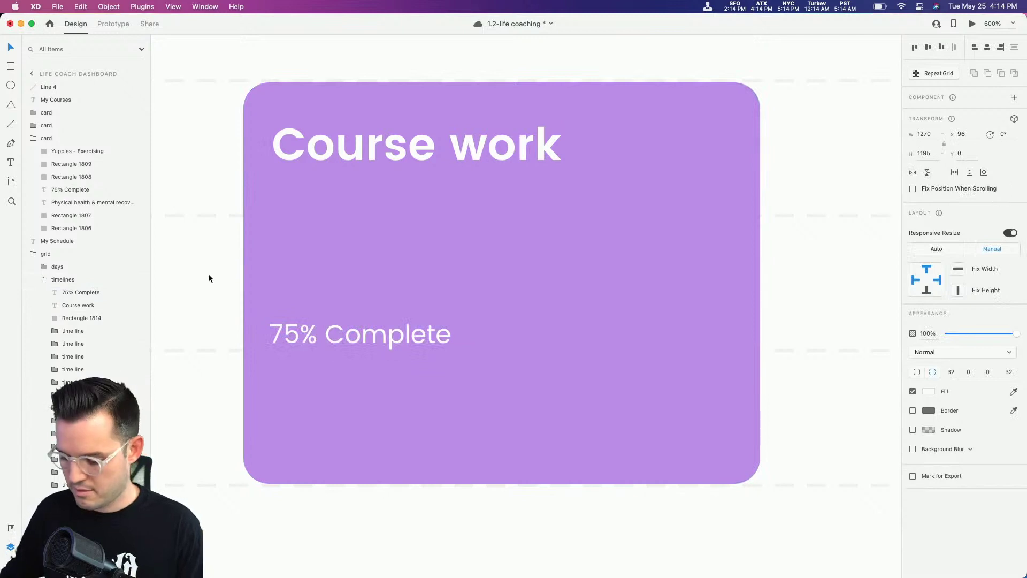
key(super+minus)
scroll(208, 278, left, 5)
drag(591, 326, 597, 239)
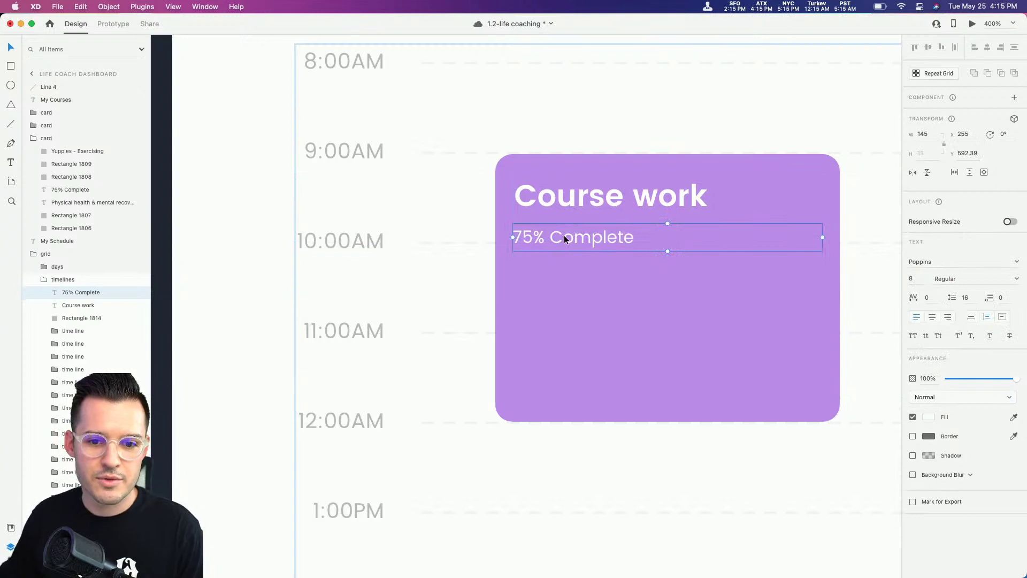
- Replace the 75% Complete text in the purple block with "9Am - 12PM"
double_click(563, 235)
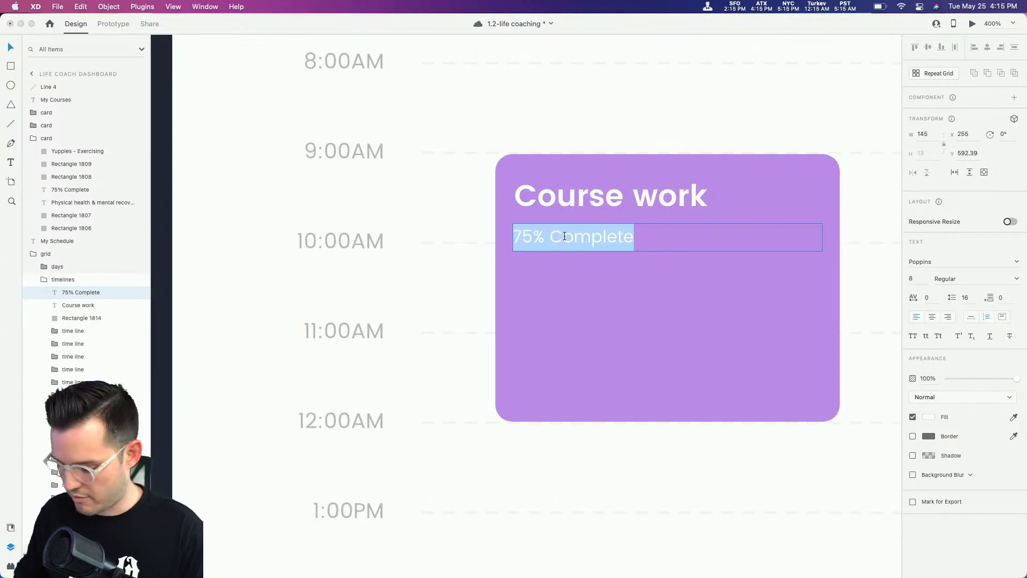
text(9Am - )
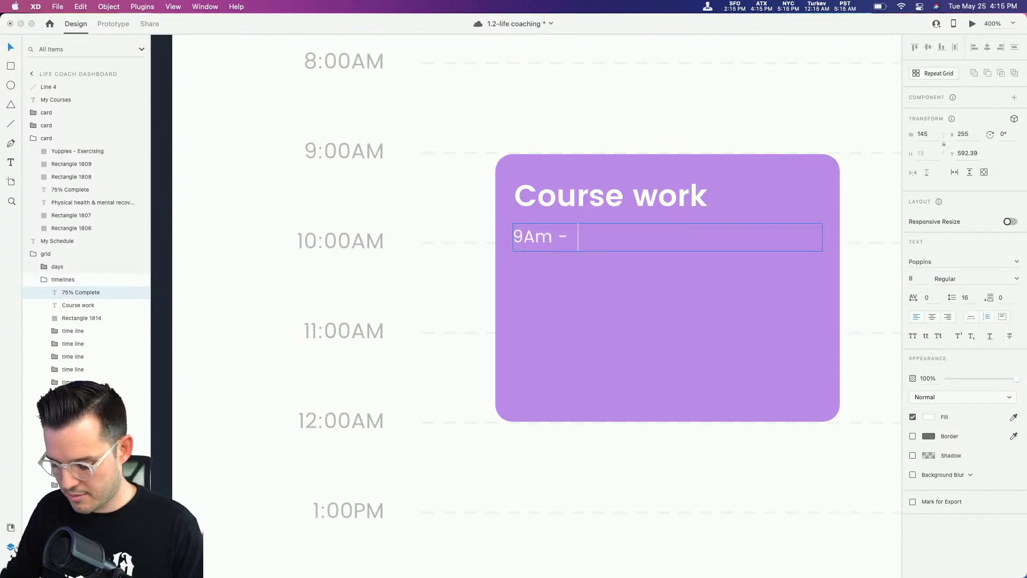
text(12:)
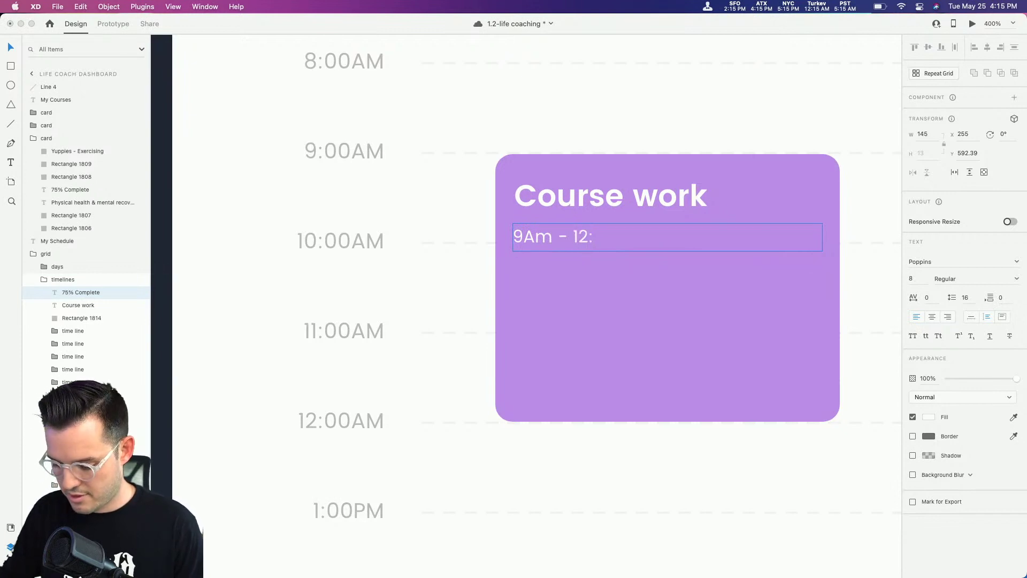
key(BackSpace)
text(PM)
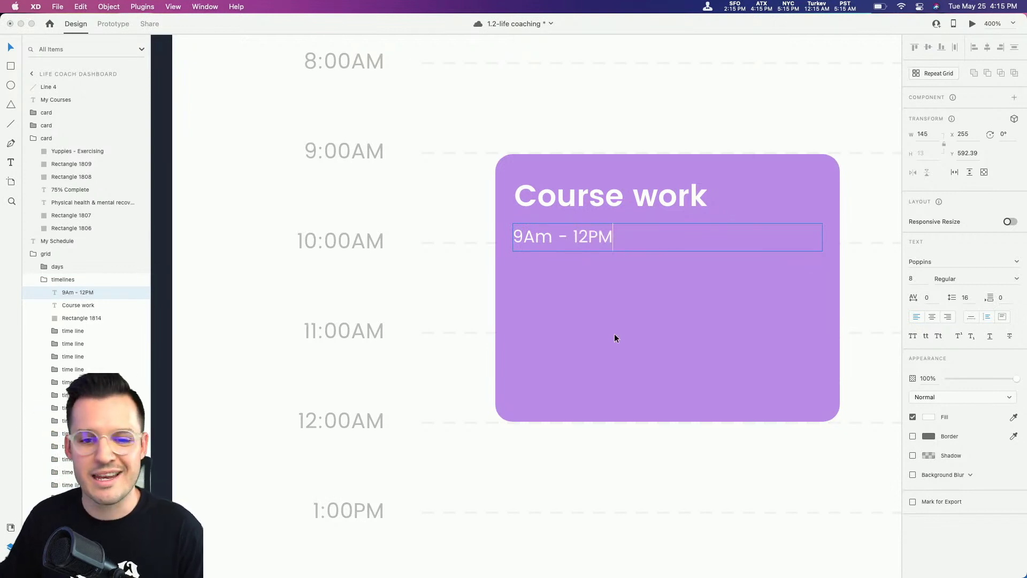
key(Escape)
- Left-align the Course work title with the time text and group them as a vertical stack with a spacing of 1
shift+click(544, 201)
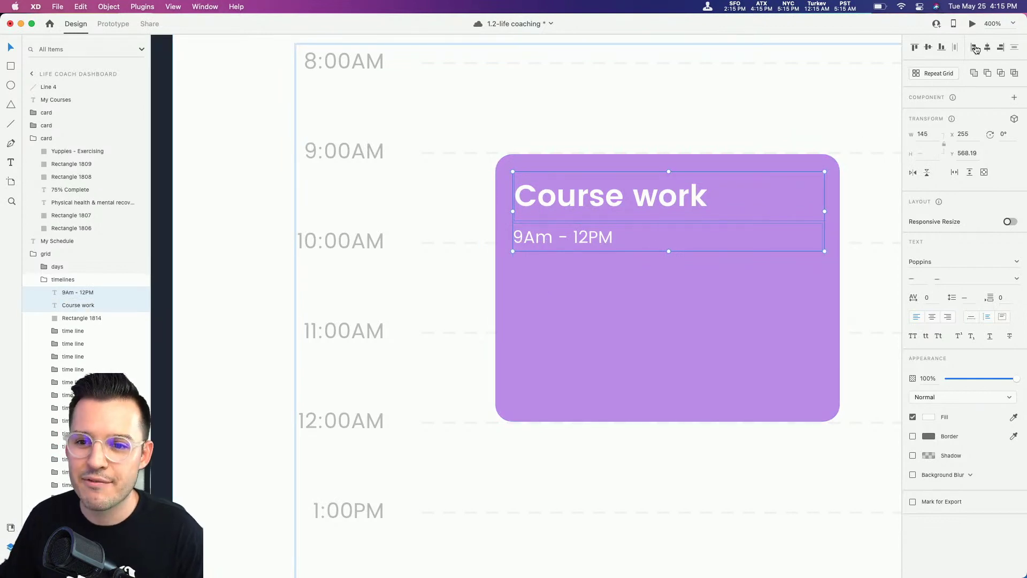
drag(557, 199, 558, 199)
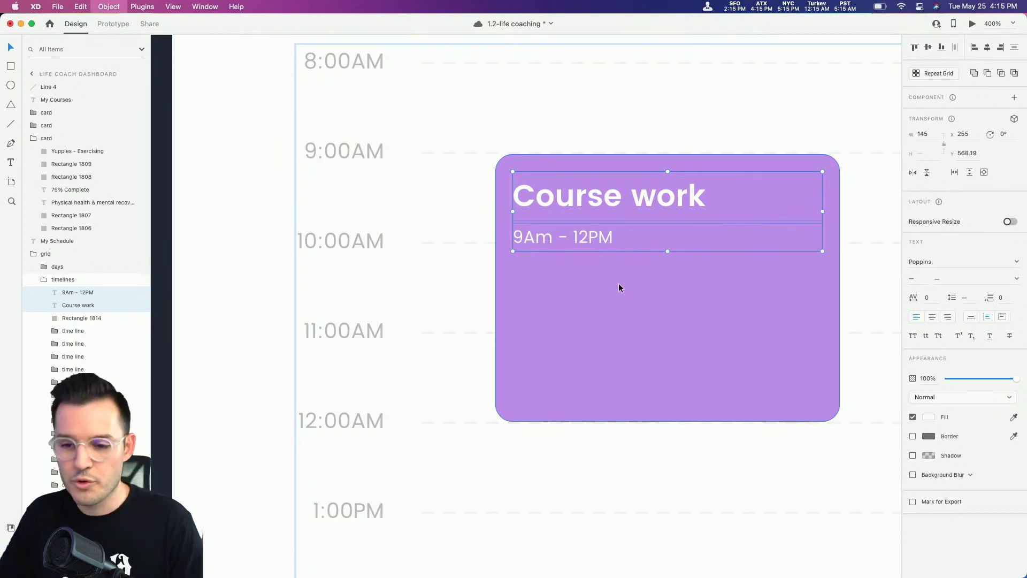
key(super+g)
click(912, 269)
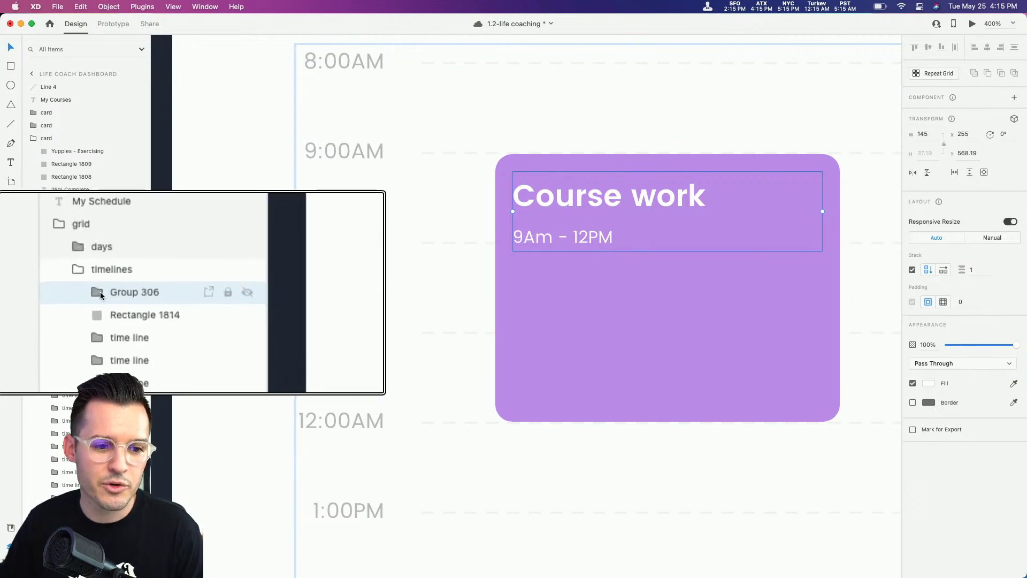
double_click(528, 243)
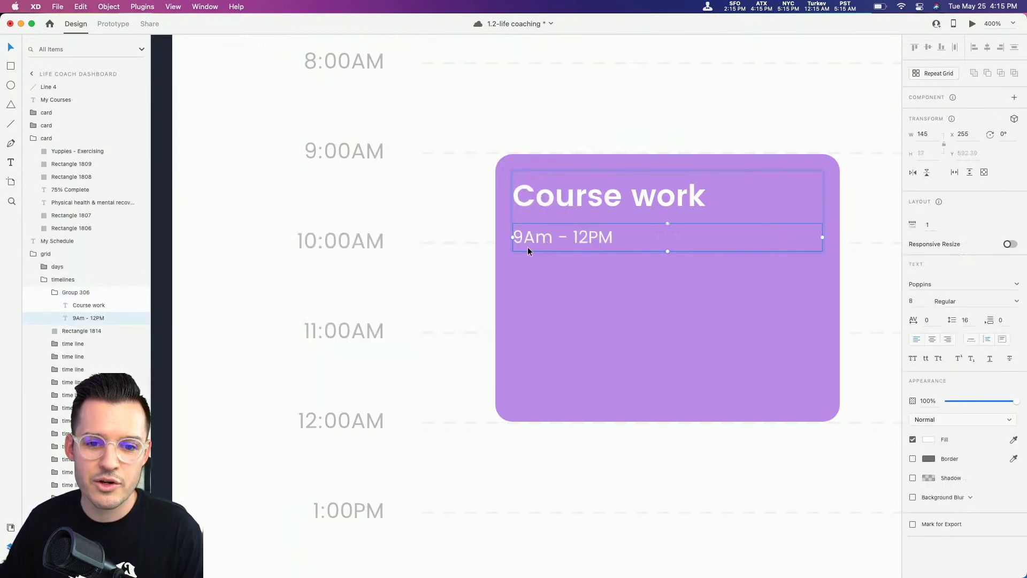
drag(527, 246, 548, 232)
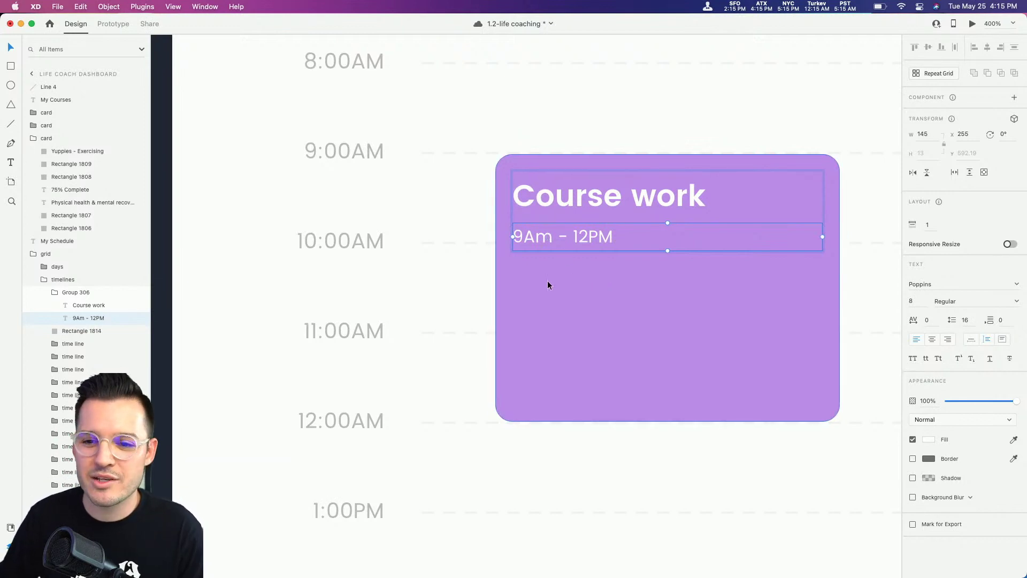
- Rename the stacked text group to "details"
click(55, 295)
click(72, 293)
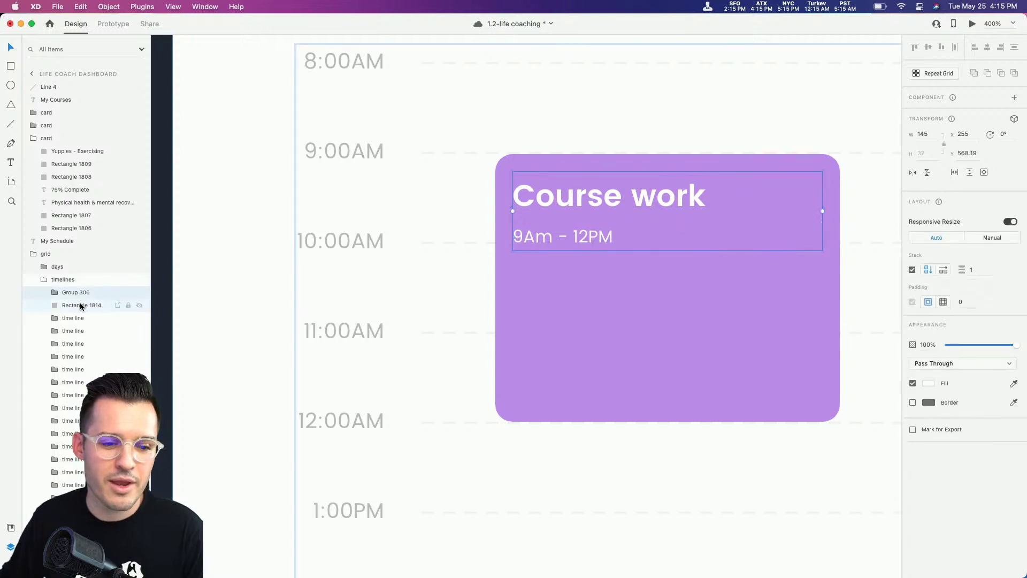
double_click(72, 292)
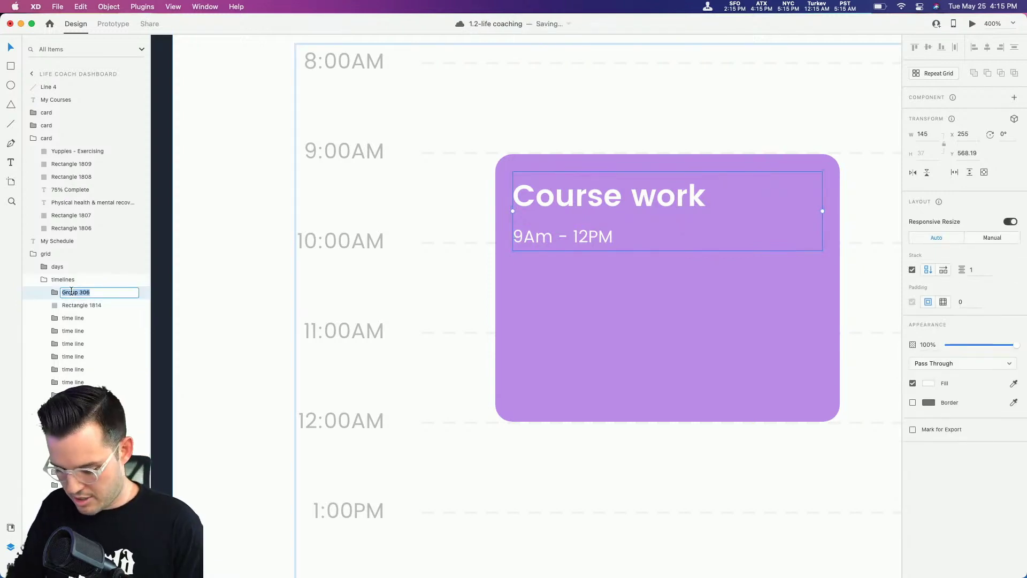
text(details)
key(Return)
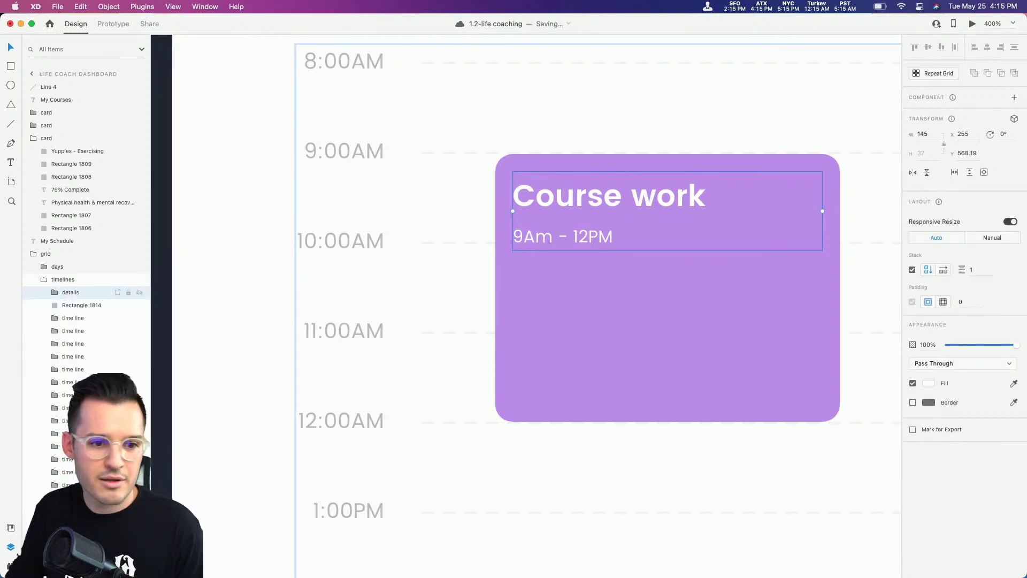
- Group the details group with the purple rectangle and turn on padding for the new group
shift+click(72, 310)
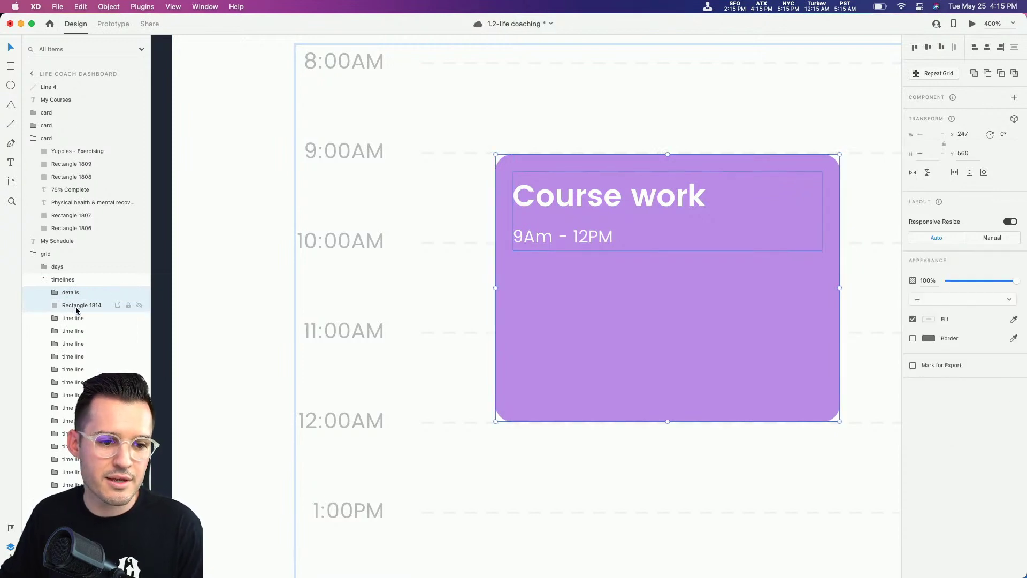
key(super+g)
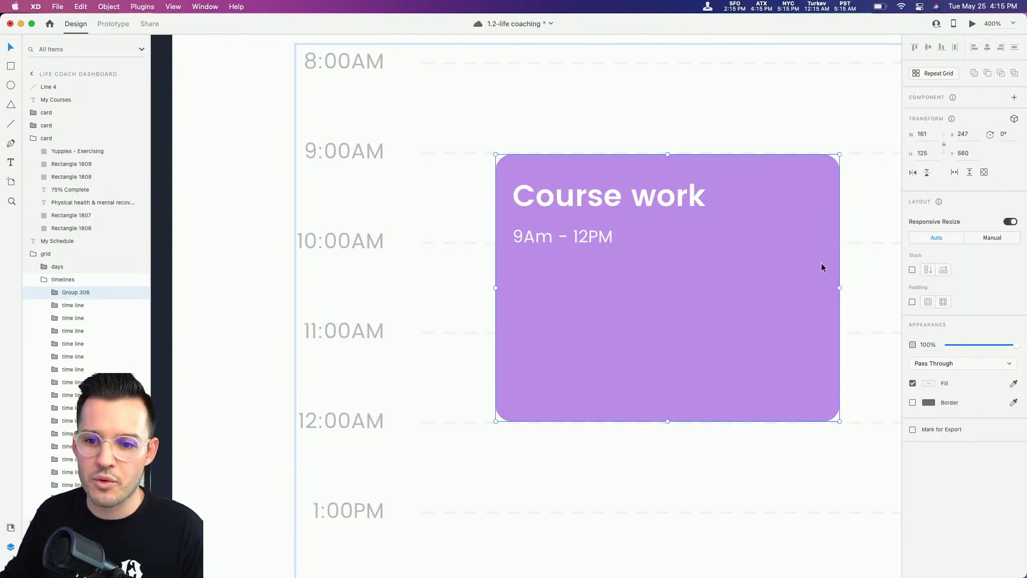
click(912, 303)
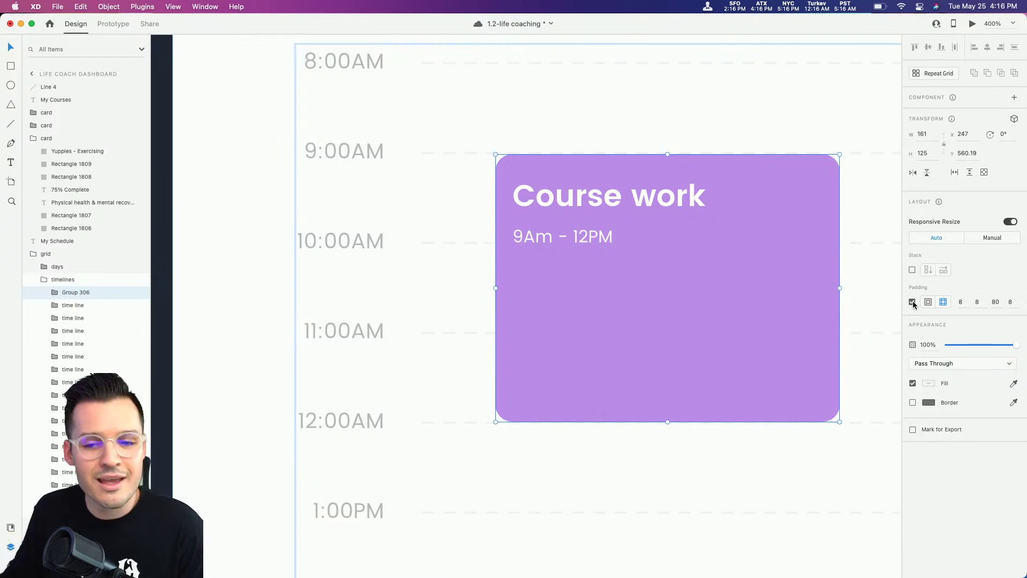
click(994, 303)
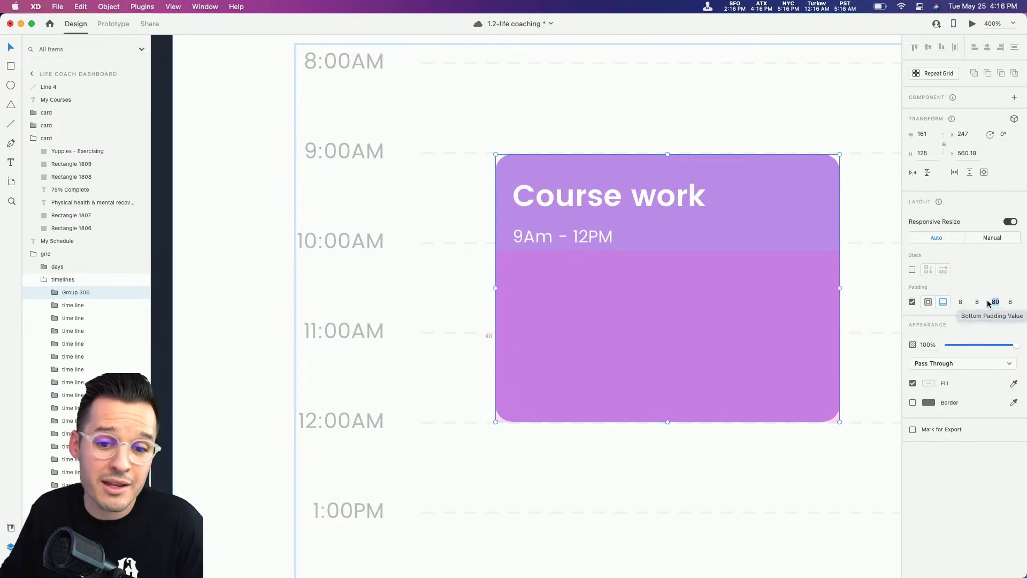
- Test the group's padding by pasting "9Am - 12PM" repeatedly into the time text, and undo the pasted text
double_click(588, 241)
double_click(589, 239)
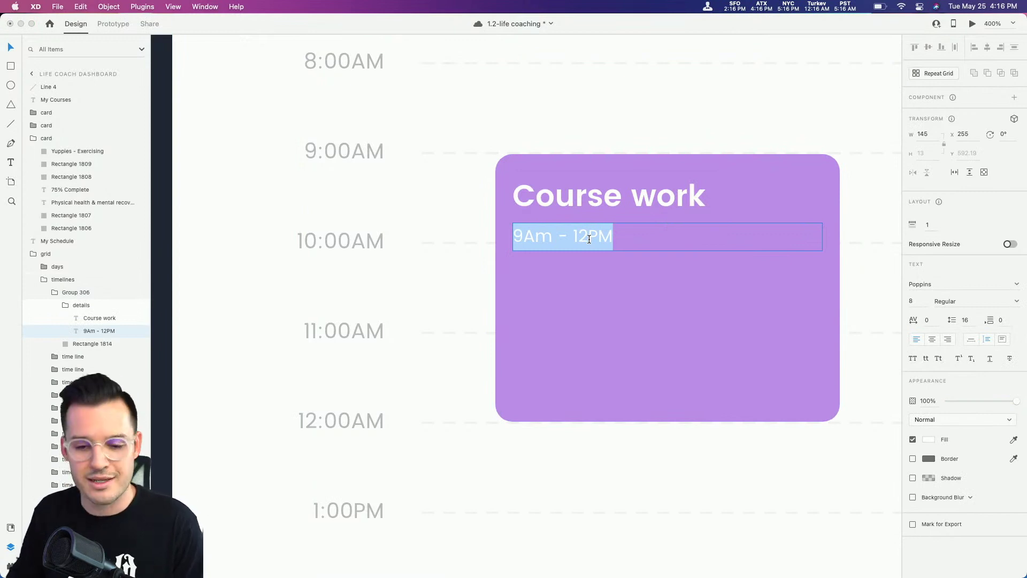
key(super+v)
key(super+v)
key(super+v)
key(super+v)
key(super+v)
key(super+v)
key(super+v)
key(super+v)
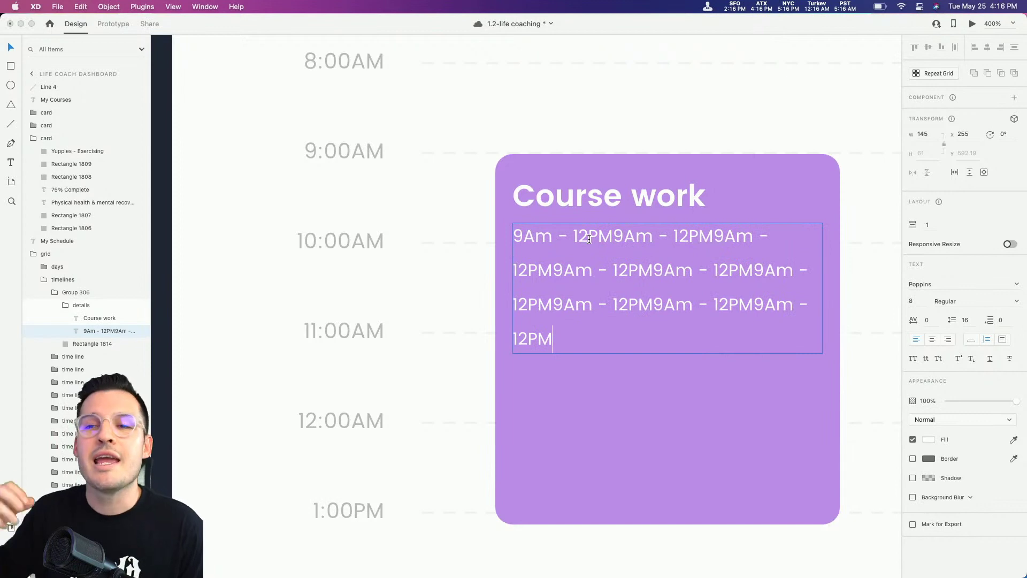
key(super+z)
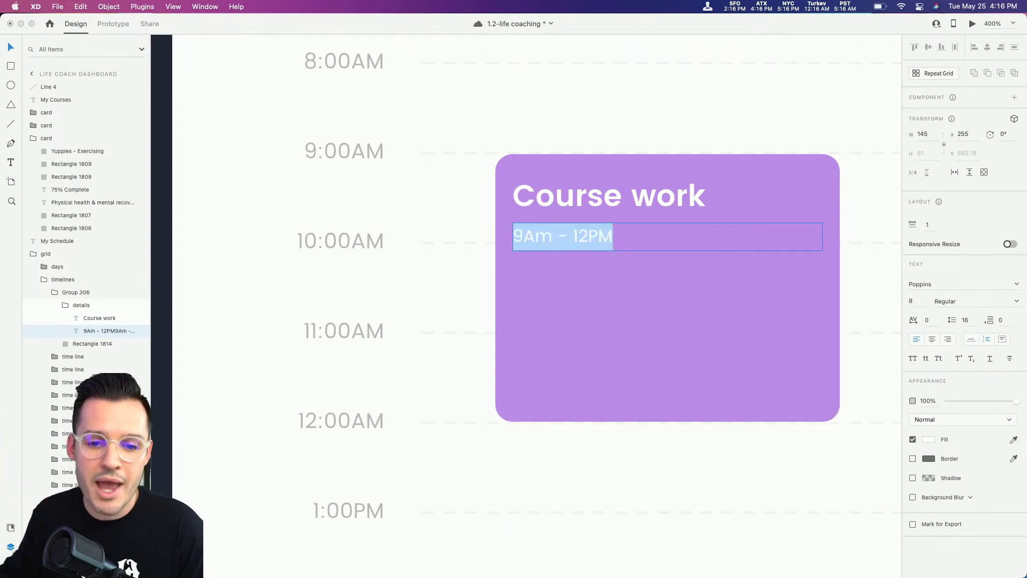
- Rename the padded event group to "card" and convert it into a component
click(62, 303)
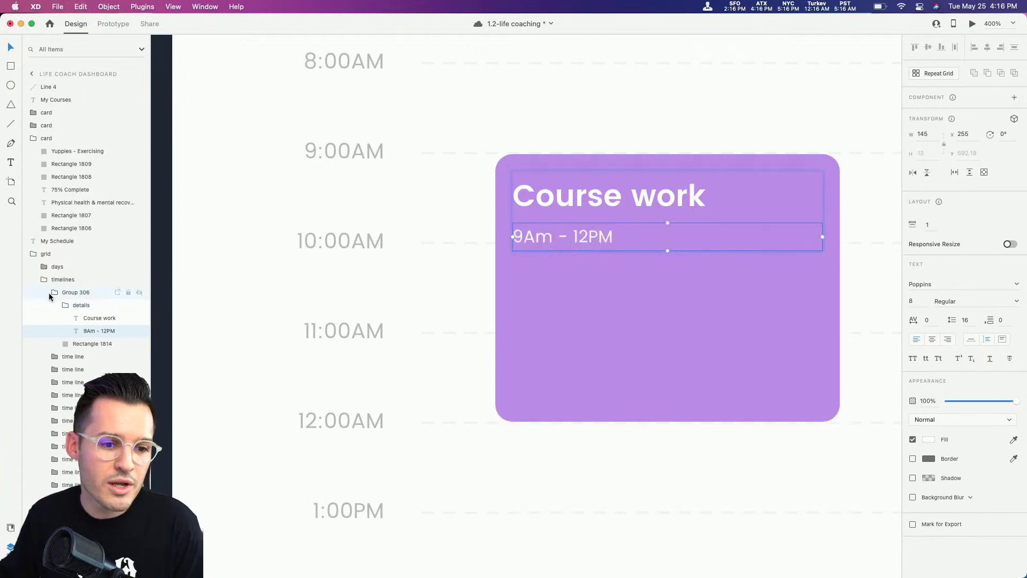
click(49, 293)
click(74, 294)
double_click(73, 294)
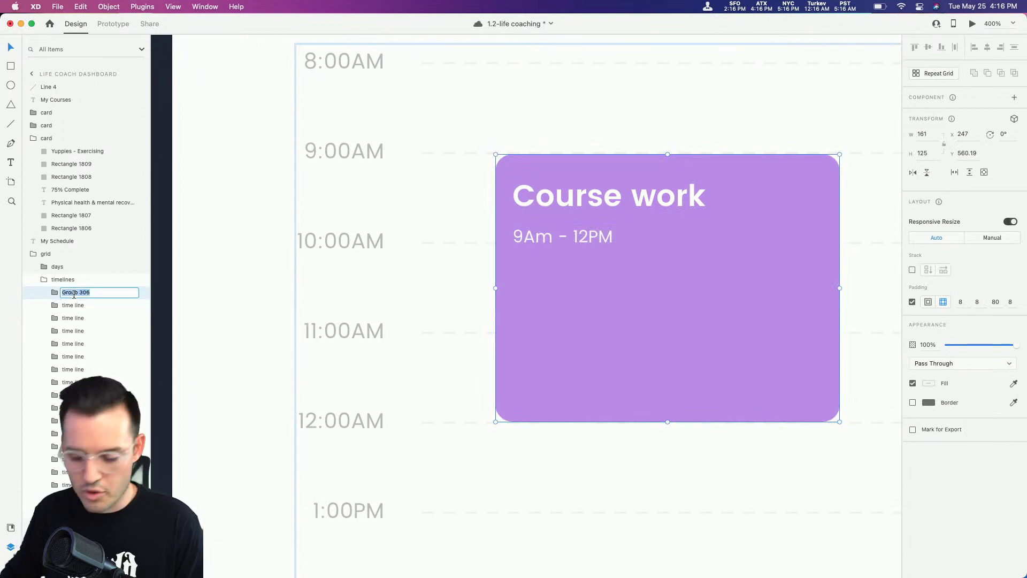
text(card)
key(Return)
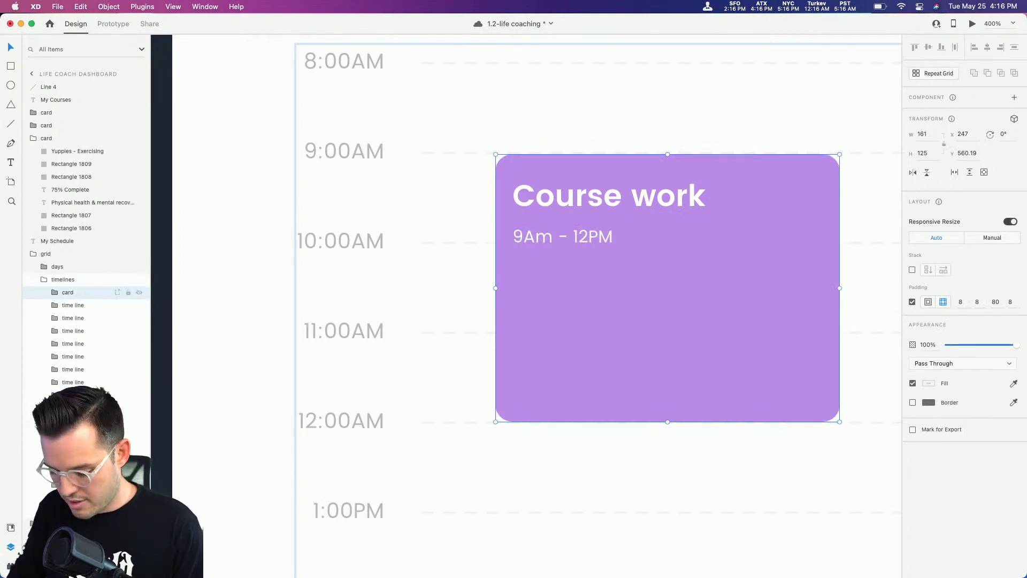
key(super+k)
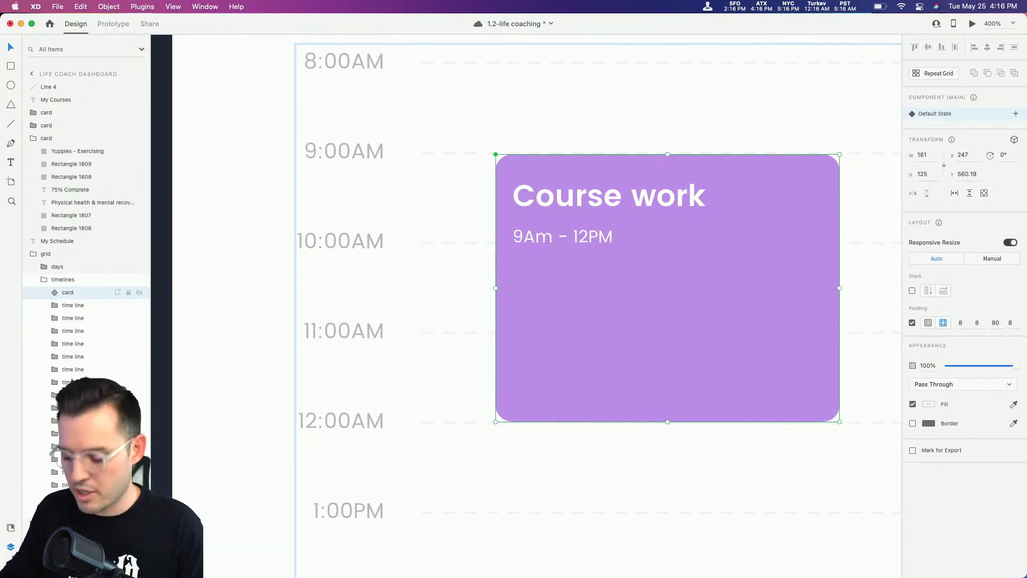
- Duplicate the card component and place the copy at 10:00AM beneath Wednesday and Thursday in the schedule grid
key(super+1)
key(super+equal)
drag(626, 397, 407, 304)
drag(357, 250, 497, 258)
- Narrow the main card component to a width of 95 and position it beneath Monday at 9:00AM
click(367, 222)
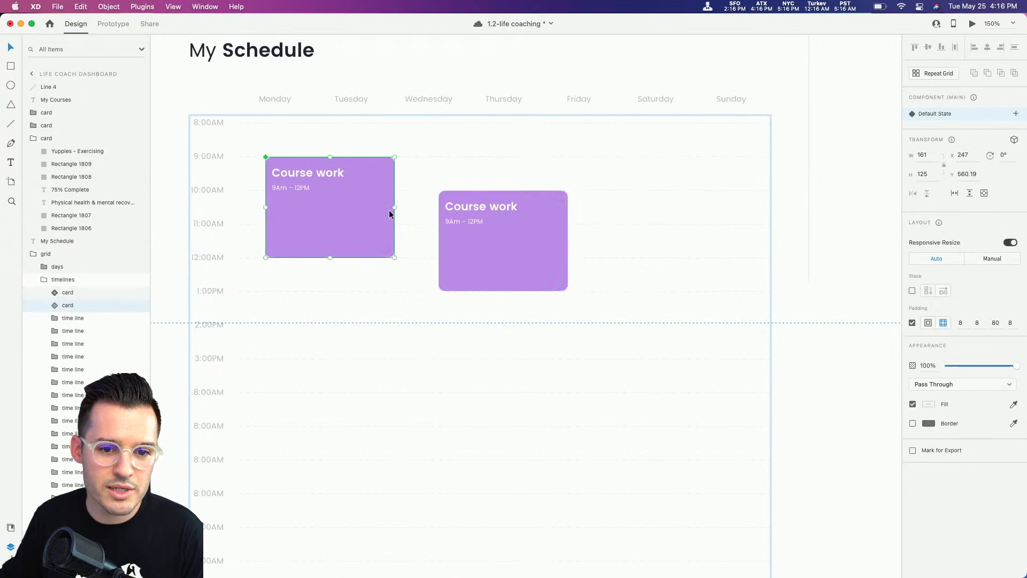
drag(395, 207, 316, 211)
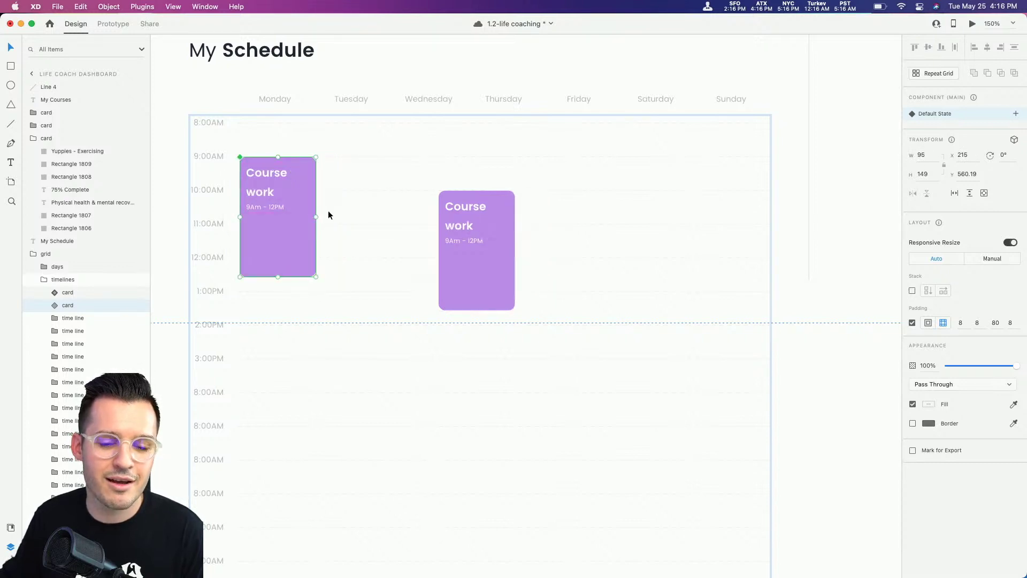
click(447, 225)
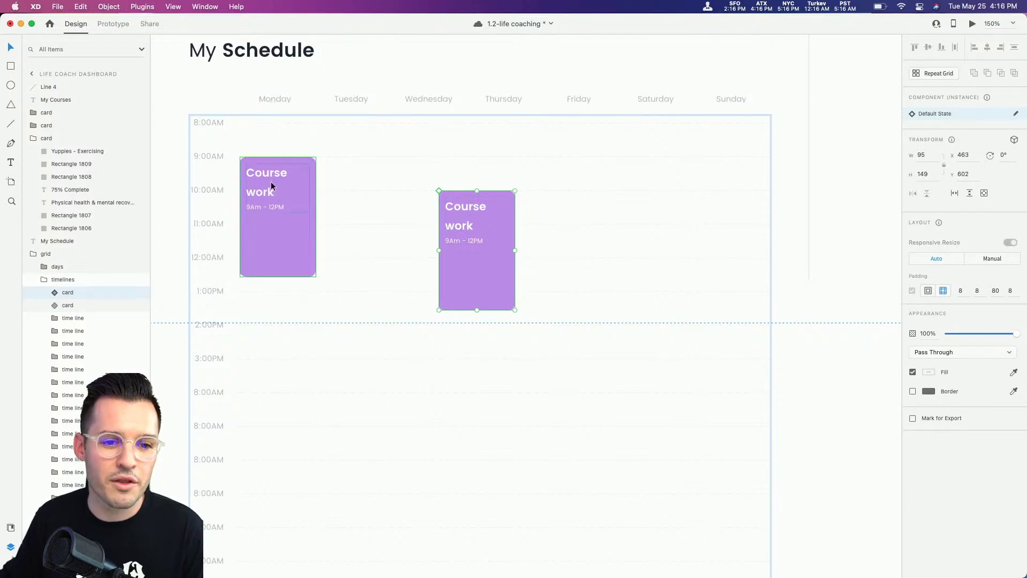
- Move the card copy beneath Wednesday at 11:00AM and place another copy beneath Friday at 2:00PM
click(482, 284)
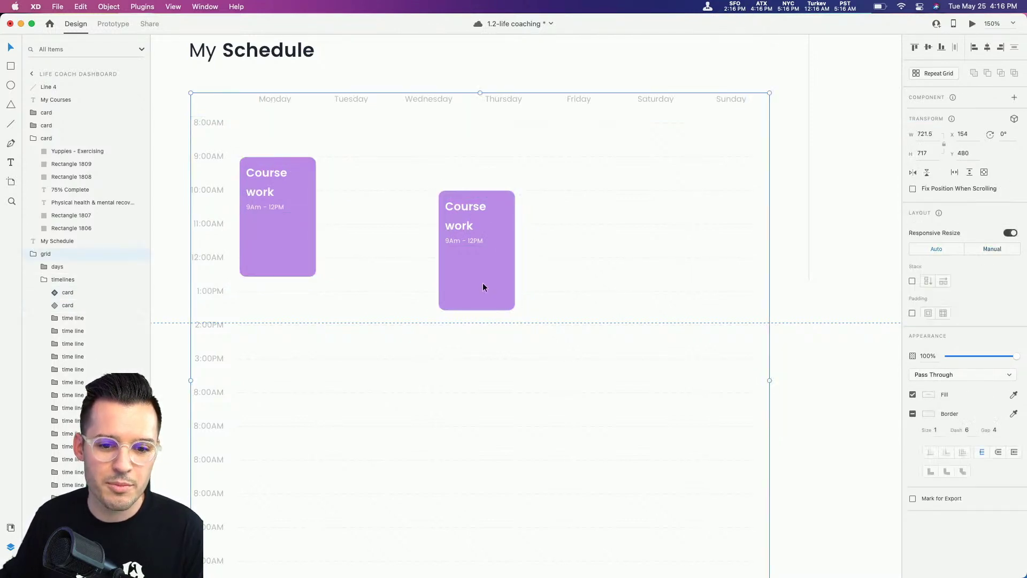
double_click(483, 282)
double_click(482, 282)
drag(483, 288, 594, 384)
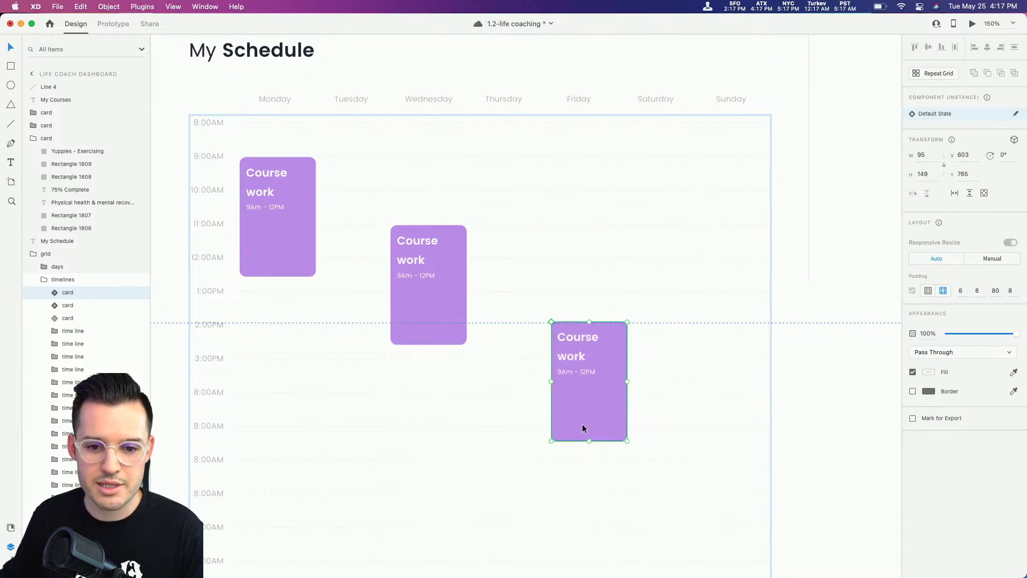
- Shorten the Friday card to a height of 87 by reducing its bottom padding to 18
scroll(582, 425, up, 3)
scroll(582, 422, up, 5)
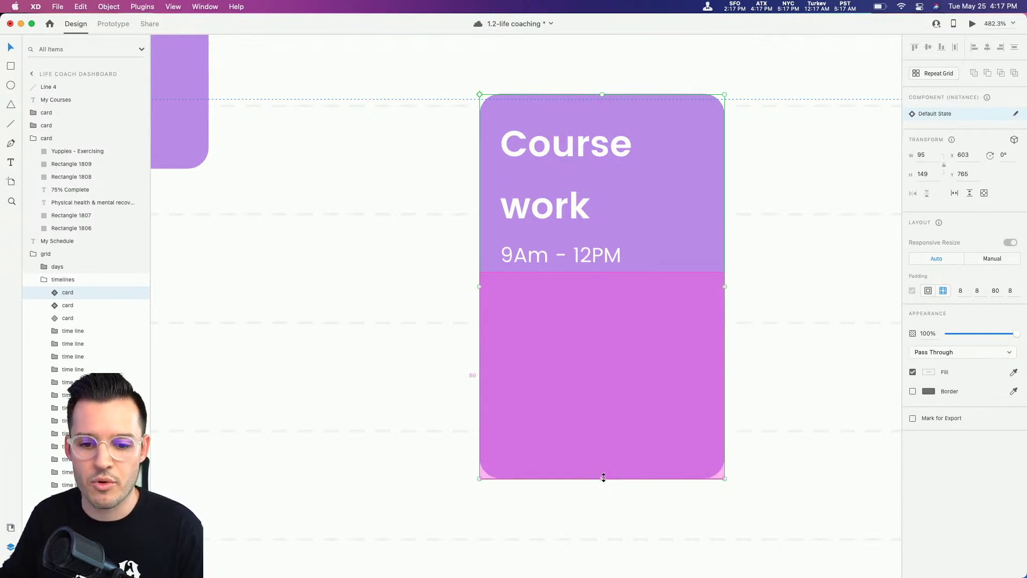
drag(595, 454, 612, 403)
key(super+minus)
key(super+minus)
key(super+minus)
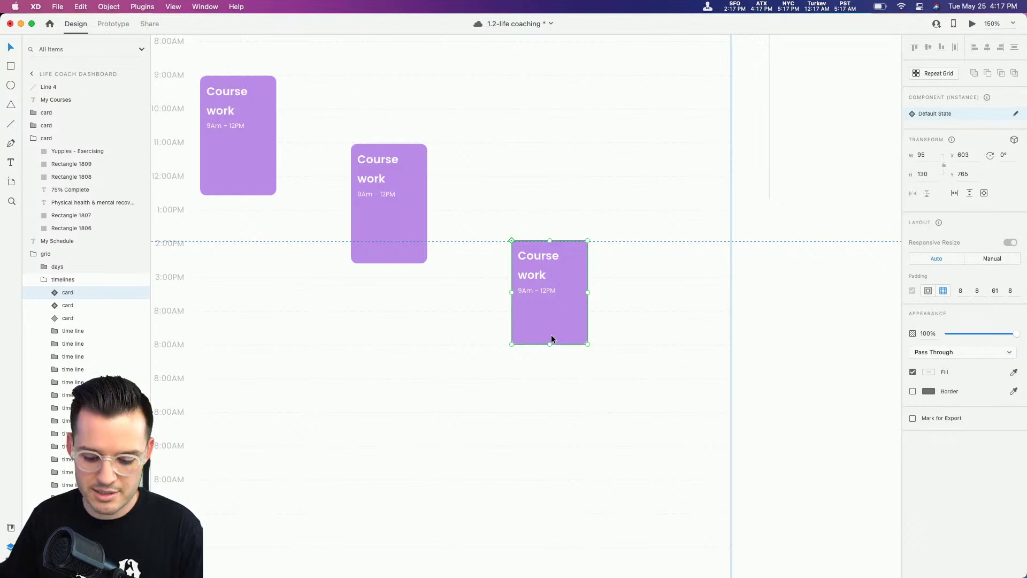
drag(546, 333, 543, 301)
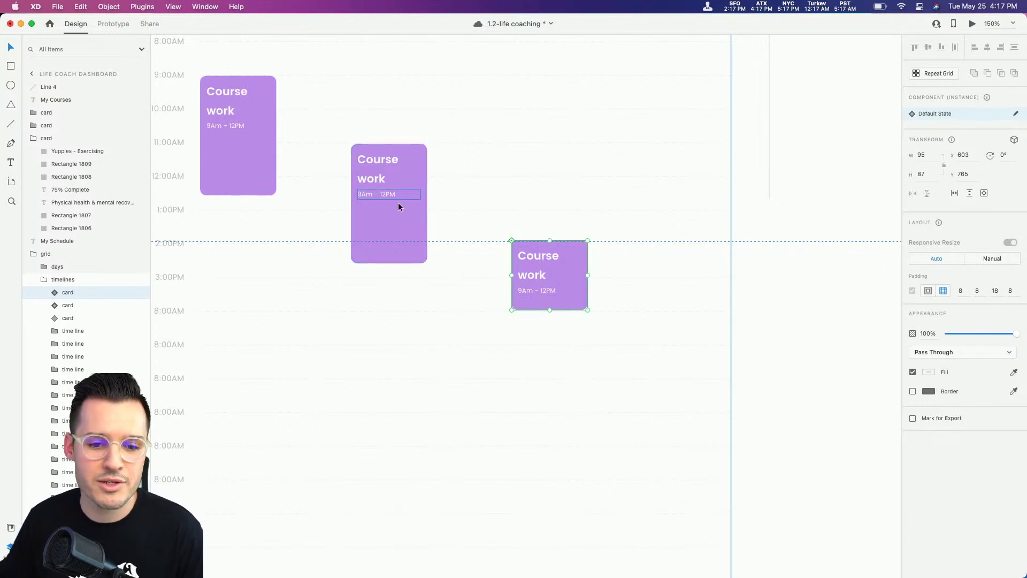
- Fill the Wednesday card's background rectangle with the turquoise sampled from the Networking 101 course card
double_click(404, 234)
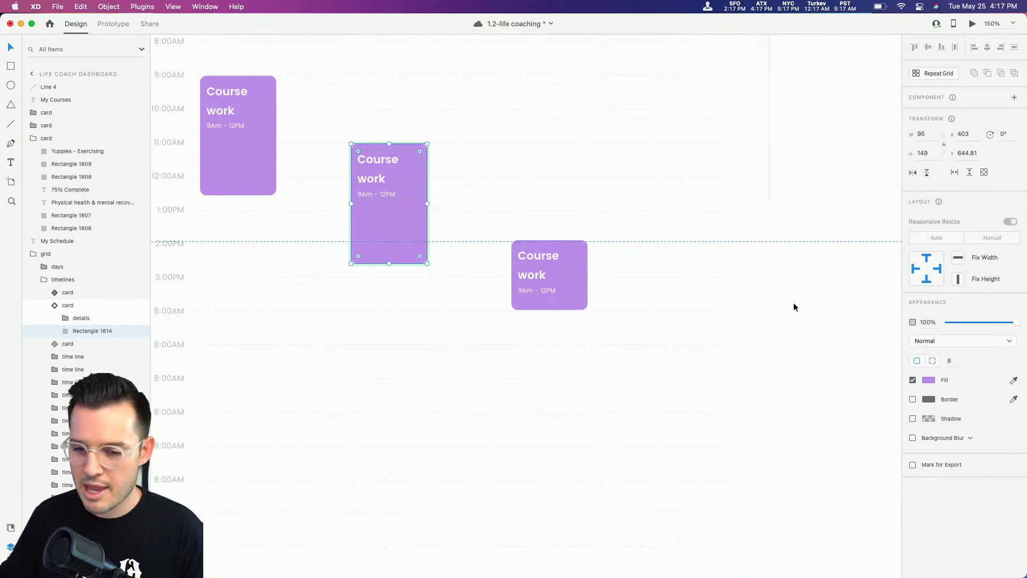
scroll(793, 303, up, 10)
click(691, 259)
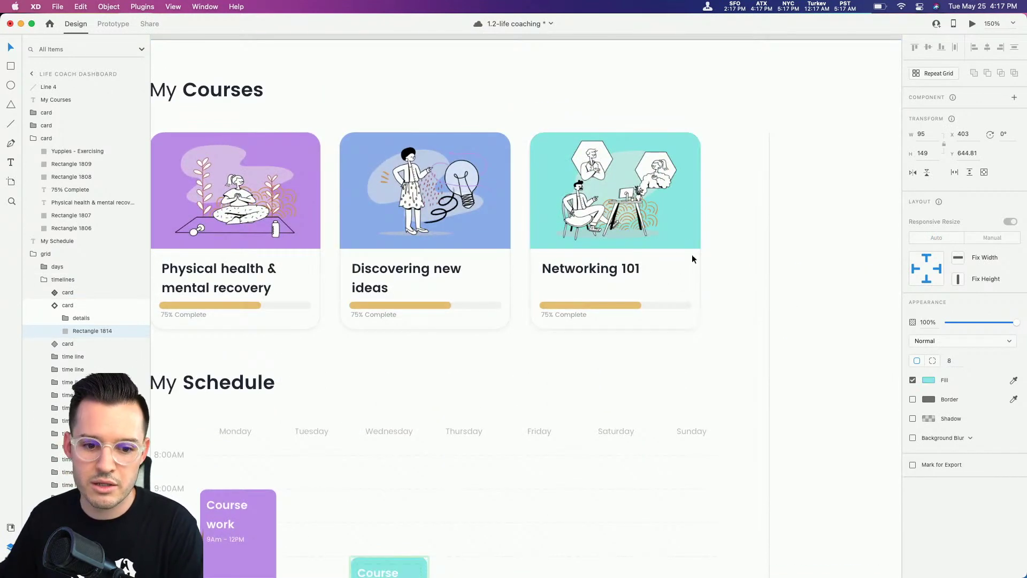
- Fill the Friday card's background rectangle with the blue sampled from the Discovering new ideas course card
scroll(690, 289, down, 8)
double_click(580, 381)
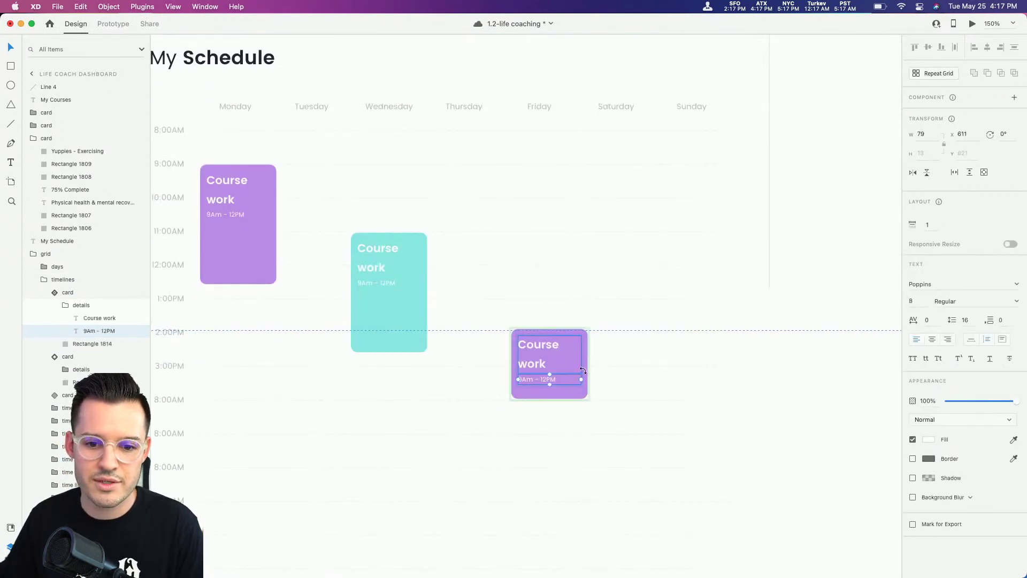
click(586, 371)
scroll(585, 360, up, 4)
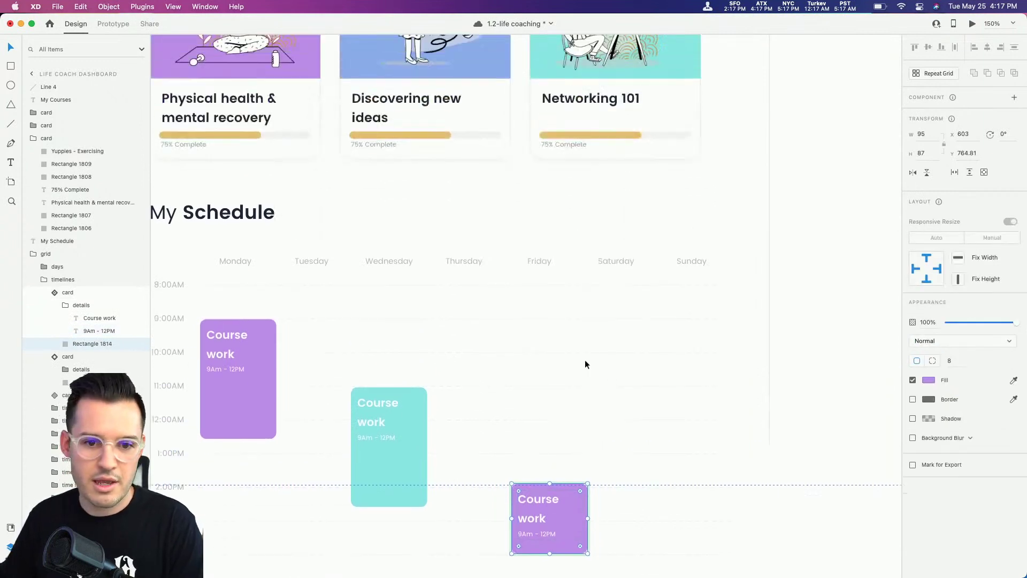
key(i)
click(494, 99)
scroll(636, 393, down, 4)
click(579, 316)
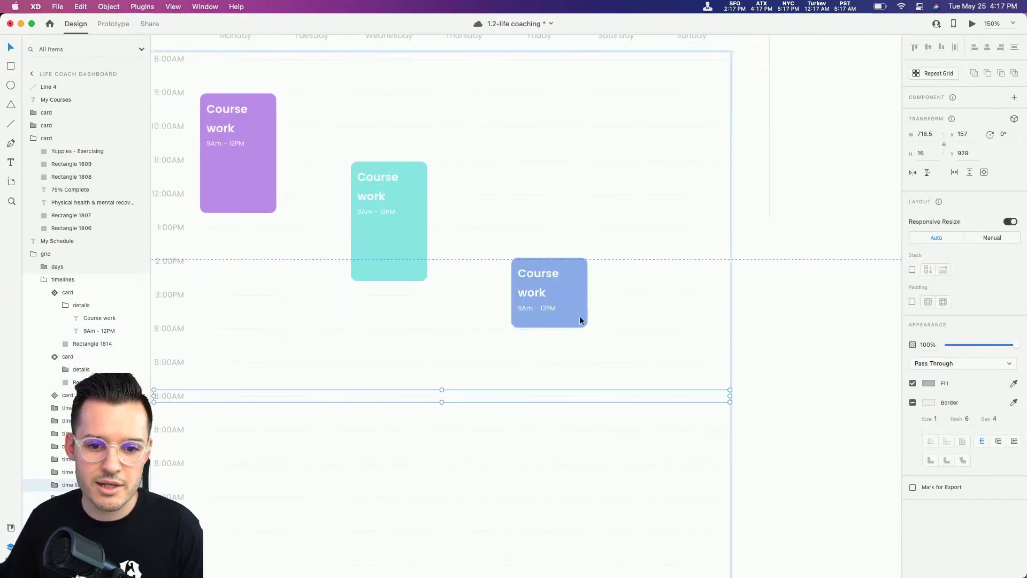
- Change the Friday card's title to "Mentor Meetup"
double_click(542, 289)
double_click(542, 287)
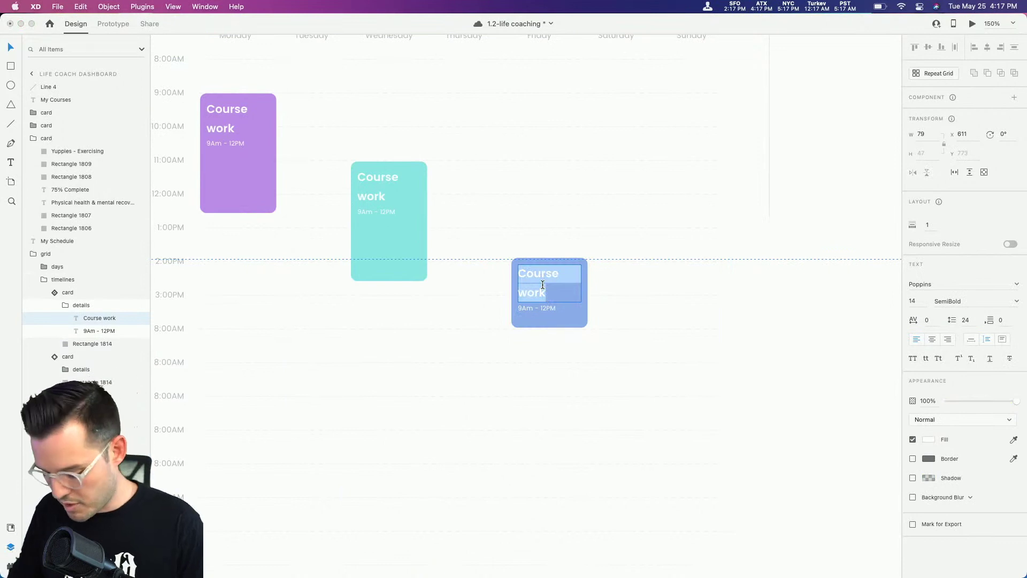
text(Mentor)
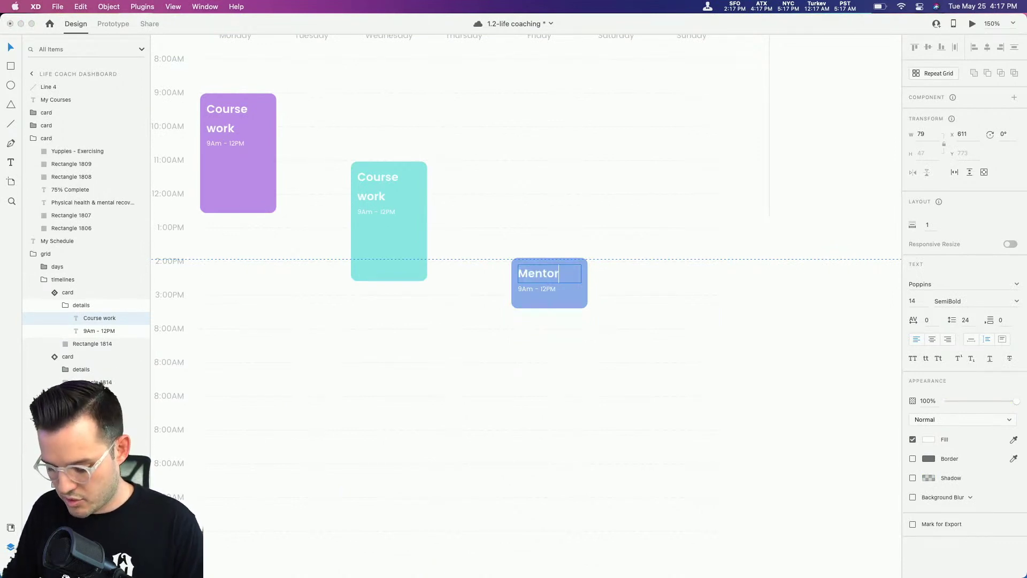
text( Meetup)
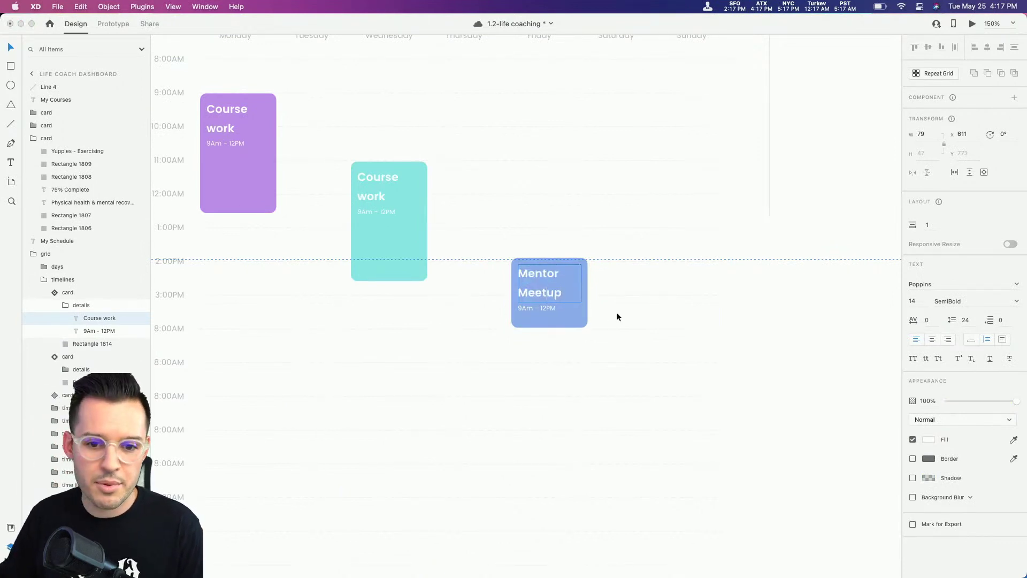
key(Escape)
- Change the Wednesday card's title to "Meditation"
double_click(373, 179)
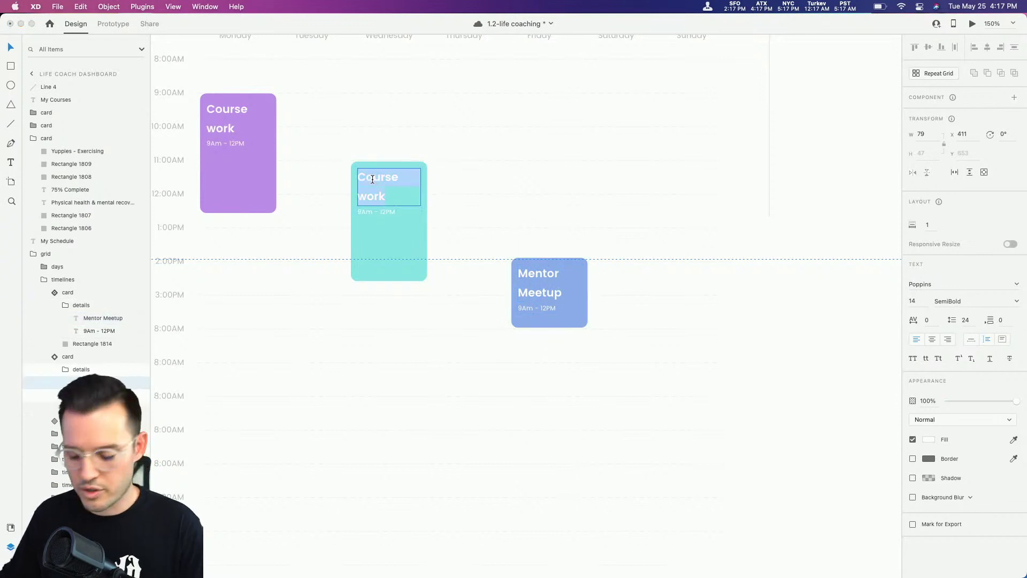
key(BackSpace)
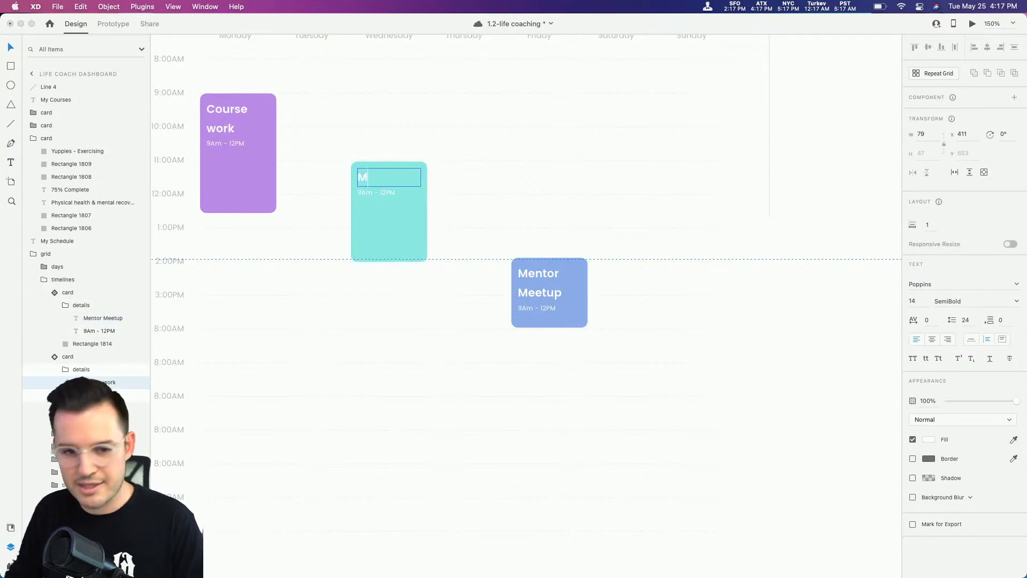
text(Meditation)
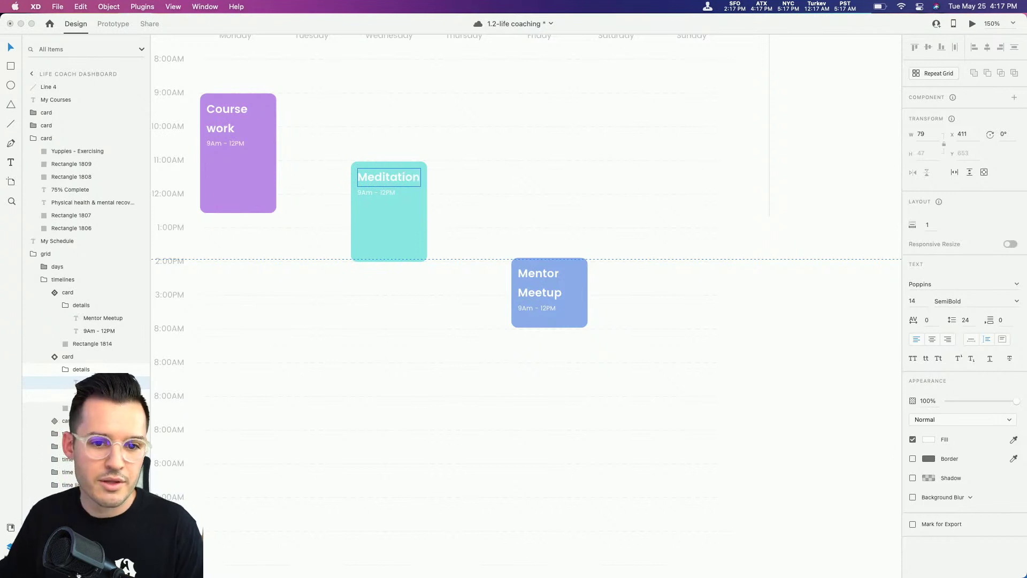
click(493, 216)
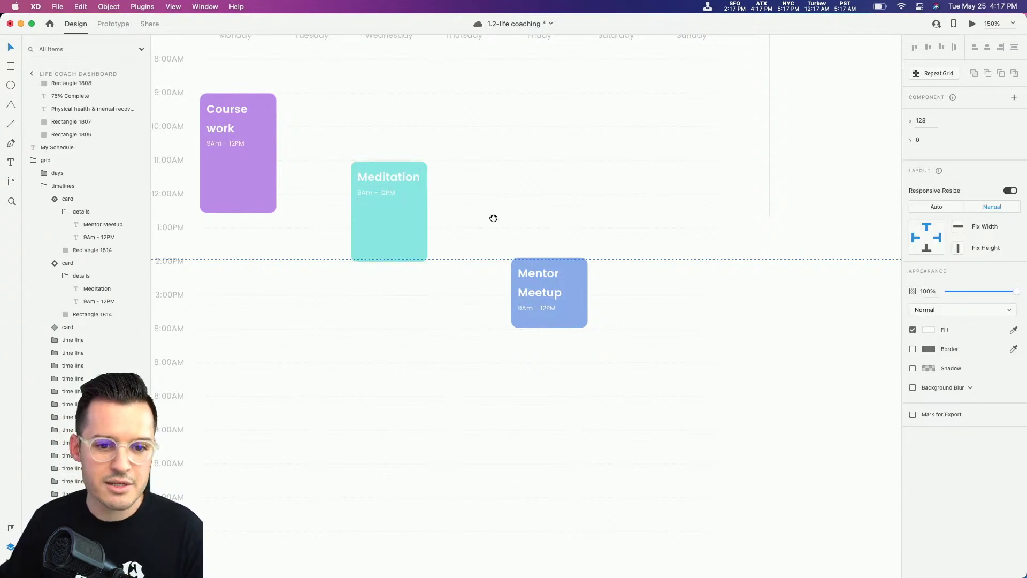
- Copy the Meditation card beneath Tuesday in the lower rows, and the Course work card beneath Mentor Meetup on Friday
drag(492, 216, 595, 245)
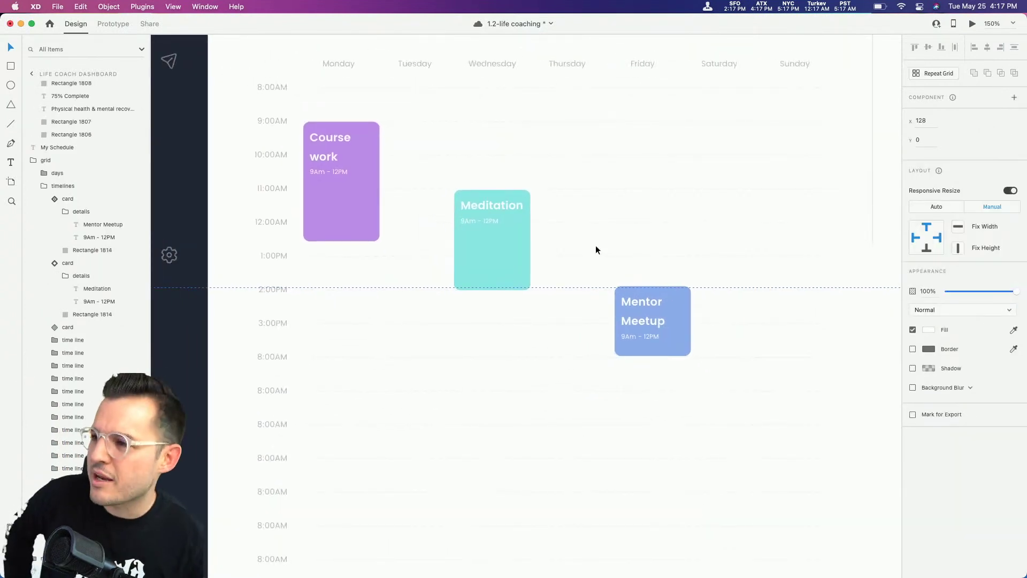
double_click(498, 225)
drag(496, 225, 422, 411)
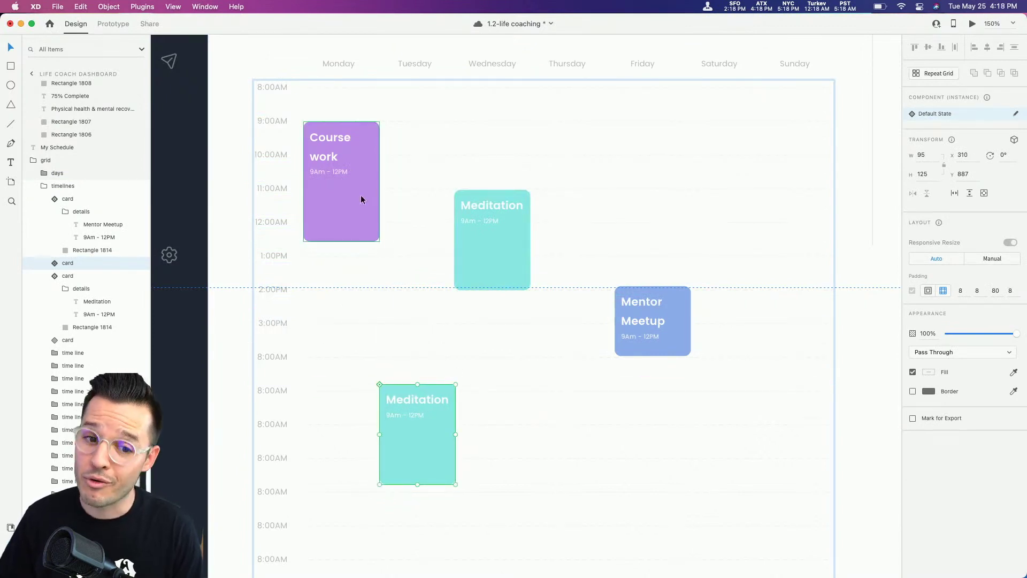
drag(361, 199, 649, 429)
- Preview the Life Coach Dashboard artboard and check how the page scrolls down to My Schedule and back
key(super+minus)
key(super+minus)
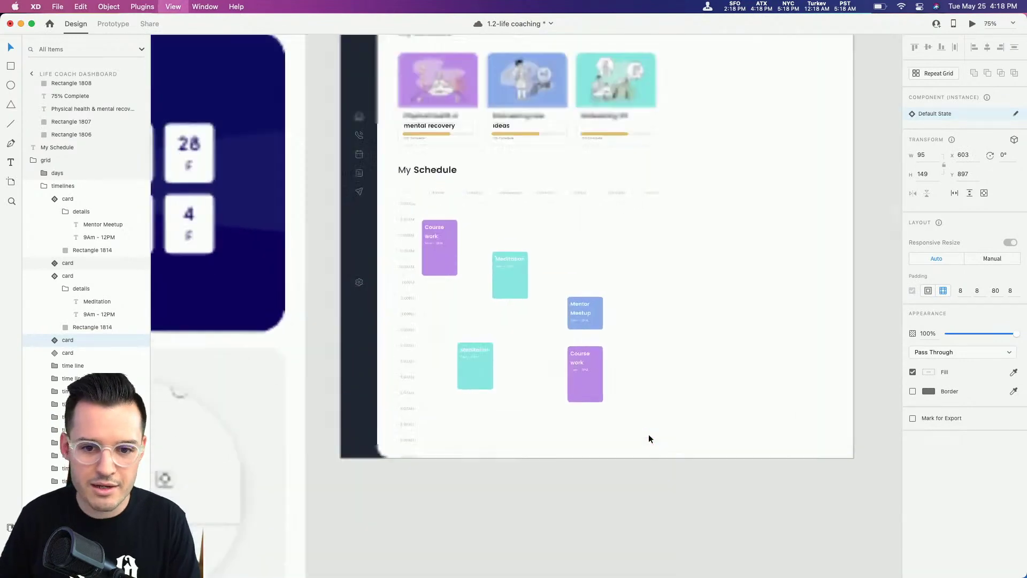
scroll(656, 149, up, 5)
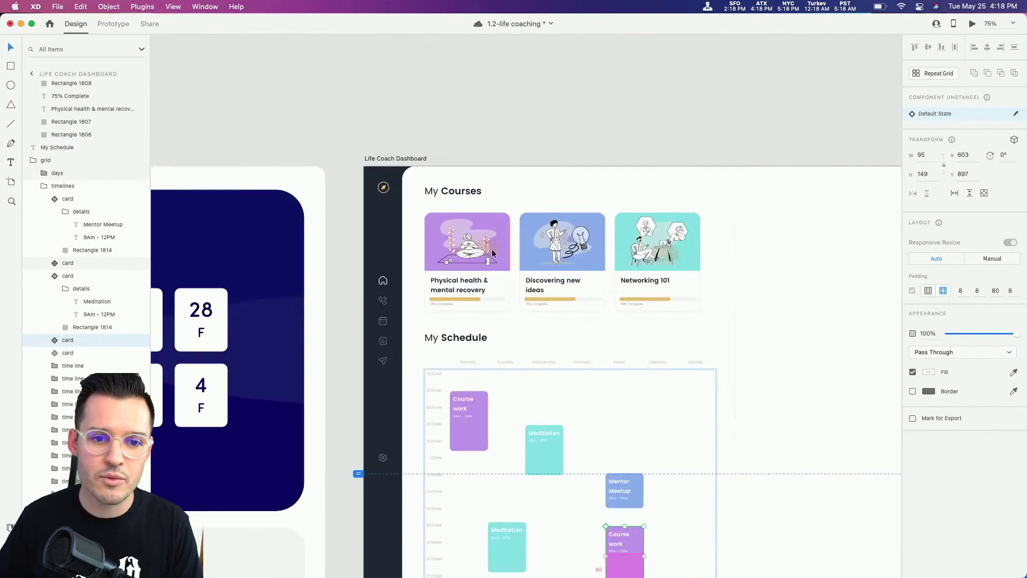
click(412, 159)
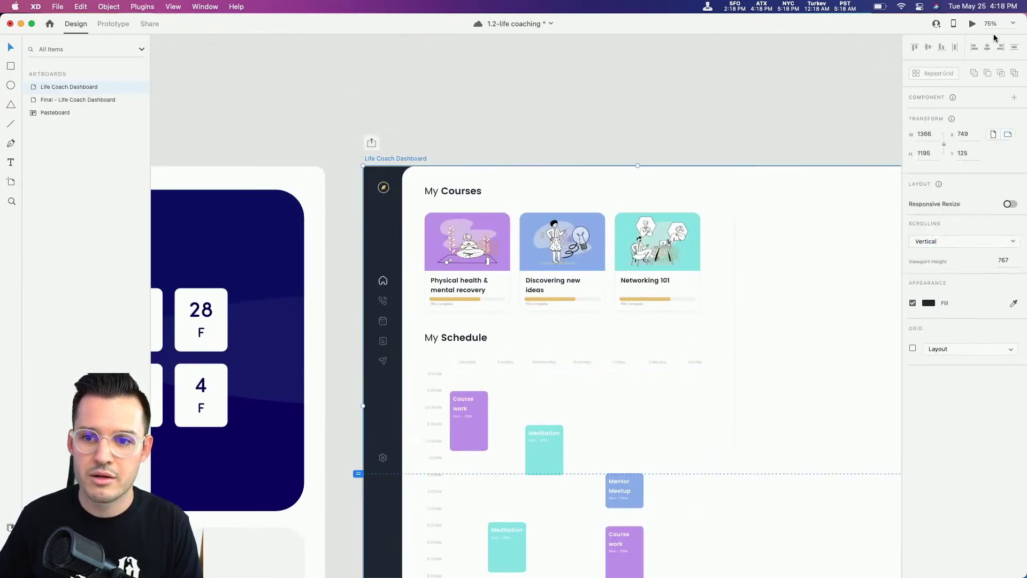
click(972, 24)
scroll(504, 377, down, 10)
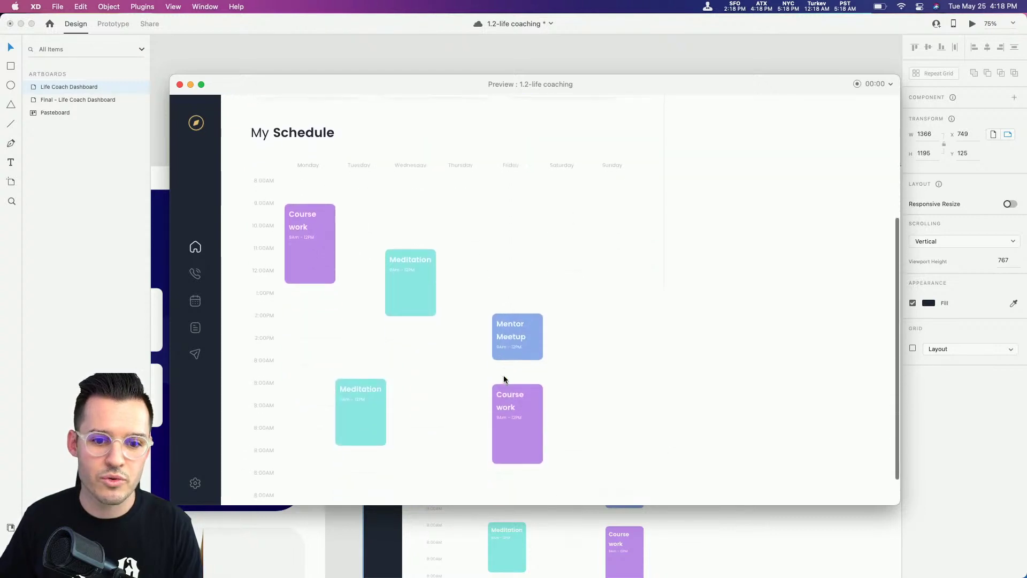
scroll(503, 375, up, 5)
scroll(504, 374, down, 5)
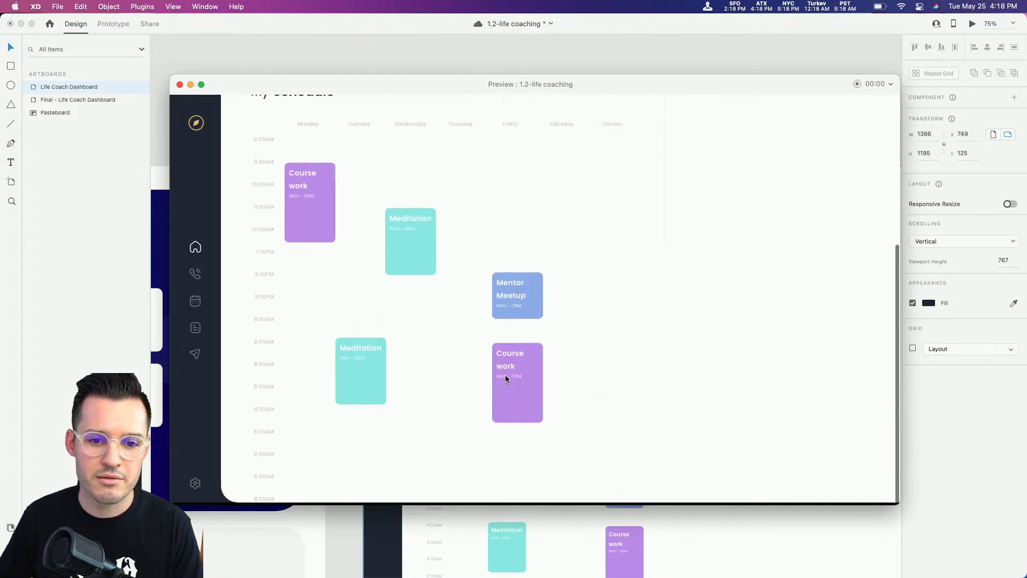
scroll(504, 374, up, 5)
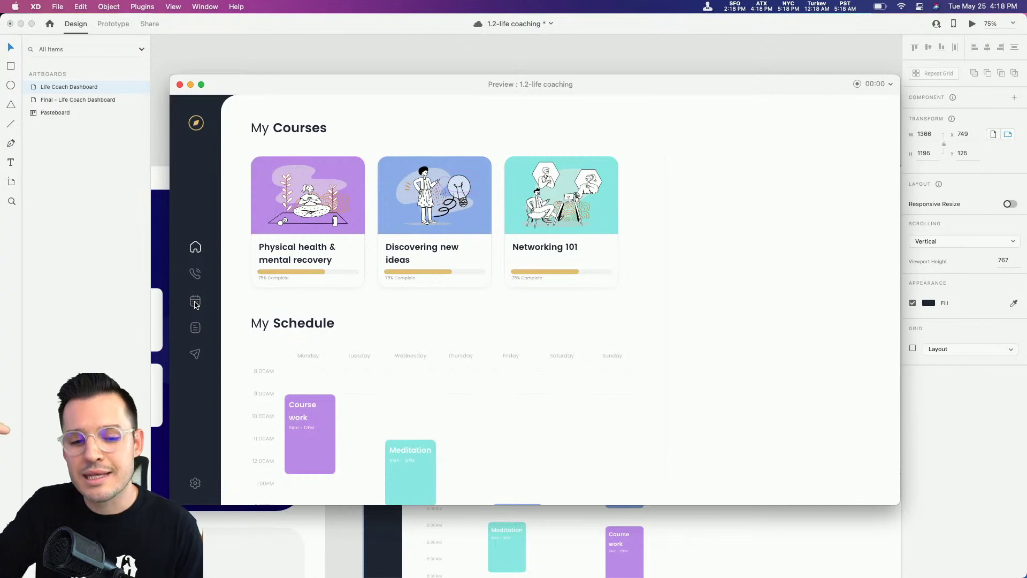
click(180, 85)
- Link the calendar icon in the dashboard's side navigation to the schedule grid as a tap-triggered Scroll To action in Prototype mode
scroll(389, 282, down, 5)
scroll(388, 282, right, 5)
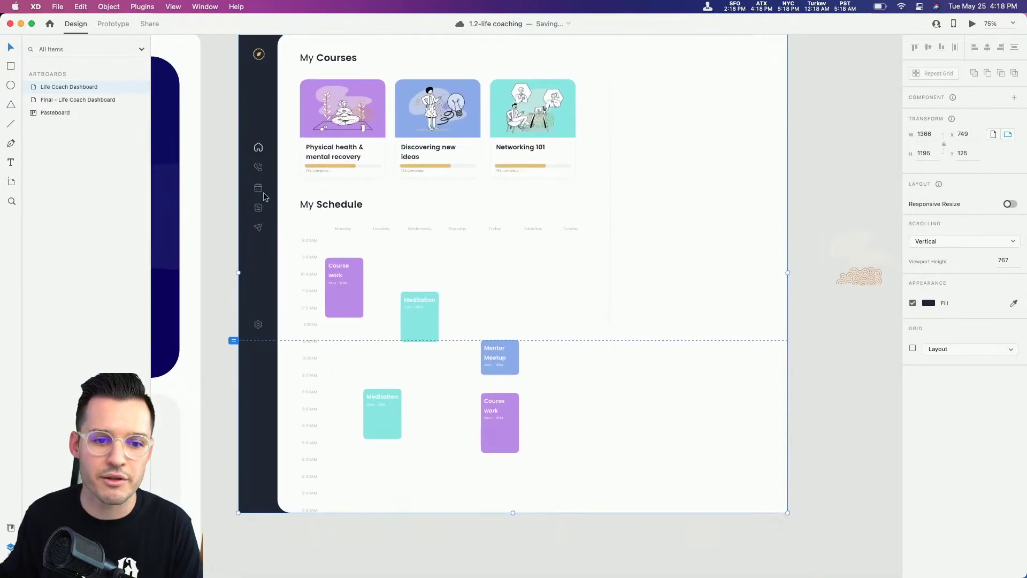
click(259, 193)
double_click(260, 190)
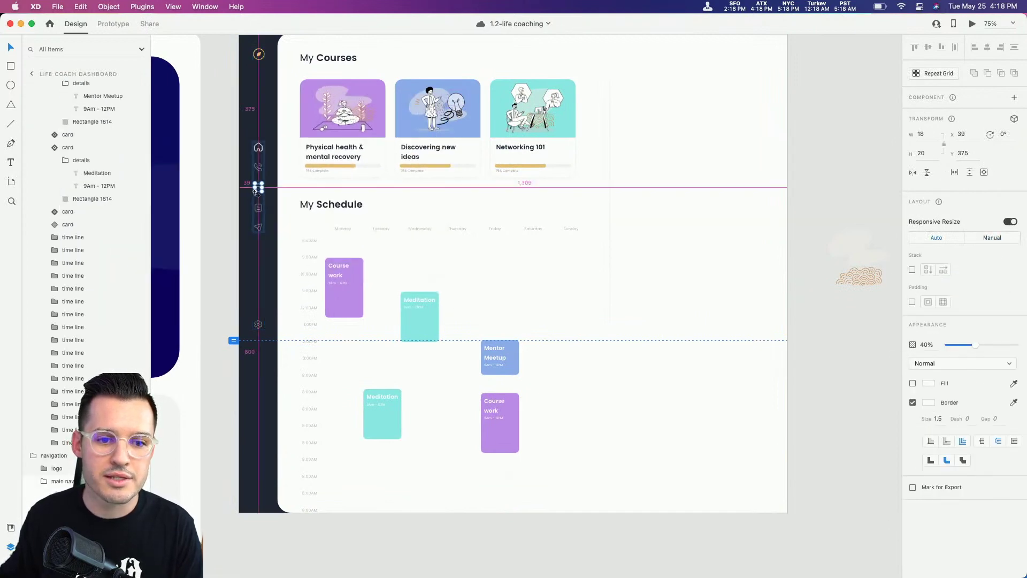
scroll(172, 92, up, 3)
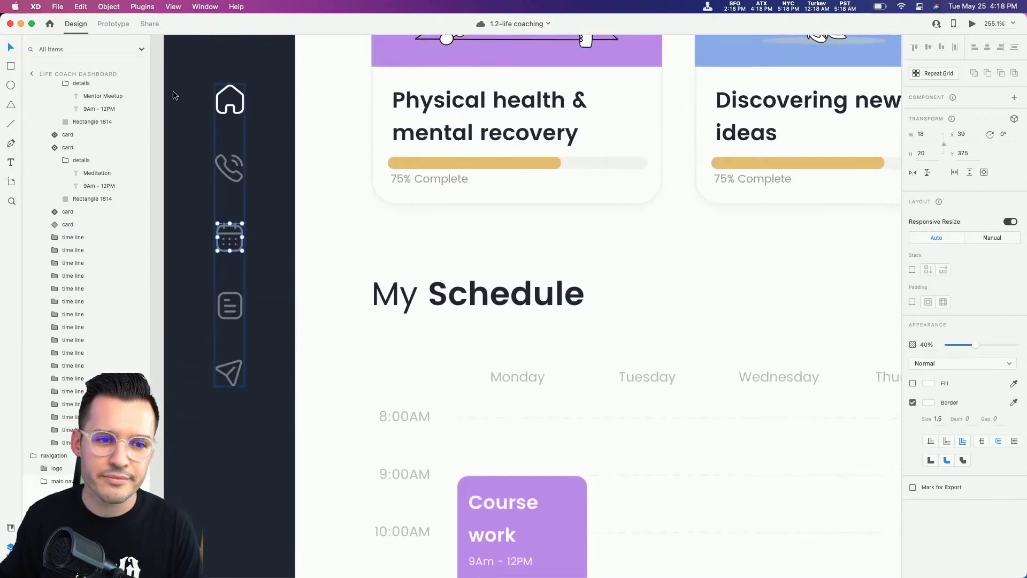
click(117, 25)
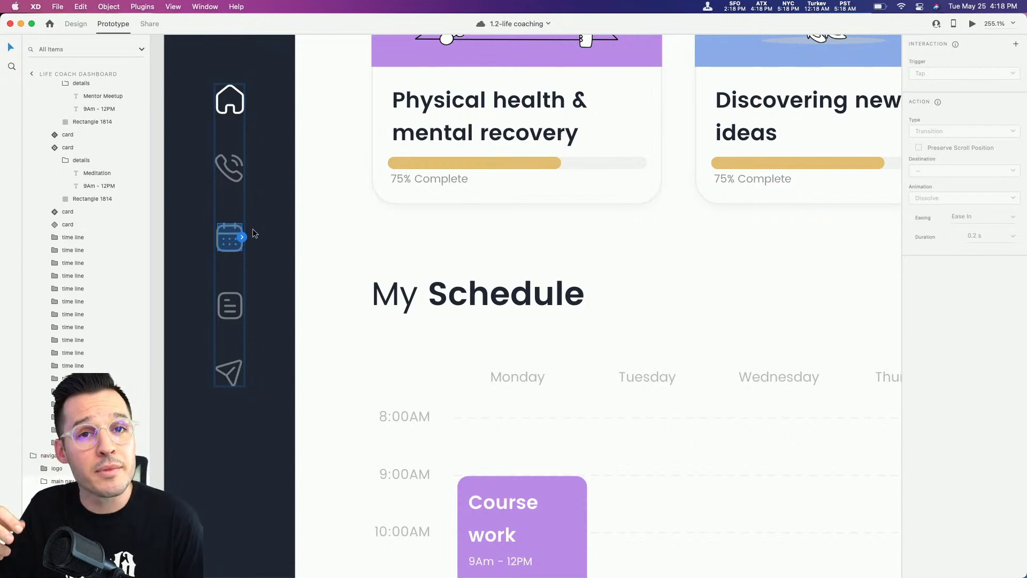
key(super+minus)
key(super+minus)
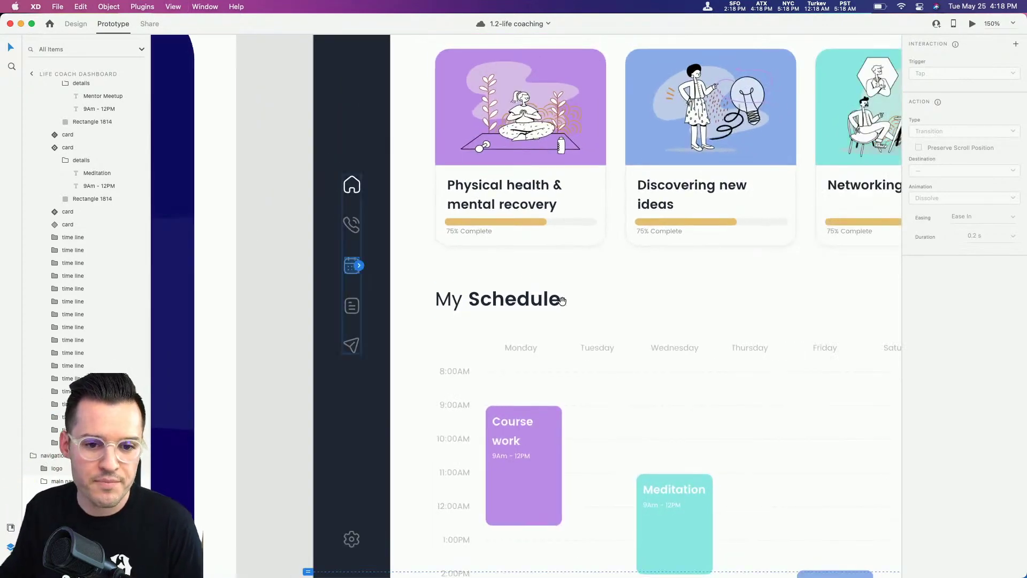
drag(559, 297, 414, 150)
drag(213, 114, 365, 198)
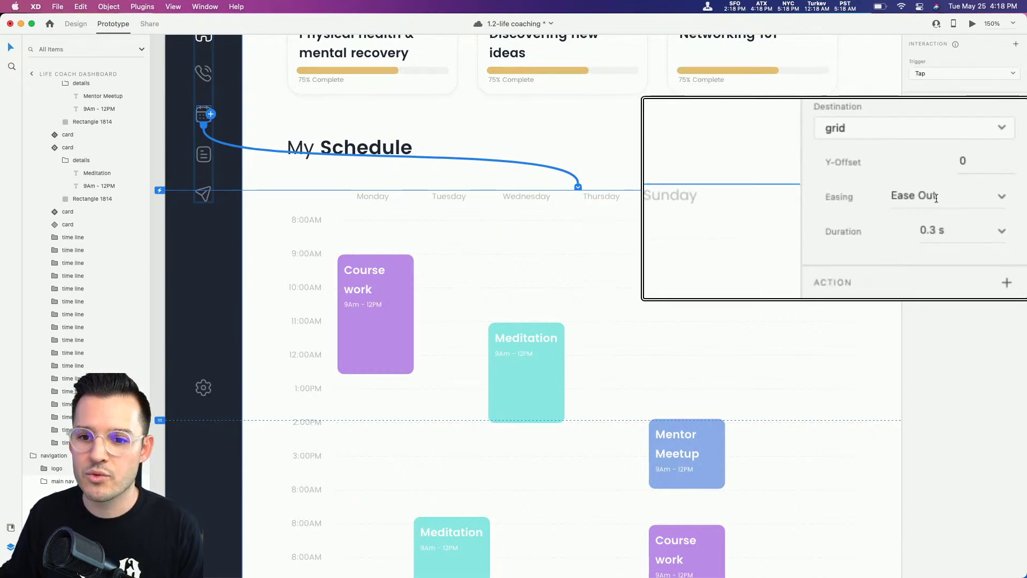
- Set the Scroll To action's easing to Ease In-Out and its duration to 1 s
click(936, 197)
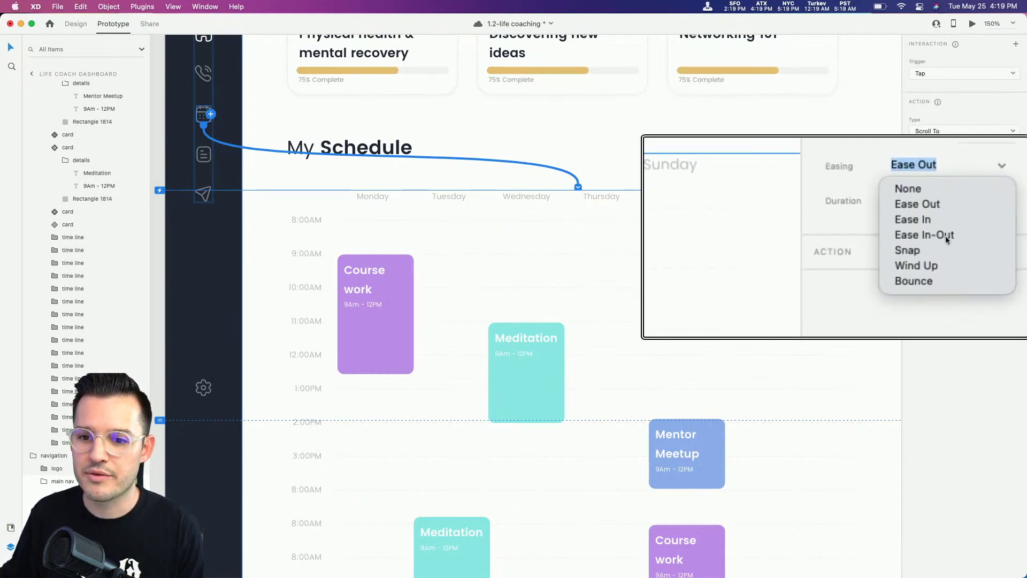
click(945, 235)
key(Tab)
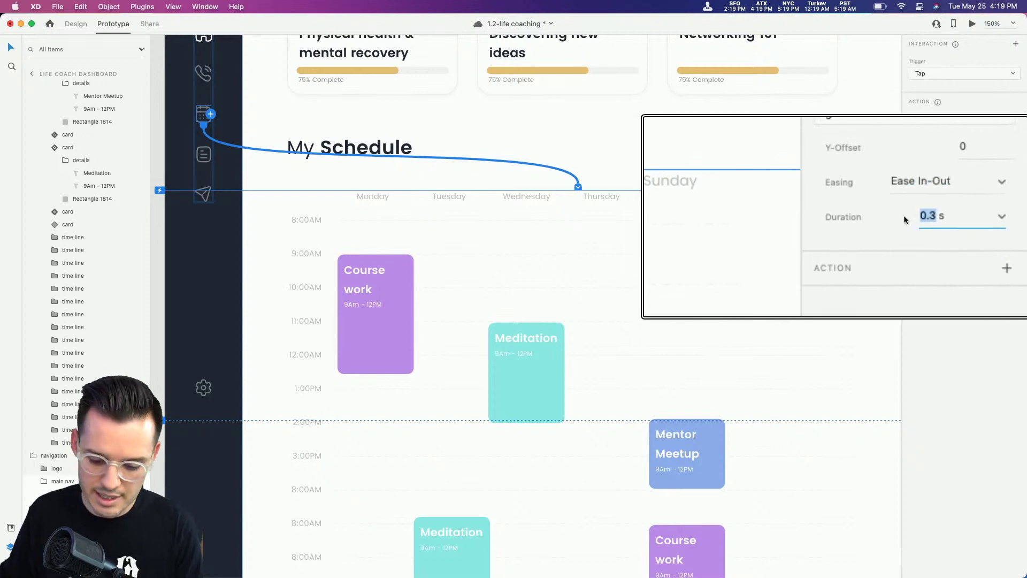
text(1)
click(993, 24)
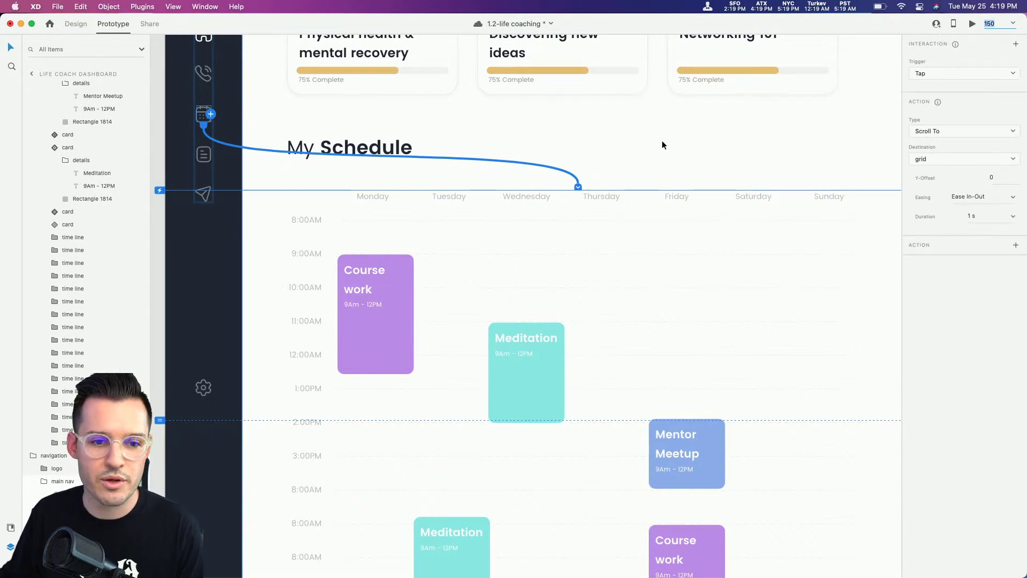
- Test the calendar icon's scroll to the schedule in the preview
click(973, 24)
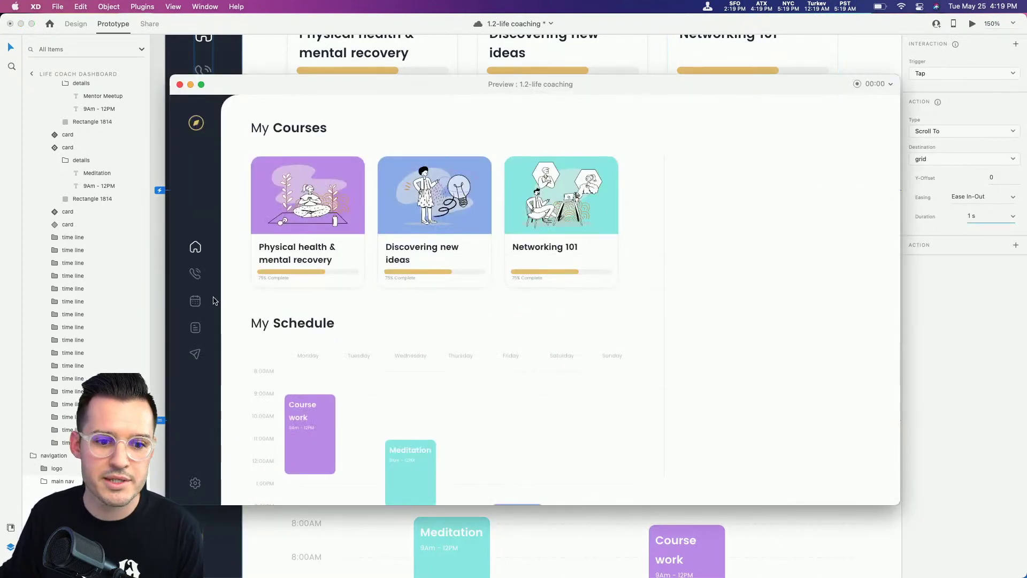
click(196, 303)
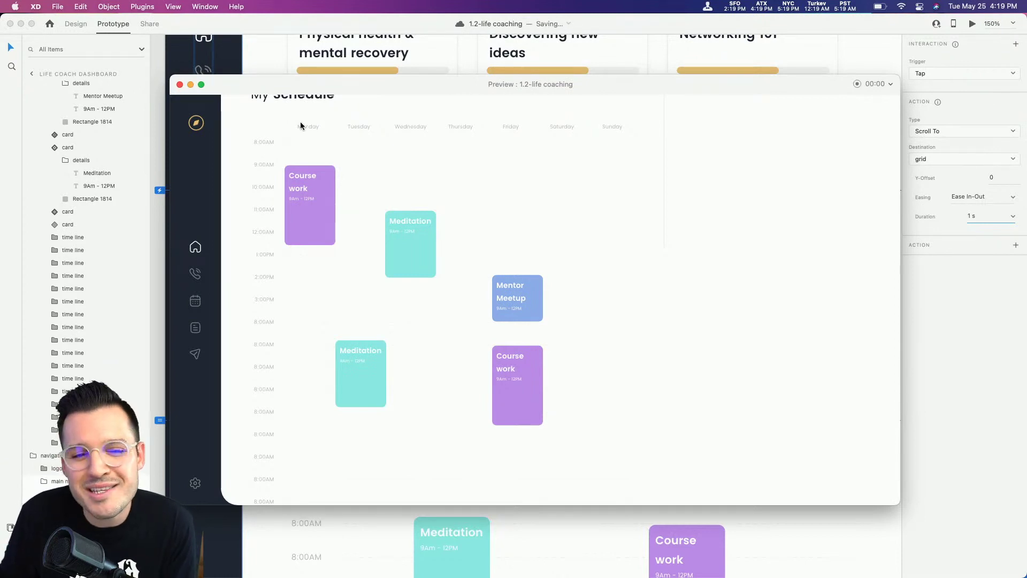
scroll(294, 100, up, 2)
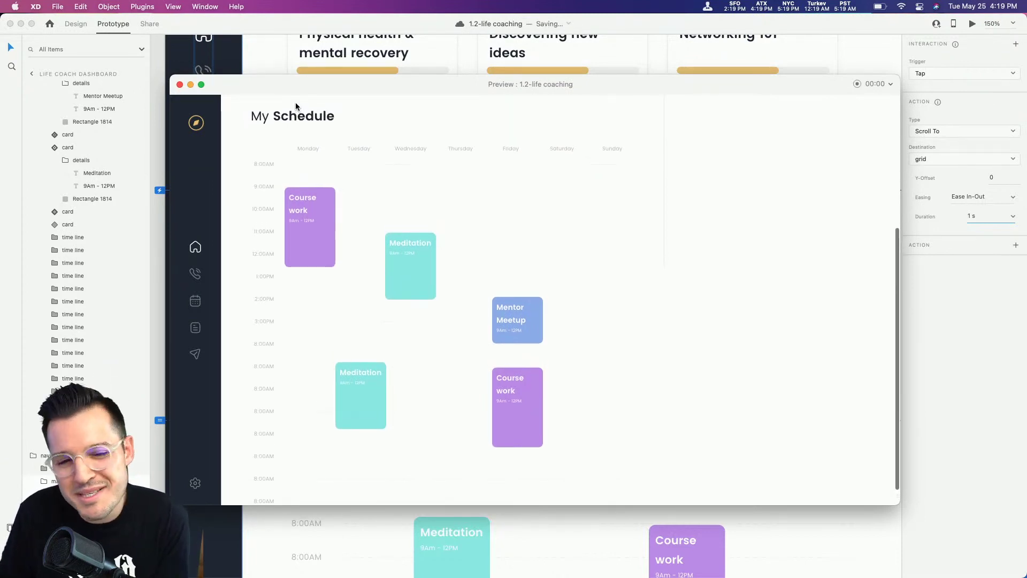
click(180, 84)
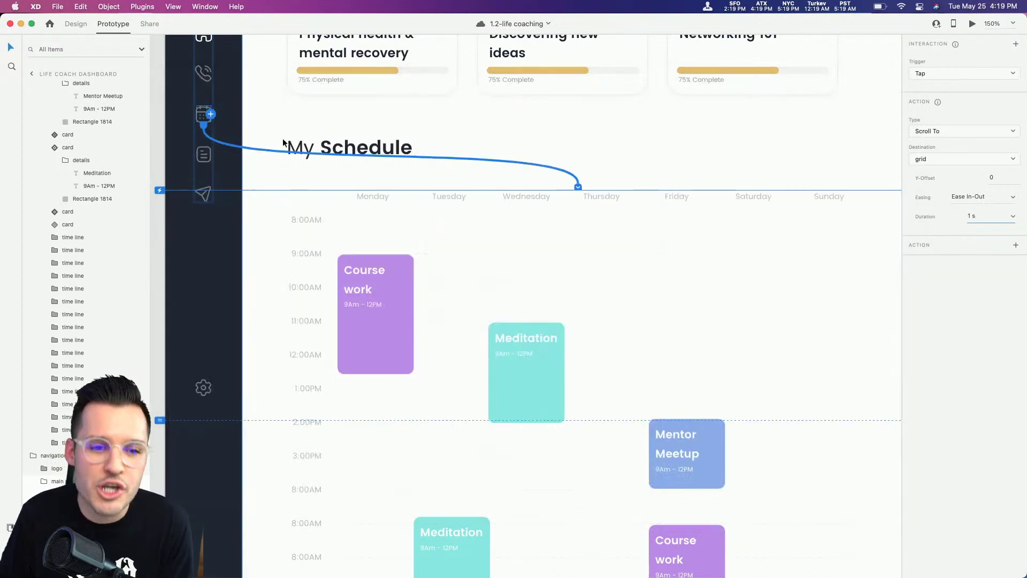
- Raise the Scroll To target to a Y-Offset of -36, test the calendar icon in the preview, and increase the offset to -62
mouse_move(157, 191)
mouse_down()
mouse_move(192, 192)
mouse_move(190, 160)
mouse_up()
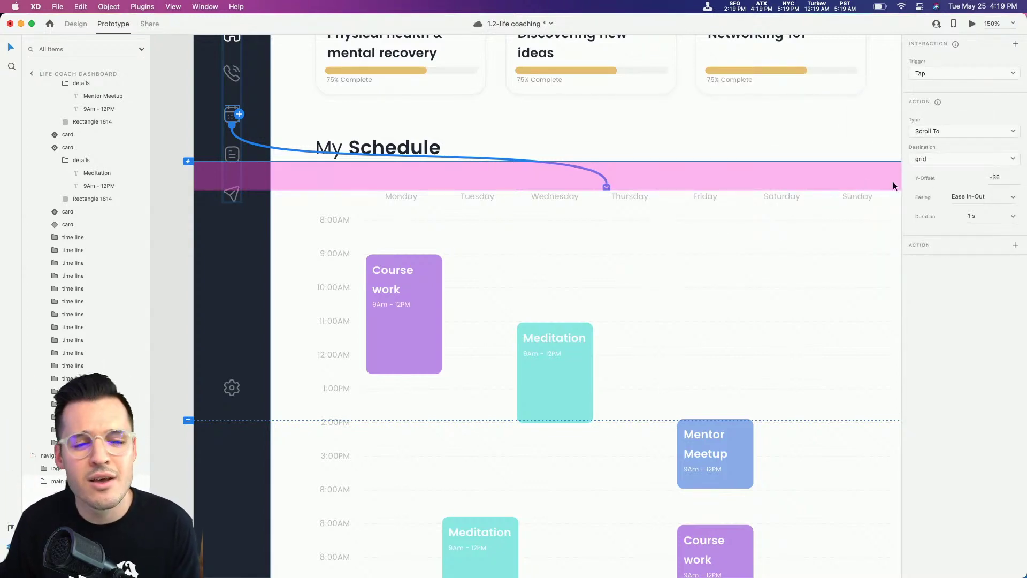
click(972, 24)
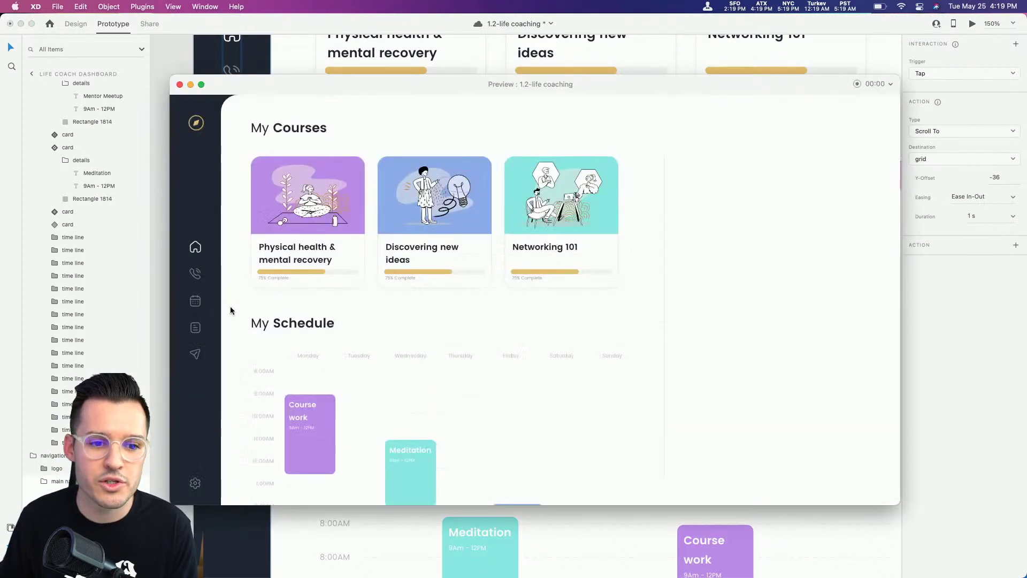
click(196, 302)
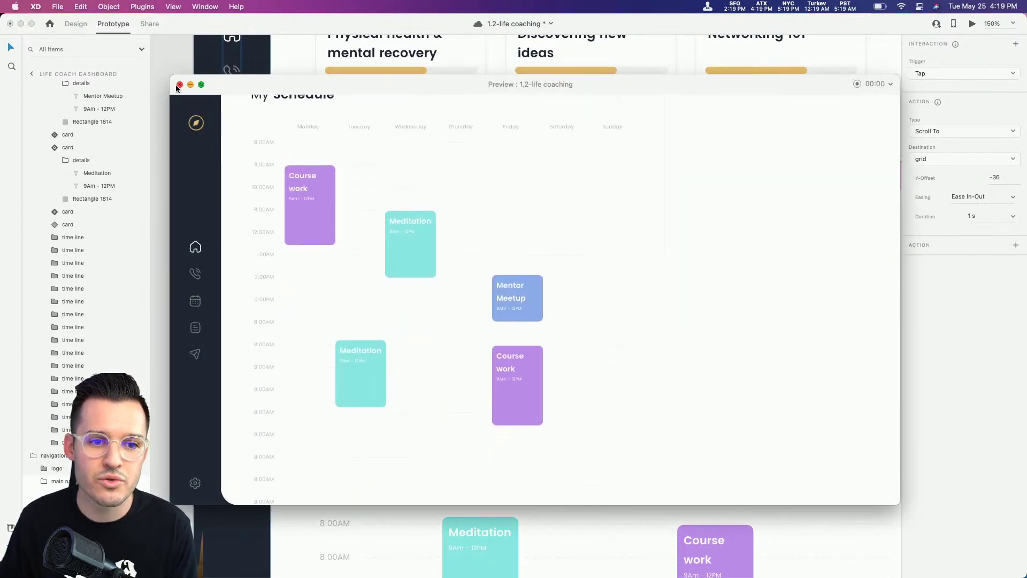
click(179, 85)
drag(187, 161, 187, 140)
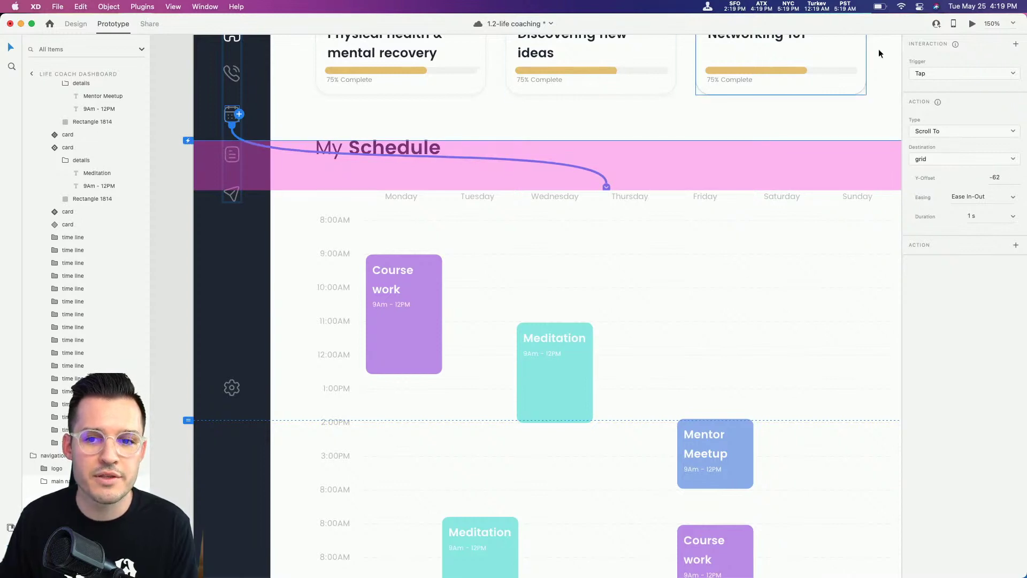
- Test the calendar icon's scroll to the schedule with the -62 offset in the preview
click(972, 24)
click(194, 302)
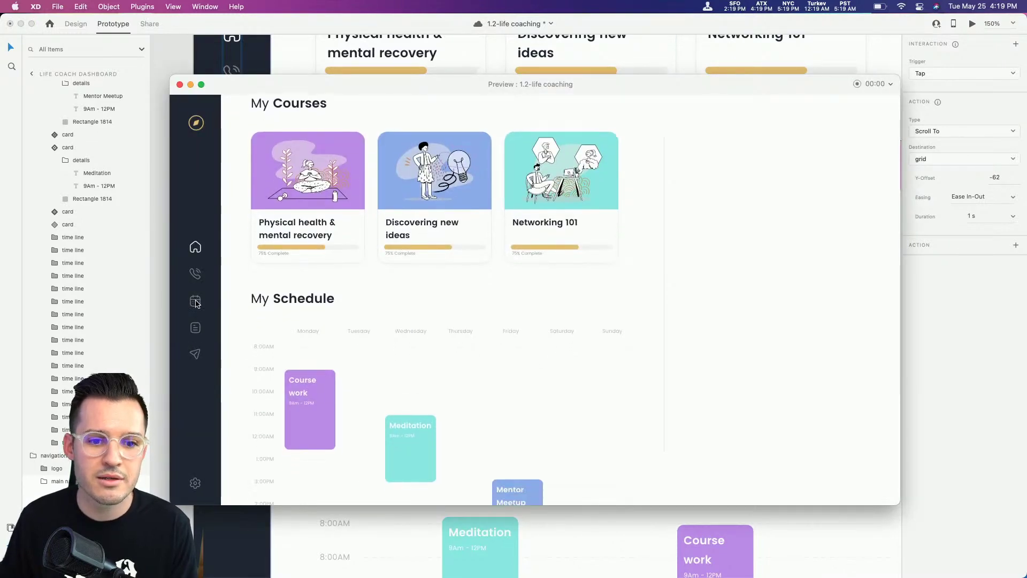
click(180, 84)
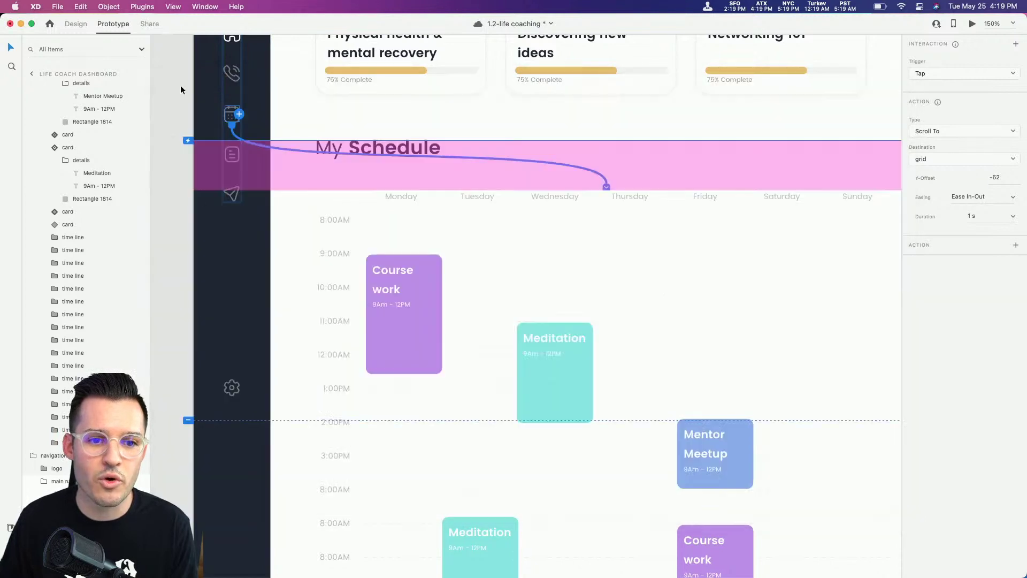
- Set the calendar icon's Scroll To Y-Offset to -92 and test the scroll in the preview
drag(187, 144, 212, 119)
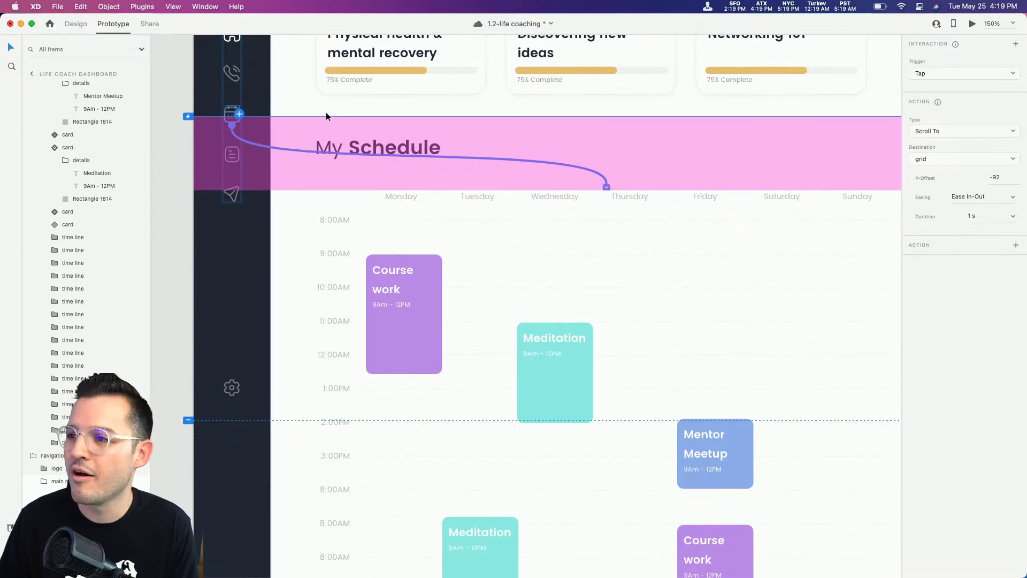
key(ctrl+Up)
key(ctrl+Up)
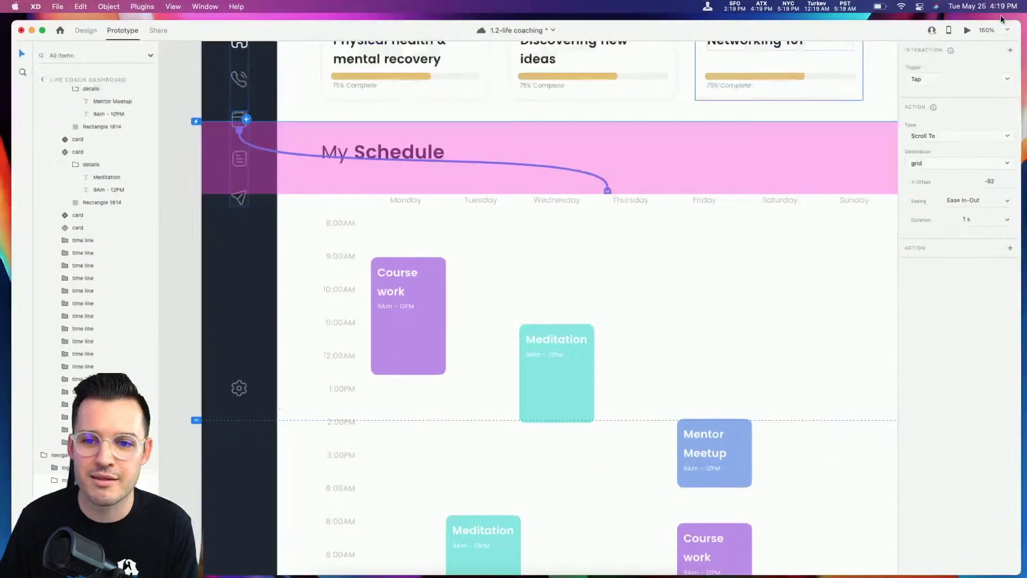
click(974, 25)
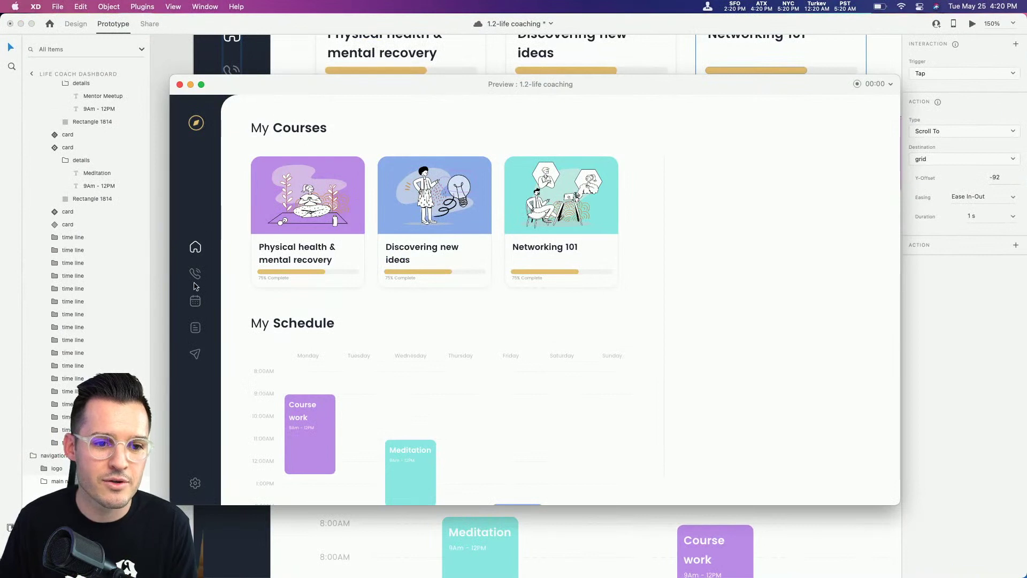
click(196, 303)
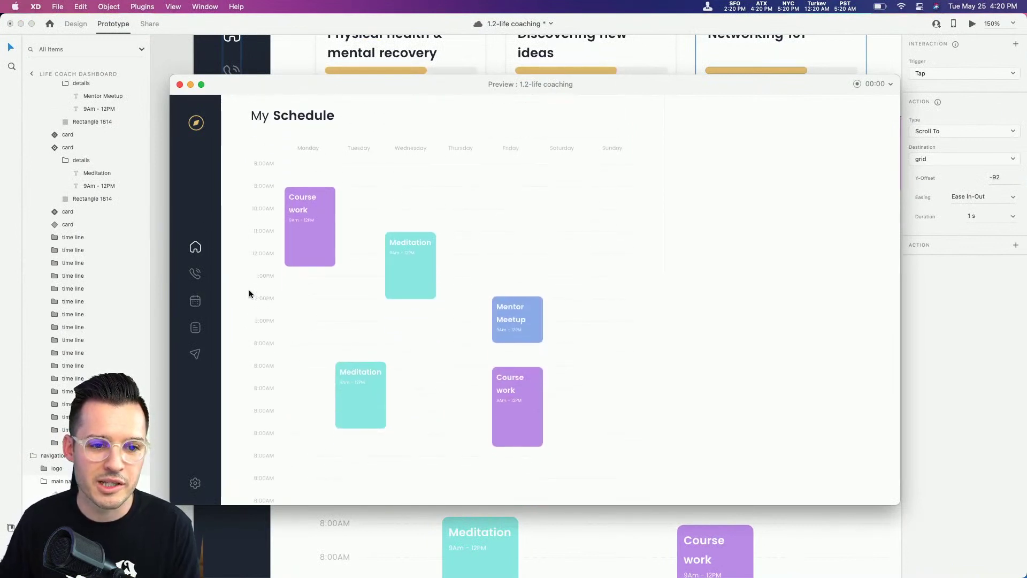
click(180, 85)
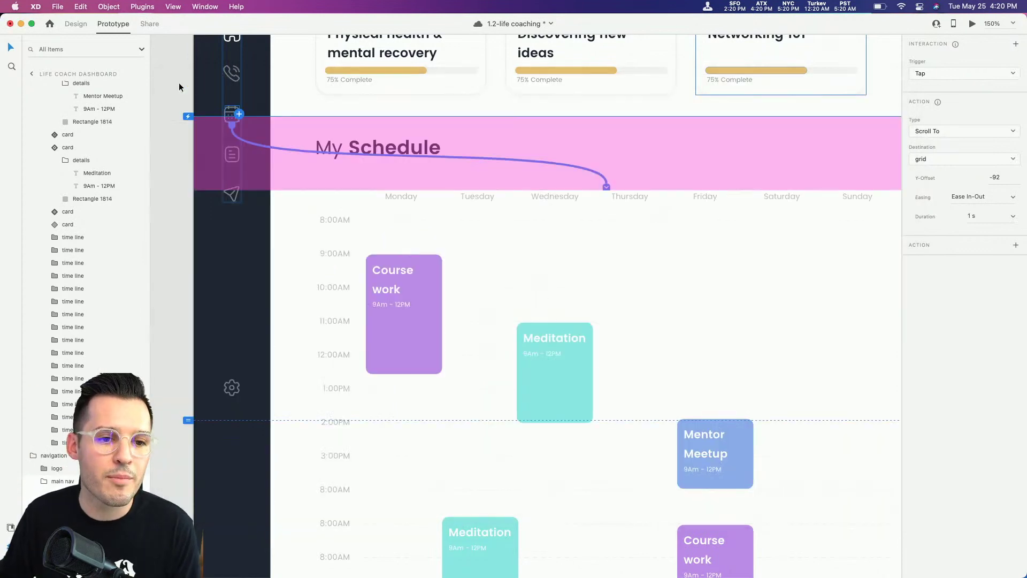
- Link the home icon in the side navigation to the My Courses heading as a tap-triggered Scroll To action
scroll(243, 214, up, 5)
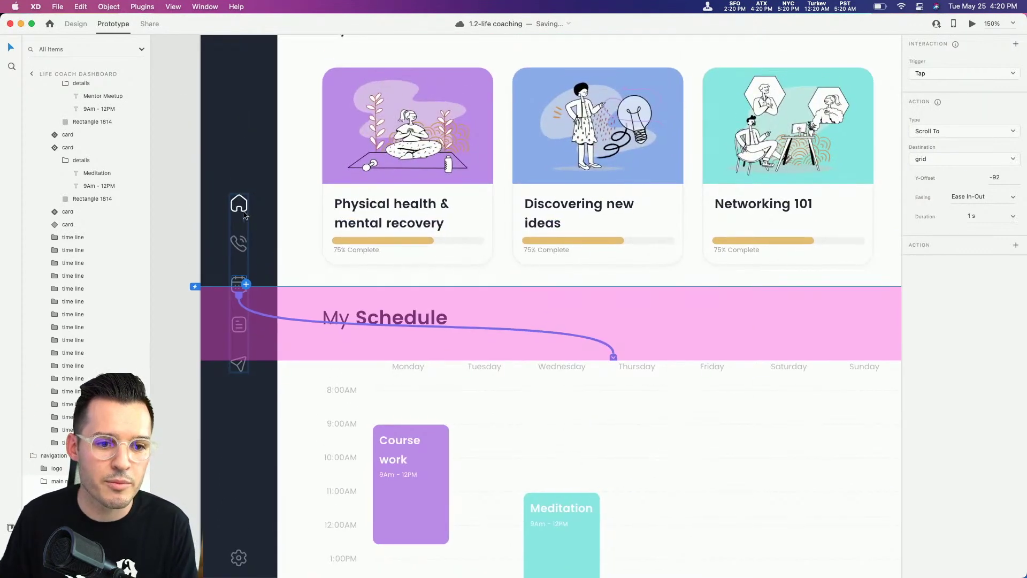
click(242, 213)
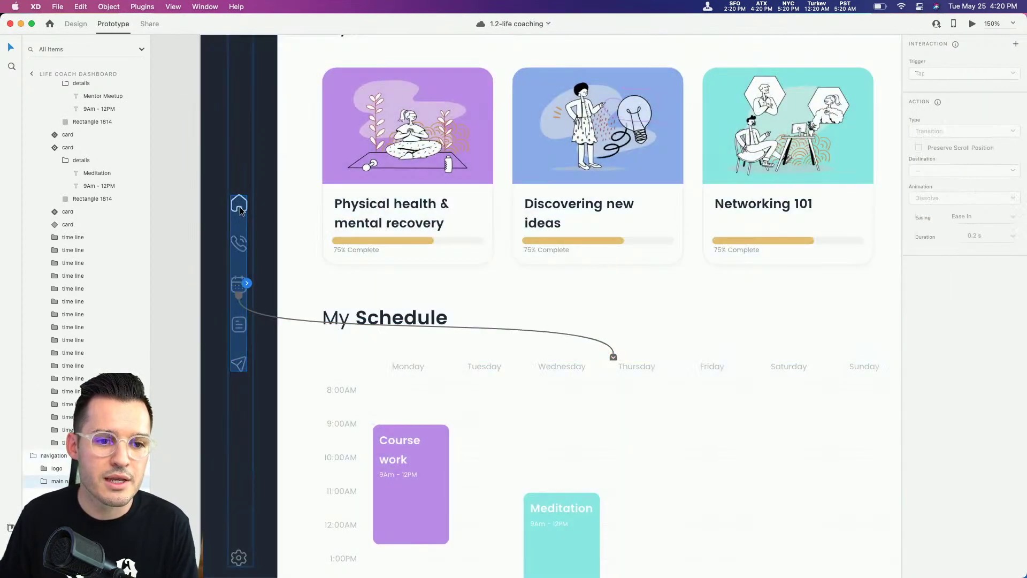
click(239, 210)
scroll(275, 241, up, 4)
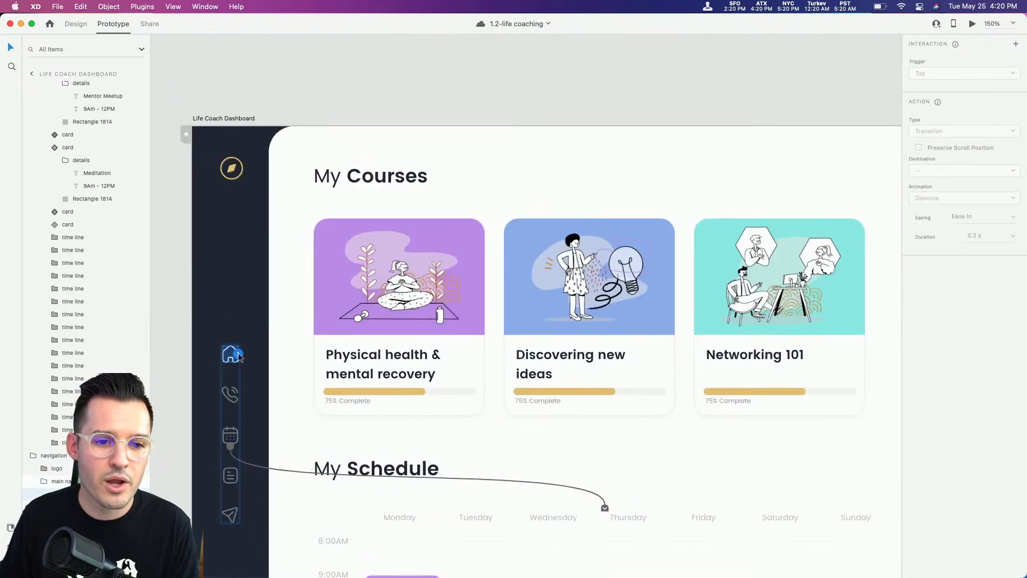
drag(237, 354, 331, 177)
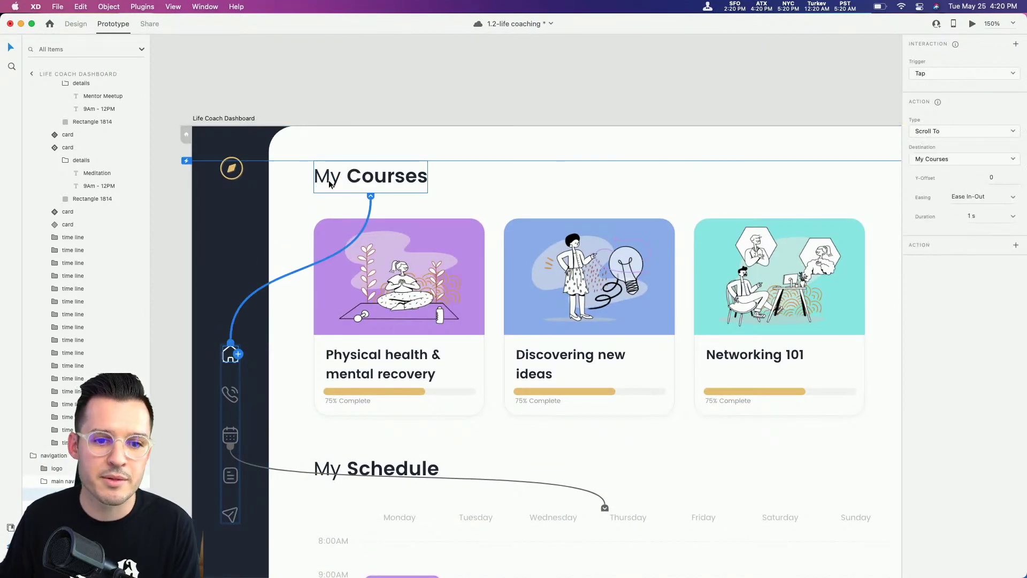
- Test the calendar icon's scroll down and the home icon's scroll back to My Courses in the preview
click(971, 23)
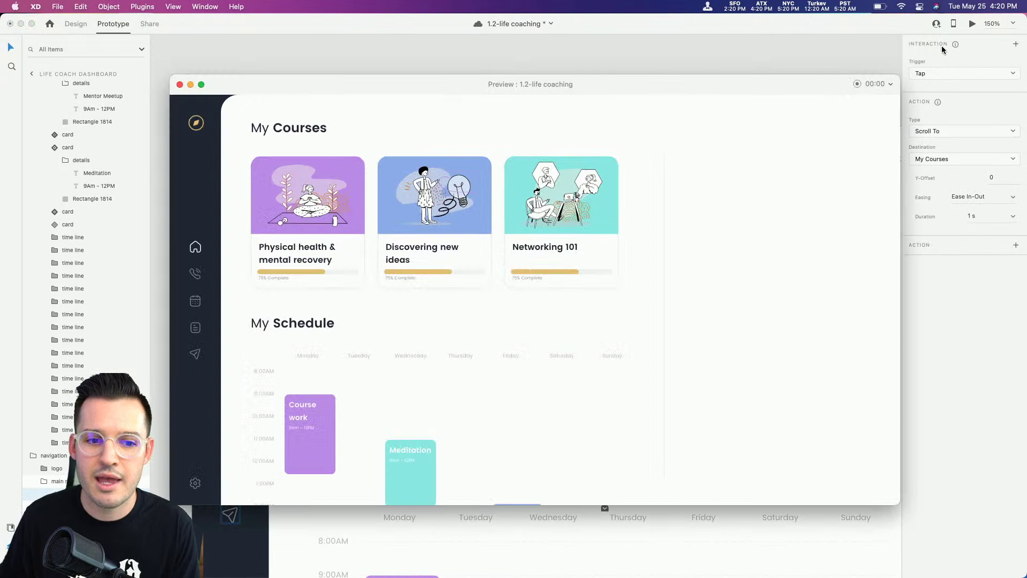
click(201, 302)
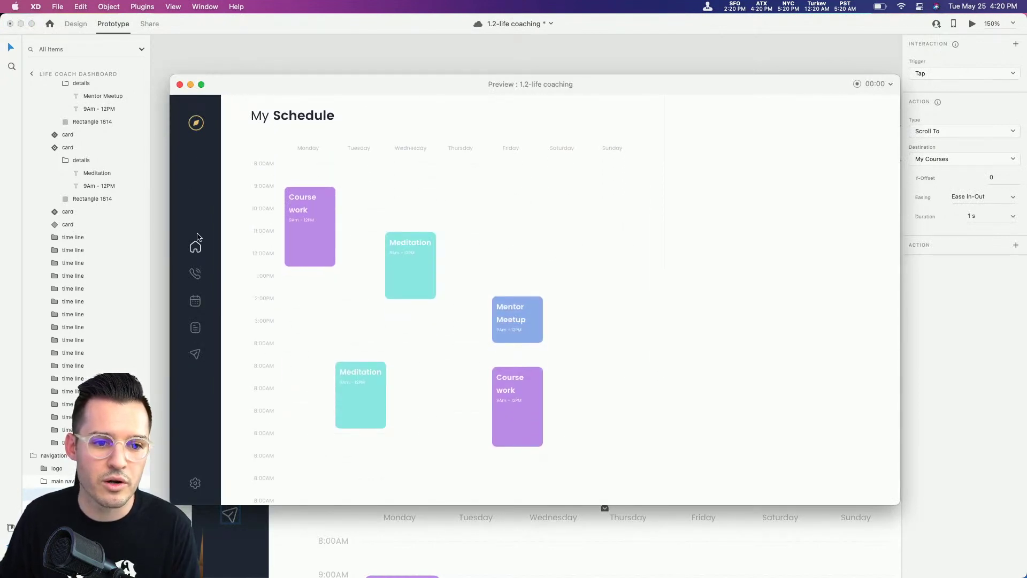
click(196, 246)
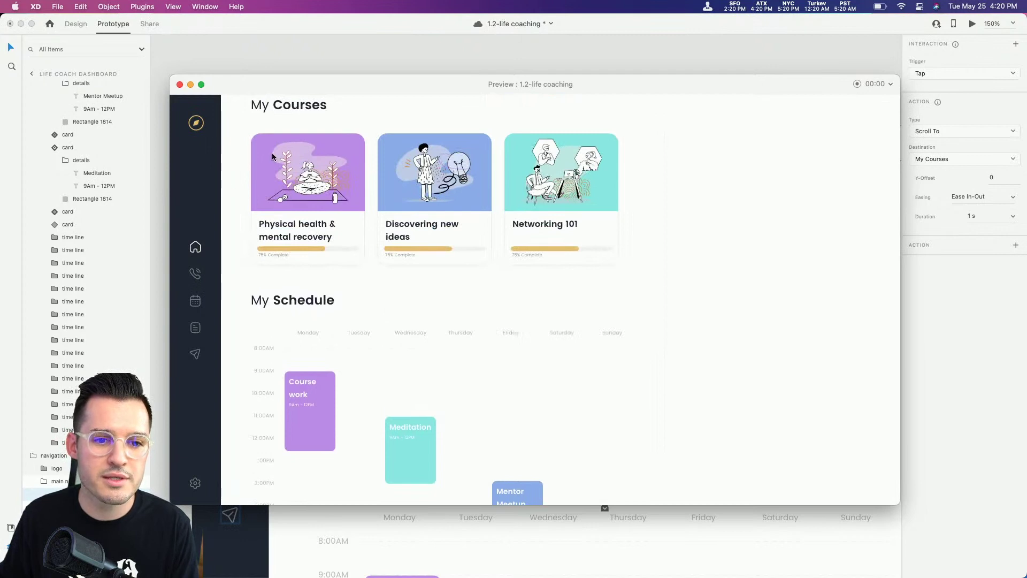
click(180, 84)
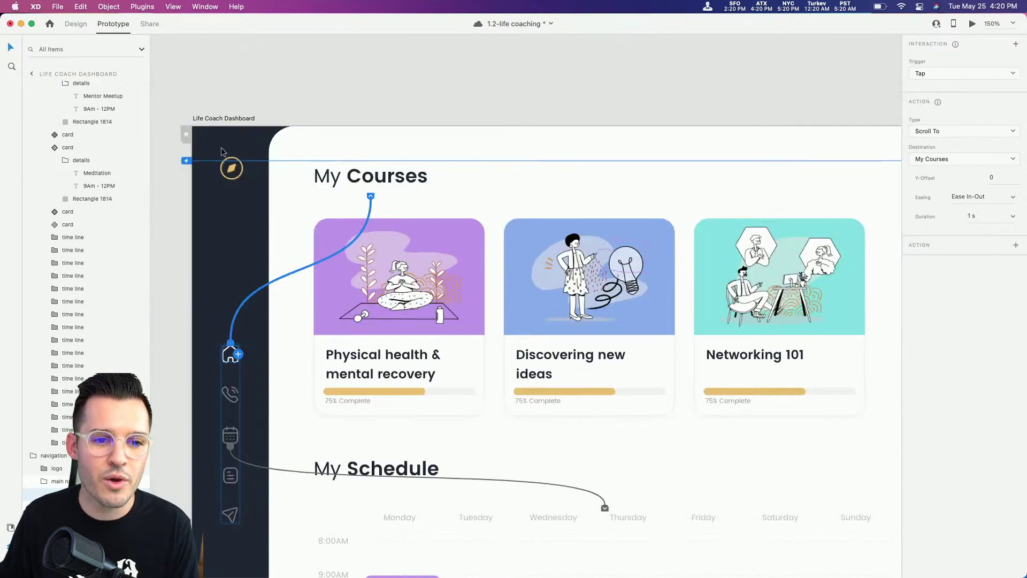
- Set the home icon's Scroll To Y-Offset to -43 and test both navigation icons in the preview
drag(186, 162, 196, 131)
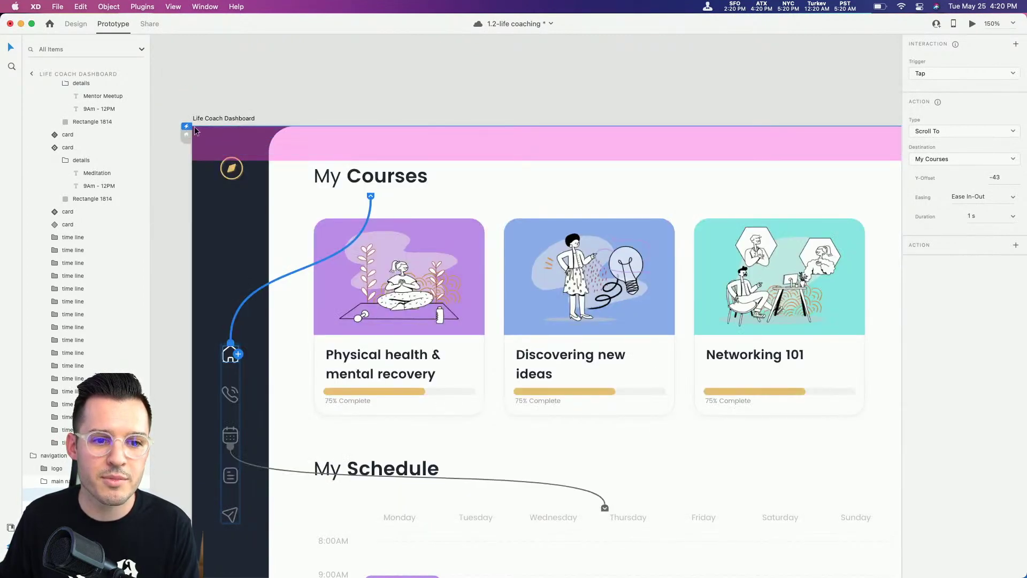
click(972, 24)
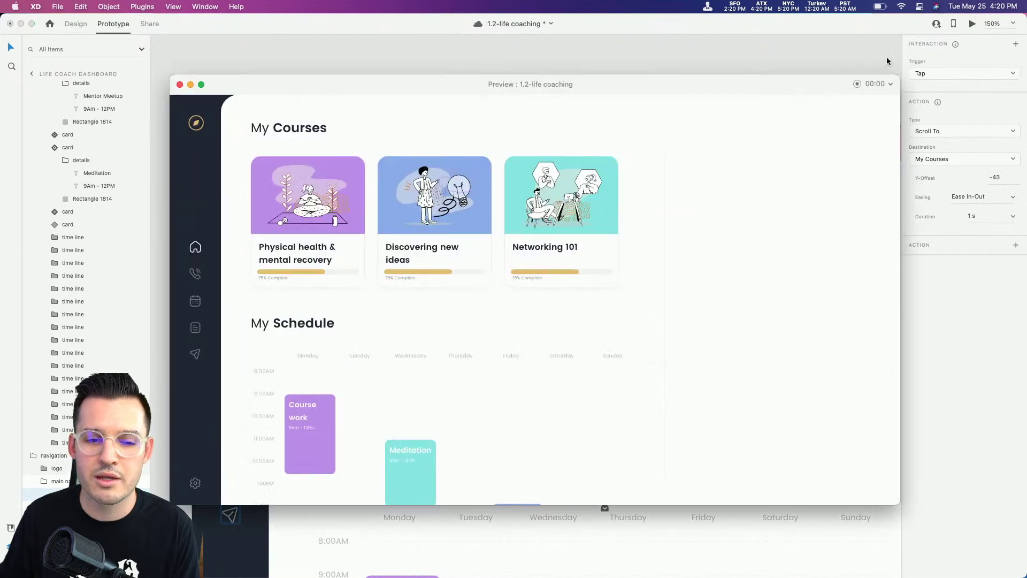
click(197, 303)
click(195, 249)
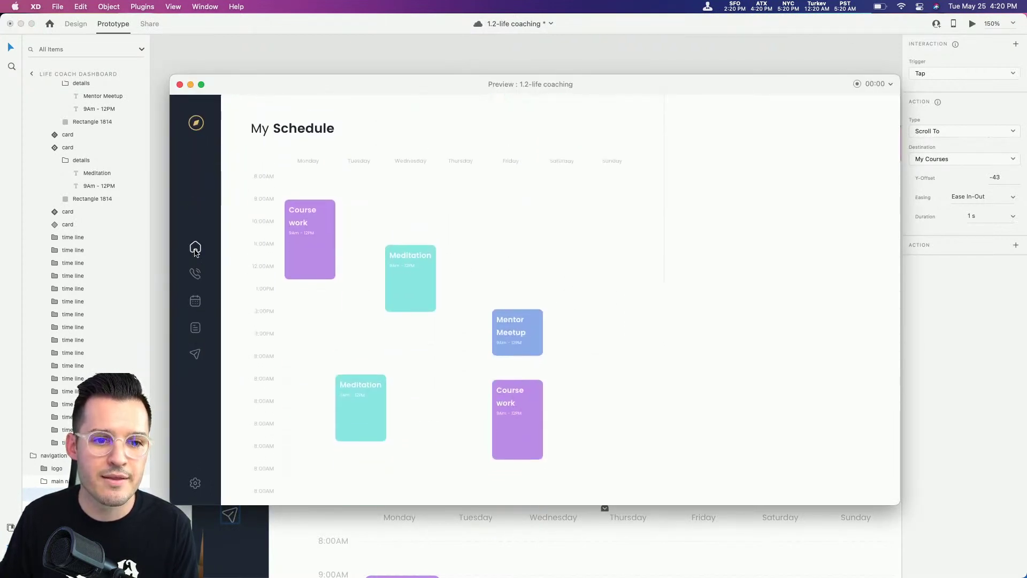
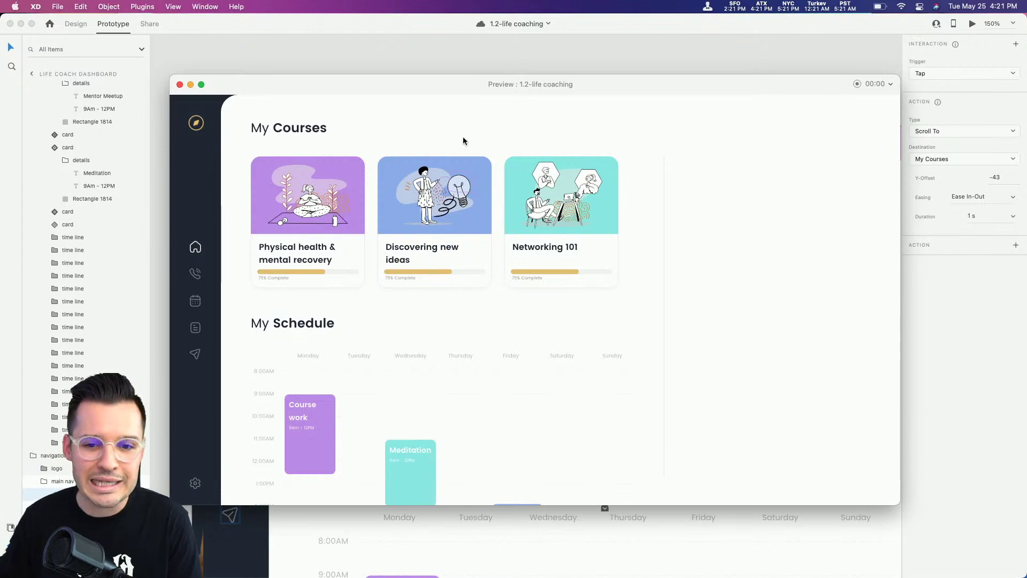
click(181, 85)
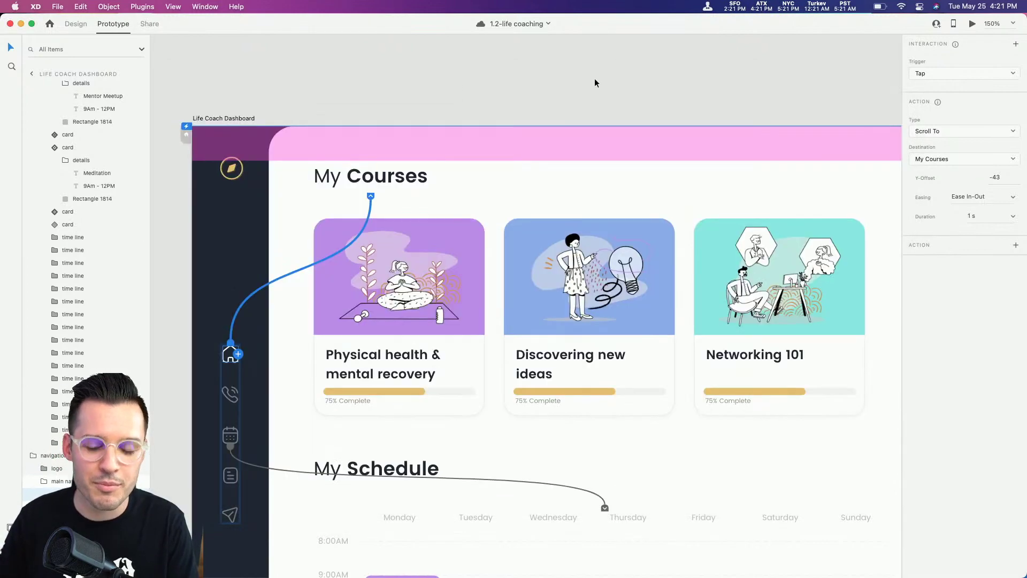
- In Design mode, move the abstract cloud illustration from the pasteboard into the dashboard's empty right column, enlarging it to about 251 × 238 px
click(595, 82)
click(76, 24)
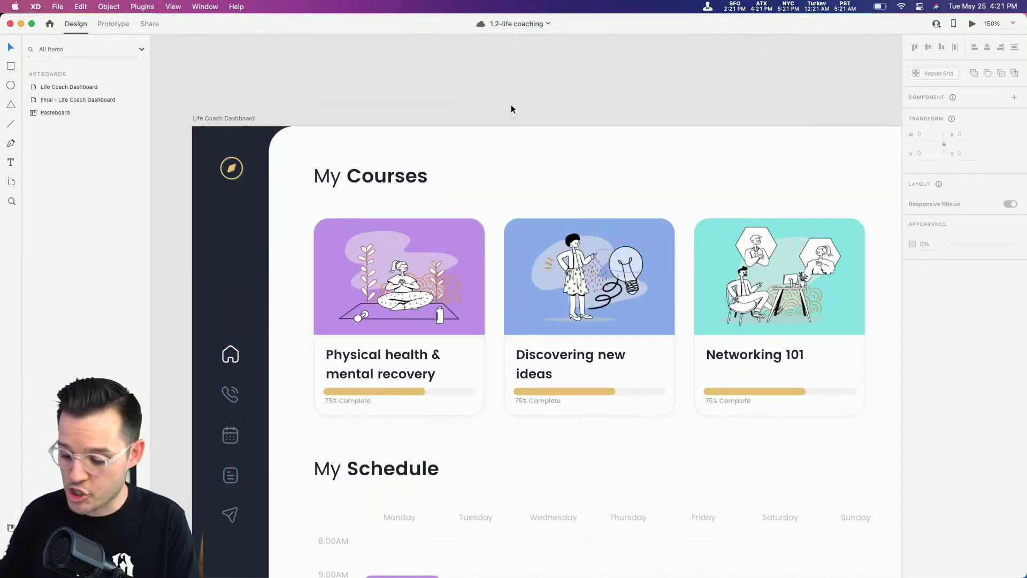
key(super+1)
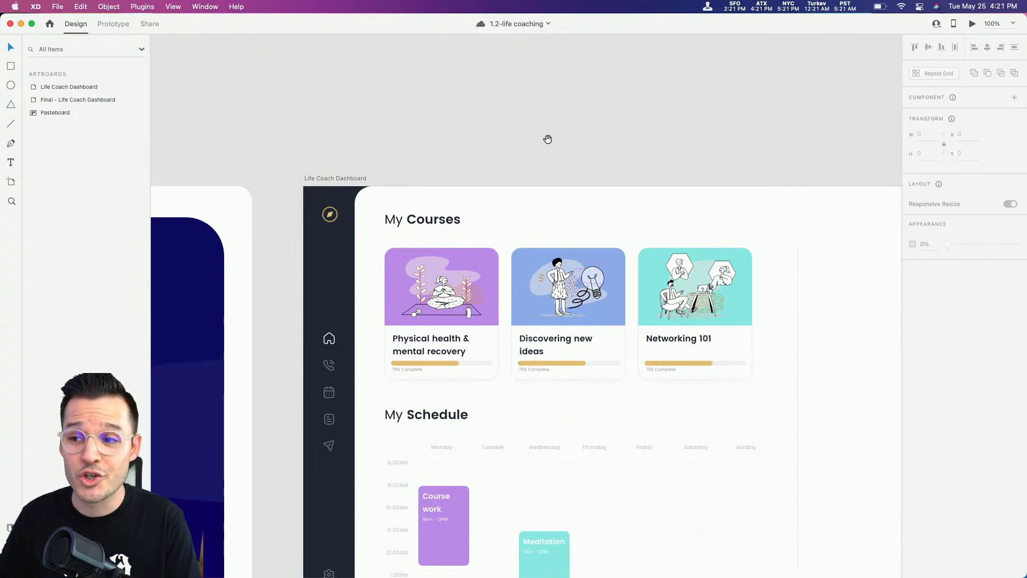
scroll(547, 138, right, 5)
scroll(547, 137, down, 3)
drag(601, 75, 433, 237)
scroll(396, 86, left, 3)
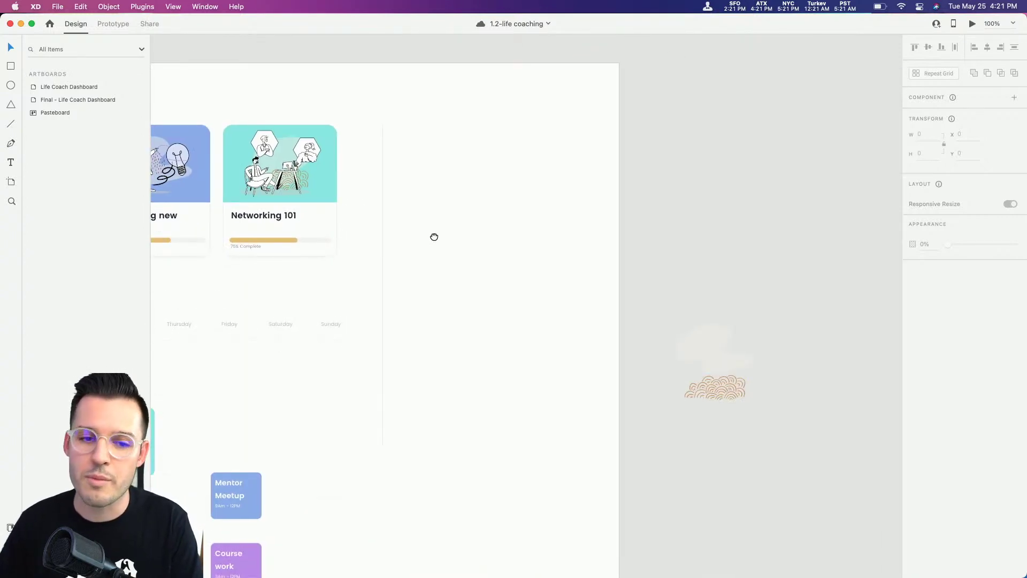
click(716, 369)
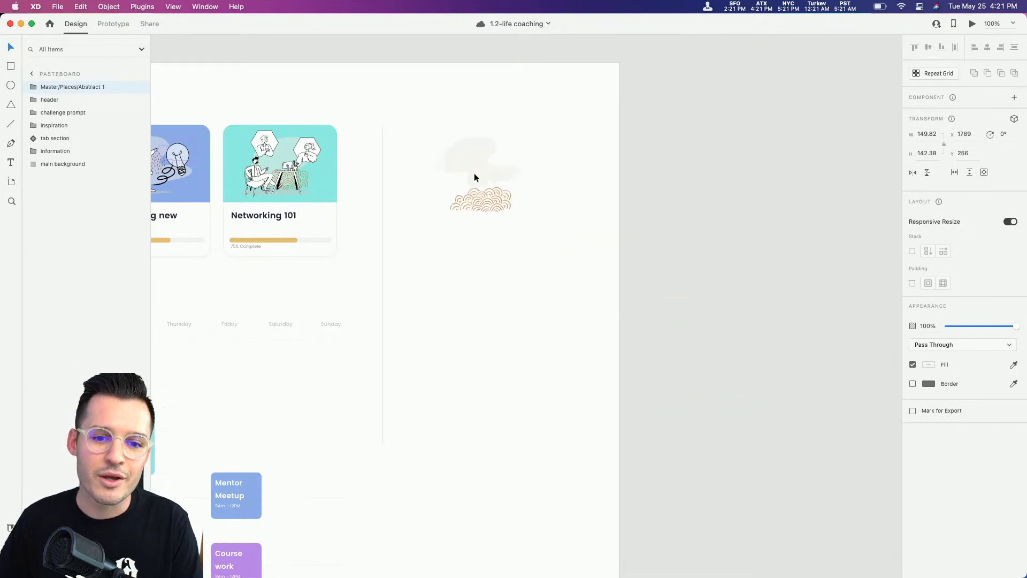
drag(522, 223, 543, 248)
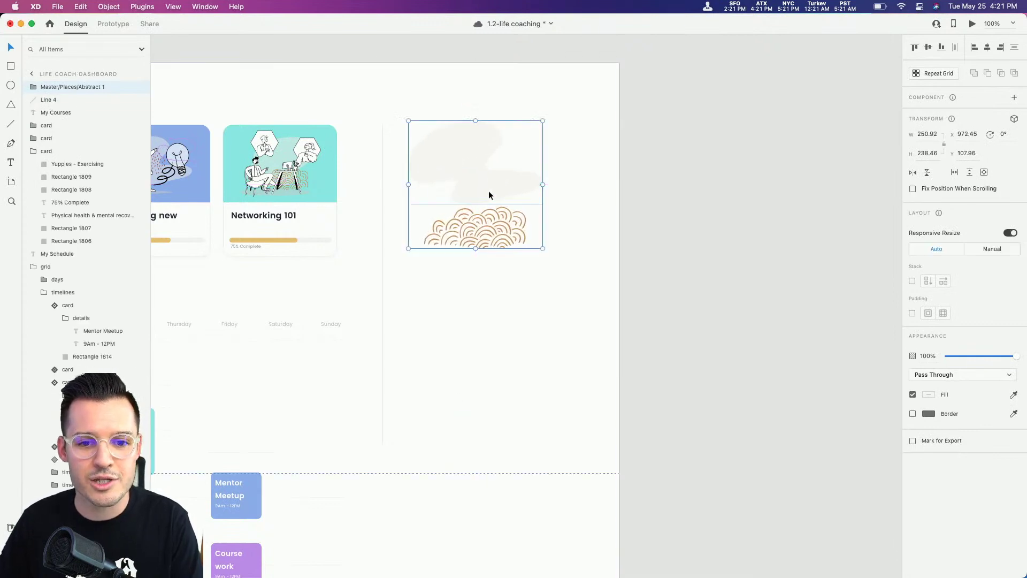
drag(489, 195, 720, 198)
key(Escape)
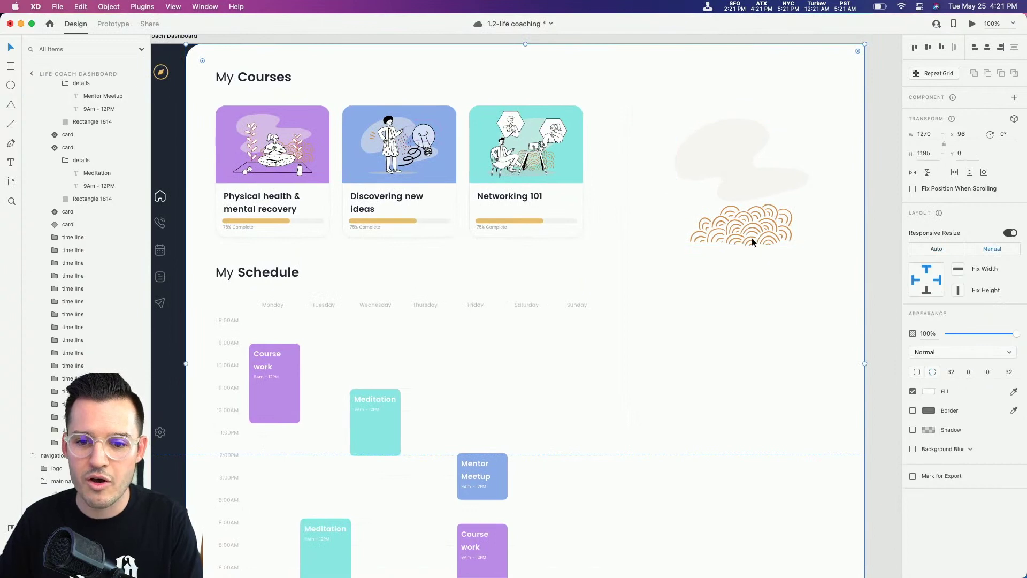
- Draw a circle about 106 px in diameter over the upper-left part of the abstract illustration
click(746, 226)
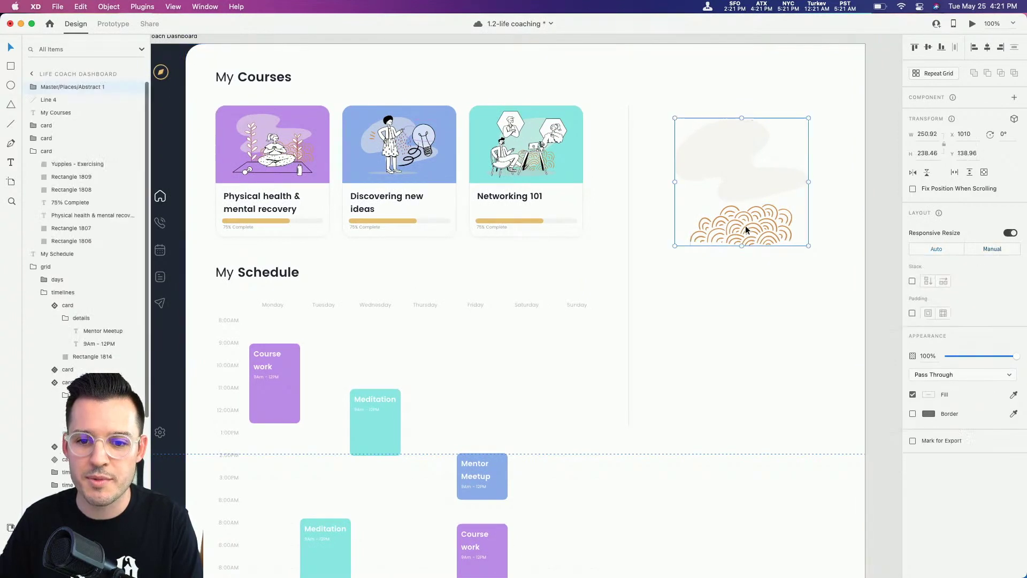
key(Escape)
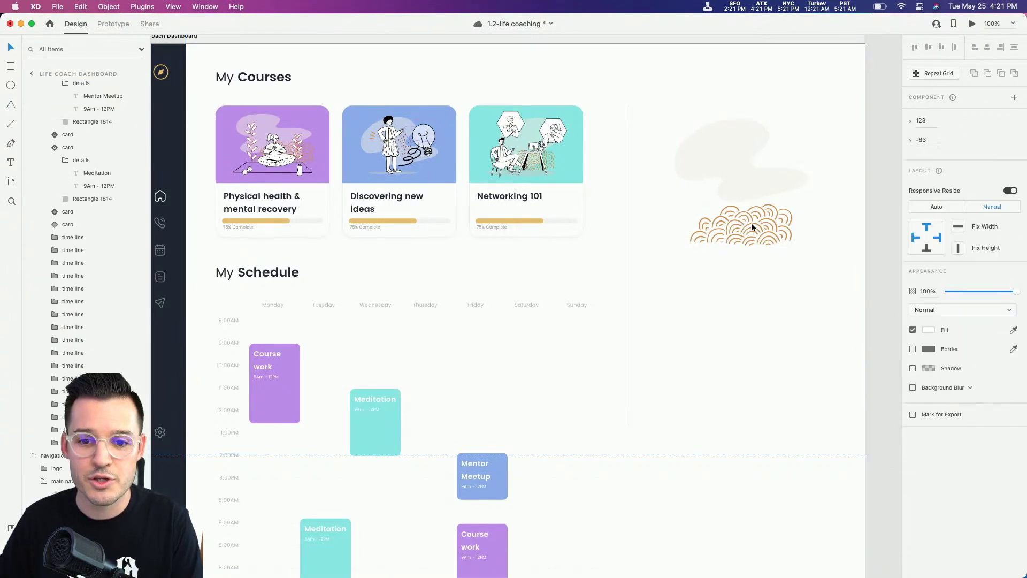
double_click(749, 222)
key(Escape)
key(Escape)
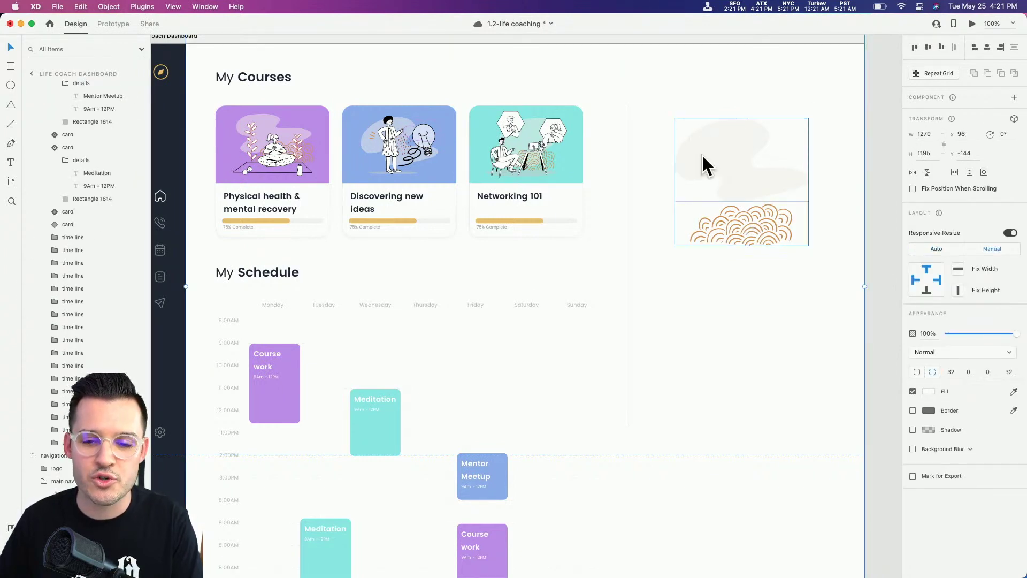
key(e)
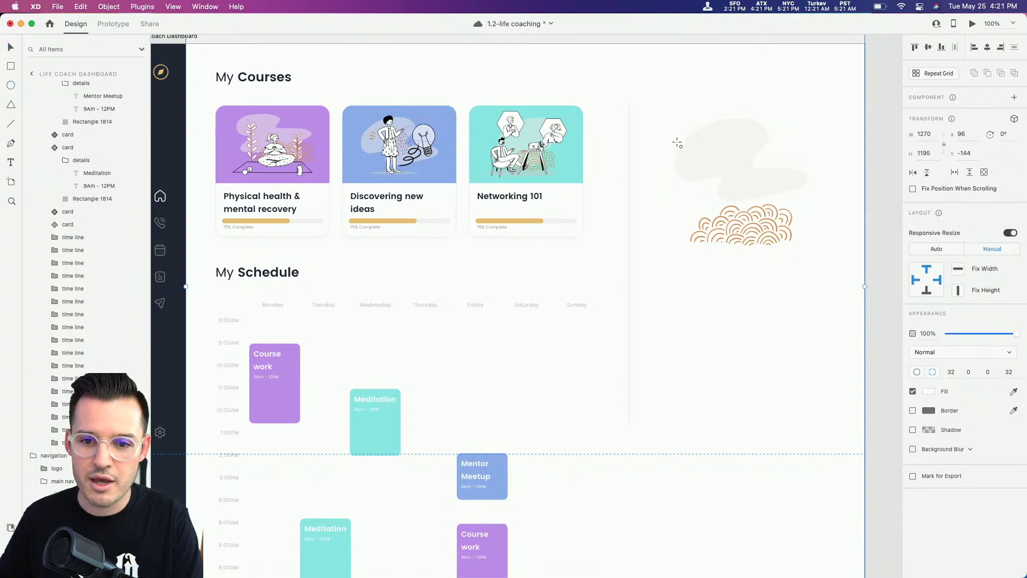
drag(675, 126, 766, 182)
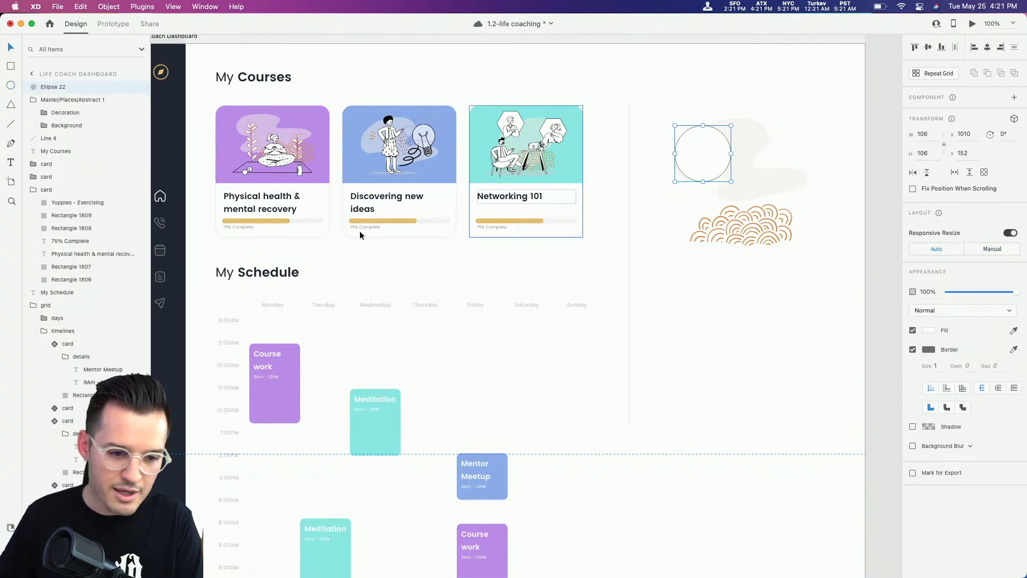
- Open the UI Faces plugin's photo selection for the circle with Unsplash.com, Pexels.com and IMDB.com as sources
key(alt+super+p)
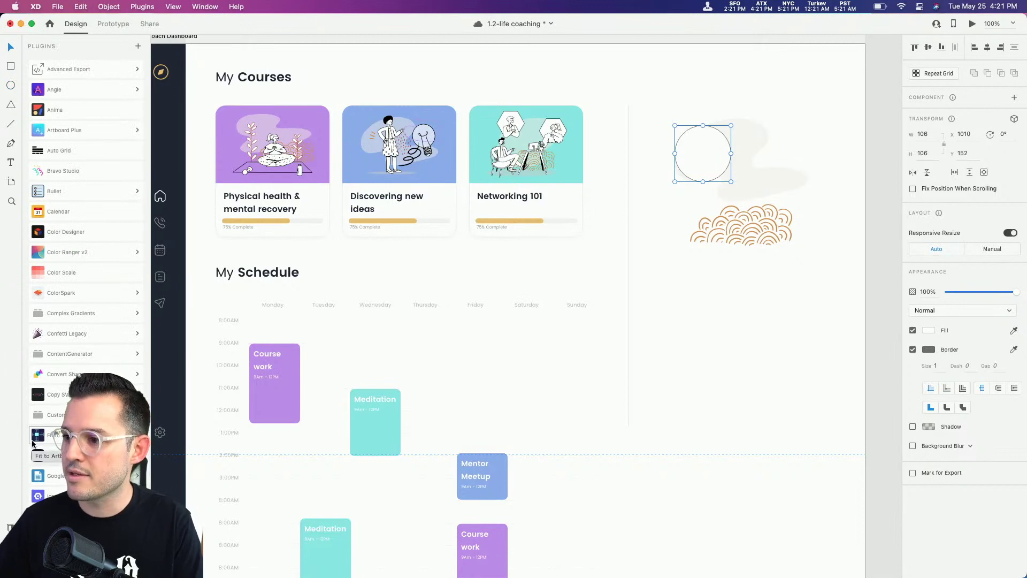
scroll(84, 433, down, 5)
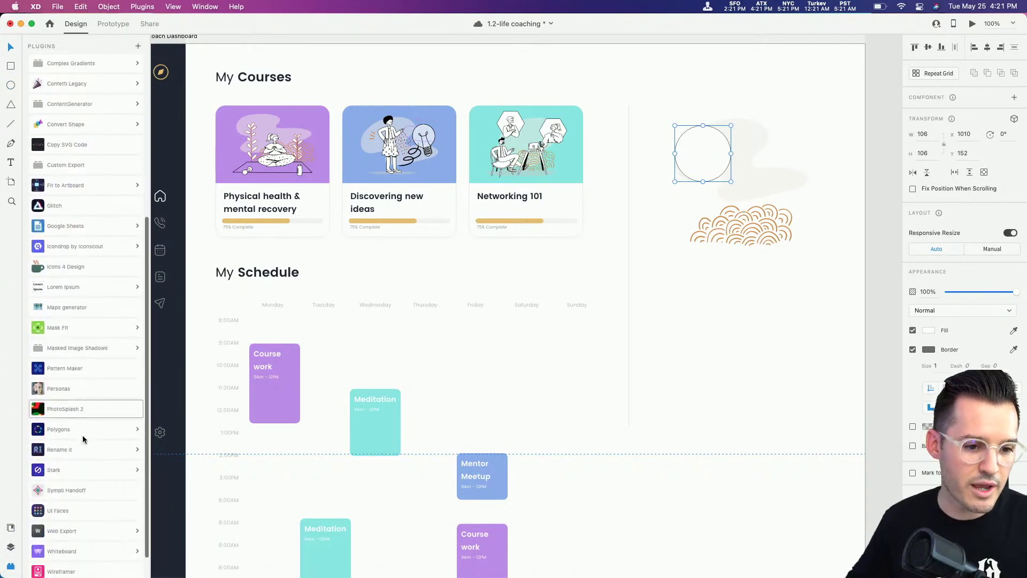
scroll(82, 440, down, 1)
click(67, 484)
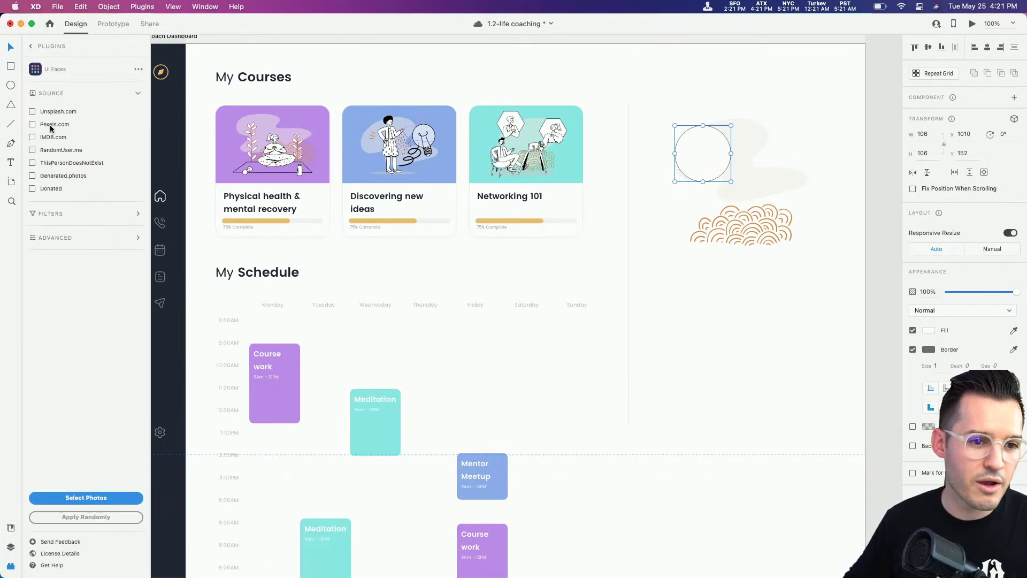
click(97, 501)
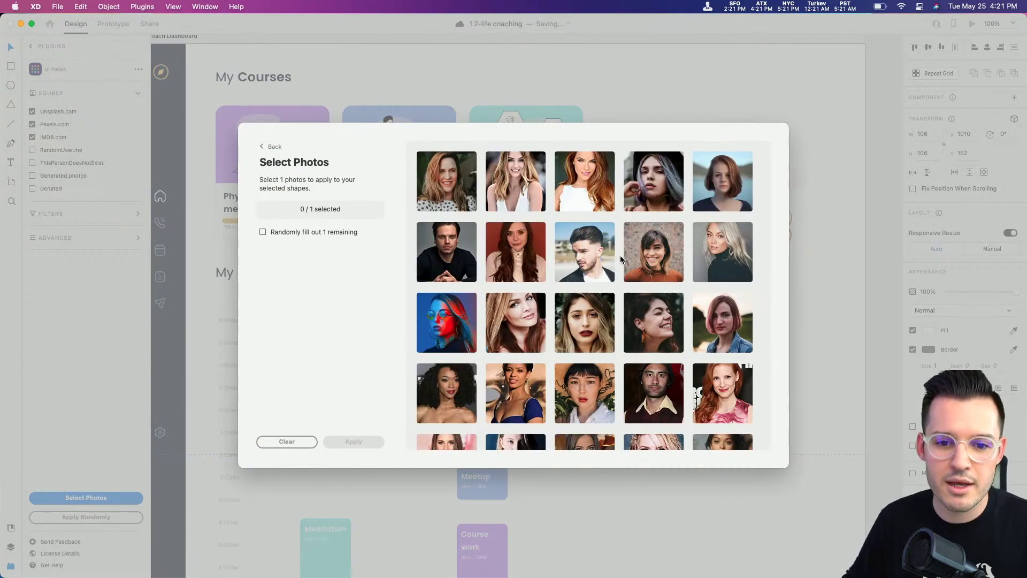
- Fill the circle with the portrait of the red-haired woman in front of a red background and center it over the grey blob
click(516, 253)
click(356, 442)
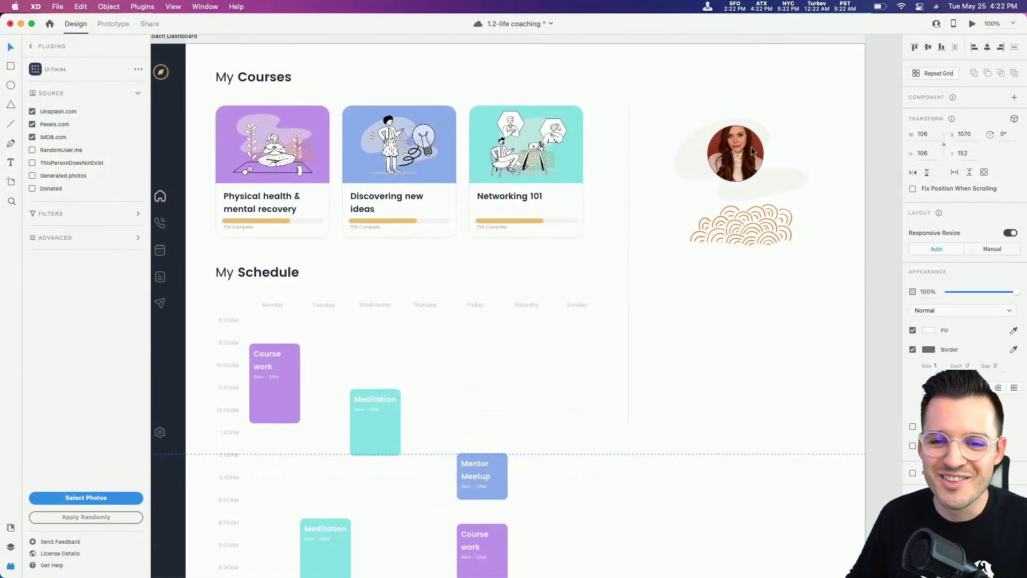
drag(751, 147, 753, 147)
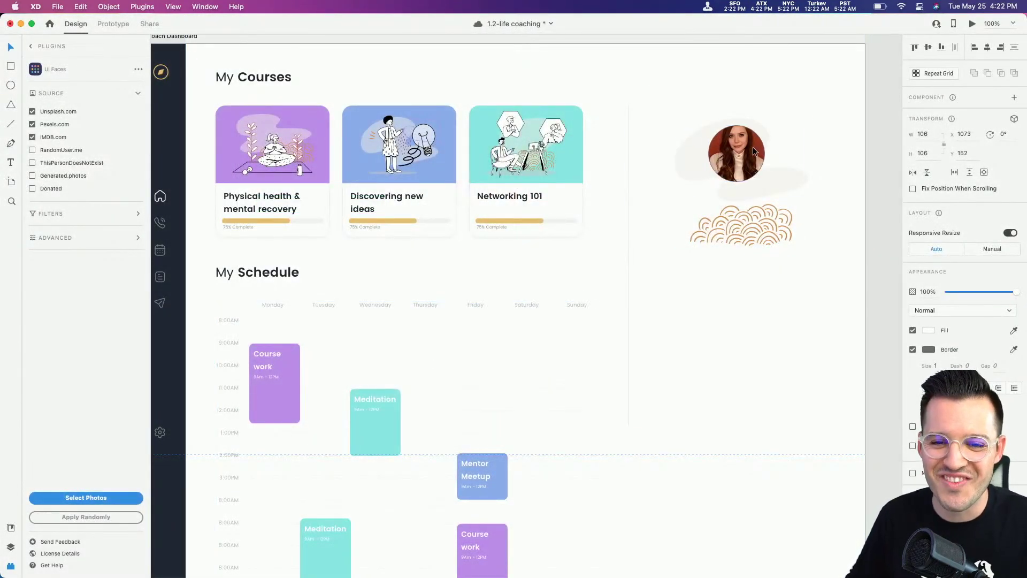
- Group the orange wave pattern, raise it to overlap the portrait's lower edge, and select the profile illustration parts together
shift+click(765, 214)
key(super+g)
drag(764, 214, 762, 166)
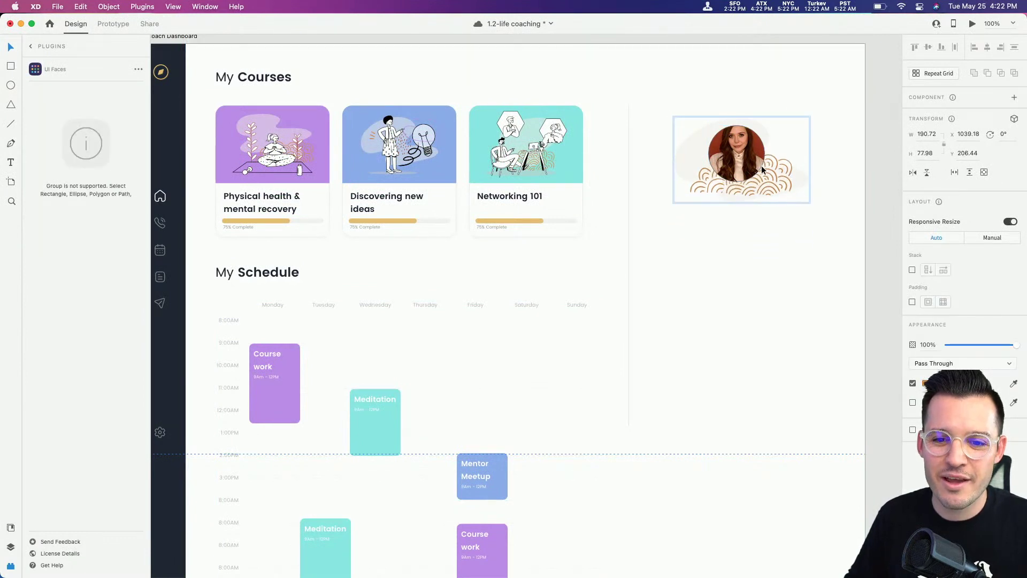
click(731, 248)
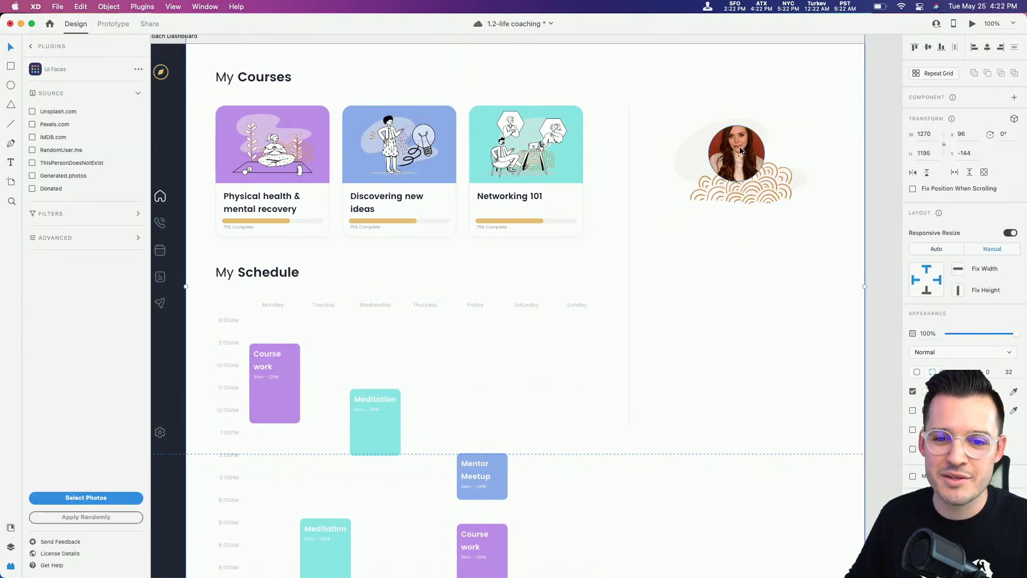
double_click(715, 163)
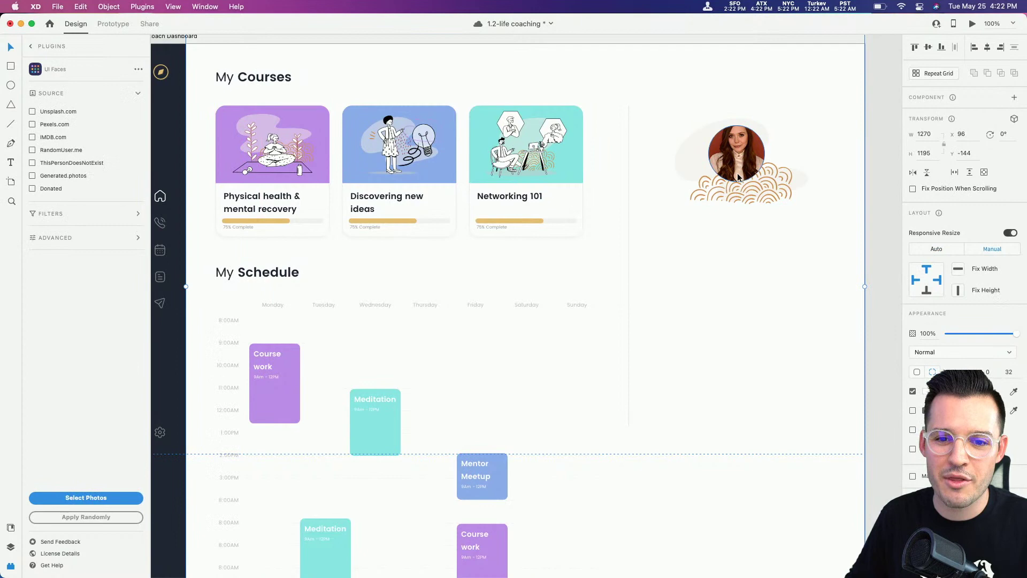
shift+click(704, 163)
- Draw a 370 × 79 px rectangle below the profile illustration with corner radius 11, no border and a #F2F2F2 fill
scroll(695, 171, down, 5)
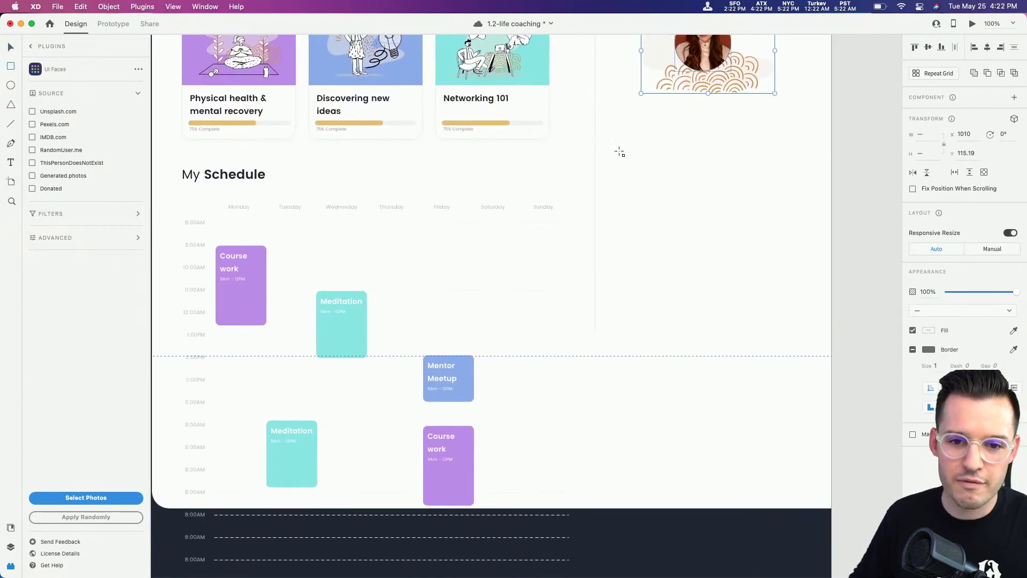
key(r)
mouse_move(617, 147)
mouse_down()
mouse_move(797, 193)
mouse_move(815, 188)
mouse_up()
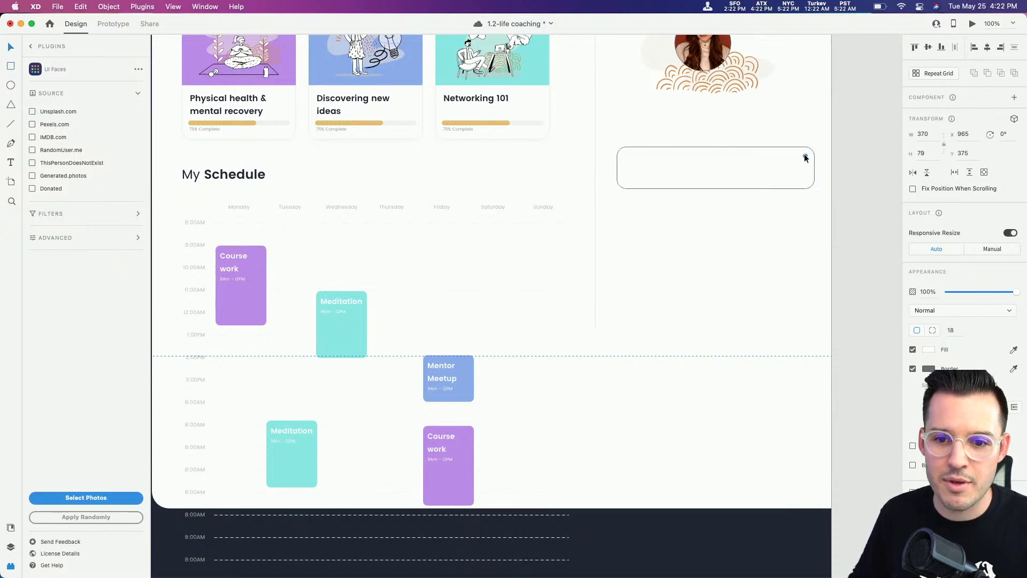
click(929, 351)
click(813, 411)
click(832, 412)
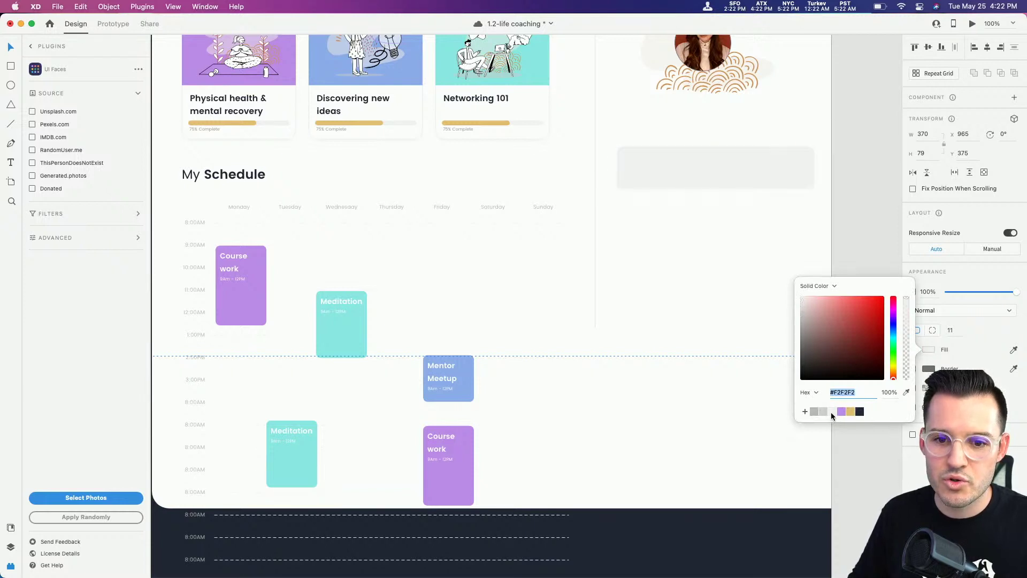
- Turn the grey rectangle into a Repeat Grid and extend it down to the artboard's bottom edge, about 826 px high
click(734, 176)
key(super+r)
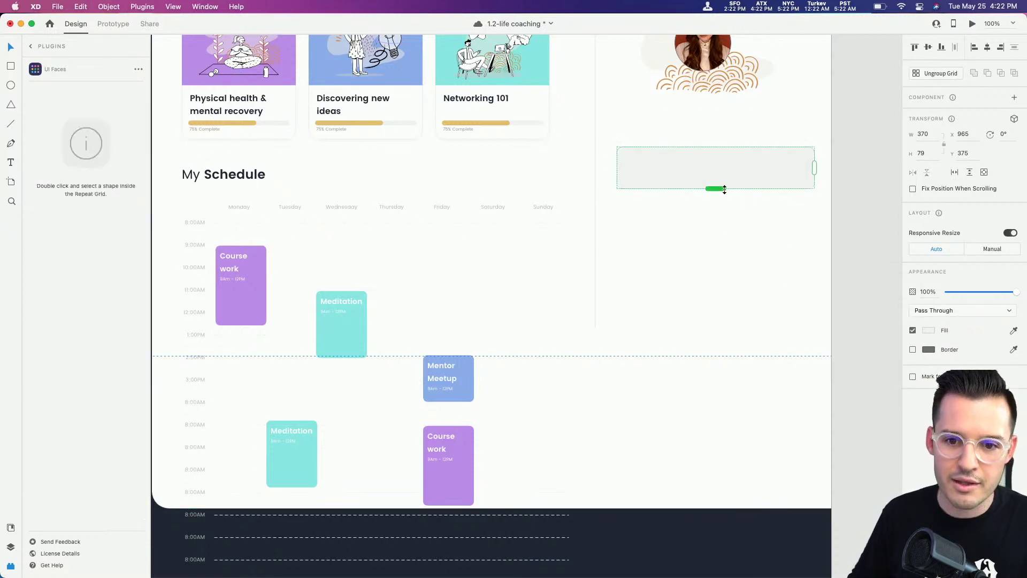
drag(720, 195, 731, 437)
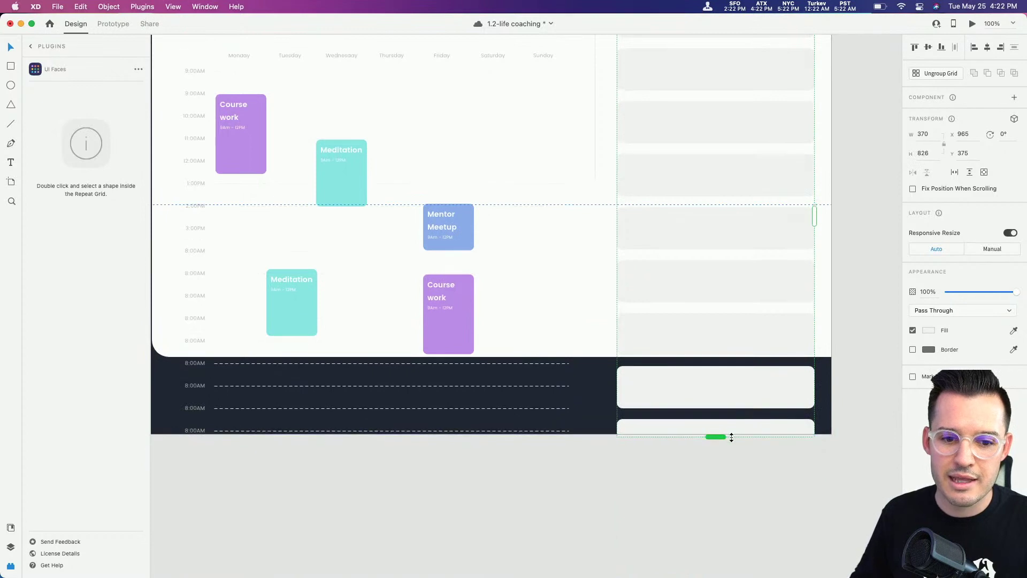
- Move the dashboard's white rounded background shape down to Y 0 at the artboard's top edge, and show the artboard's layers
click(553, 440)
drag(378, 476, 629, 568)
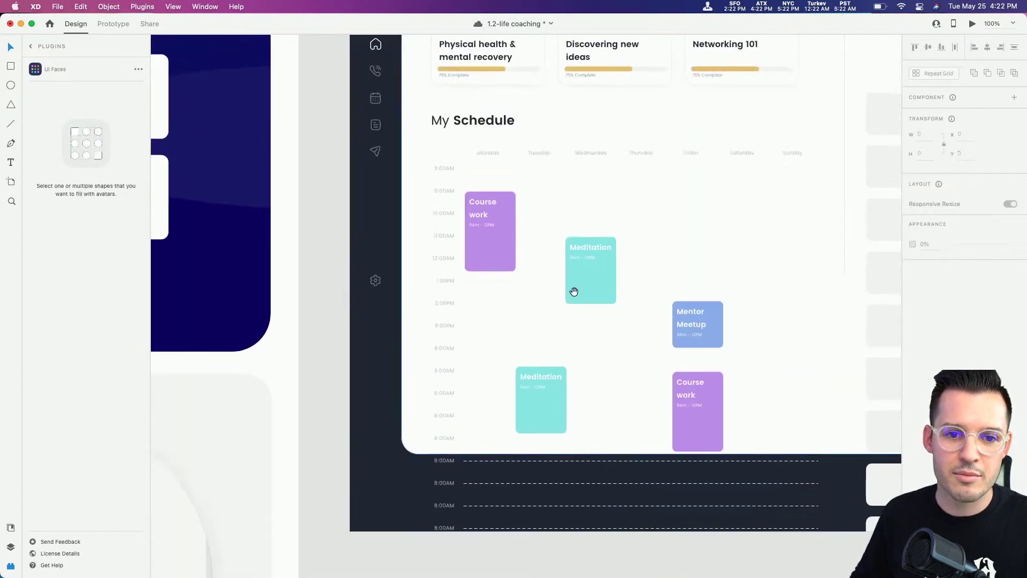
drag(573, 294, 563, 513)
click(409, 204)
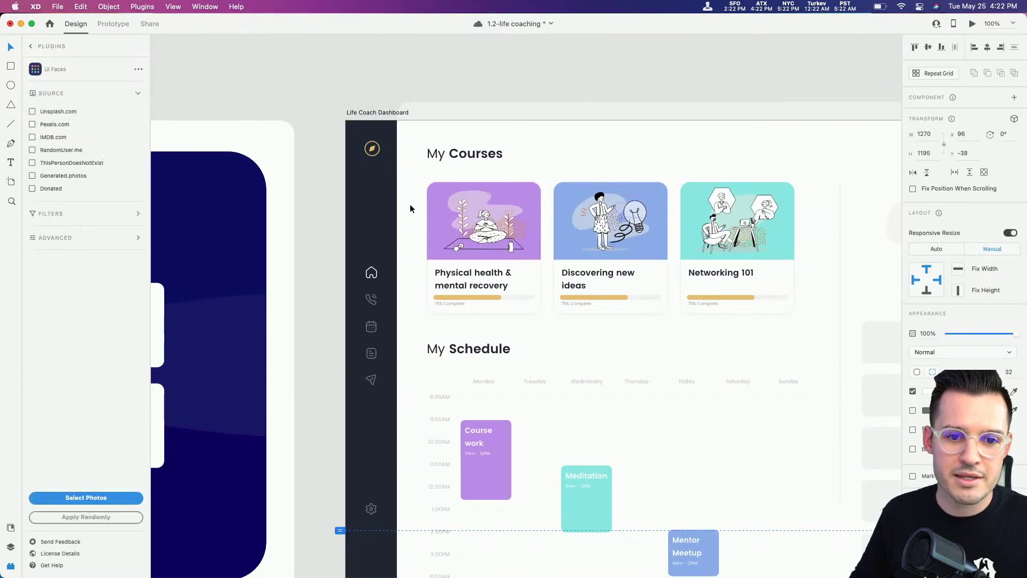
drag(412, 218, 412, 222)
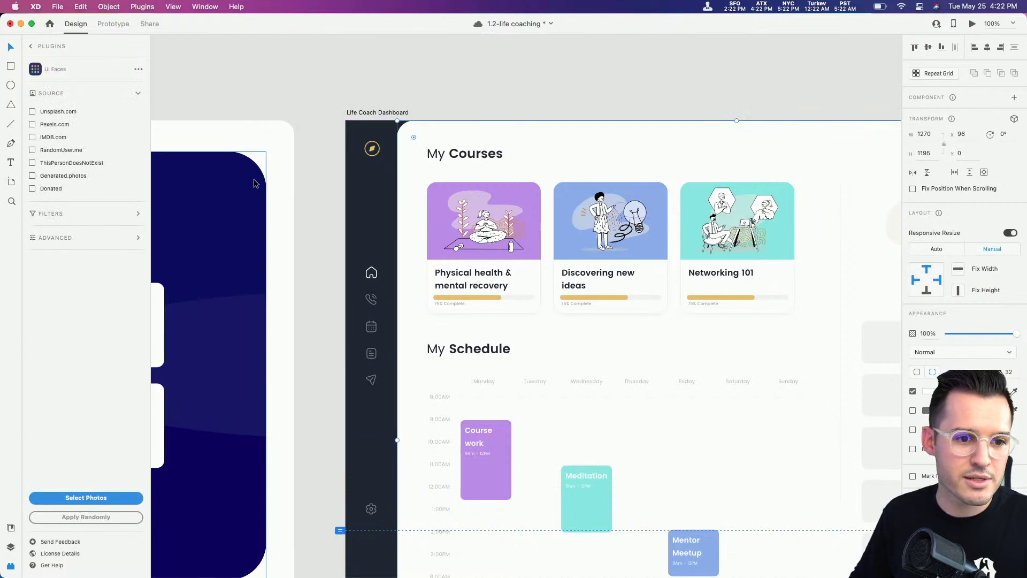
click(10, 547)
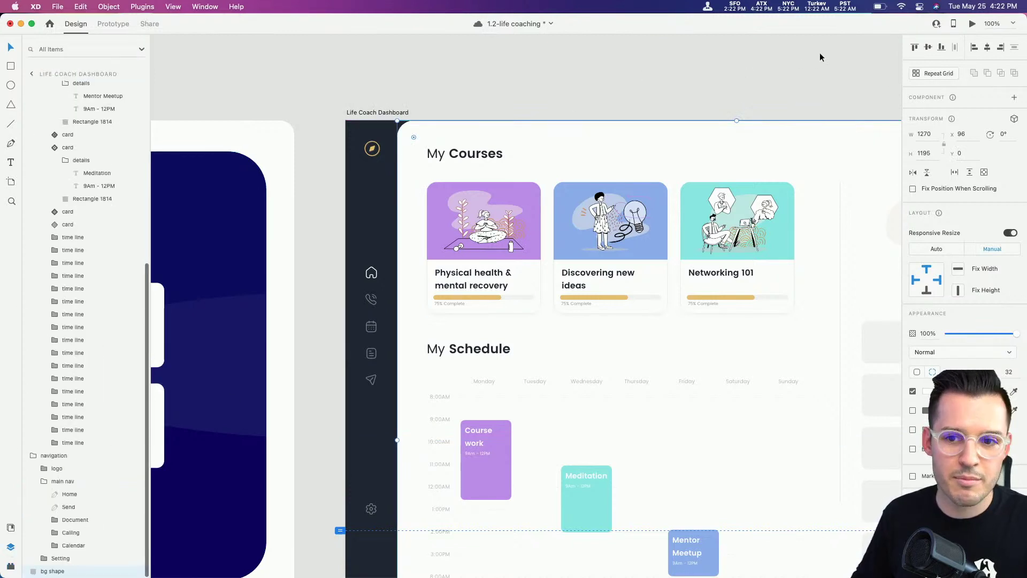
- Preview the dashboard and test the calendar and home icons' scrolling with the new profile column
click(972, 24)
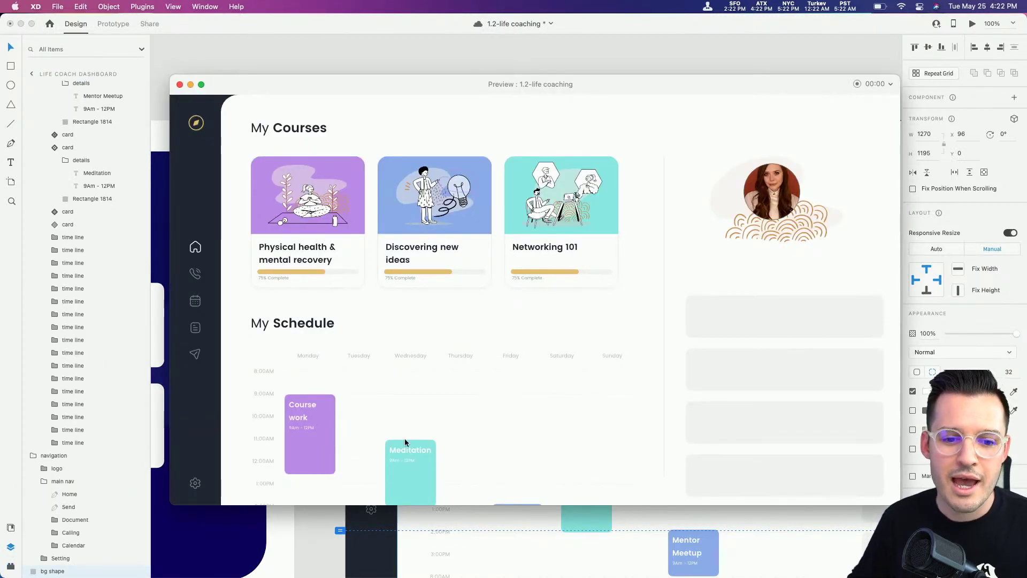
click(194, 301)
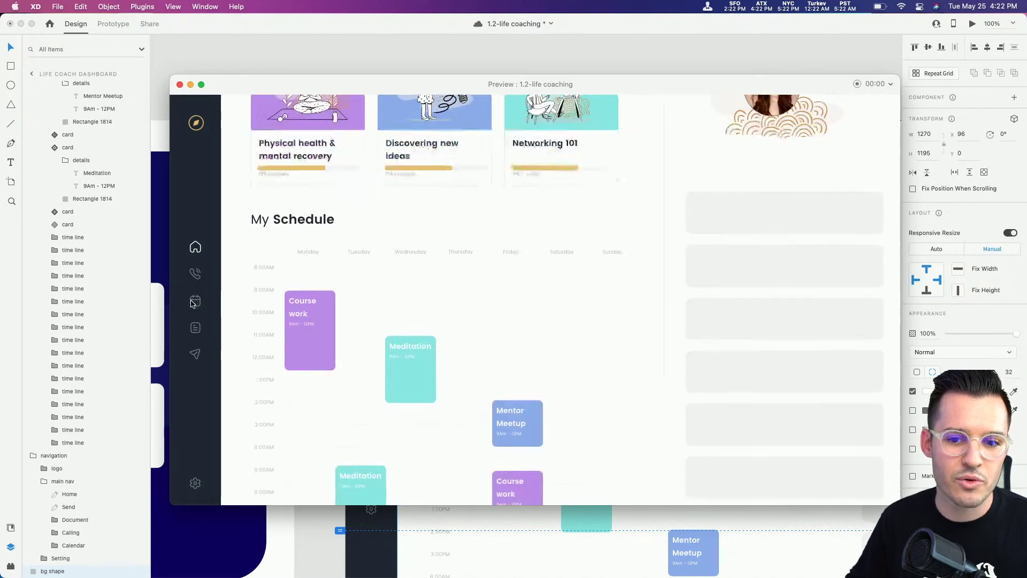
click(196, 247)
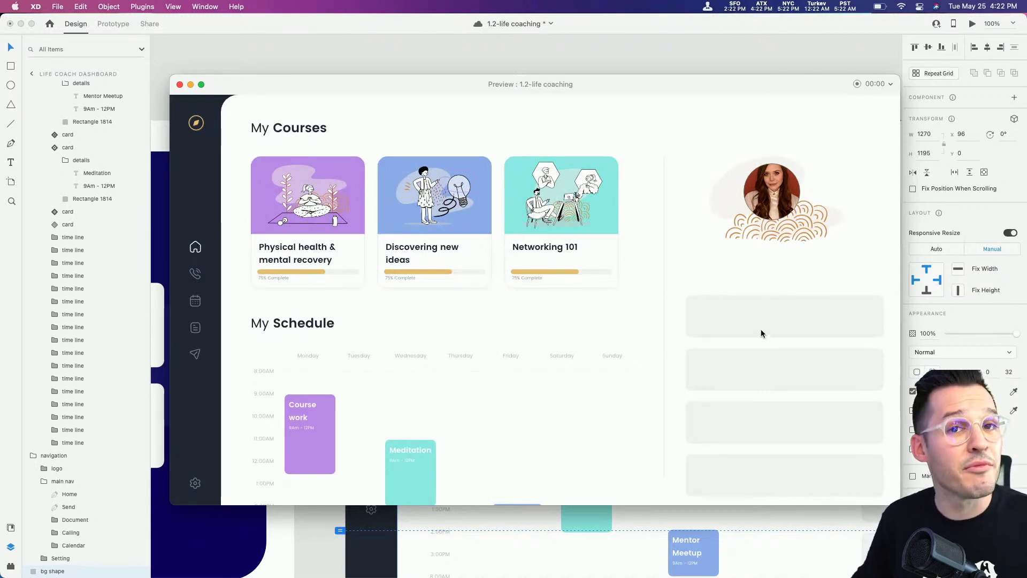
scroll(770, 393, down, 1)
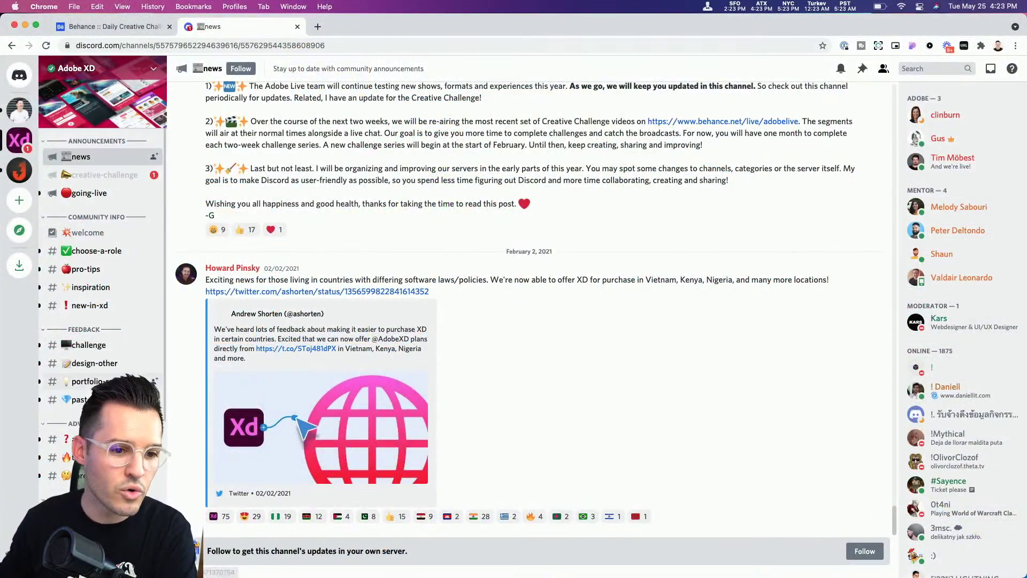
- Switch to the Adobe XD Discord server in Chrome, open the challenge channel and go through to the newest submissions
click(105, 347)
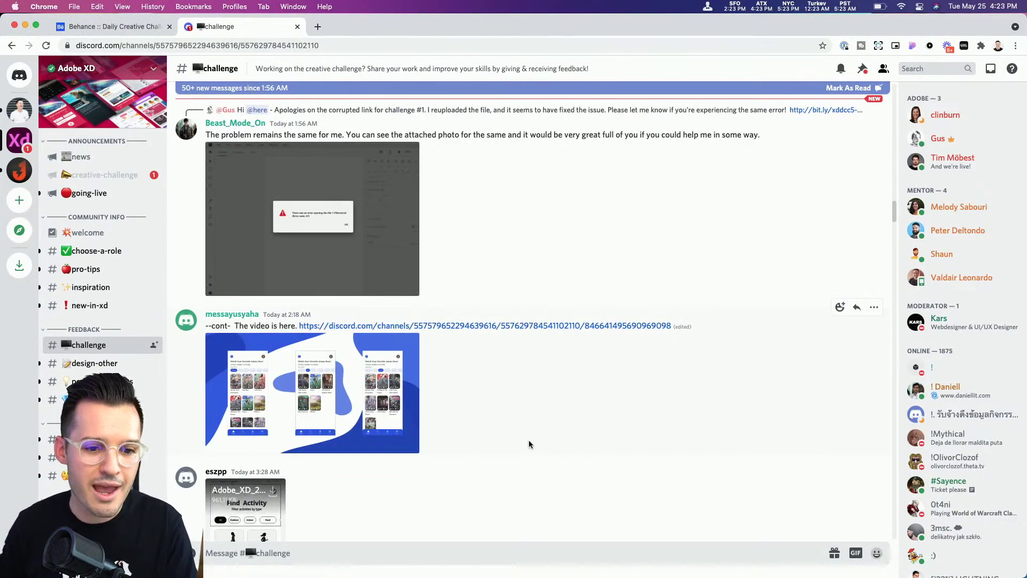
scroll(531, 439, down, 15)
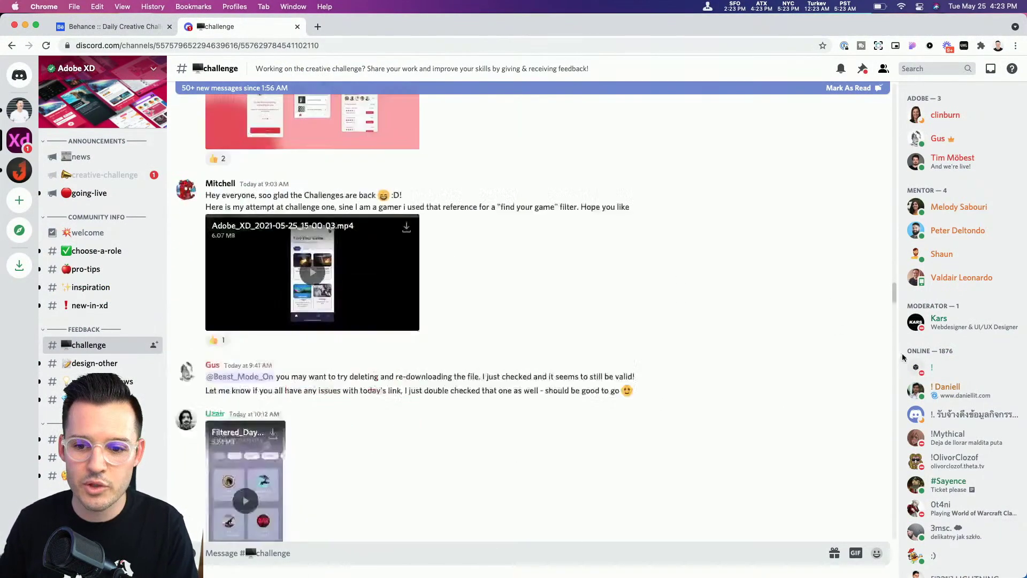
scroll(316, 129, down, 10)
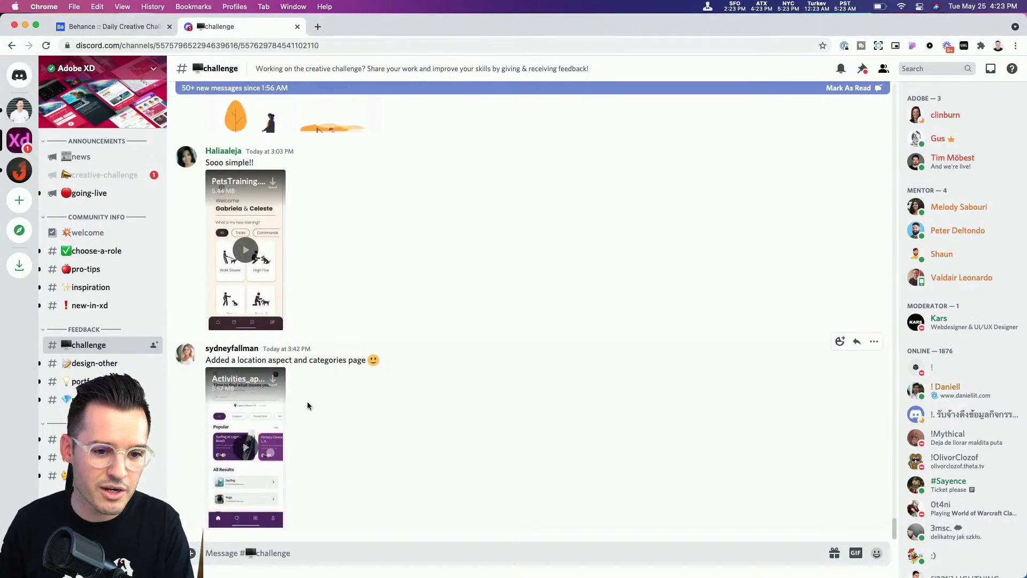
- Watch the newest submission, 1_filtered.mp4, in full screen and return to the channel
click(249, 451)
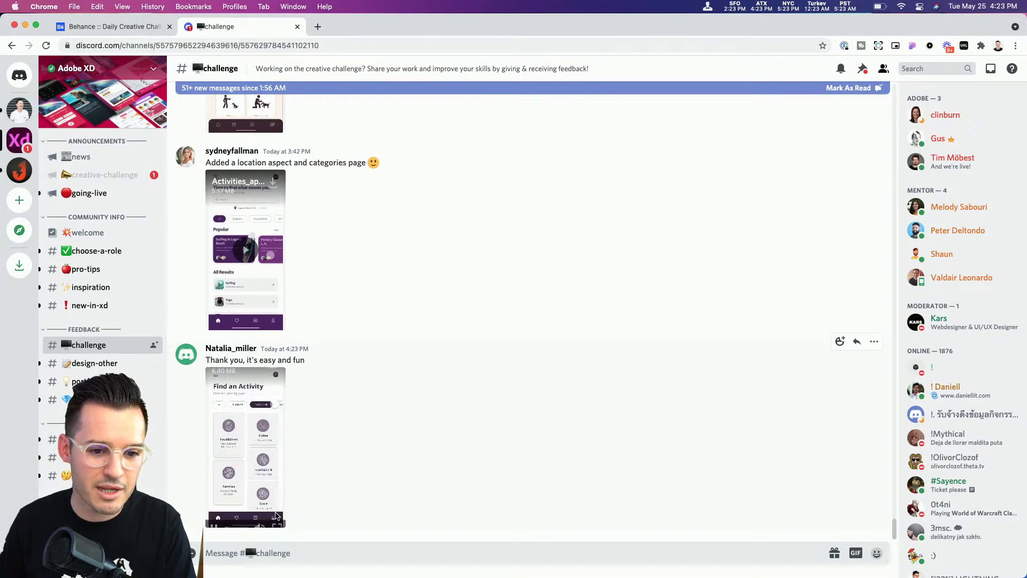
click(277, 515)
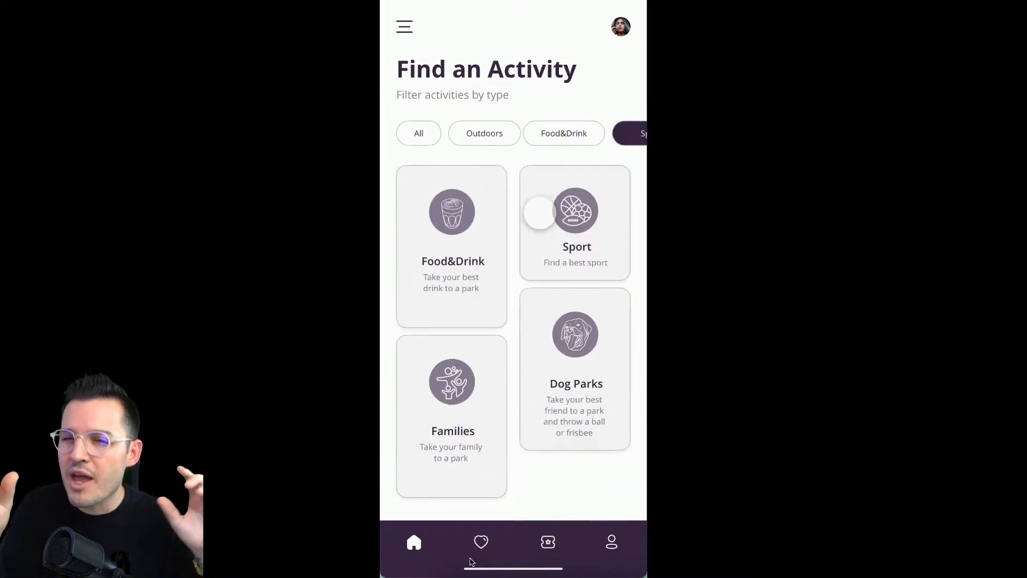
click(548, 139)
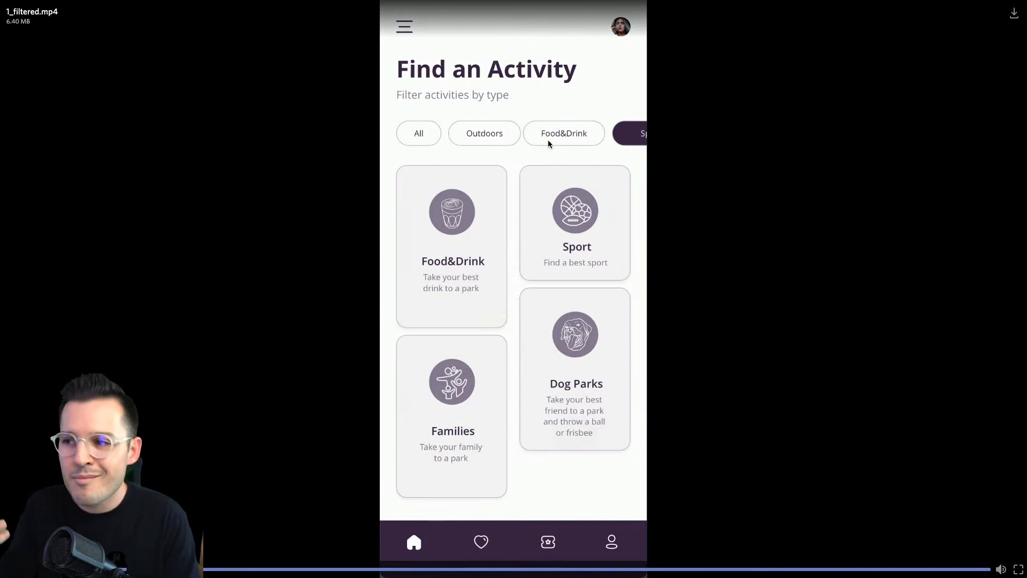
key(Escape)
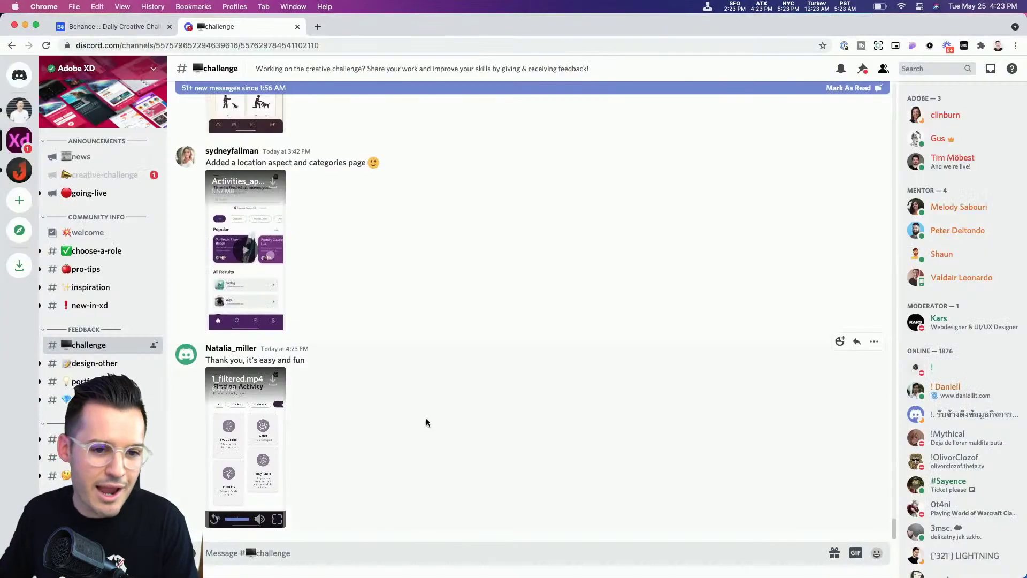
- Find the PetsTraining.mp4 submission, review its filter animation in full screen, and return to the channel
scroll(424, 420, up, 3)
scroll(406, 393, up, 4)
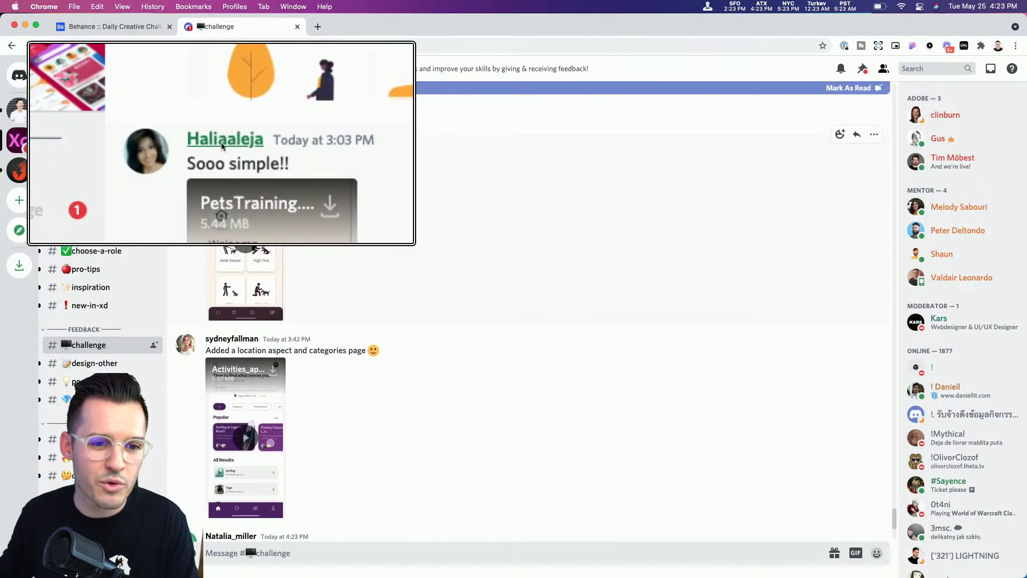
click(276, 311)
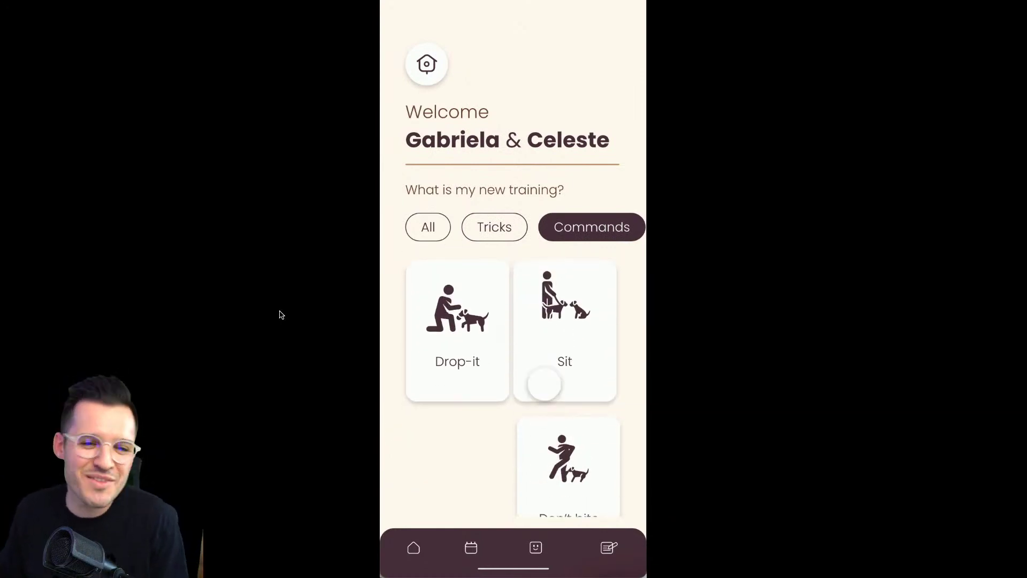
mouse_move(257, 204)
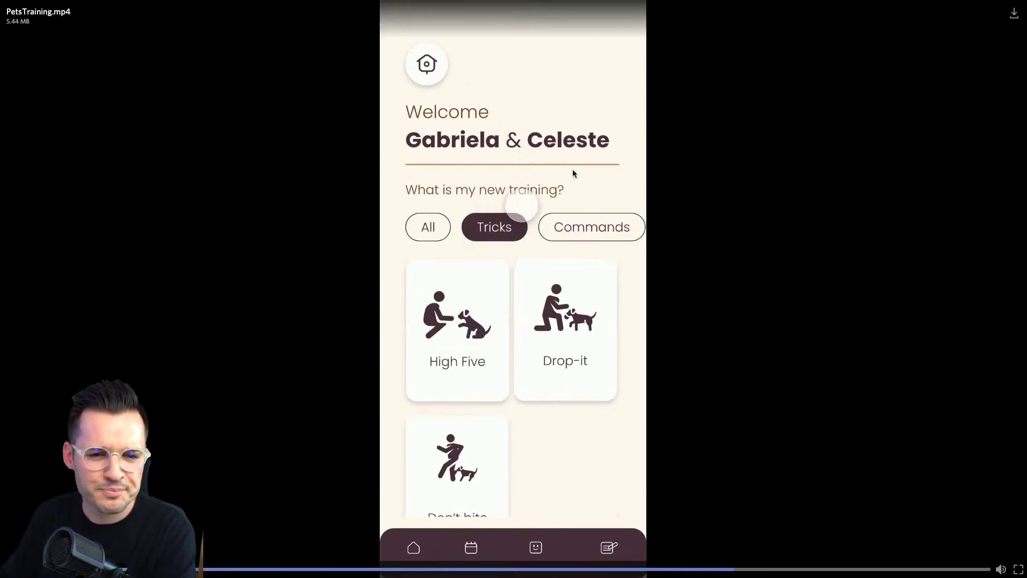
click(429, 119)
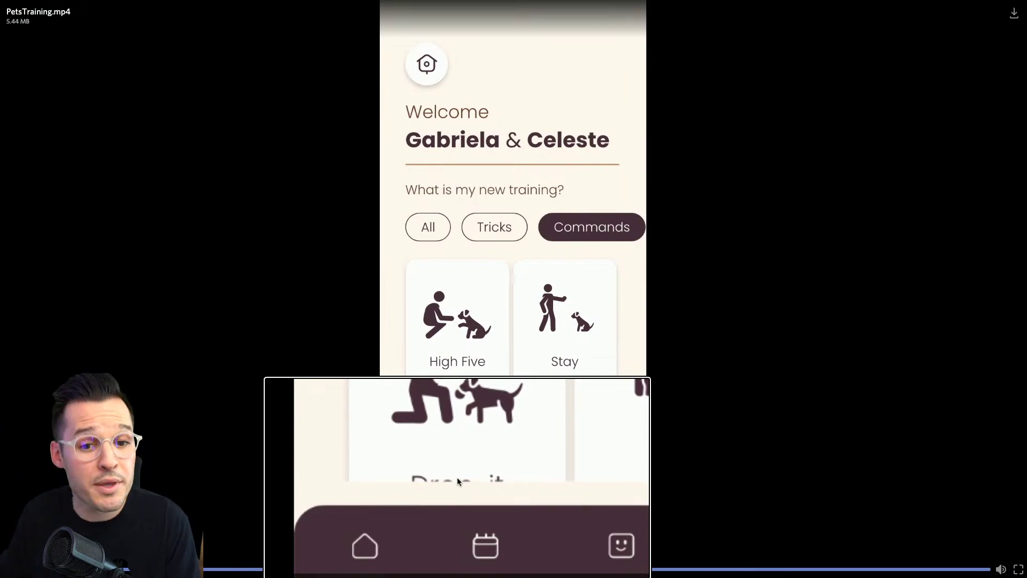
key(Escape)
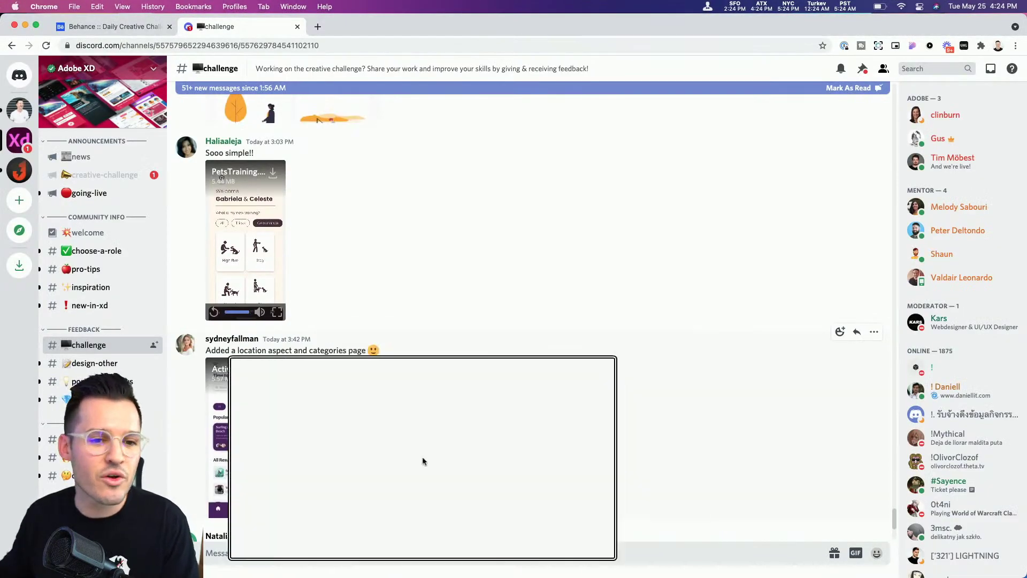
- Find the May 24 Filtered Search submission, play 05242021_filteredsearch.mp4 in full screen, and replay it to examine the filter interaction
scroll(335, 362, up, 5)
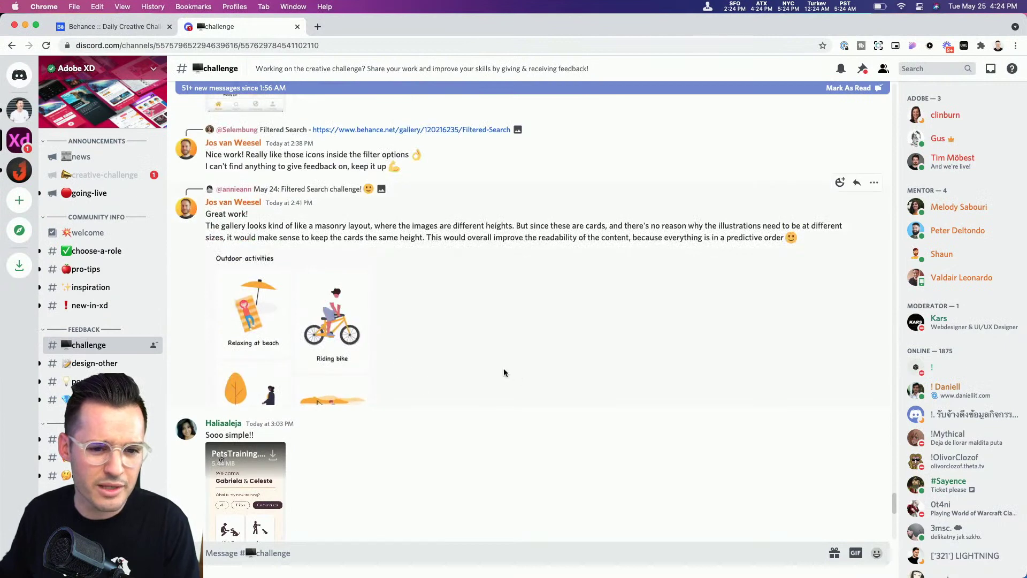
scroll(505, 369, up, 5)
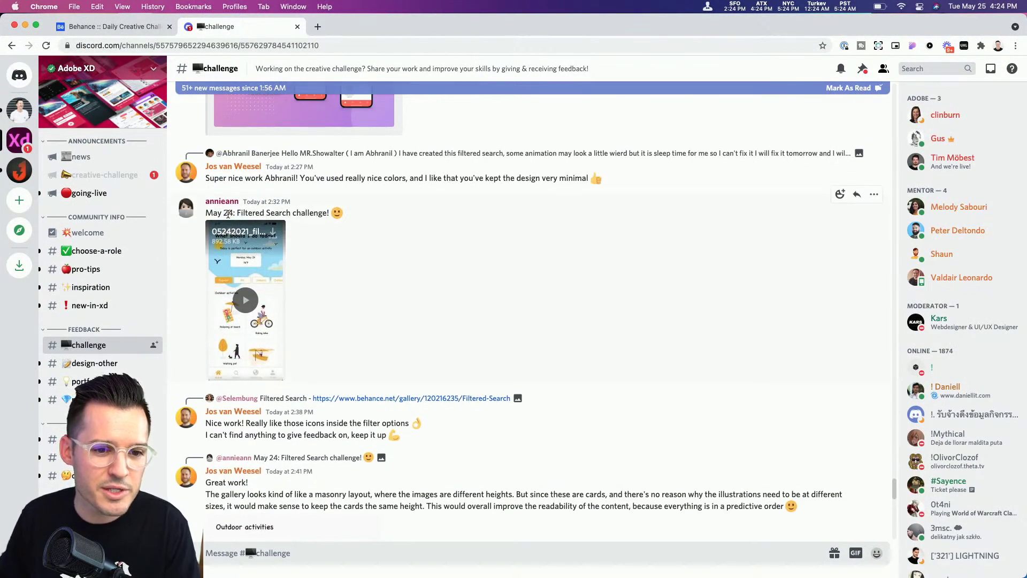
click(245, 301)
click(279, 371)
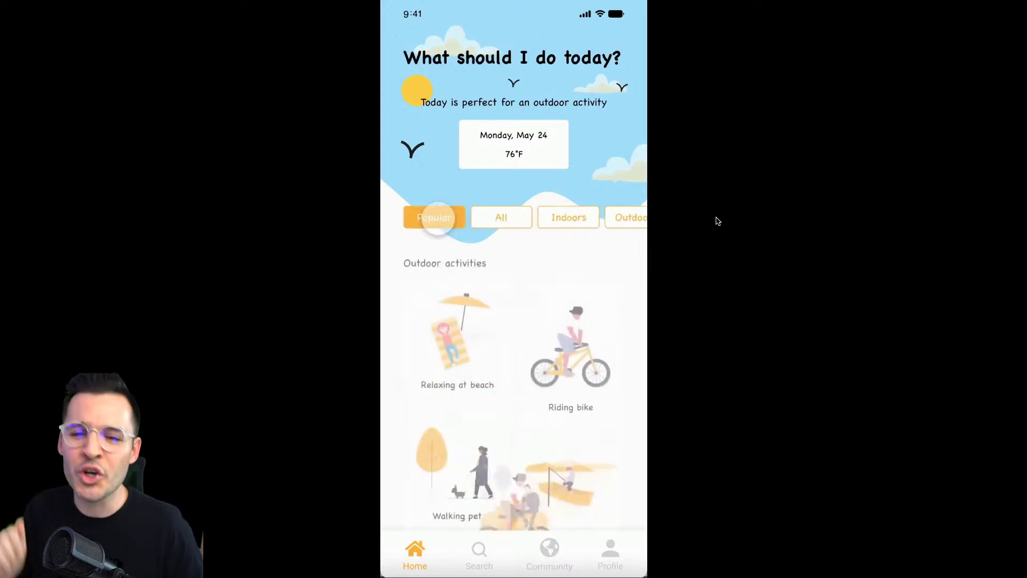
click(718, 221)
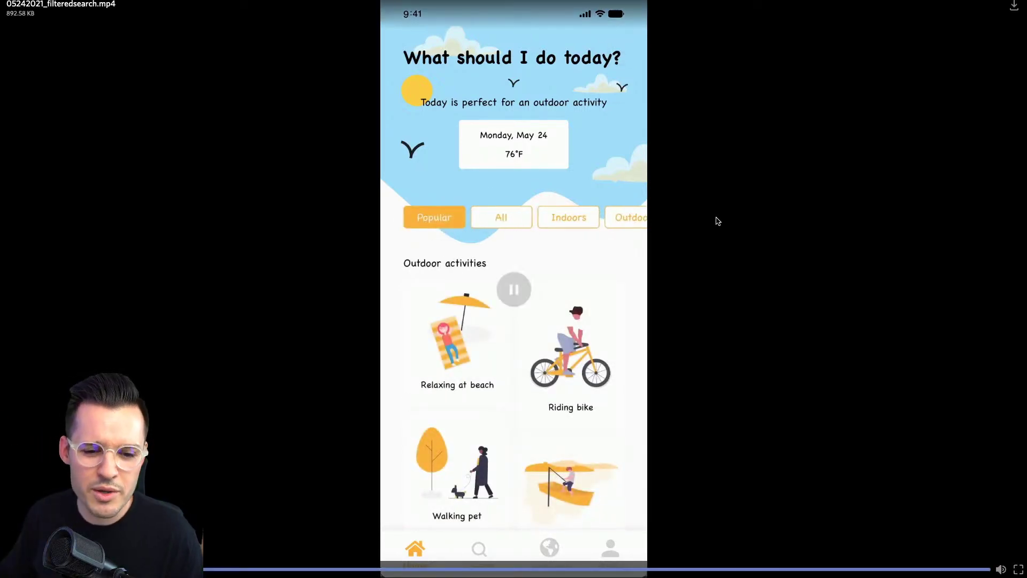
click(549, 566)
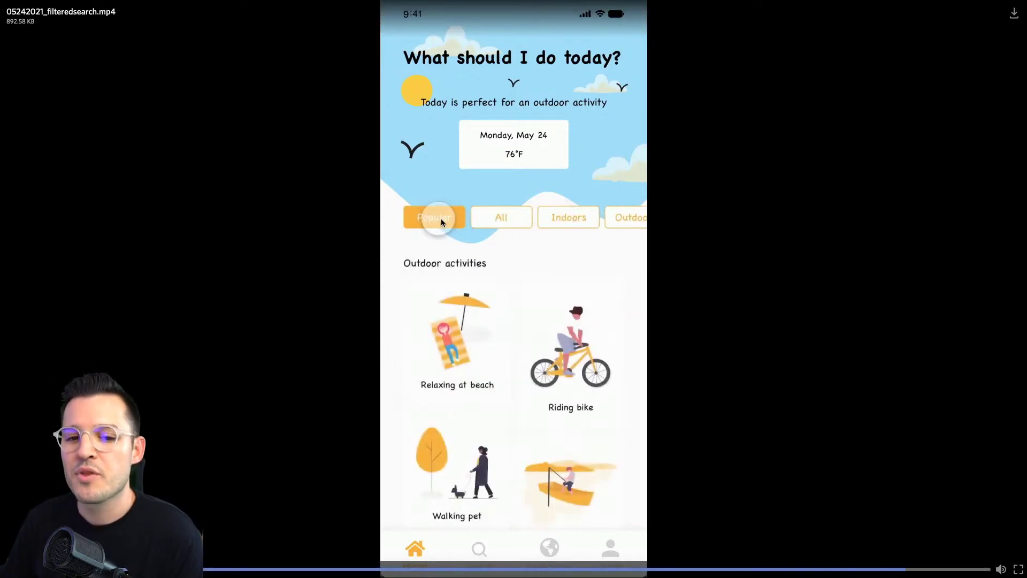
- Leave the full-screen May 24 submission video and open the Filtered Search Behance project linked in an earlier channel message
click(597, 220)
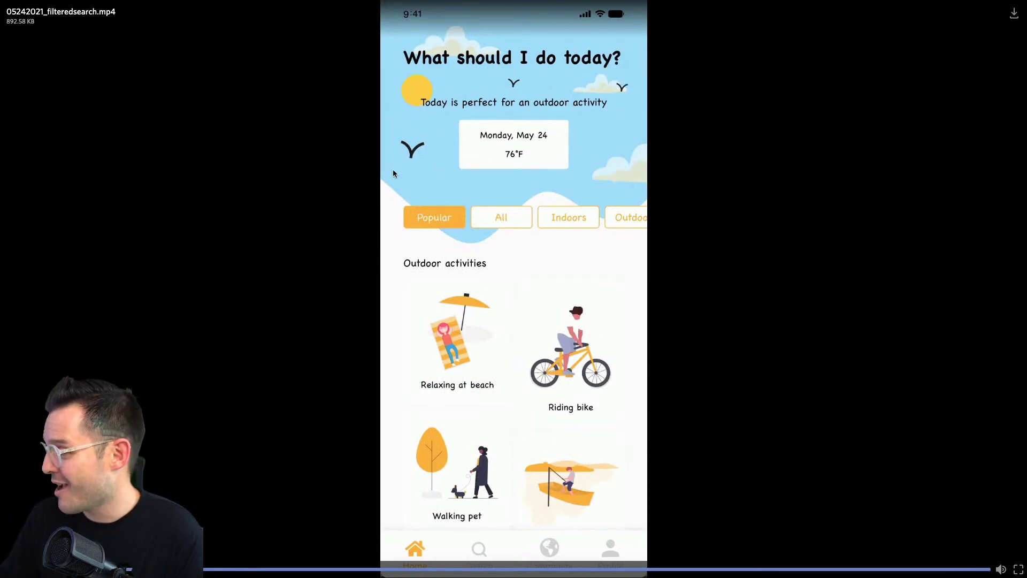
key(Escape)
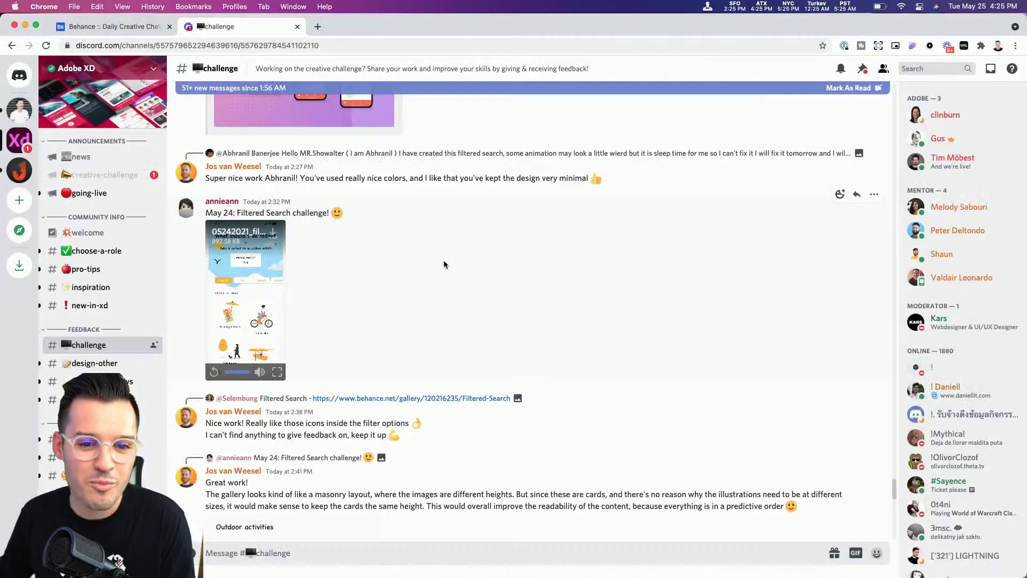
scroll(444, 261, up, 5)
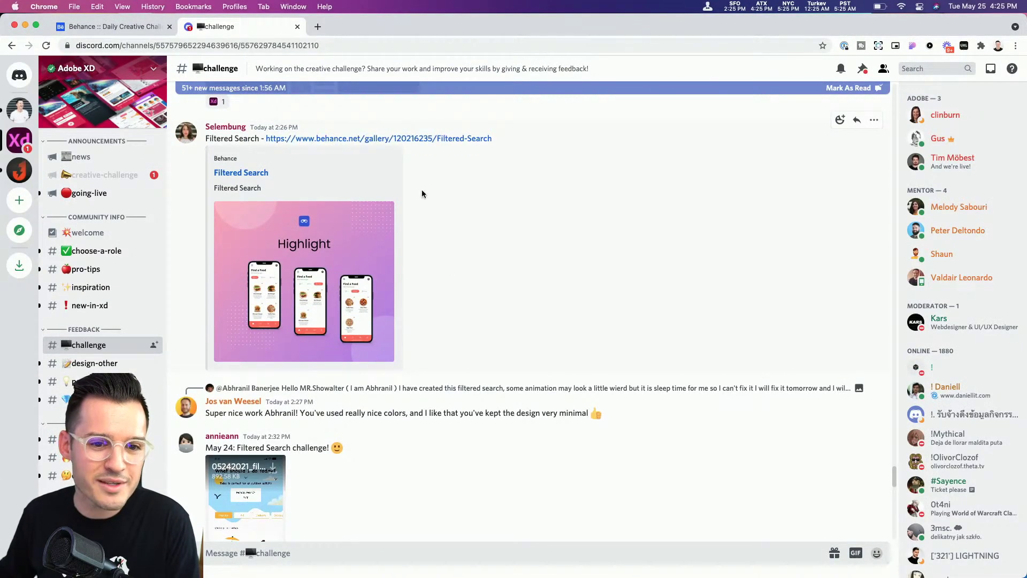
click(390, 138)
click(252, 26)
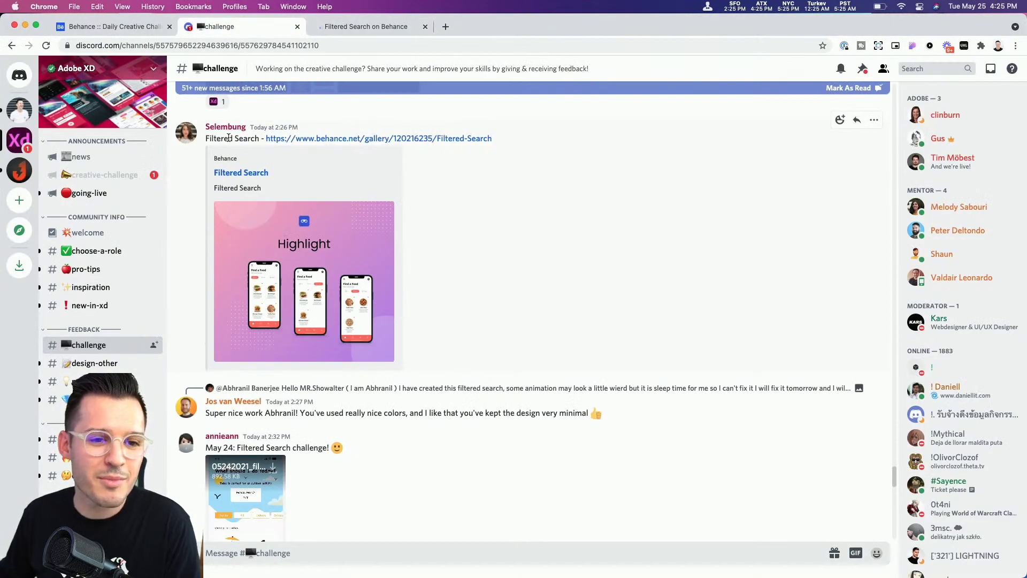
click(375, 26)
- Look through the project's Highlight and All Design mockups down to the Find a Food prototype video
scroll(553, 348, down, 1)
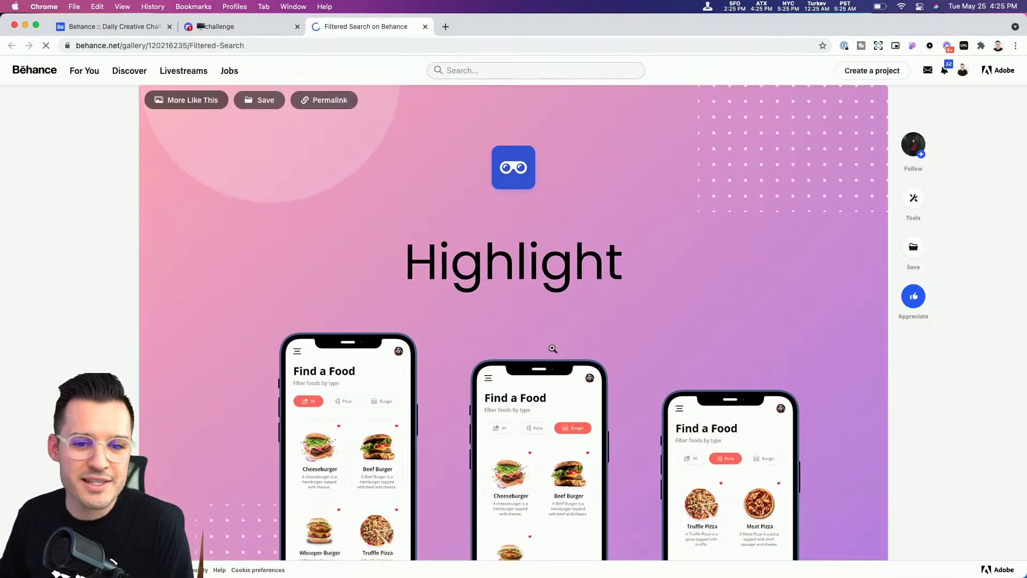
scroll(552, 348, down, 3)
scroll(552, 347, down, 15)
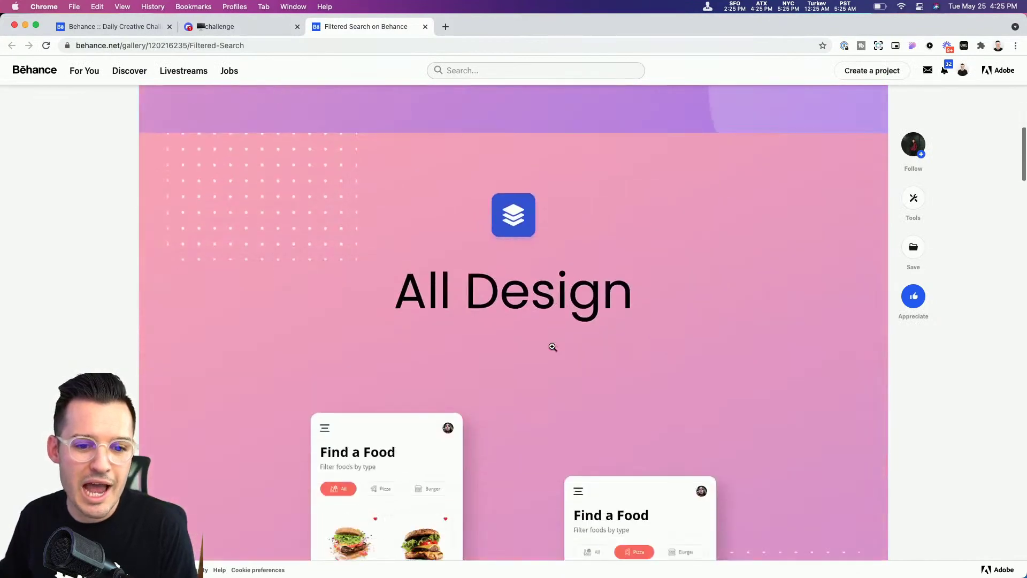
scroll(552, 348, down, 20)
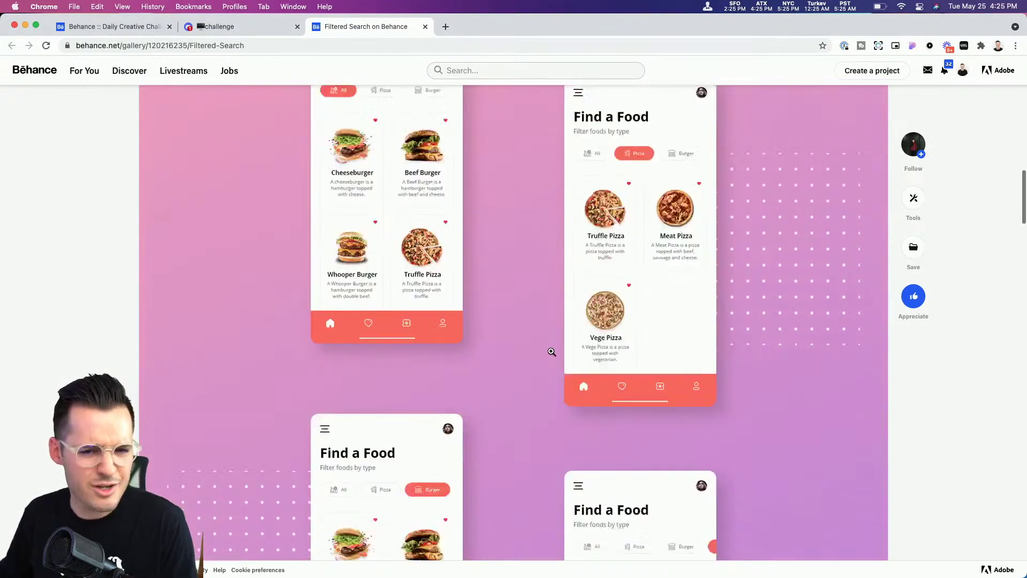
scroll(550, 357, down, 6)
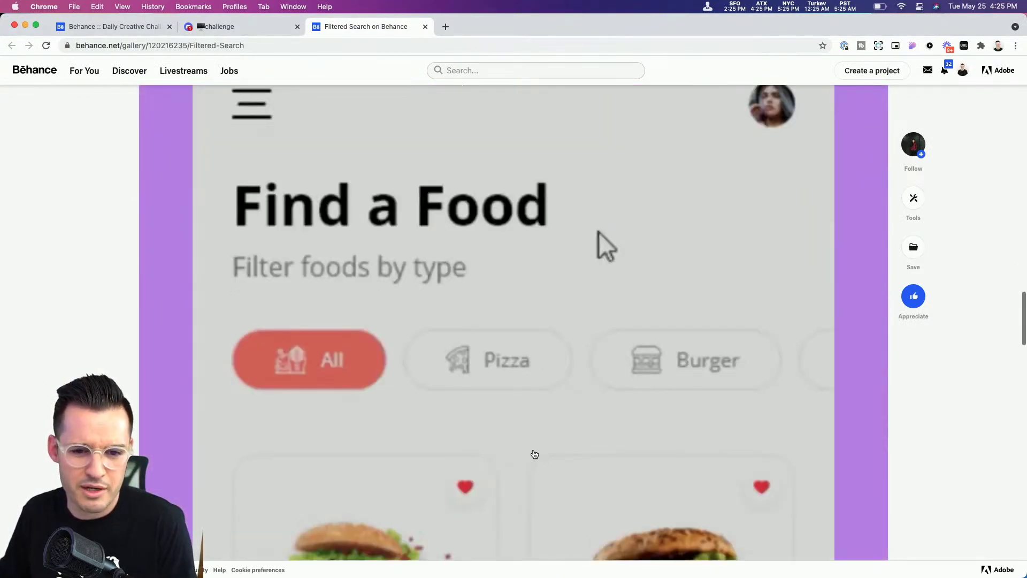
- Reduce the page zoom to 33% to examine the Find a Food filter interaction with the whole prototype video in view
key(super+minus)
key(super+minus)
key(super+minus)
key(super+minus)
key(super+minus)
key(super+minus)
key(super+minus)
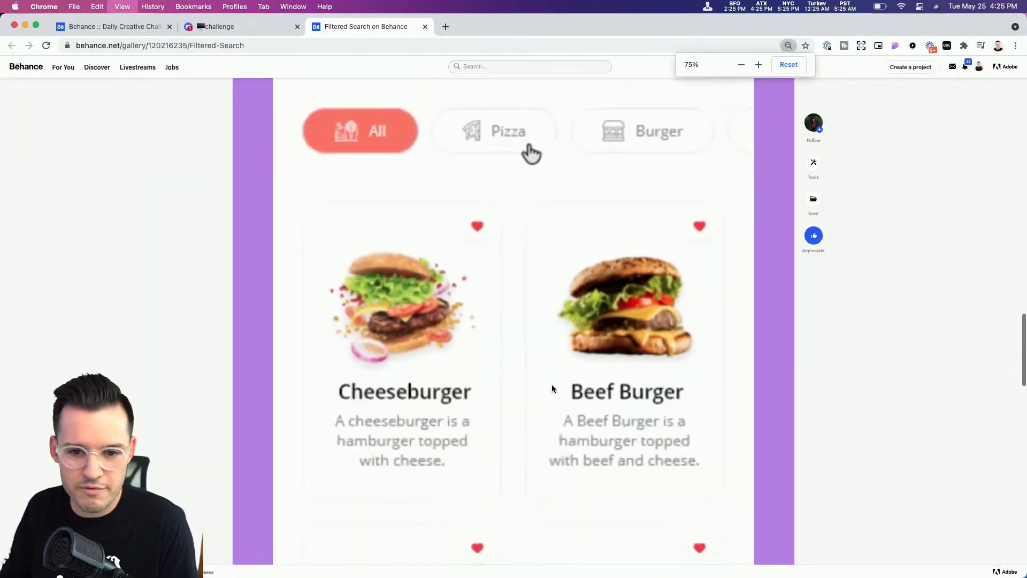
key(super+equal)
scroll(553, 388, up, 3)
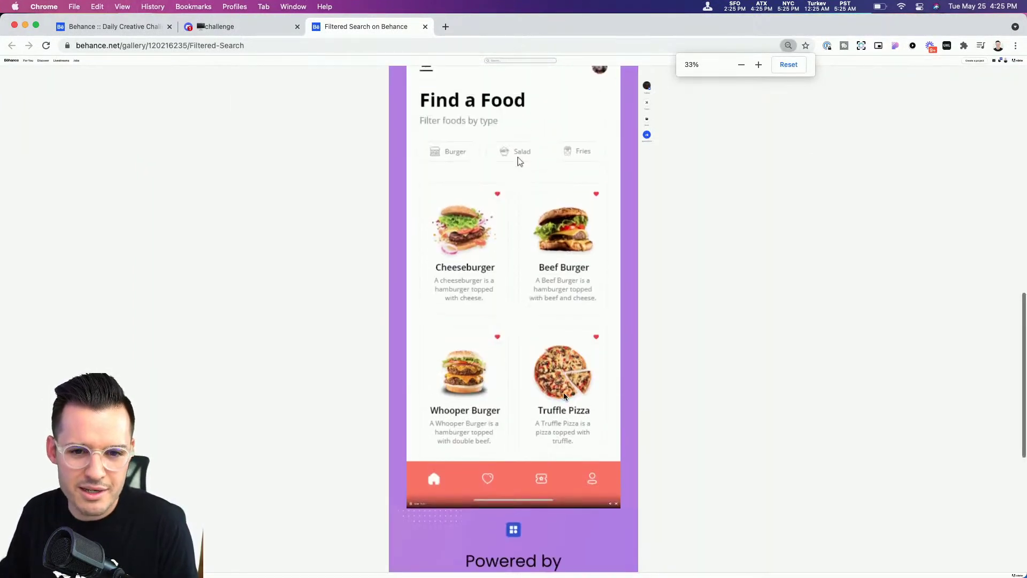